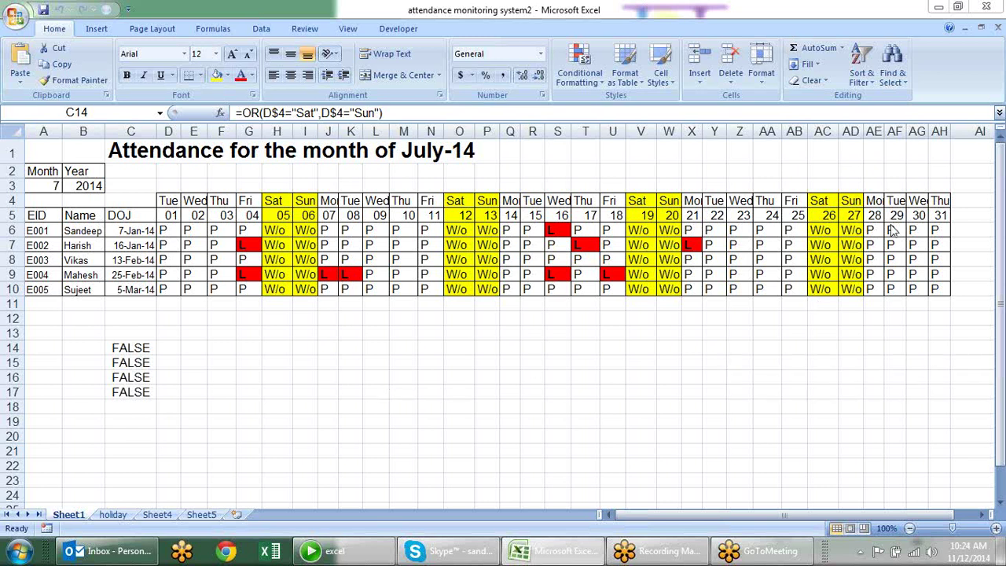
# Review the day-29 and day-30 formulas in AF5 and AG5.
pyautogui.click(896, 217)
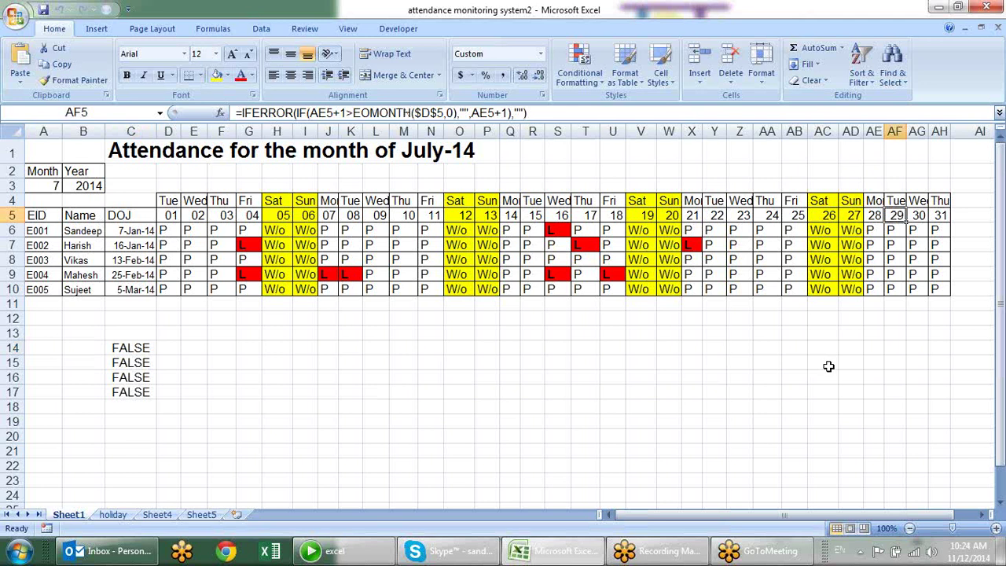
pyautogui.press('Right')
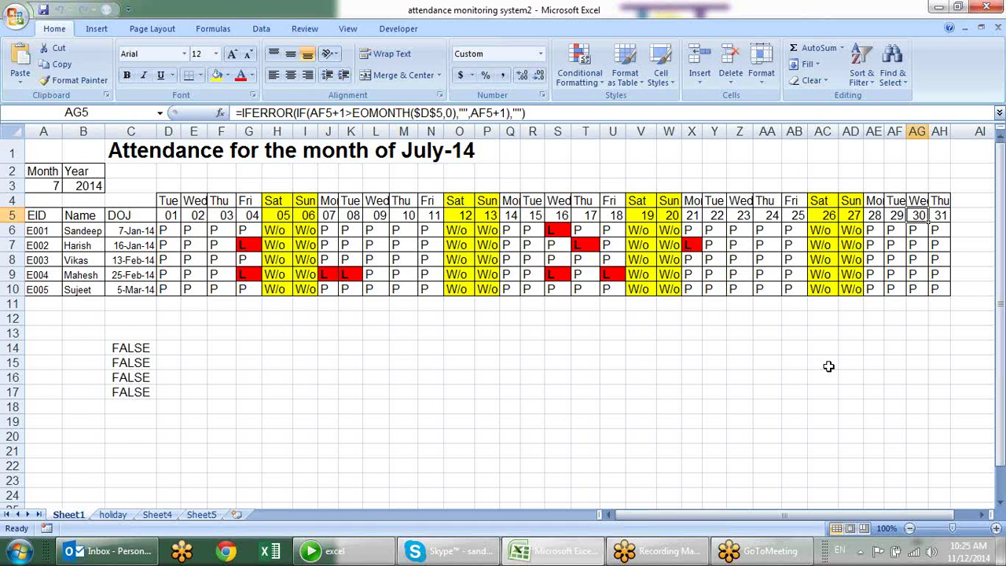
pyautogui.click(896, 215)
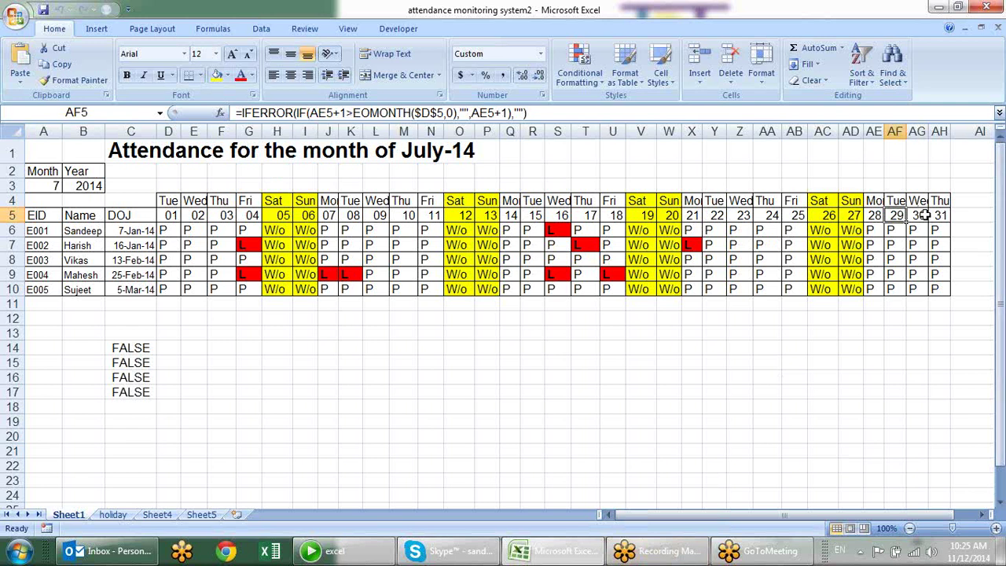
pyautogui.click(924, 215)
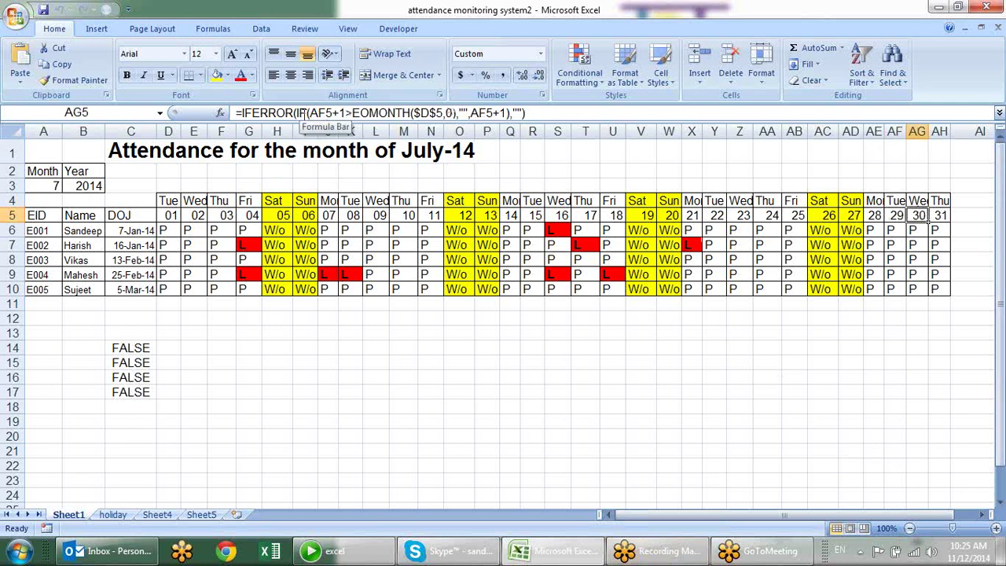
# Remove 'IFERROR(' and the trailing ,"") from AG5, leaving a plain IF/EOMONTH formula.
pyautogui.click(302, 113)
pyautogui.press('BackSpace')
pyautogui.press('BackSpace')
pyautogui.press('BackSpace')
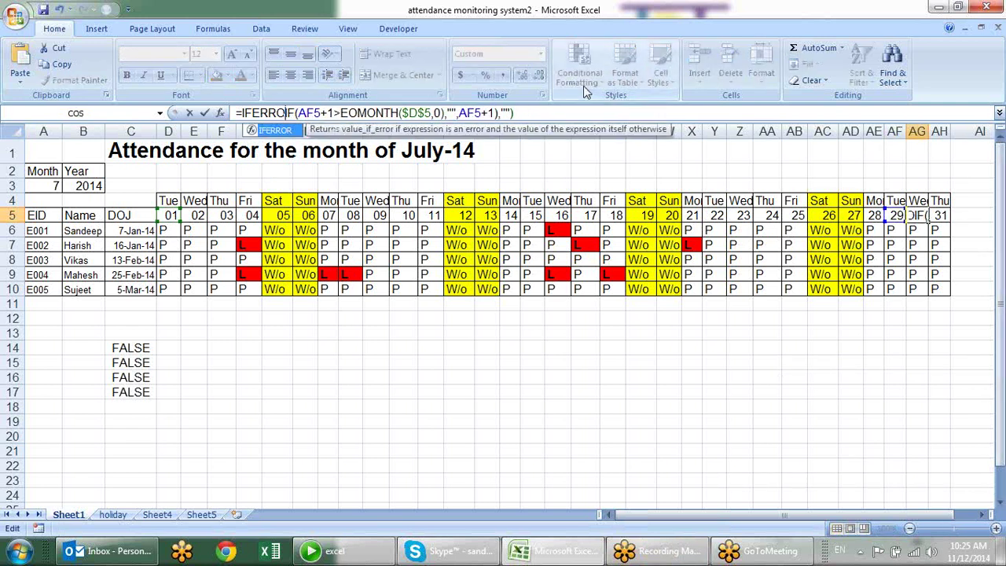
pyautogui.press('BackSpace')
pyautogui.press('BackSpace')
pyautogui.press('BackSpace')
pyautogui.press('BackSpace')
pyautogui.press('BackSpace')
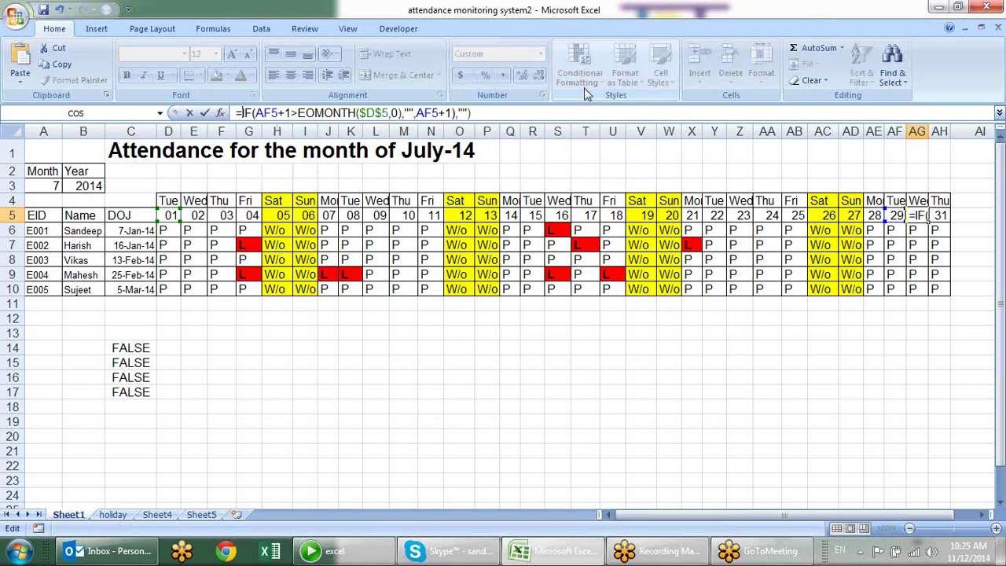
pyautogui.click(509, 116)
pyautogui.press('BackSpace')
pyautogui.press('BackSpace')
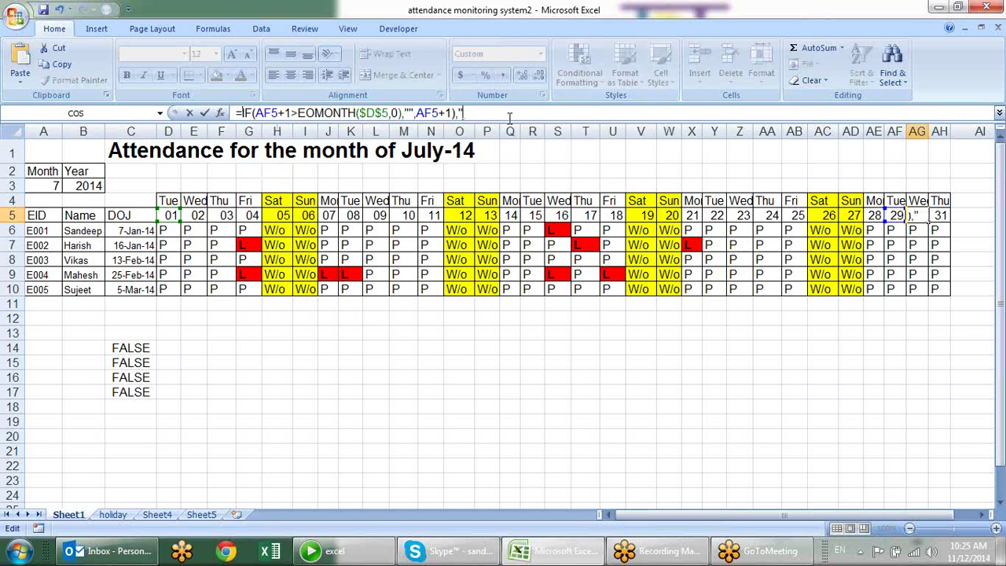
pyautogui.press('BackSpace')
pyautogui.press('BackSpace')
pyautogui.press('Return')
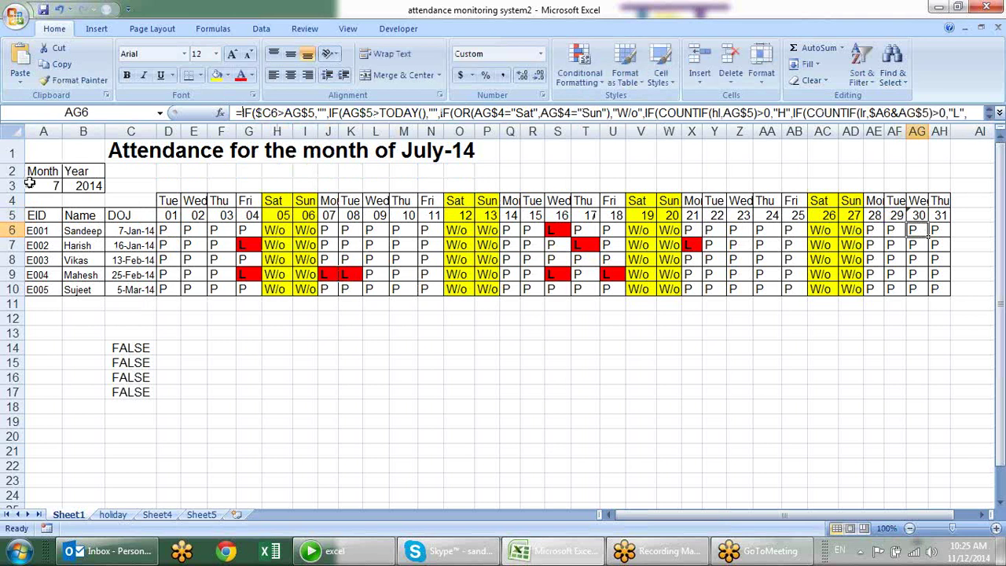
pyautogui.click(53, 186)
pyautogui.click(68, 187)
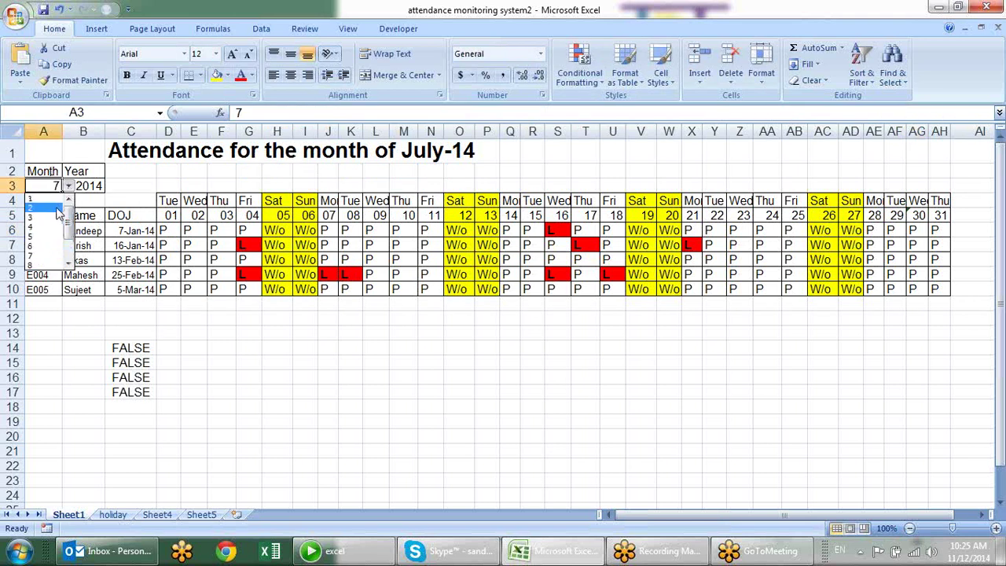
# Set the A3 month to 2 for February and inspect the day 28–30 formulas in AE5:AG5.
pyautogui.click(59, 208)
pyautogui.click(914, 215)
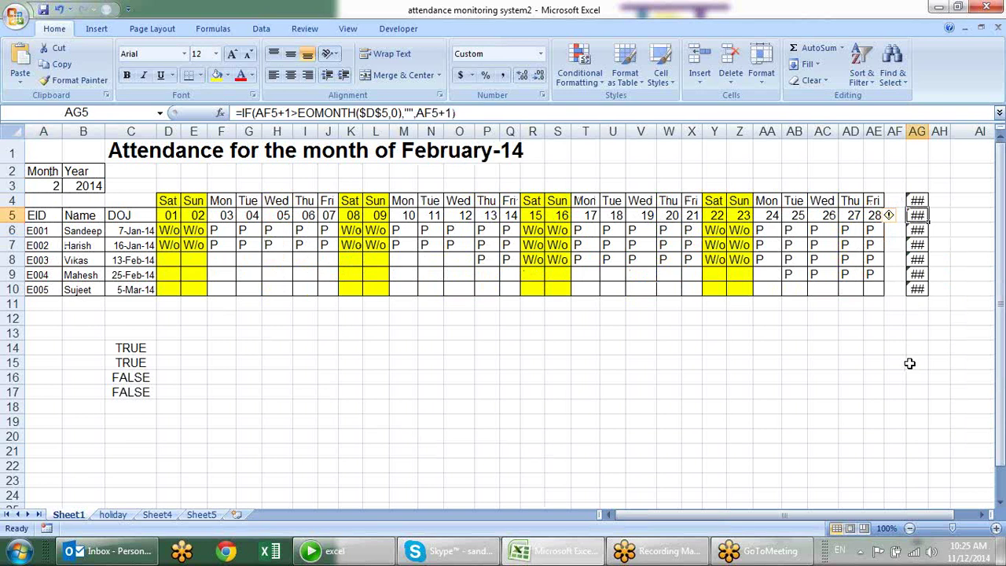
pyautogui.click(848, 409)
pyautogui.click(877, 217)
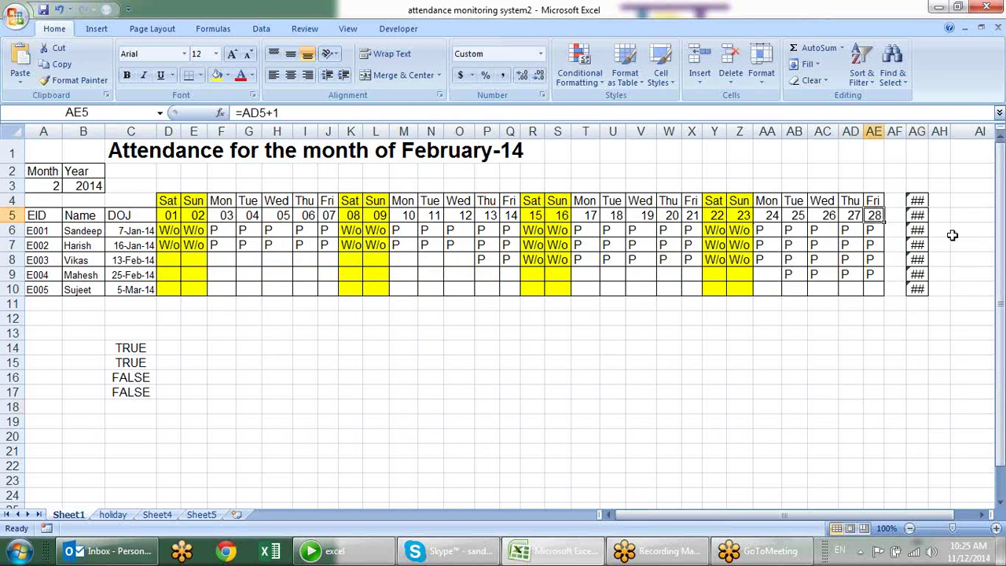
pyautogui.click(897, 217)
pyautogui.click(931, 215)
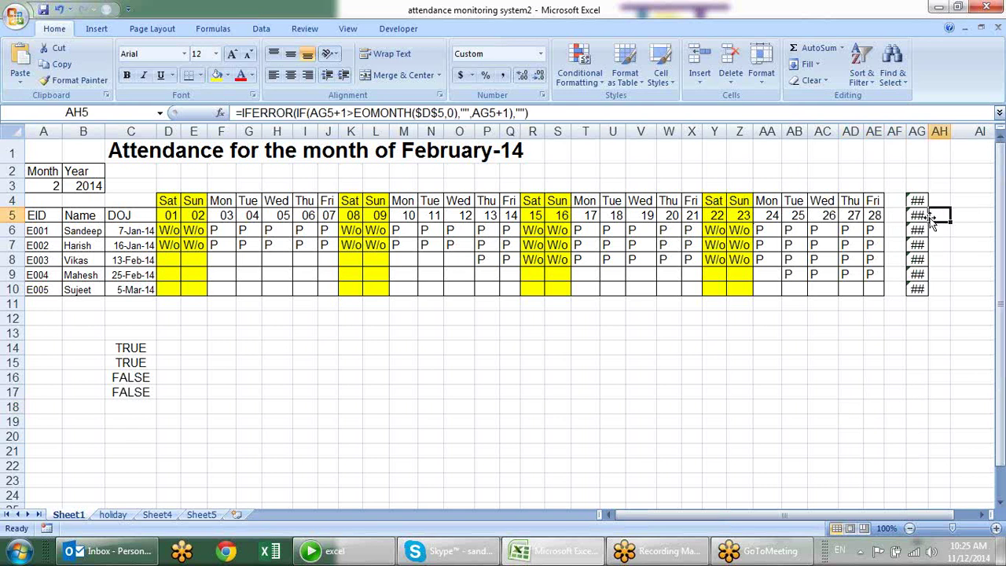
pyautogui.click(922, 216)
# Clear the erroring day-30 and day-31 cells by dragging AH5's fill handle back over AF5:AH5.
pyautogui.moveTo(934, 225); pyautogui.dragTo(896, 220)
pyautogui.click(913, 217)
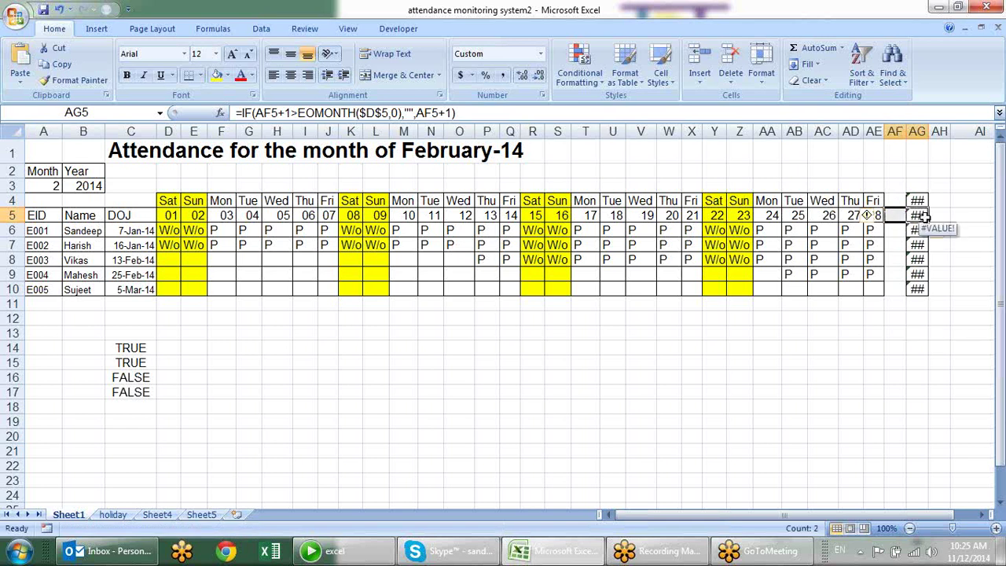
pyautogui.click(903, 216)
pyautogui.click(917, 216)
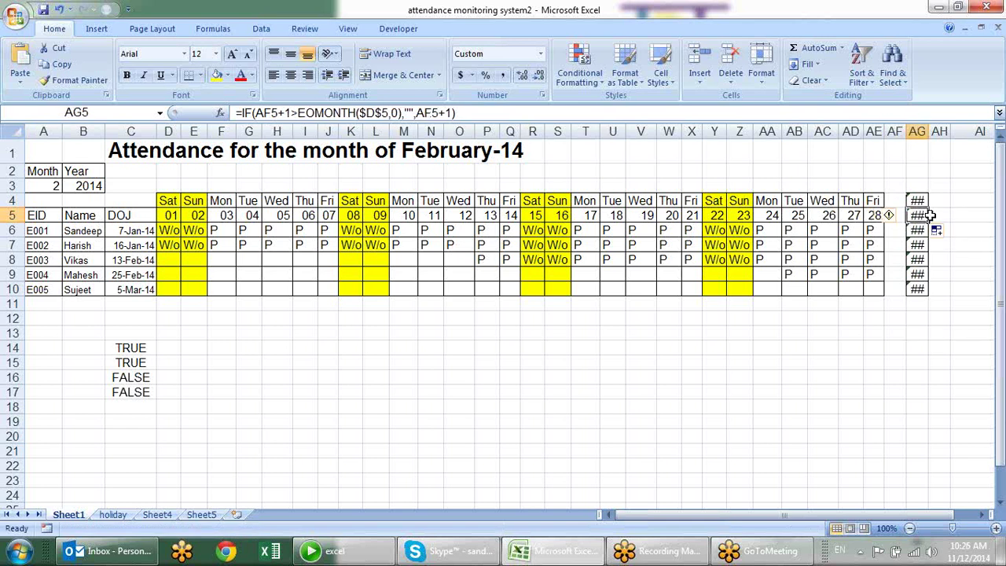
pyautogui.click(938, 216)
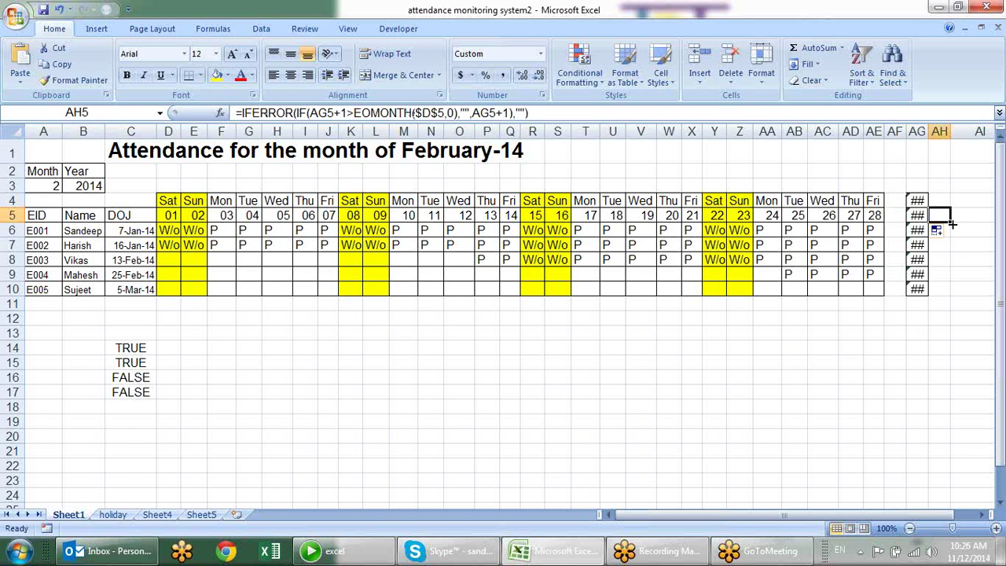
pyautogui.moveTo(951, 223); pyautogui.dragTo(896, 221)
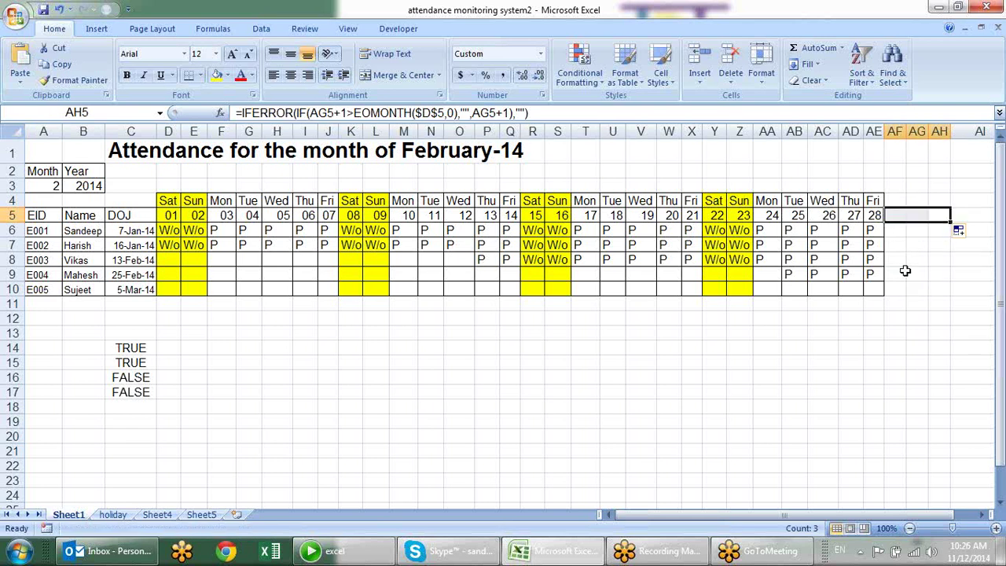
pyautogui.click(916, 290)
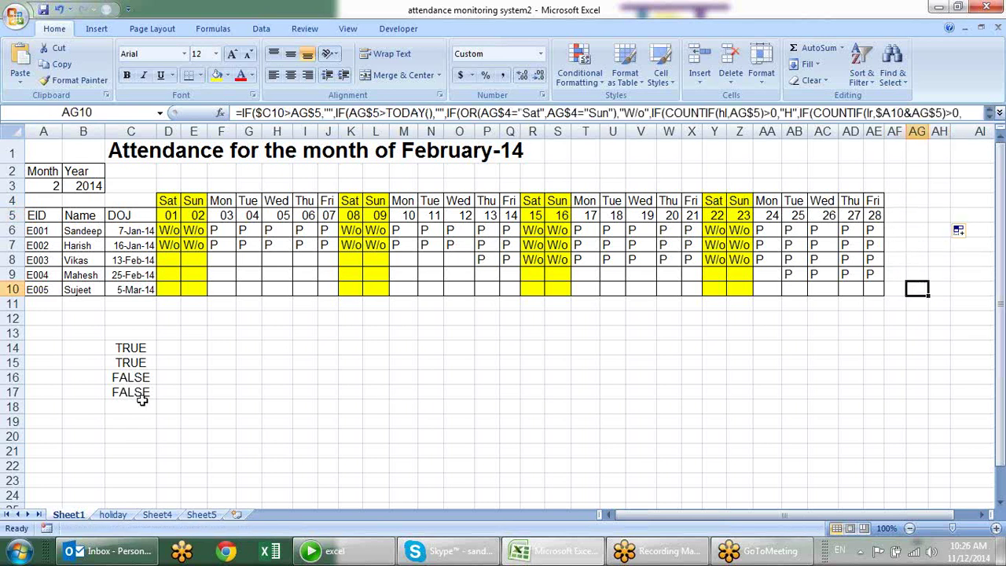
pyautogui.click(65, 190)
pyautogui.click(57, 190)
pyautogui.click(69, 186)
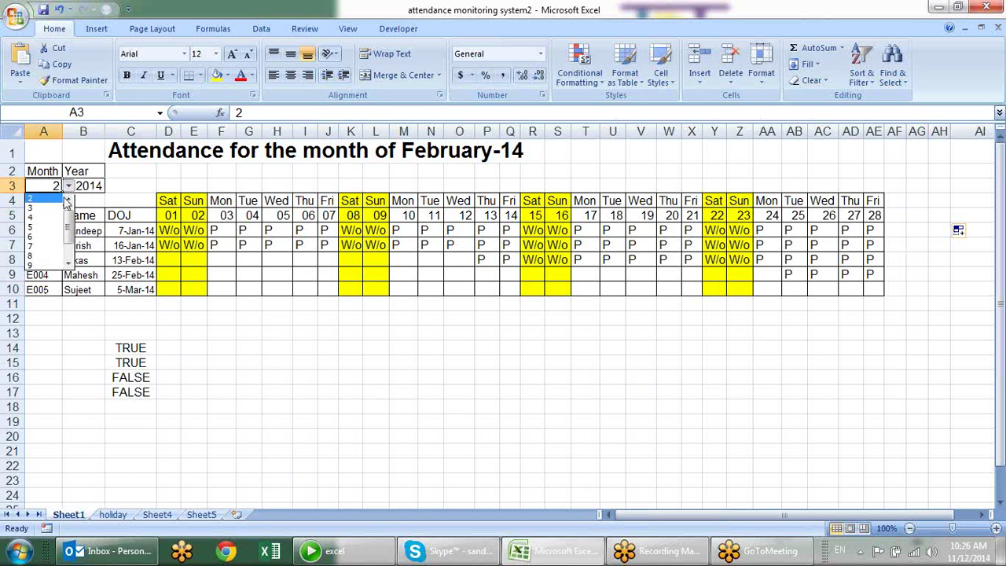
pyautogui.click(39, 216)
pyautogui.click(761, 347)
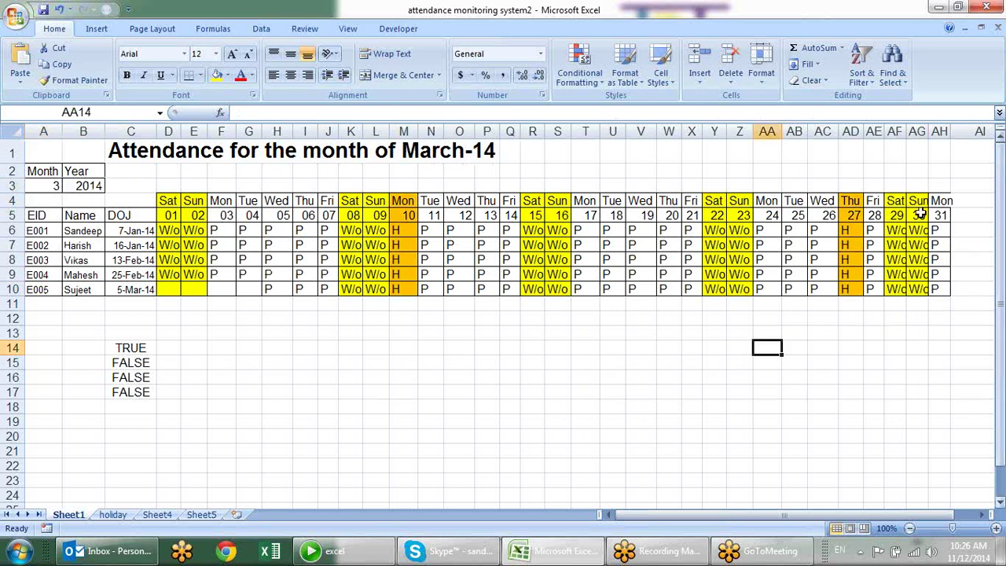
pyautogui.click(896, 215)
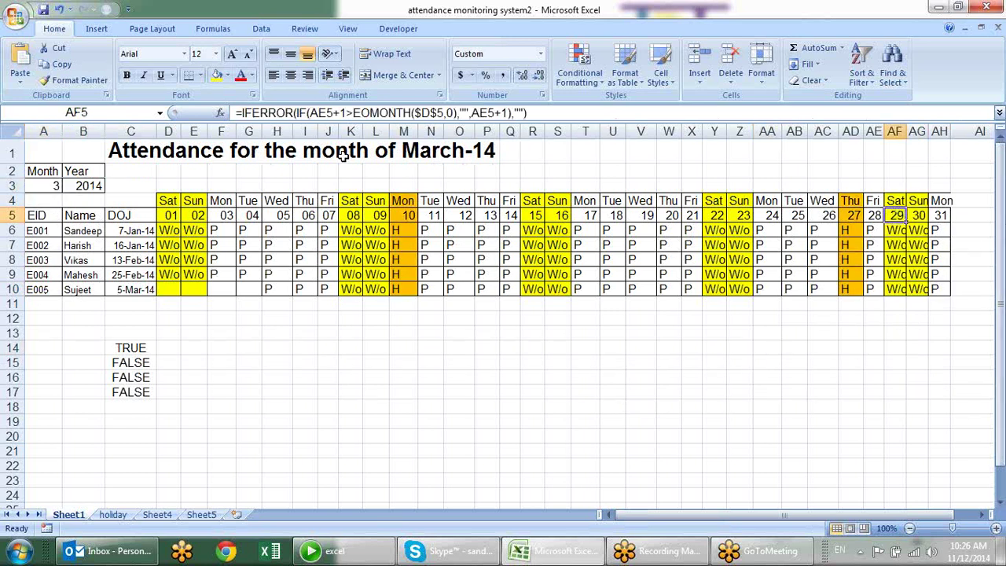
pyautogui.click(38, 183)
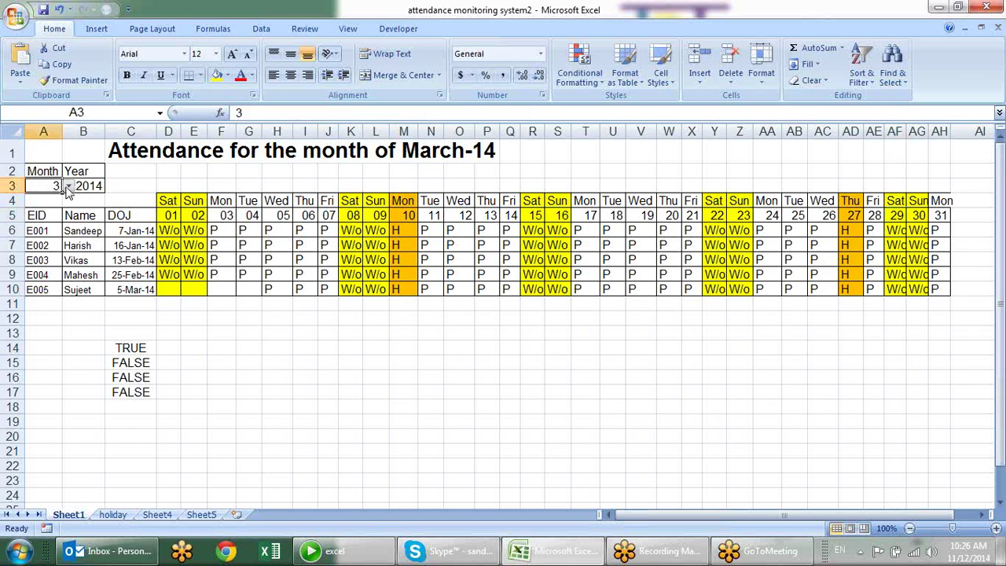
pyautogui.click(69, 186)
pyautogui.scroll(2, 47, 212)
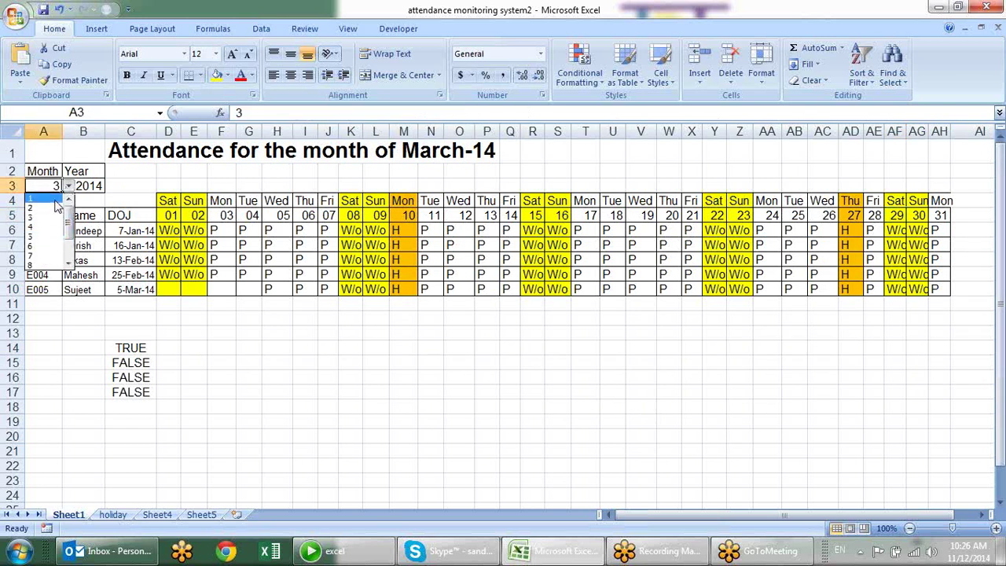
pyautogui.click(39, 208)
pyautogui.click(874, 213)
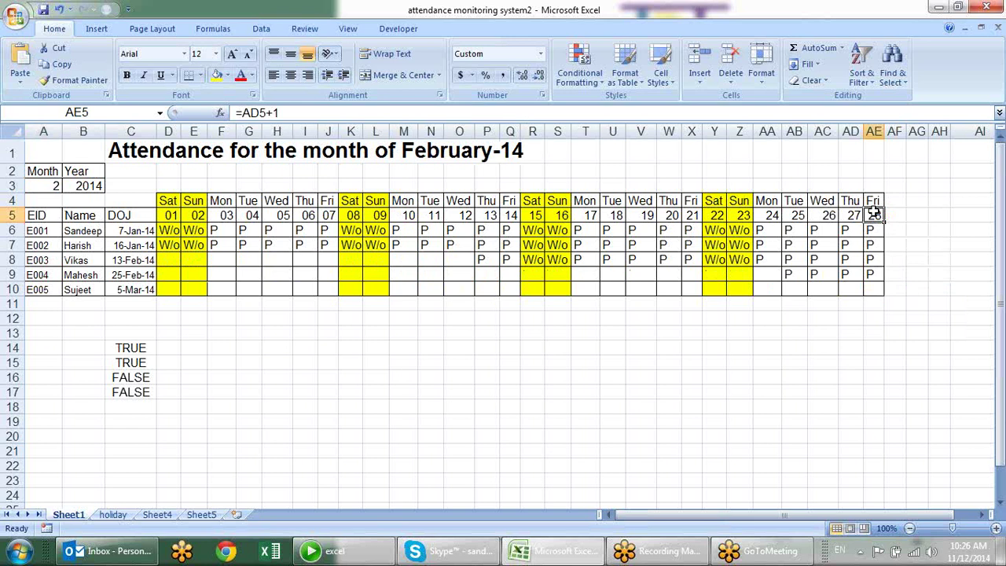
pyautogui.click(893, 214)
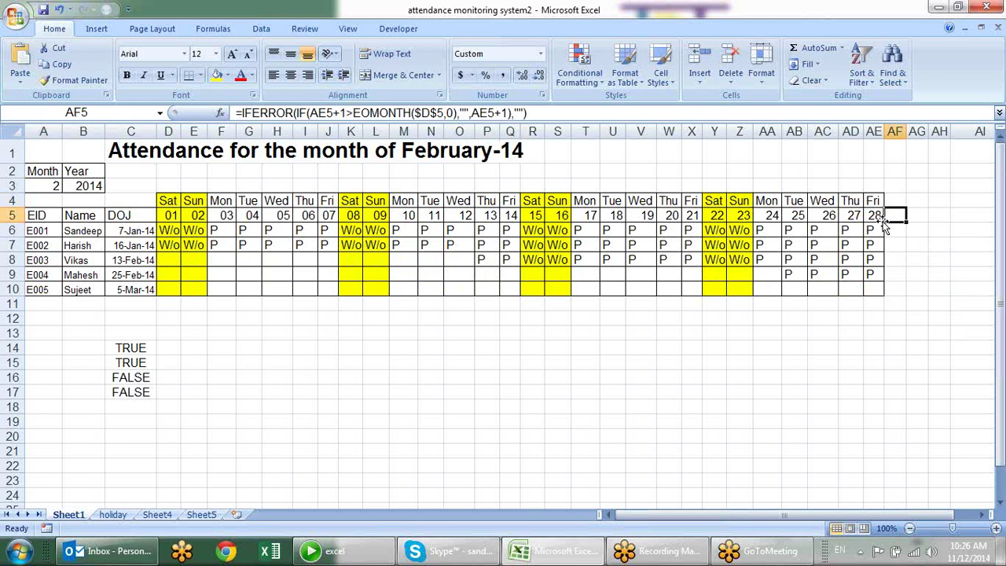
# Check that day-30 cell AG5 on the February-14 sheet is now blank.
pyautogui.click(924, 213)
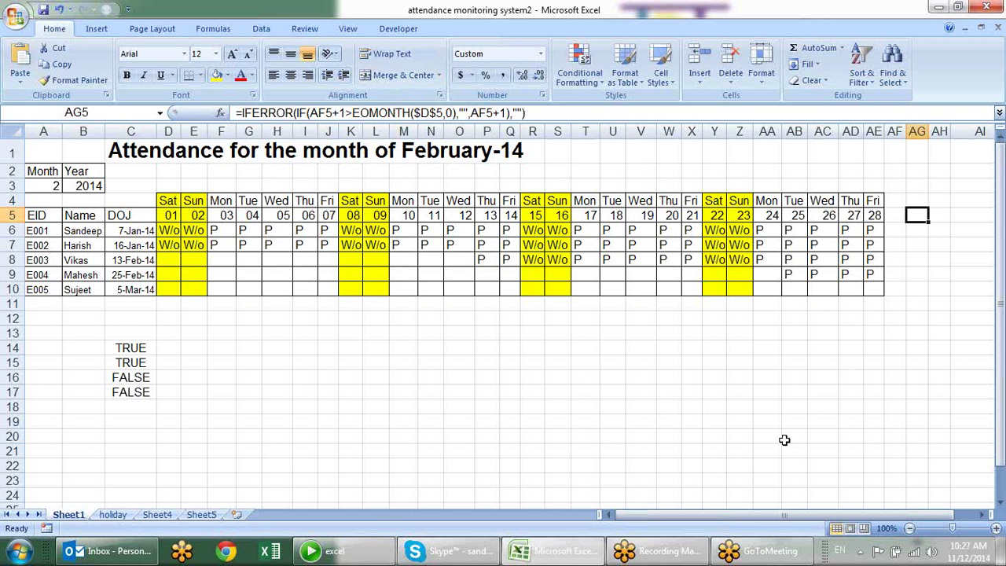
# On Sheet5, enter 10, 12, 13, 15 and 10 into C3:C7.
pyautogui.click(198, 515)
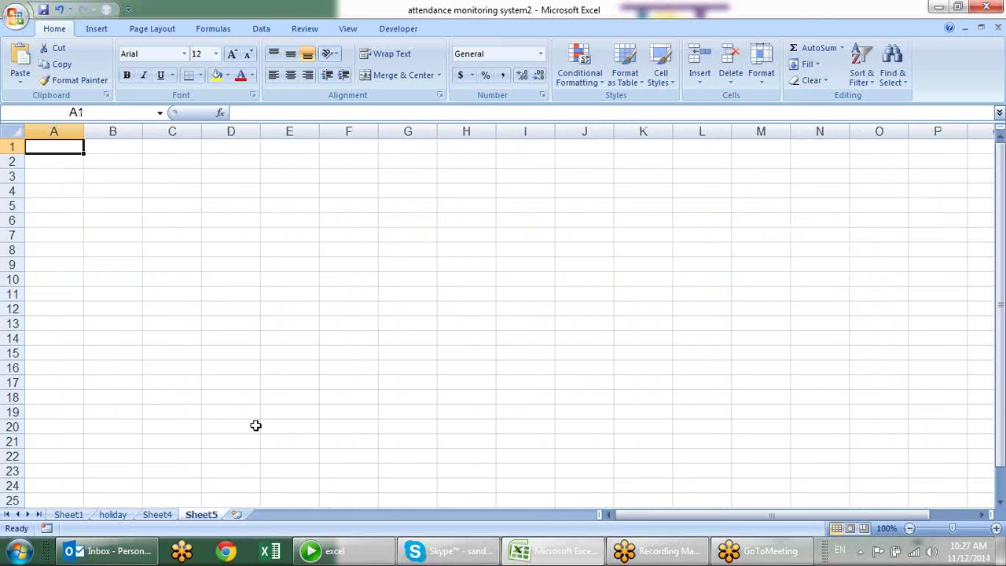
pyautogui.moveTo(179, 178); pyautogui.dragTo(191, 228)
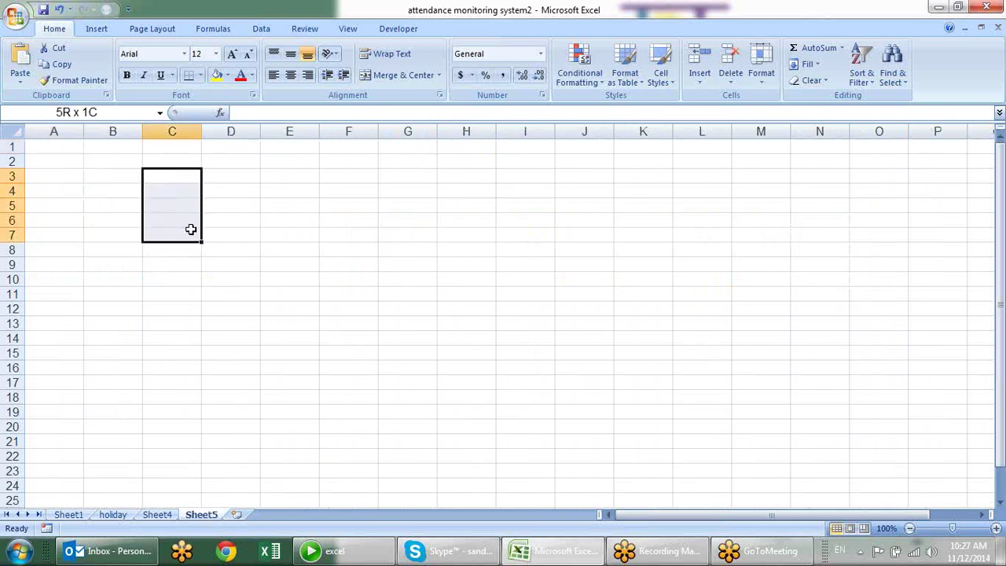
pyautogui.write('10')
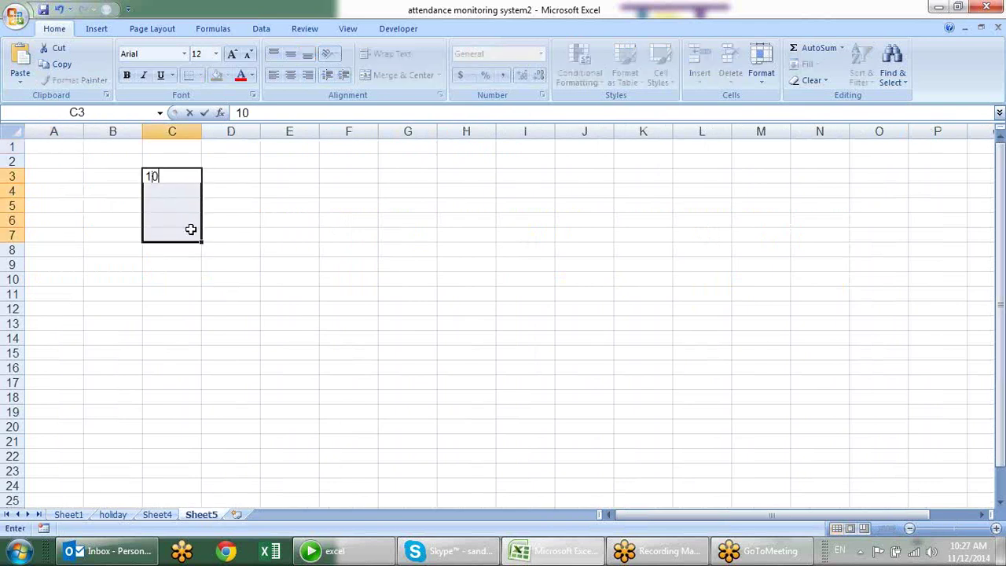
pyautogui.press('Return')
pyautogui.write('12')
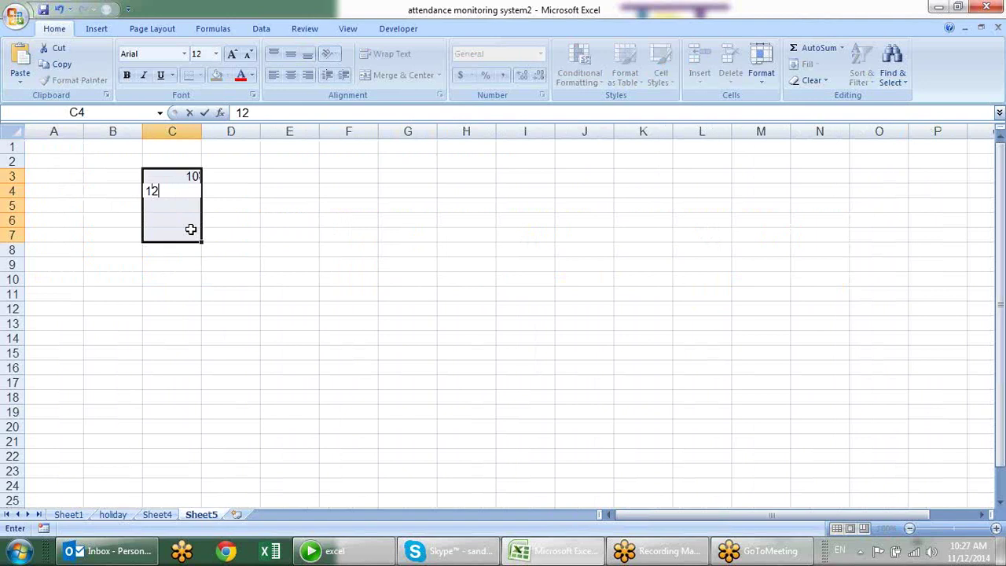
pyautogui.press('Return')
pyautogui.write('13')
pyautogui.press('Return')
pyautogui.write('15')
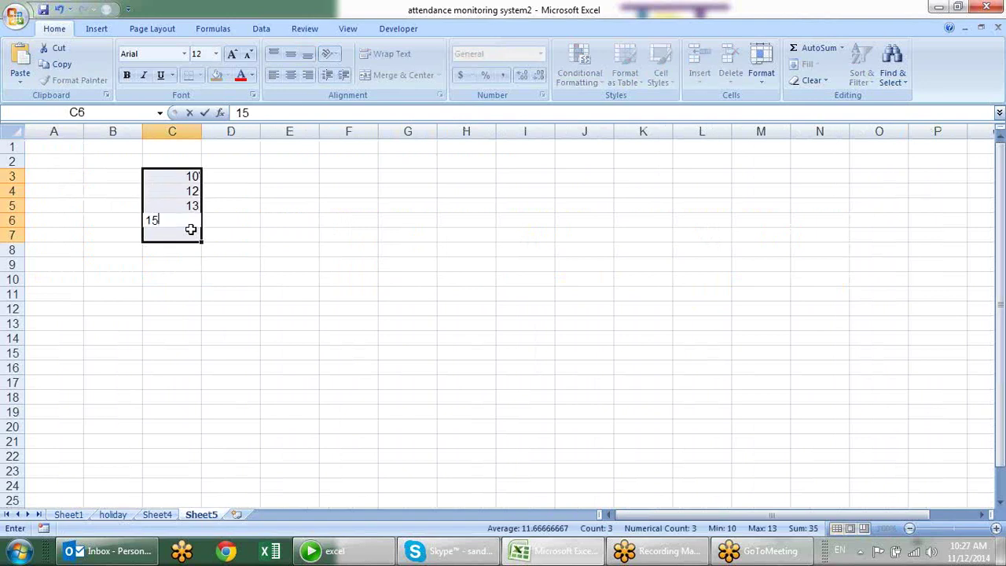
pyautogui.press('Return')
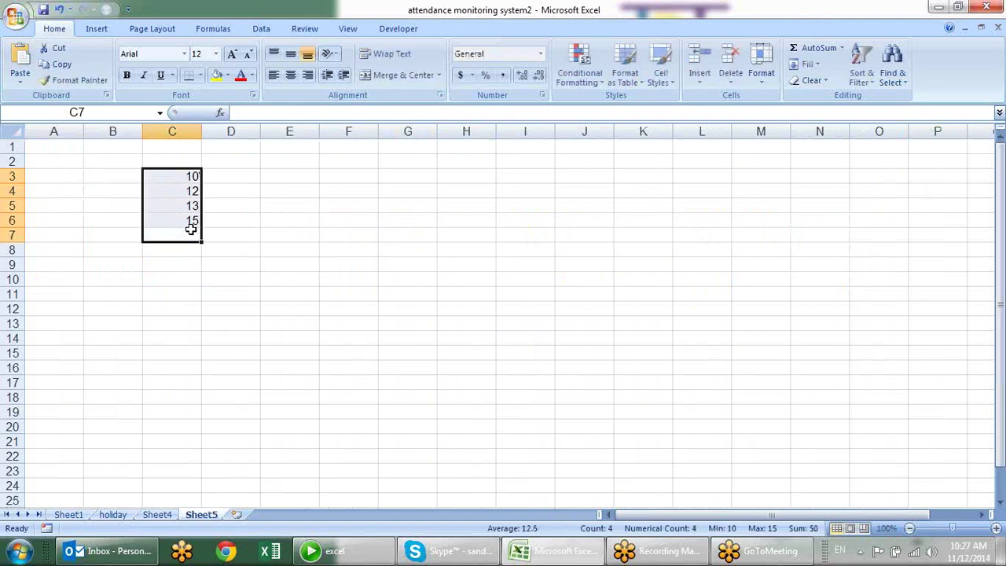
pyautogui.write('10')
pyautogui.press('Return')
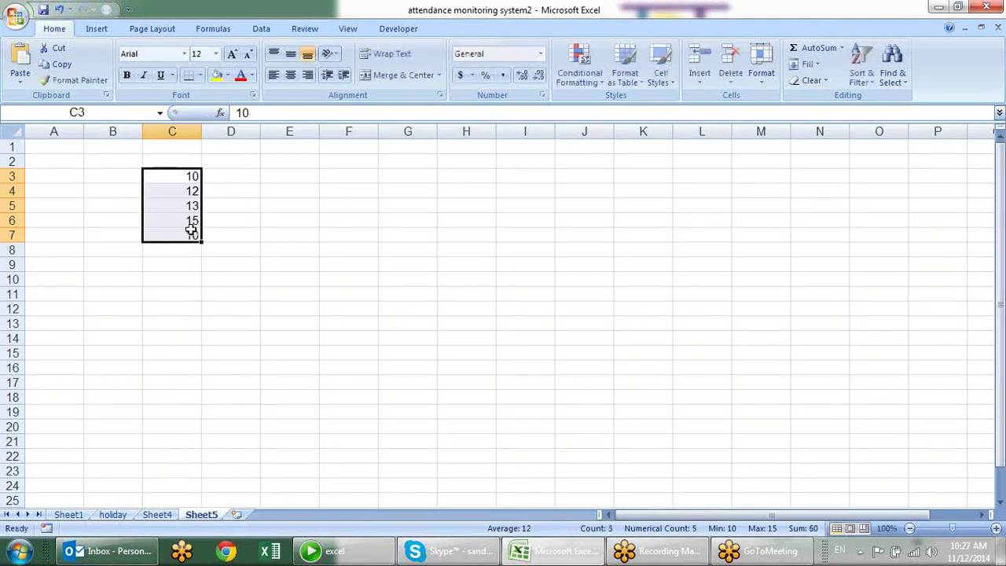
# Start a new formula in cell F3.
pyautogui.click(306, 250)
pyautogui.click(327, 182)
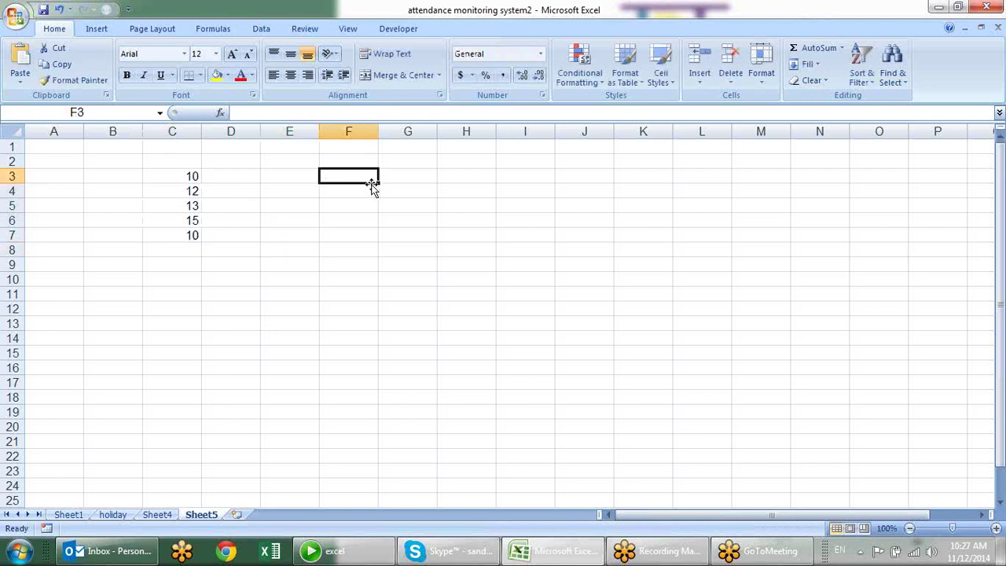
pyautogui.write('=')
pyautogui.click(183, 176)
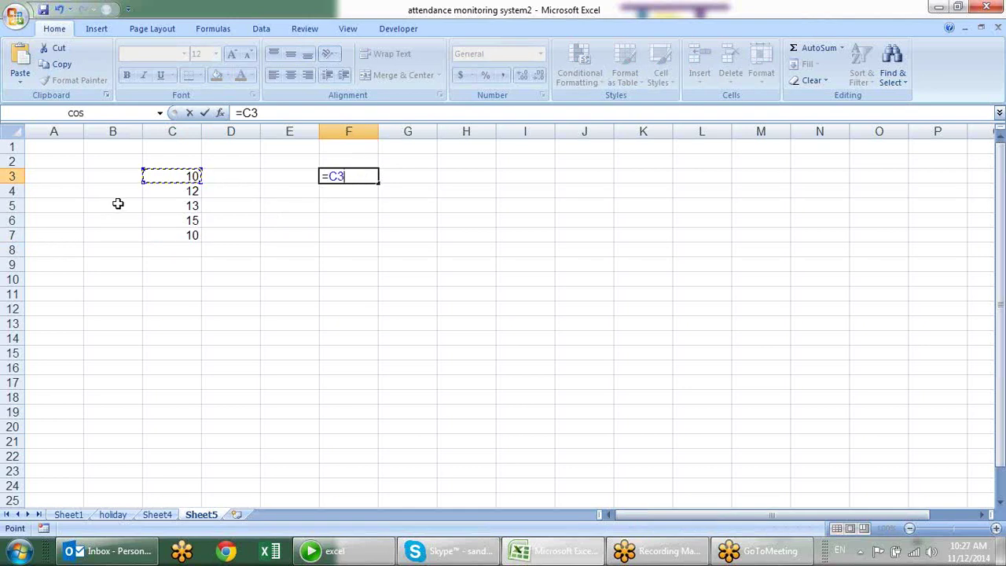
pyautogui.moveTo(192, 174); pyautogui.dragTo(184, 236)
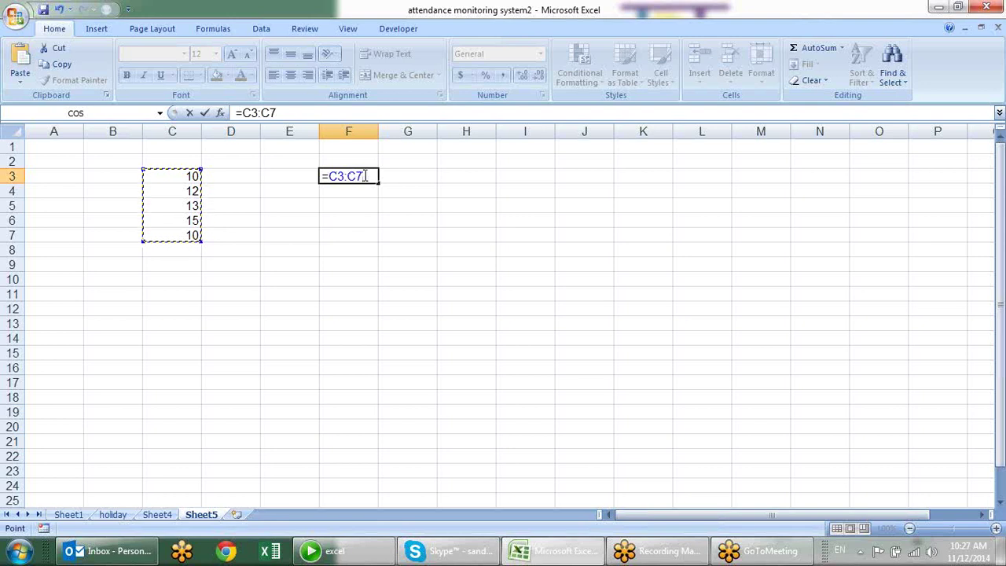
pyautogui.moveTo(361, 176); pyautogui.dragTo(328, 176)
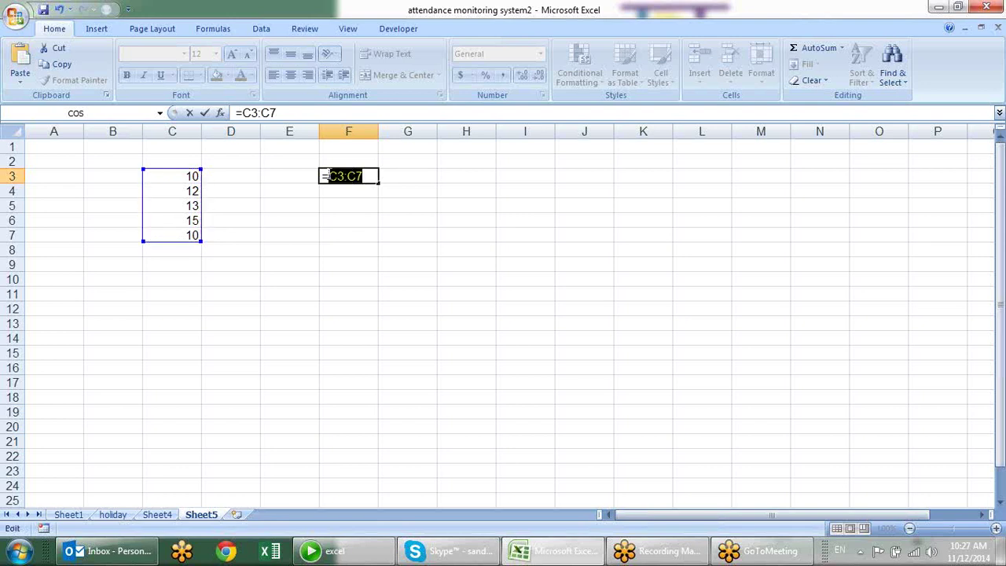
pyautogui.press('BackSpace')
pyautogui.write('dl')
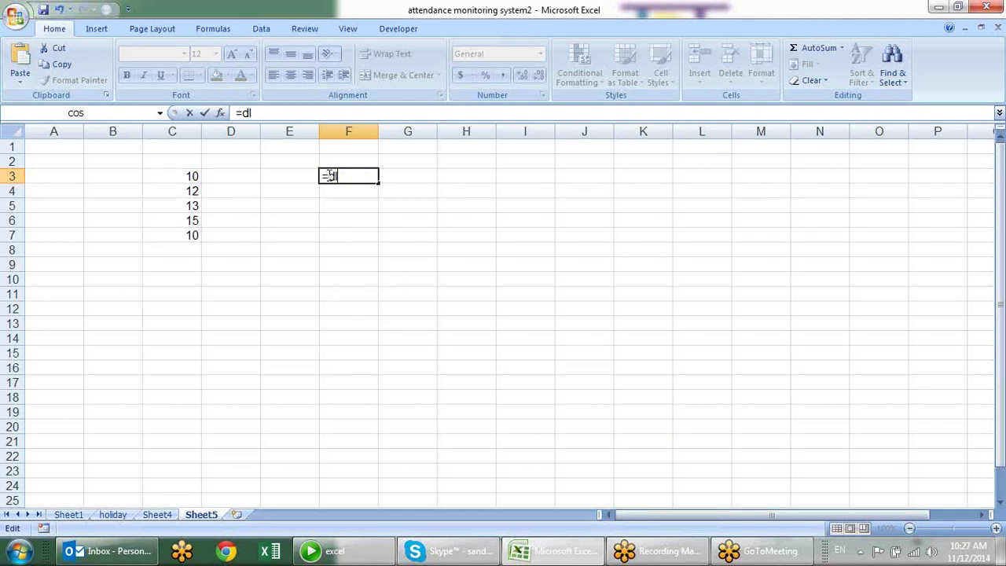
pyautogui.press('Escape')
# Name the range C3:C7 'dl' through the Name Box.
pyautogui.click(191, 176)
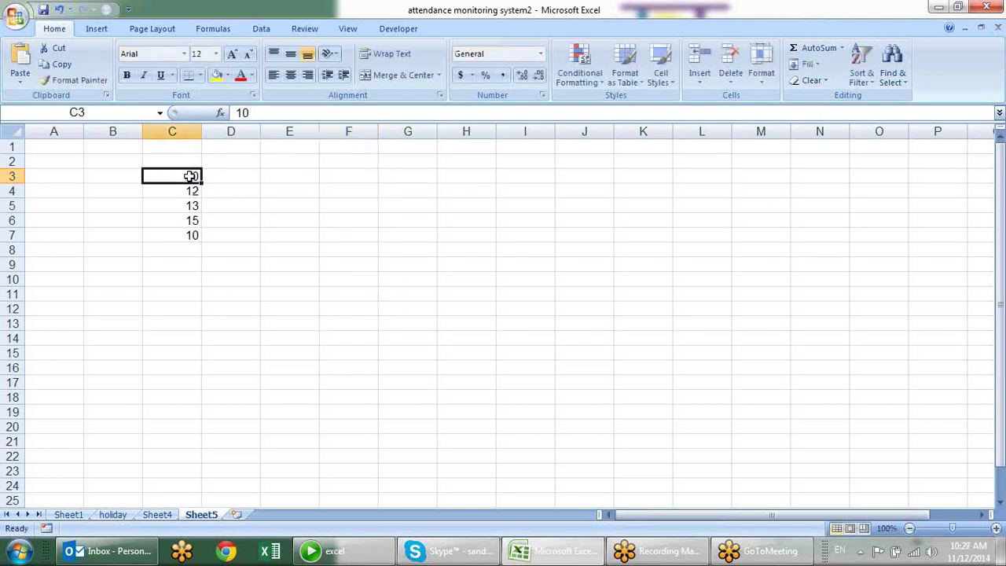
pyautogui.moveTo(191, 176); pyautogui.dragTo(191, 236)
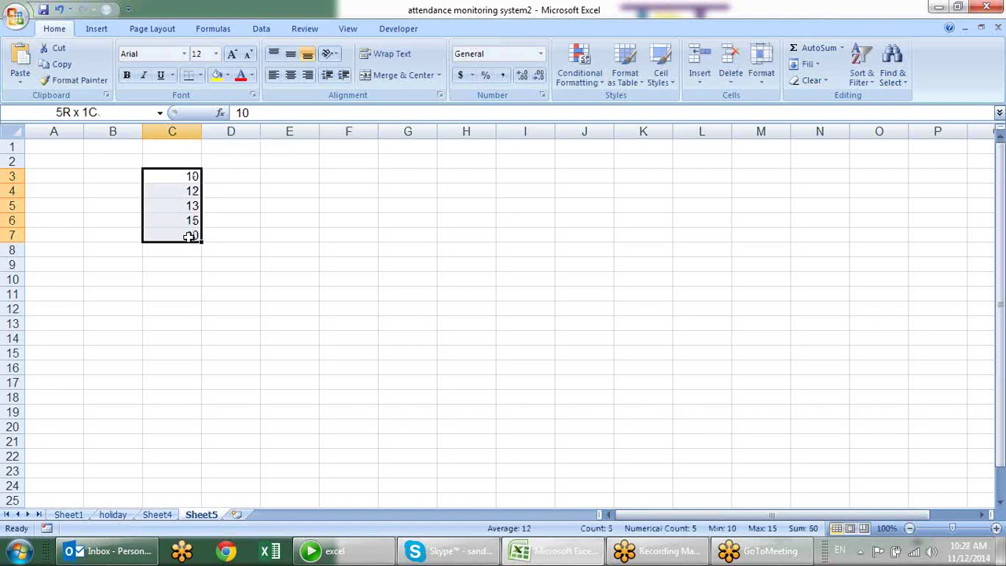
pyautogui.click(96, 112)
pyautogui.write('d')
pyautogui.press('Return')
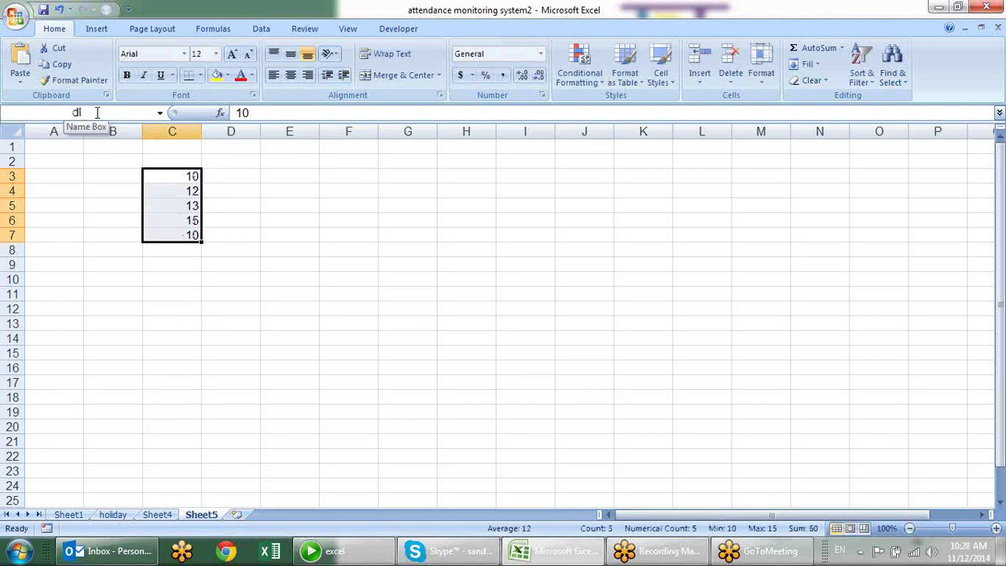
# Enter =SUM(dl) in G4 so it returns 60.
pyautogui.click(415, 186)
pyautogui.write('=d')
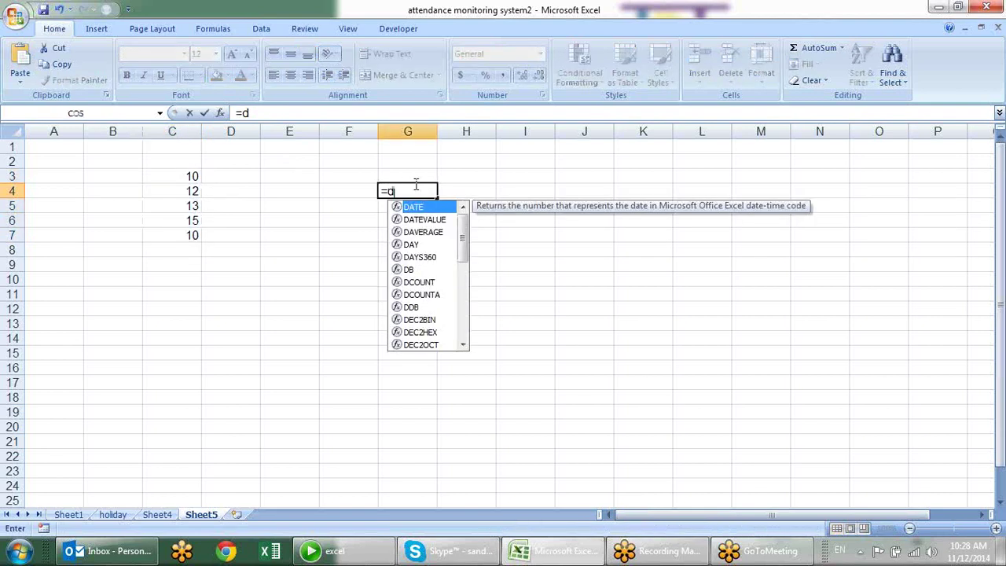
pyautogui.write('l')
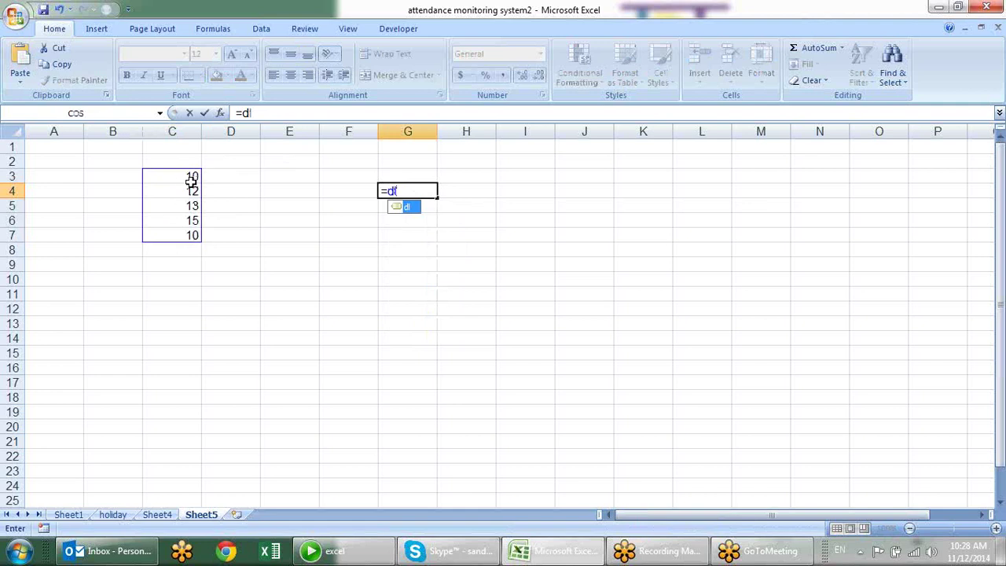
pyautogui.press('BackSpace')
pyautogui.press('BackSpace')
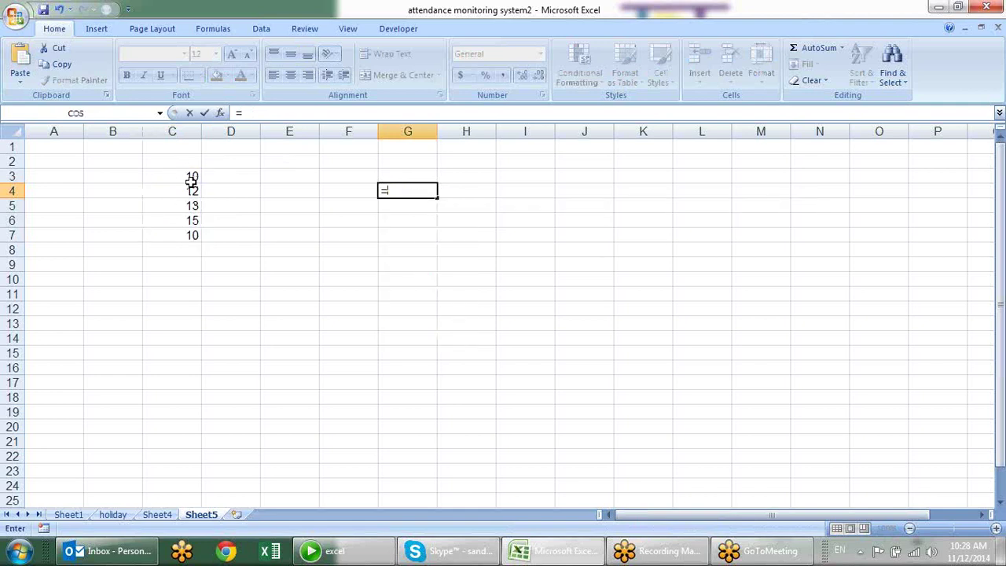
pyautogui.write('sum')
pyautogui.press('Tab')
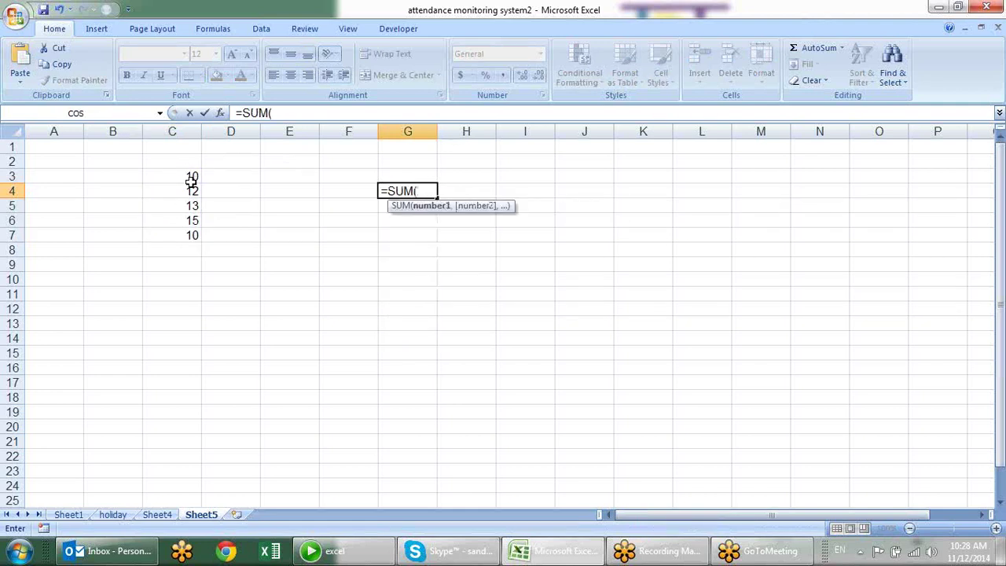
pyautogui.write('dl)')
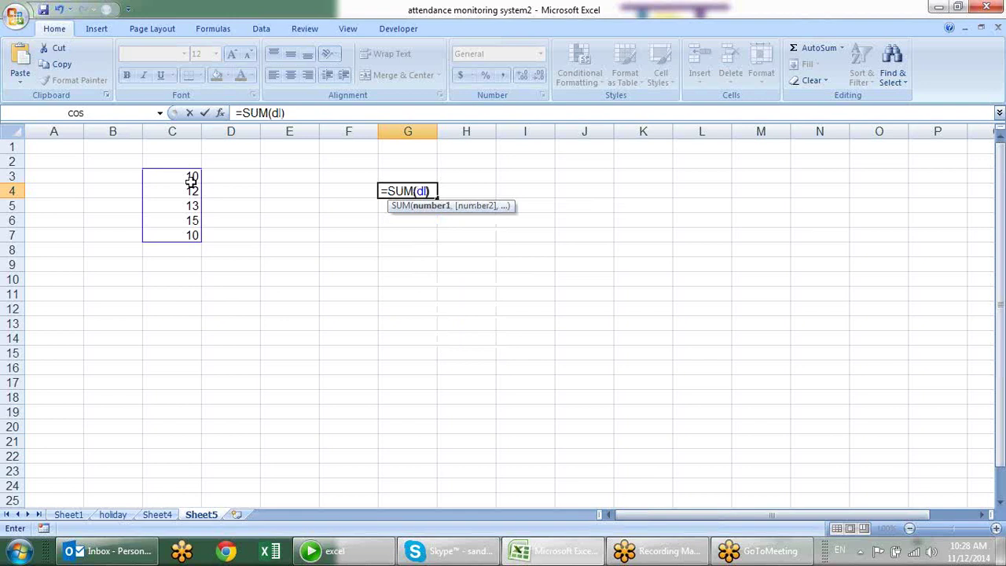
pyautogui.press('Return')
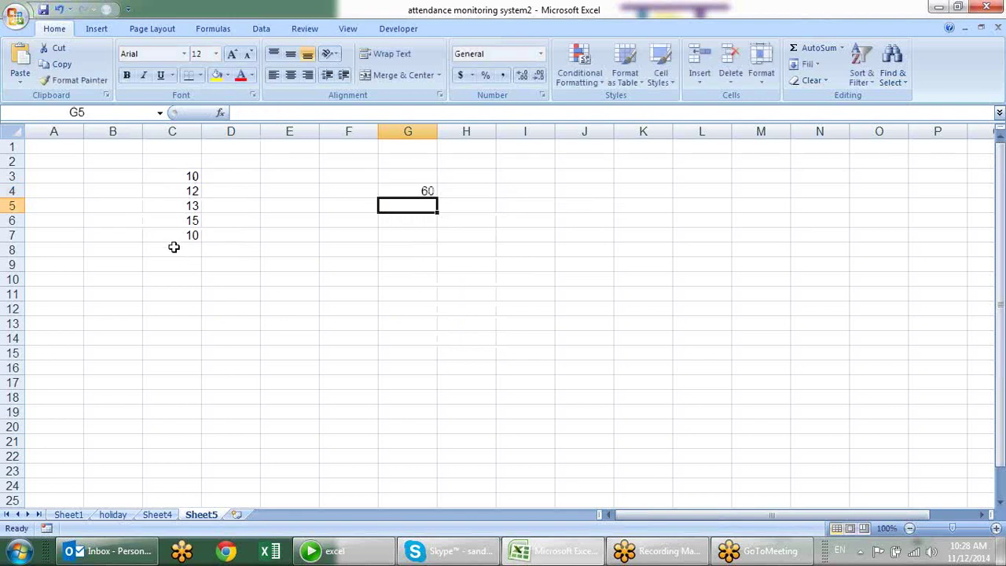
# Enter =SUM(dl) in C8 and make the 60 total bold.
pyautogui.click(174, 246)
pyautogui.write('=SUM(dl)')
pyautogui.press('Return')
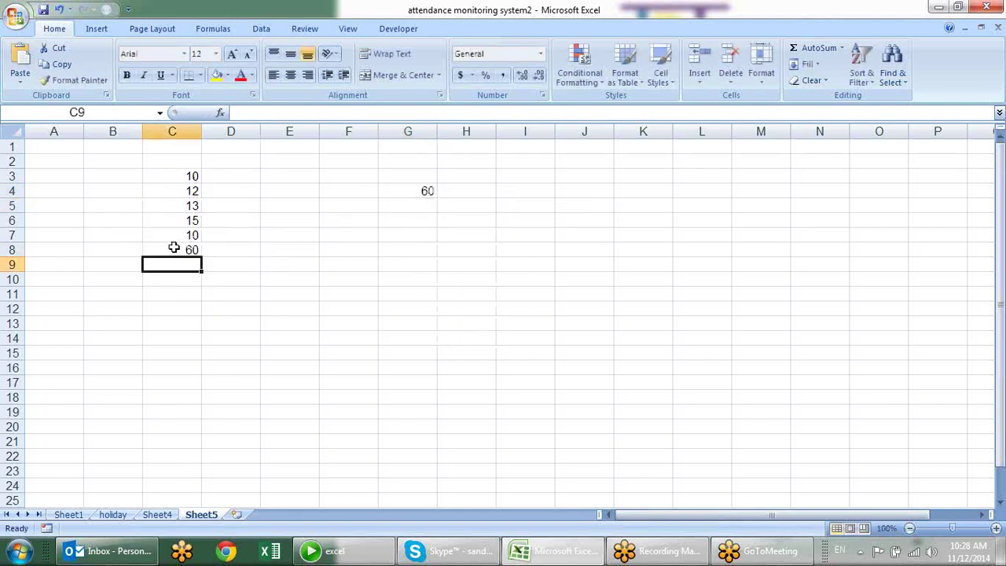
pyautogui.click(174, 246)
pyautogui.hotkey('ctrl', 'b')
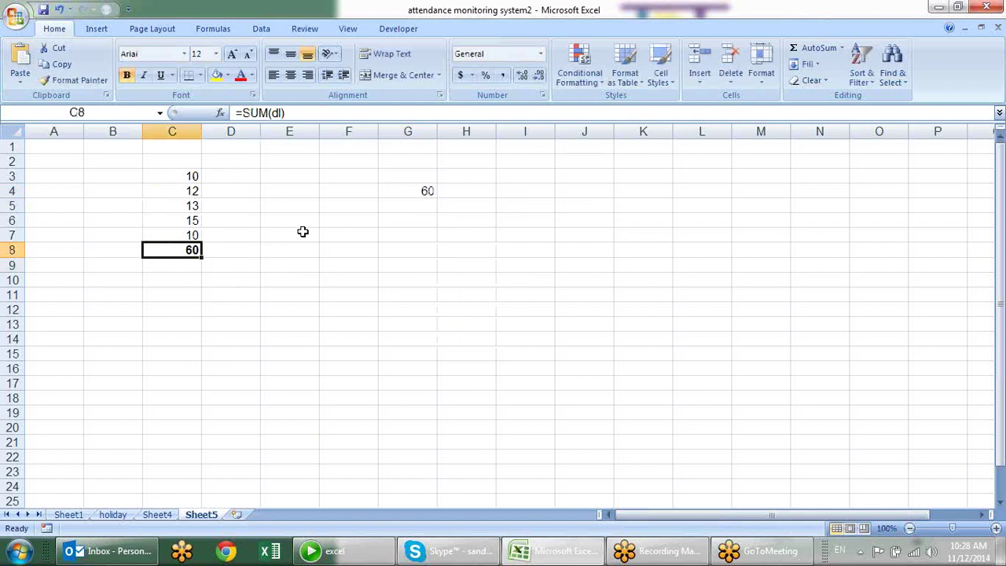
# Try a range-reference formula in G5, then discard it.
pyautogui.click(398, 208)
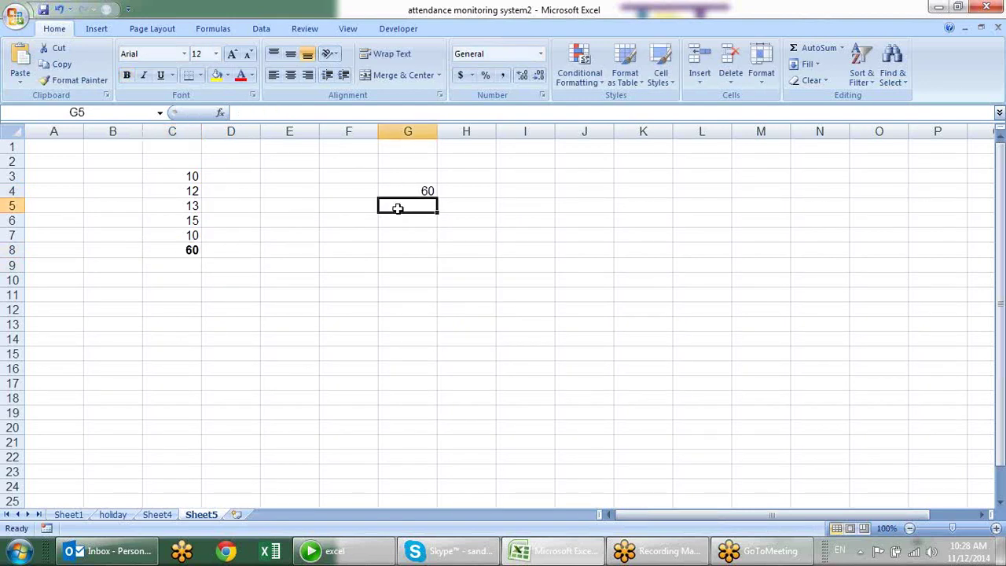
pyautogui.write('=')
pyautogui.moveTo(196, 172); pyautogui.dragTo(189, 230)
pyautogui.write('dl')
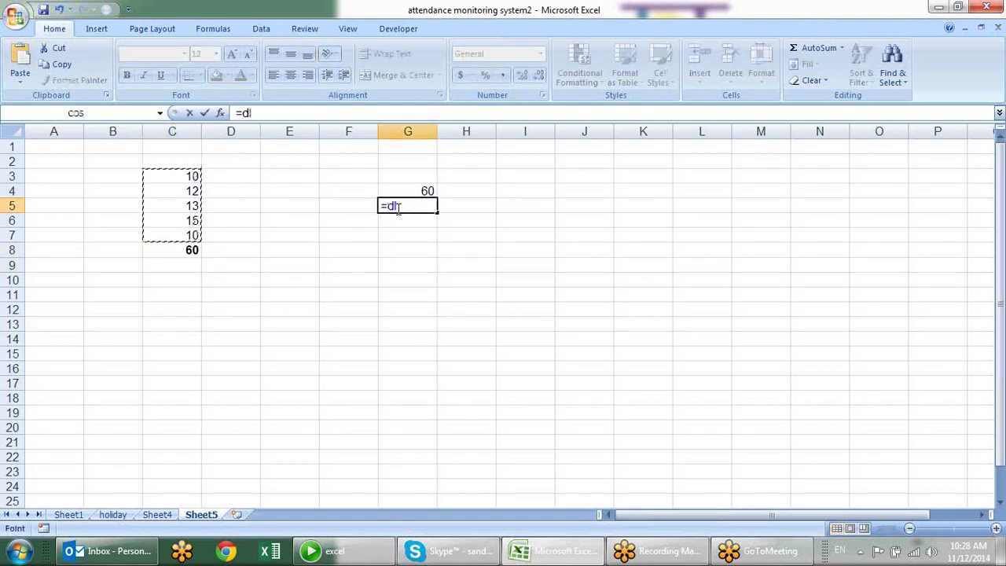
pyautogui.moveTo(172, 176); pyautogui.dragTo(172, 221)
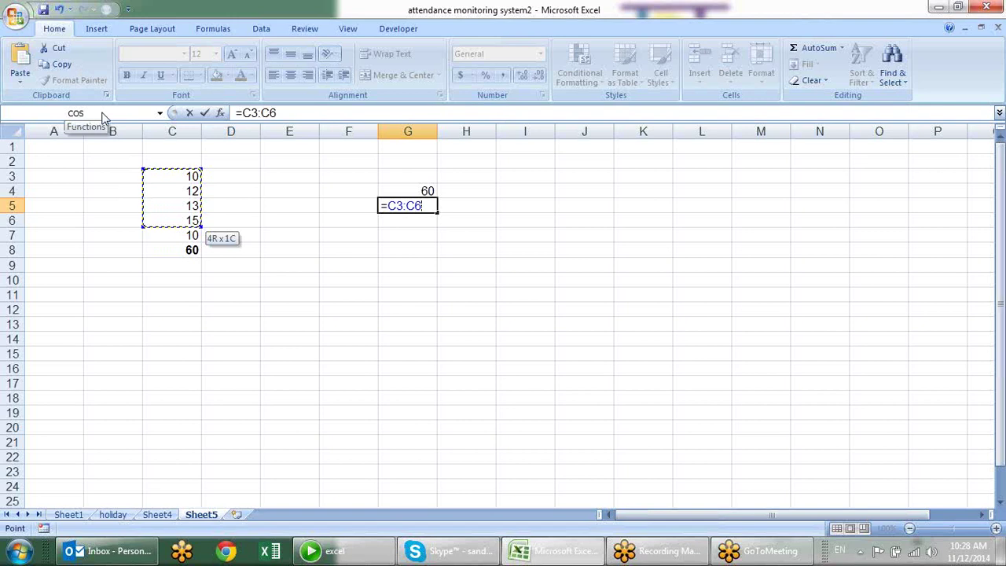
pyautogui.press('Escape')
pyautogui.click(96, 162)
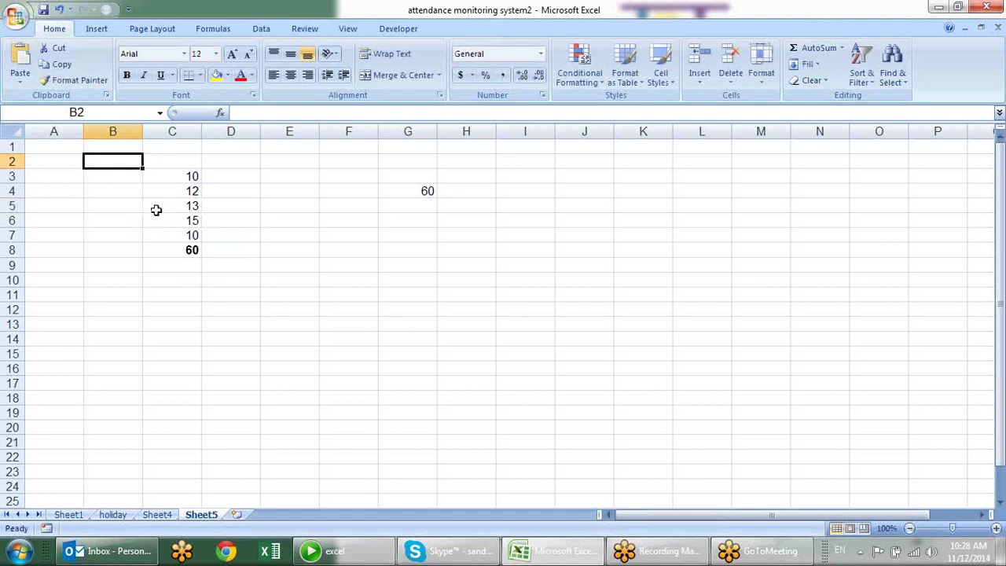
# Enter 17-sep-1986 in B2 and name the cell DOB.
pyautogui.write('17-sep-')
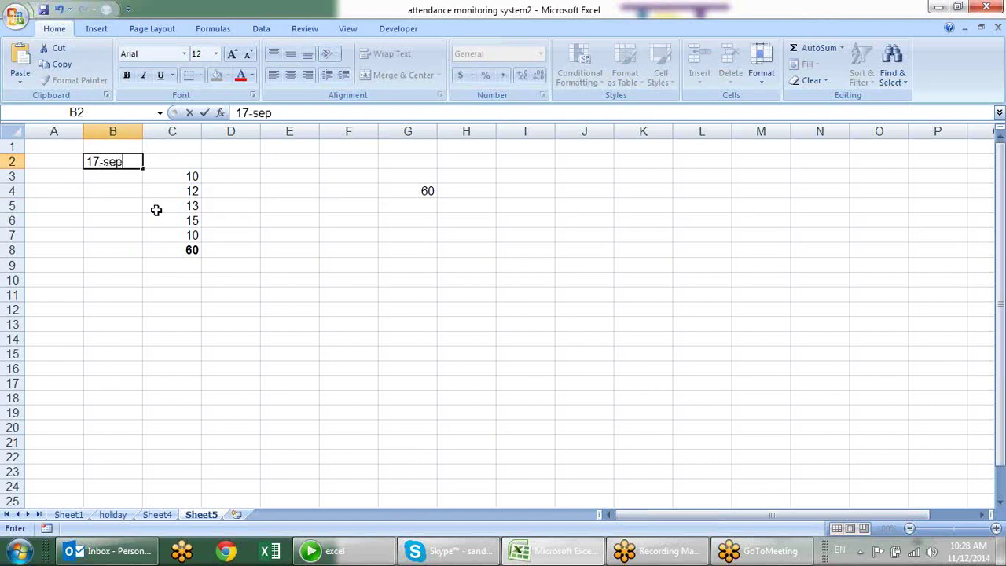
pyautogui.write('19')
pyautogui.write('86')
pyautogui.press('Return')
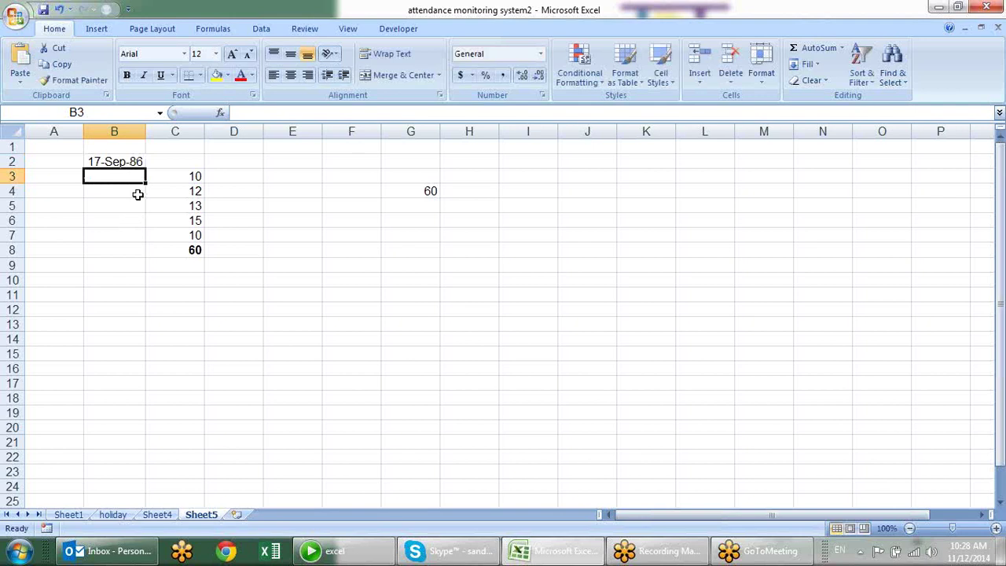
pyautogui.click(135, 161)
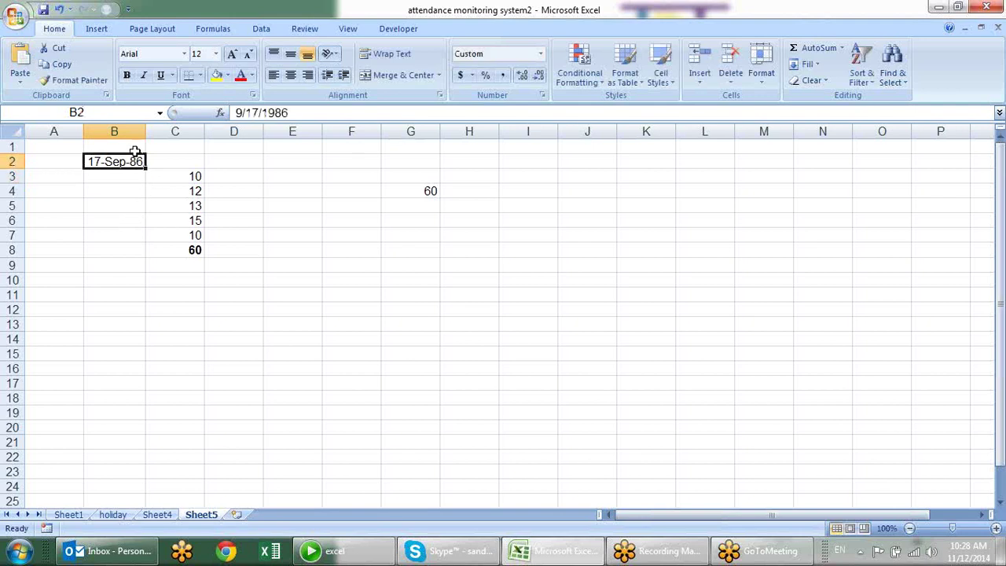
pyautogui.click(107, 108)
pyautogui.write('DO')
pyautogui.press('Return')
# Enter =DOB in G7 and format it to display as a date.
pyautogui.click(392, 232)
pyautogui.write('=do')
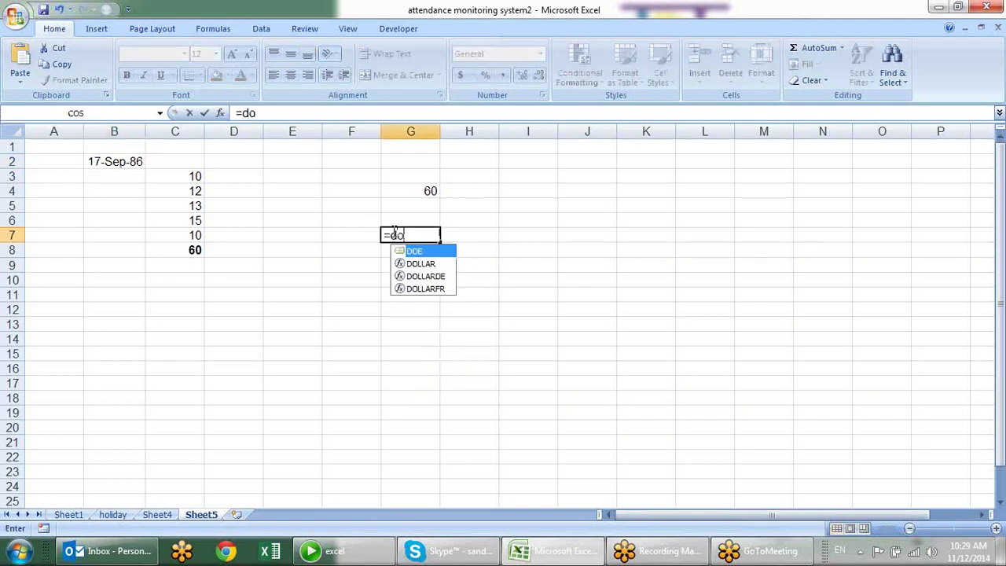
pyautogui.write('b')
pyautogui.press('Return')
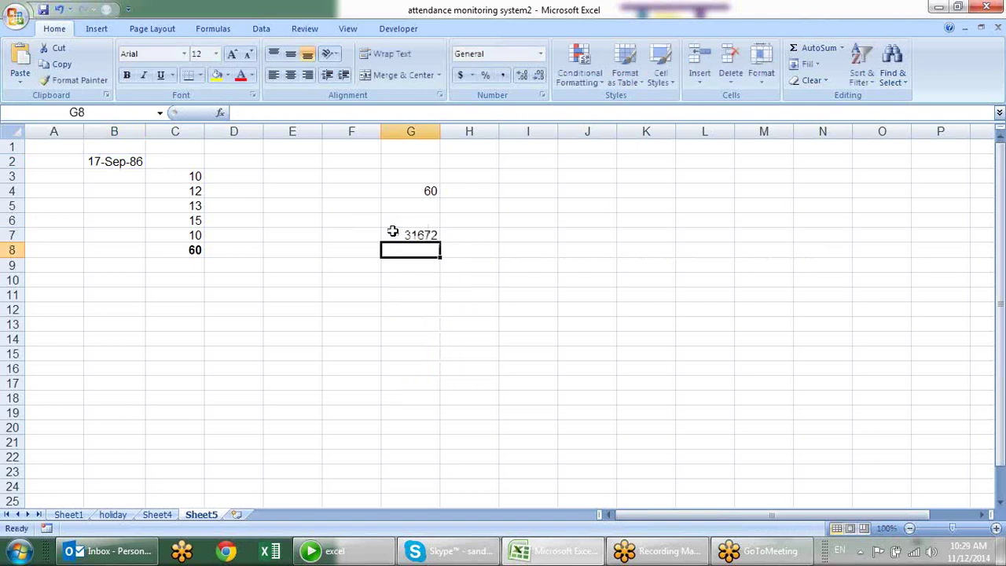
pyautogui.click(393, 232)
pyautogui.hotkey('ctrl', 'shift', '3')
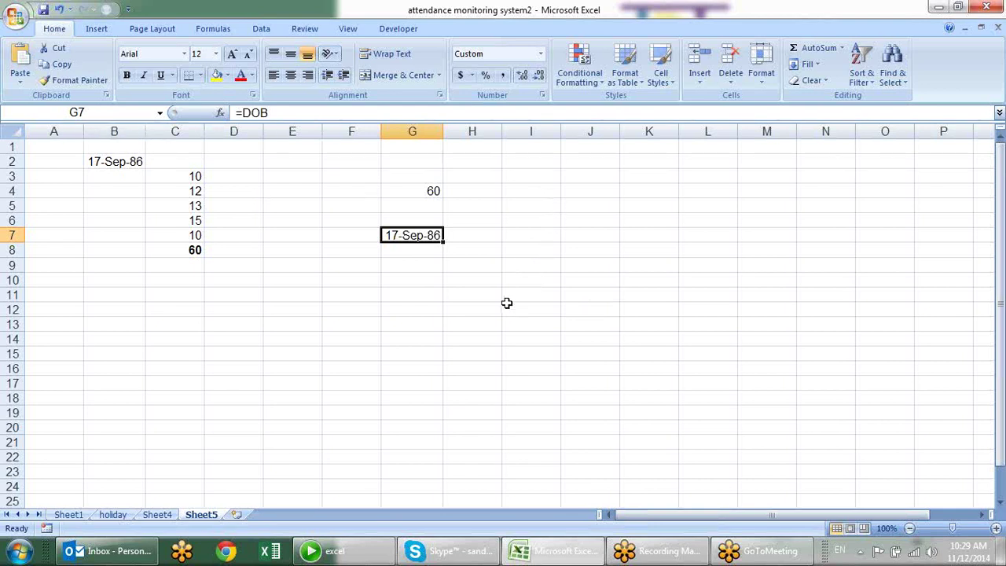
pyautogui.click(136, 163)
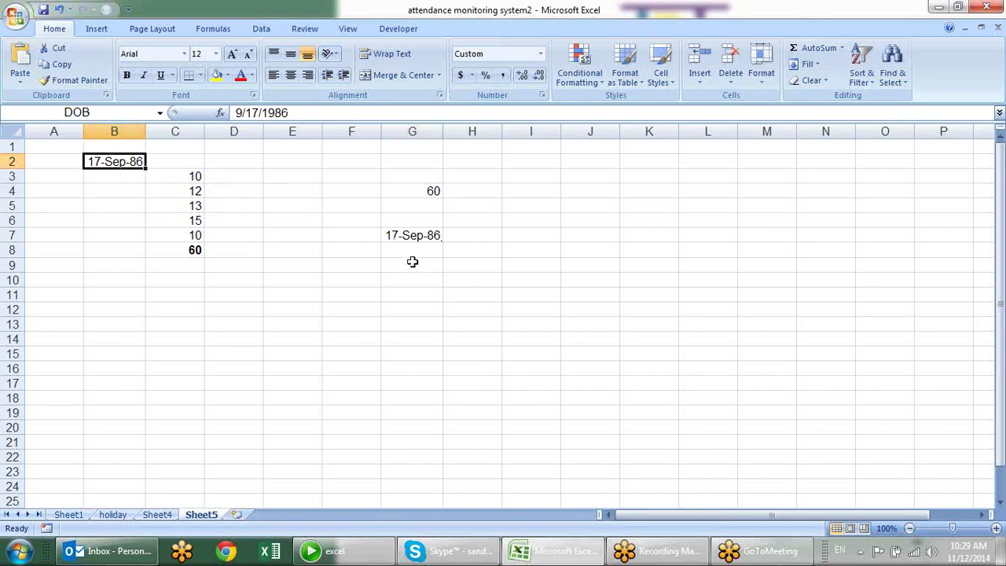
pyautogui.click(329, 251)
# Enter =B2 in F8, fill it down to F13, and check the shifted references.
pyautogui.write('=')
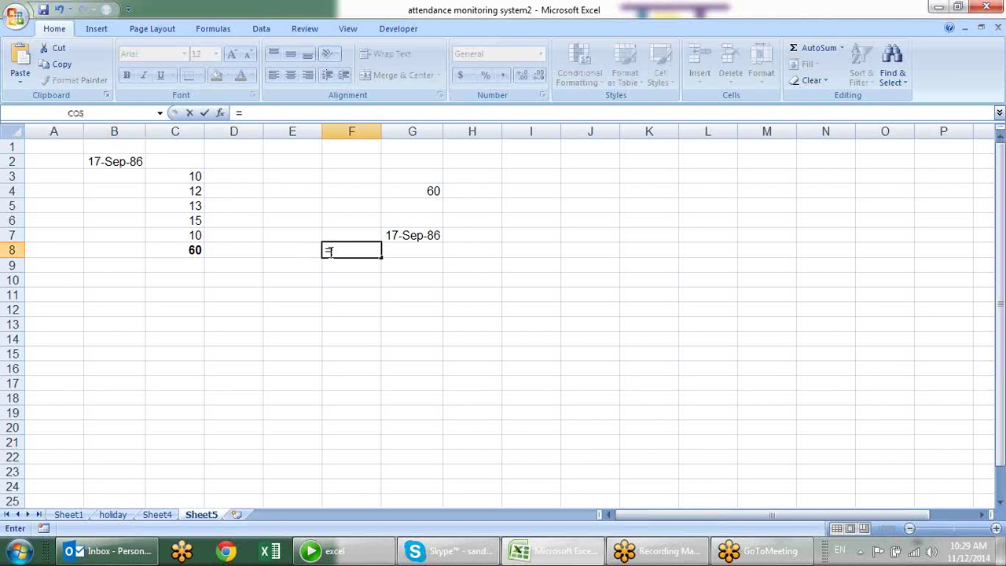
pyautogui.write('b')
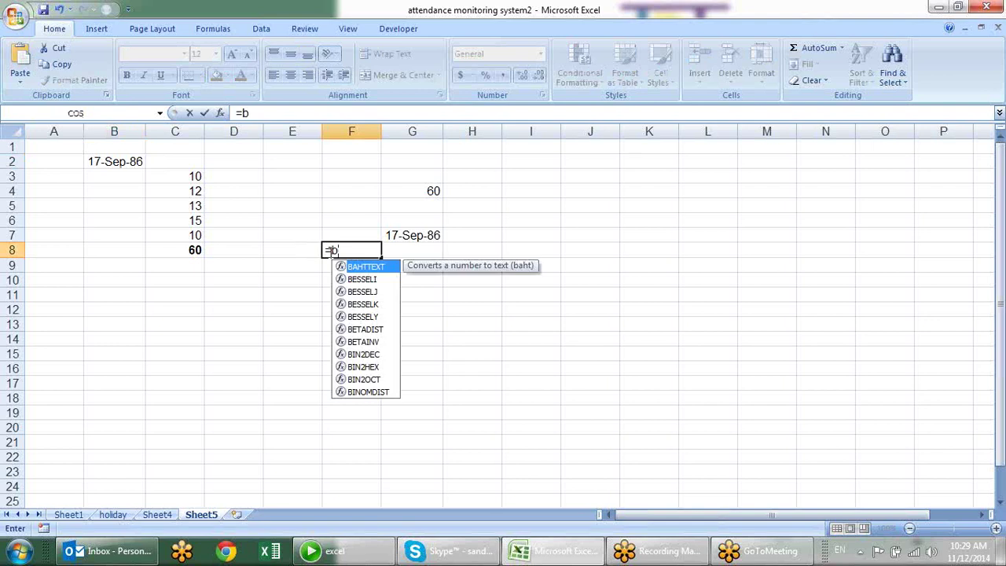
pyautogui.write('2')
pyautogui.press('Return')
pyautogui.click(330, 250)
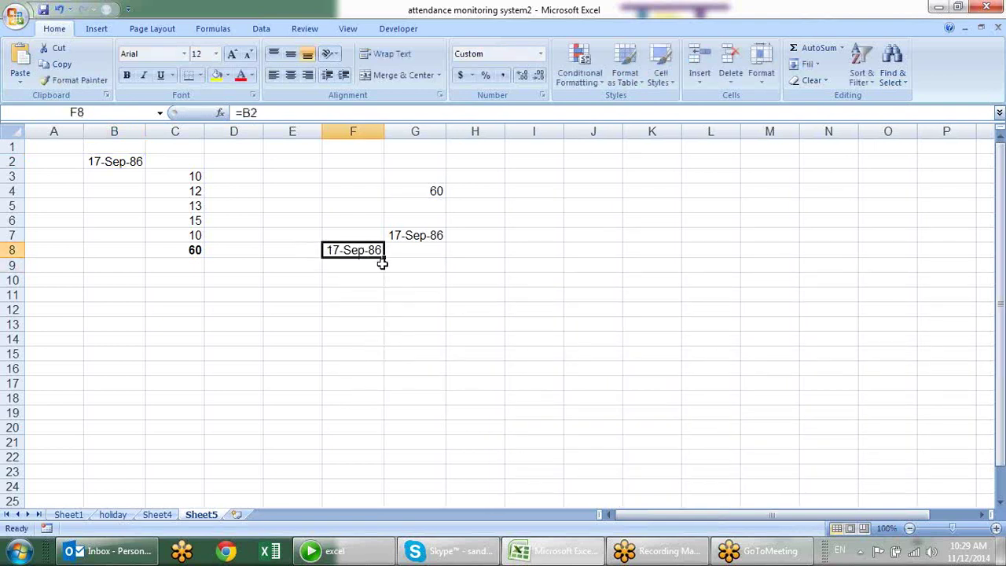
pyautogui.moveTo(385, 257); pyautogui.dragTo(366, 328)
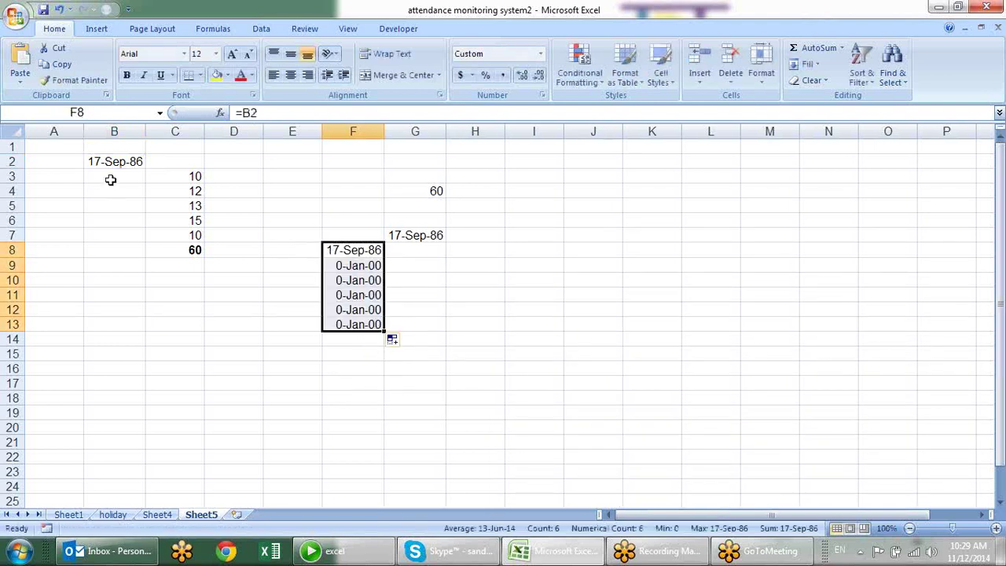
pyautogui.click(325, 261)
pyautogui.press('F2')
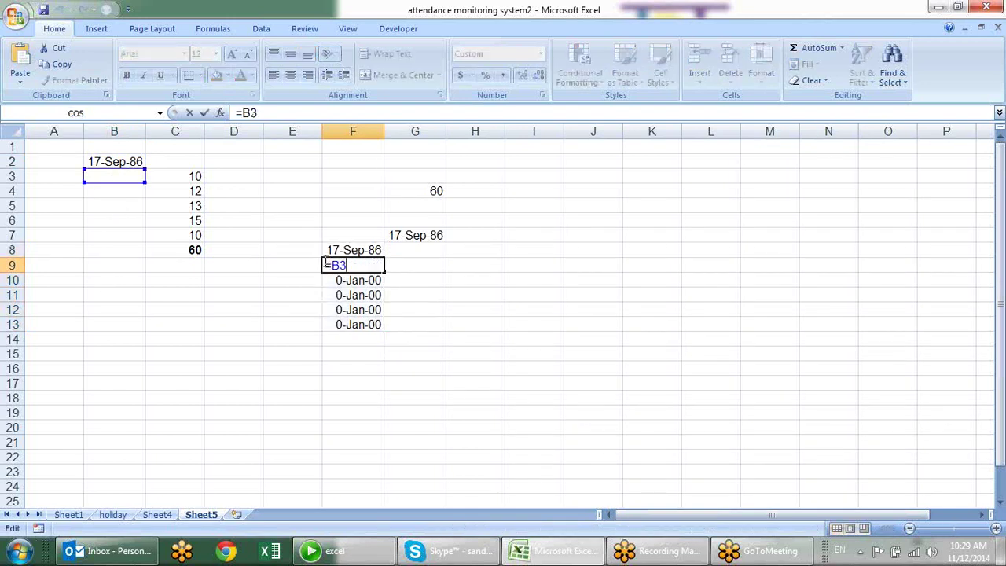
pyautogui.press('Return')
pyautogui.press('Return')
pyautogui.press('F2')
pyautogui.press('Return')
pyautogui.press('F2')
pyautogui.press('Return')
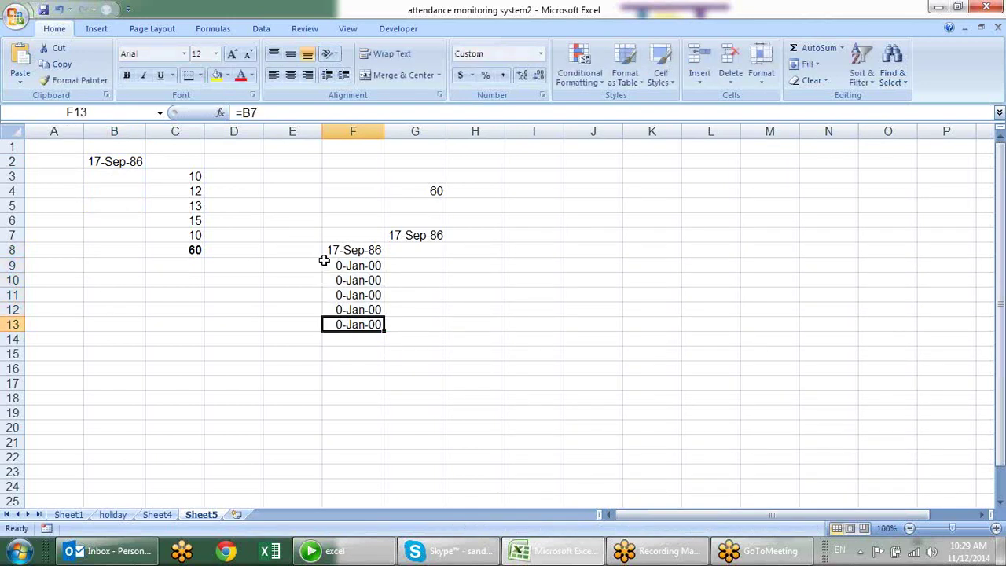
pyautogui.click(371, 284)
pyautogui.press('F2')
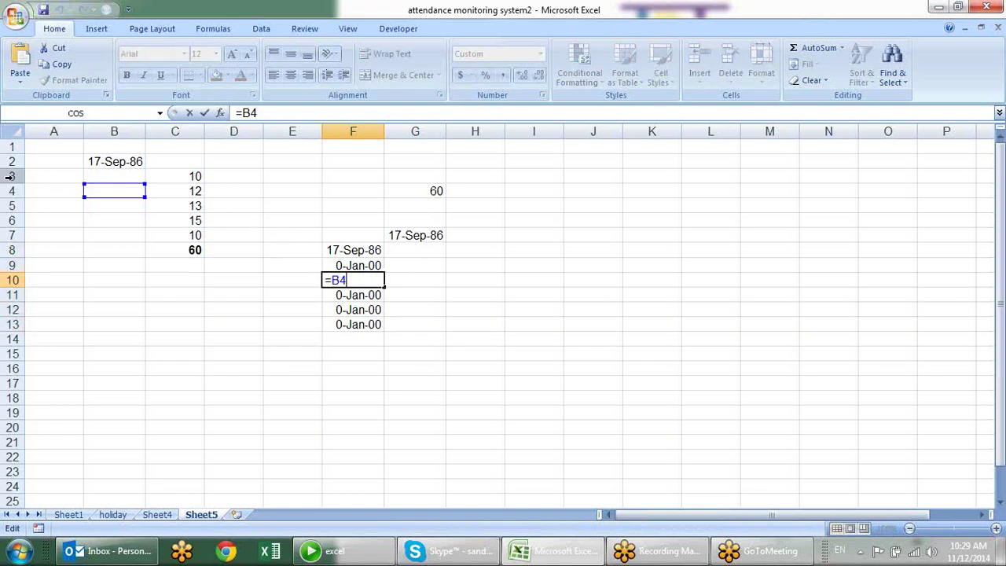
pyautogui.press('Escape')
# Fill G7's =DOB date down through G13.
pyautogui.click(442, 236)
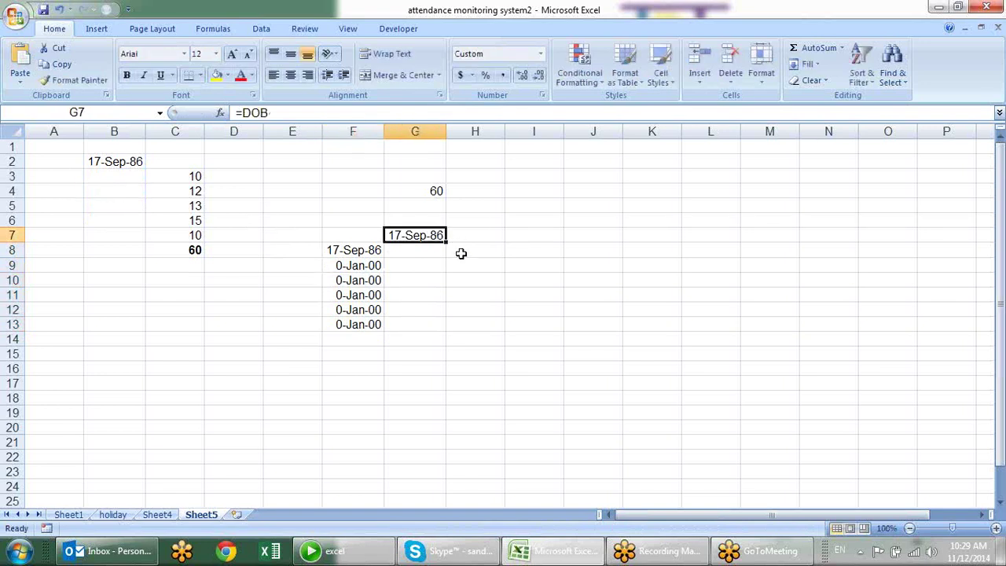
pyautogui.moveTo(446, 242); pyautogui.dragTo(453, 330)
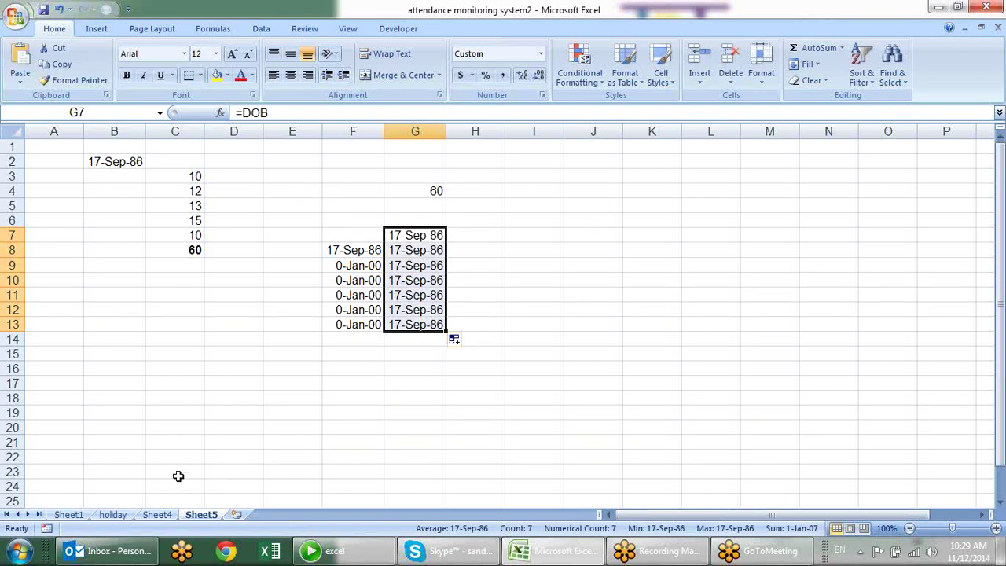
pyautogui.click(157, 514)
# Select the hl holiday dates in column A of the holiday sheet.
pyautogui.click(123, 517)
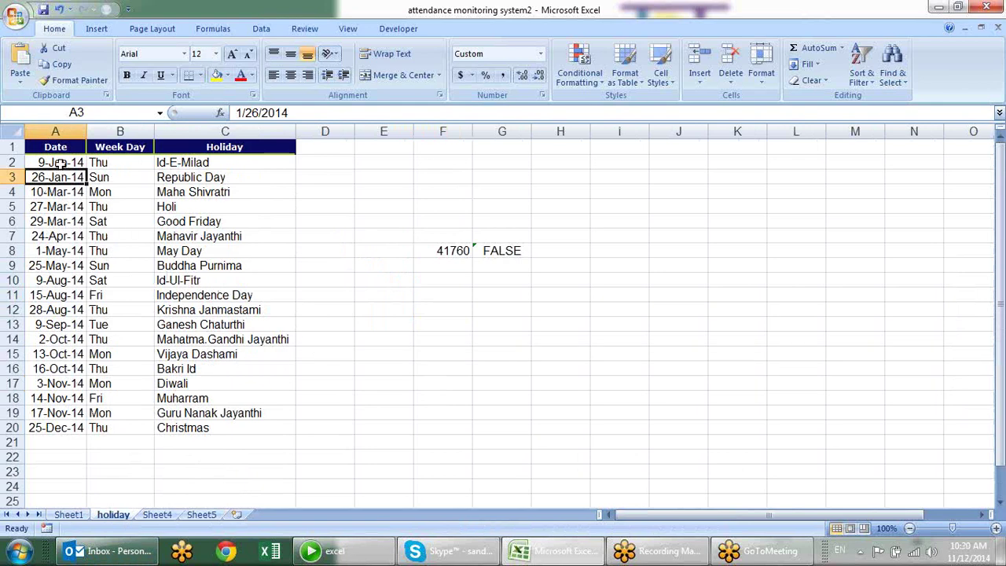
pyautogui.moveTo(61, 163); pyautogui.dragTo(30, 427)
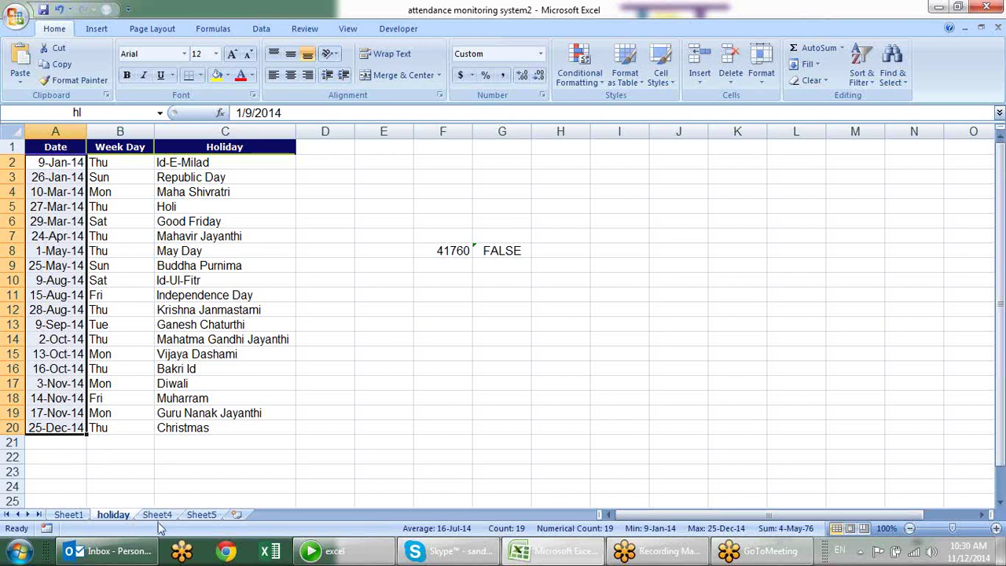
pyautogui.click(201, 514)
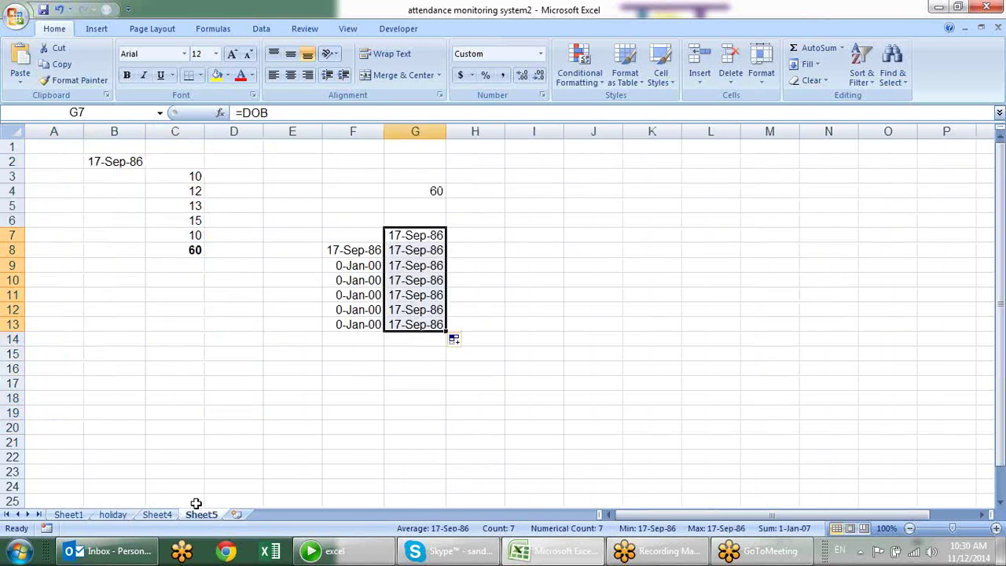
# On Sheet4, inspect the Helper IF formulas in column A.
pyautogui.click(157, 515)
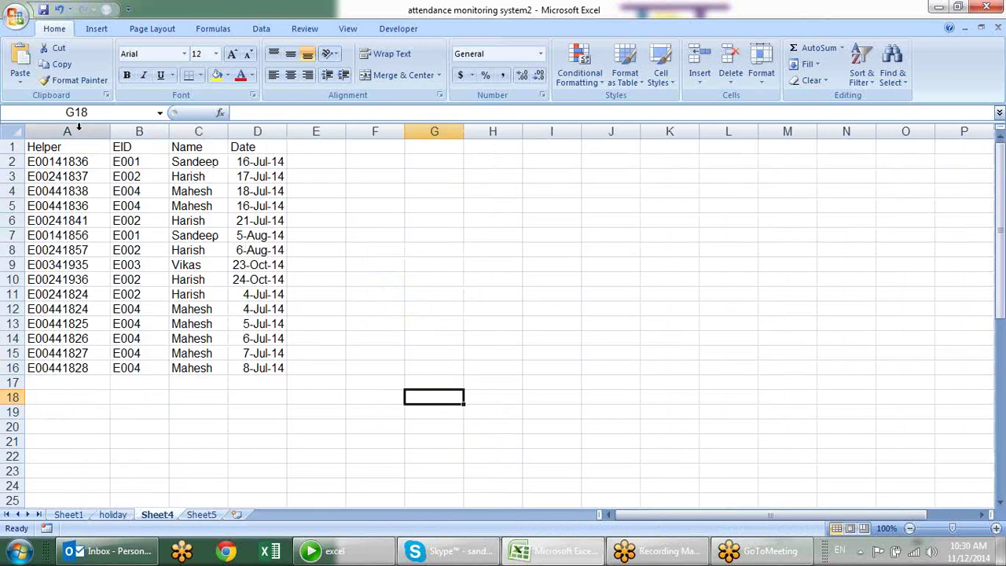
pyautogui.click(84, 162)
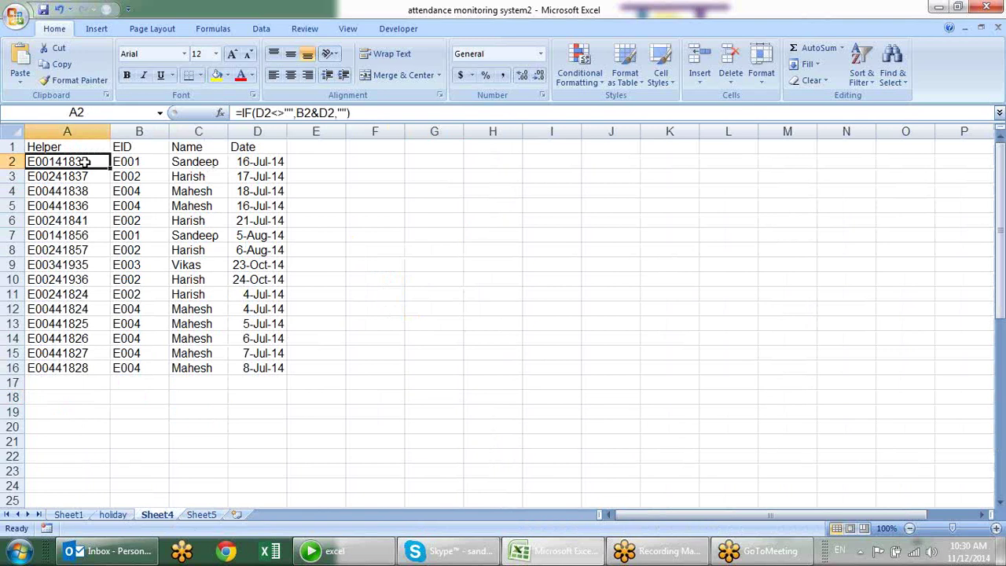
pyautogui.moveTo(84, 161); pyautogui.dragTo(85, 507)
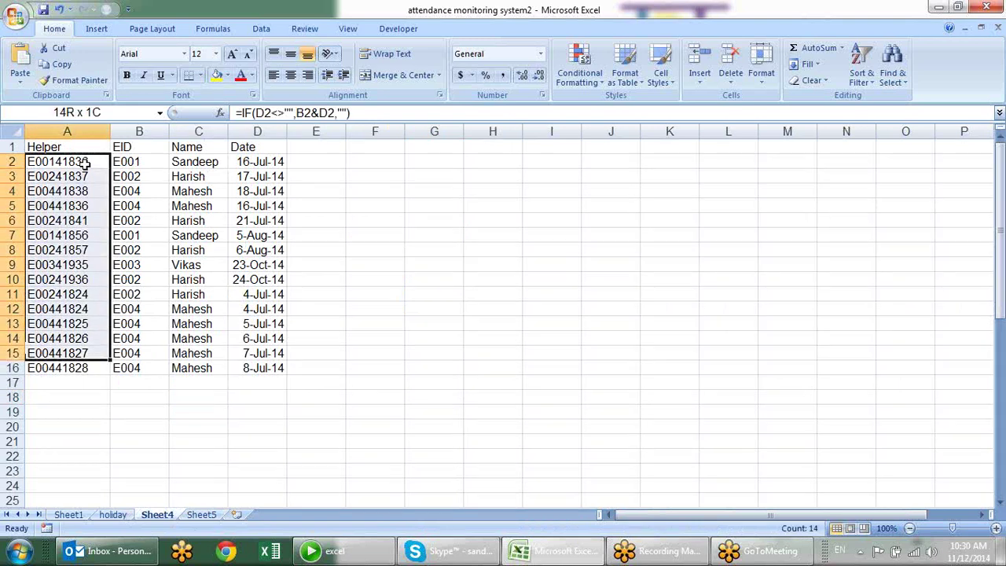
pyautogui.hotkey('ctrl', 'd')
pyautogui.hotkey('ctrl', 'Home')
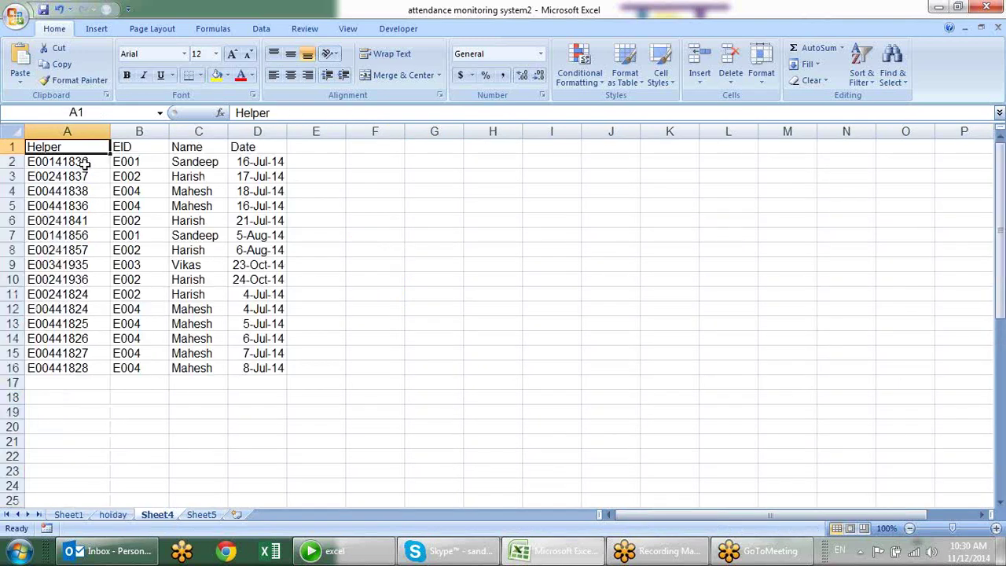
pyautogui.click(82, 176)
pyautogui.click(71, 235)
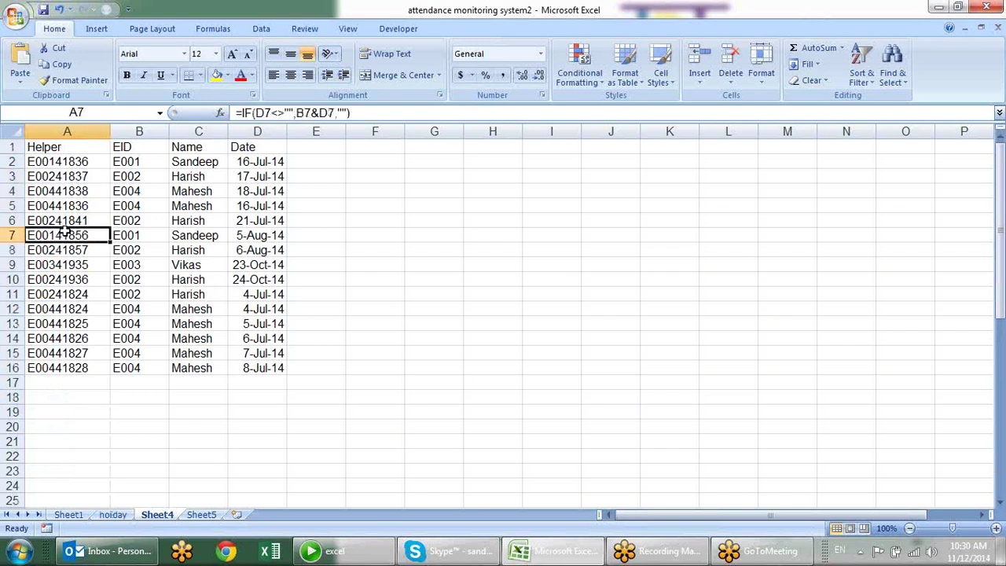
# Select the lr named range from the Name Box and scroll through it.
pyautogui.click(160, 113)
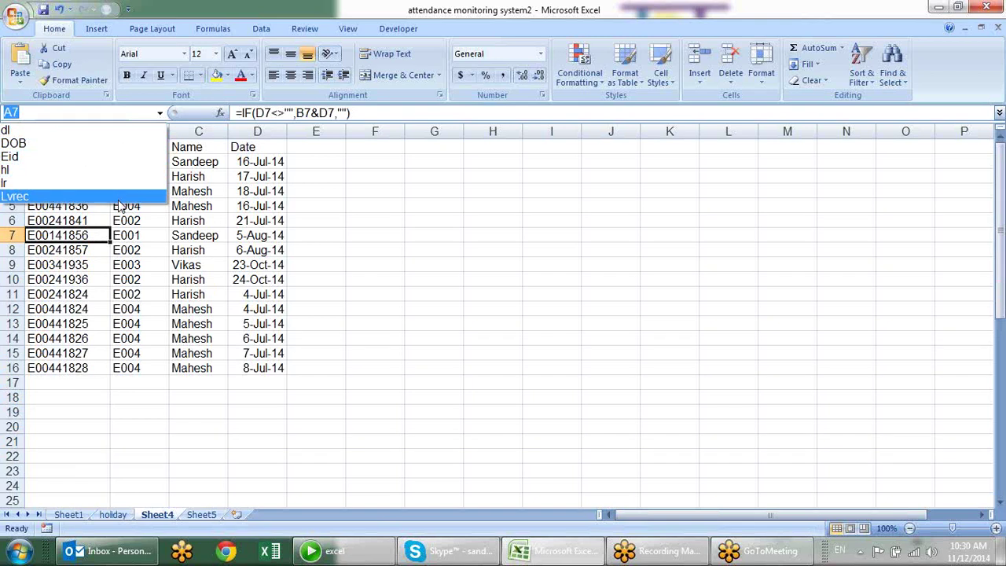
pyautogui.click(68, 190)
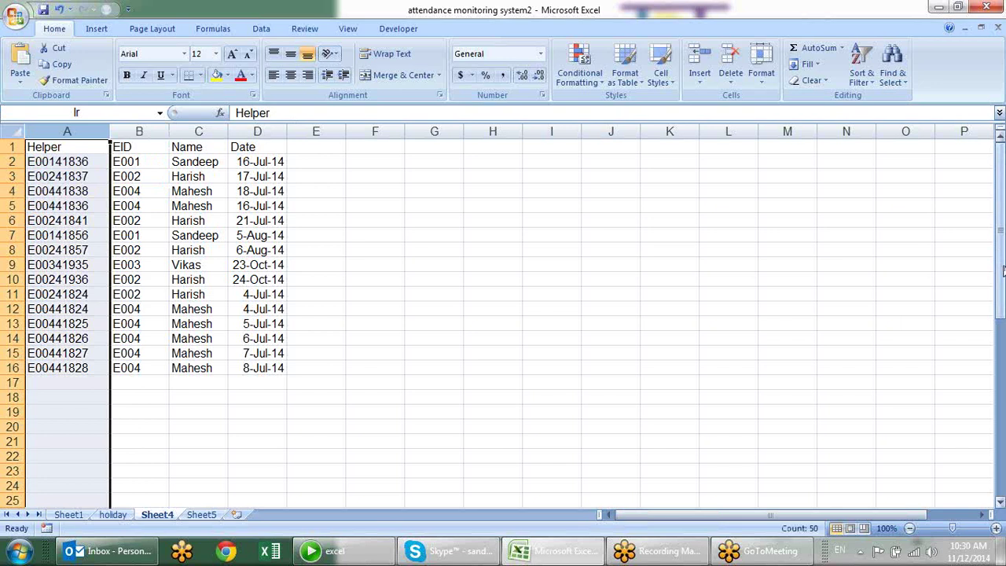
pyautogui.moveTo(999, 212); pyautogui.dragTo(1000, 332)
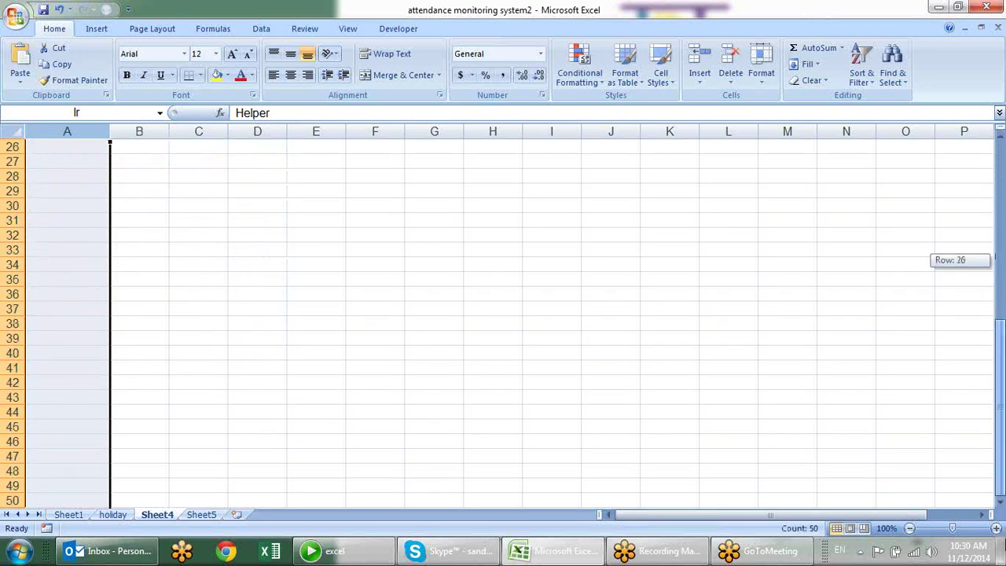
pyautogui.scroll(-3, 566, 373)
pyautogui.scroll(-7, 566, 373)
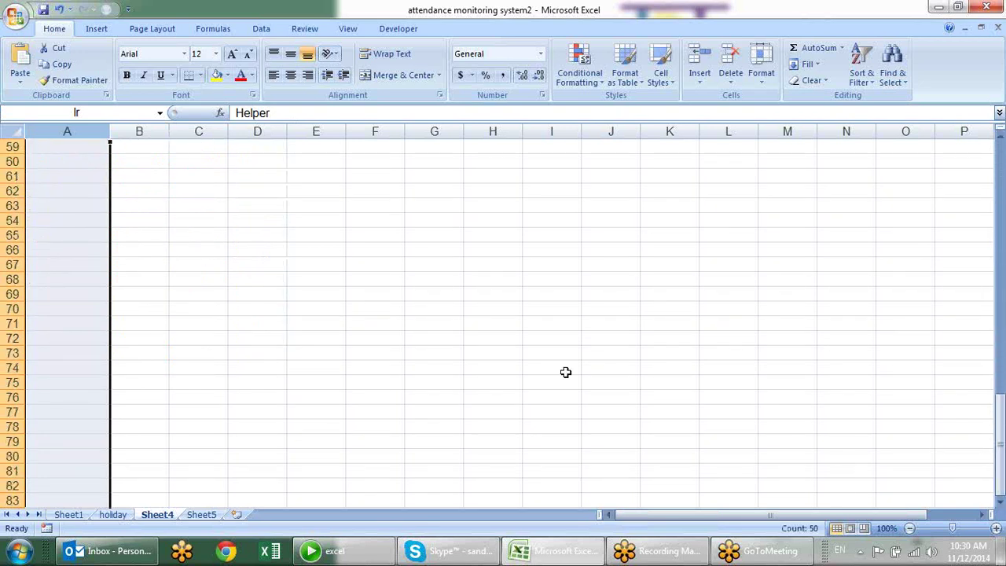
pyautogui.scroll(-4, 566, 373)
pyautogui.scroll(6, 566, 371)
pyautogui.scroll(7, 568, 376)
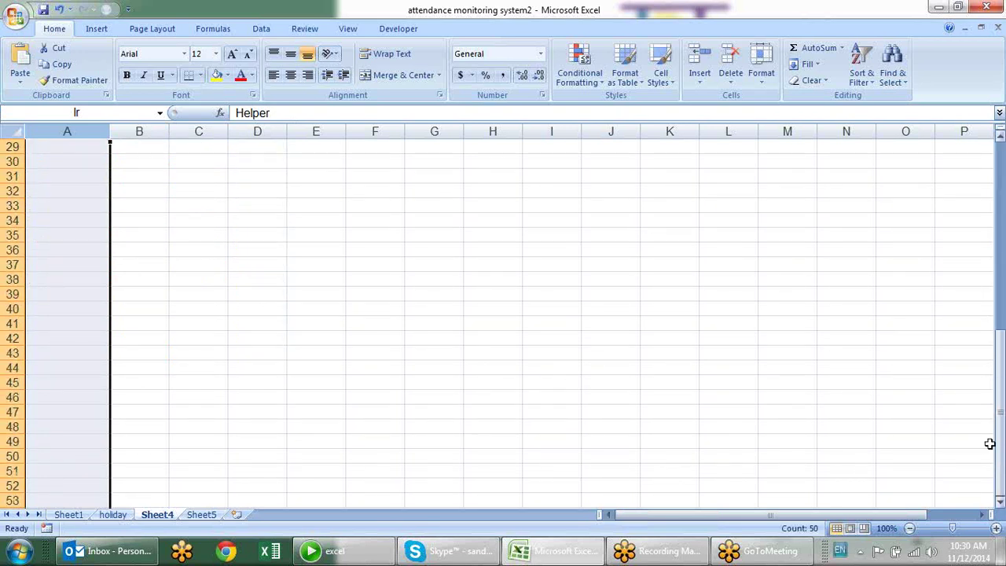
pyautogui.moveTo(1001, 417); pyautogui.dragTo(1000, 157)
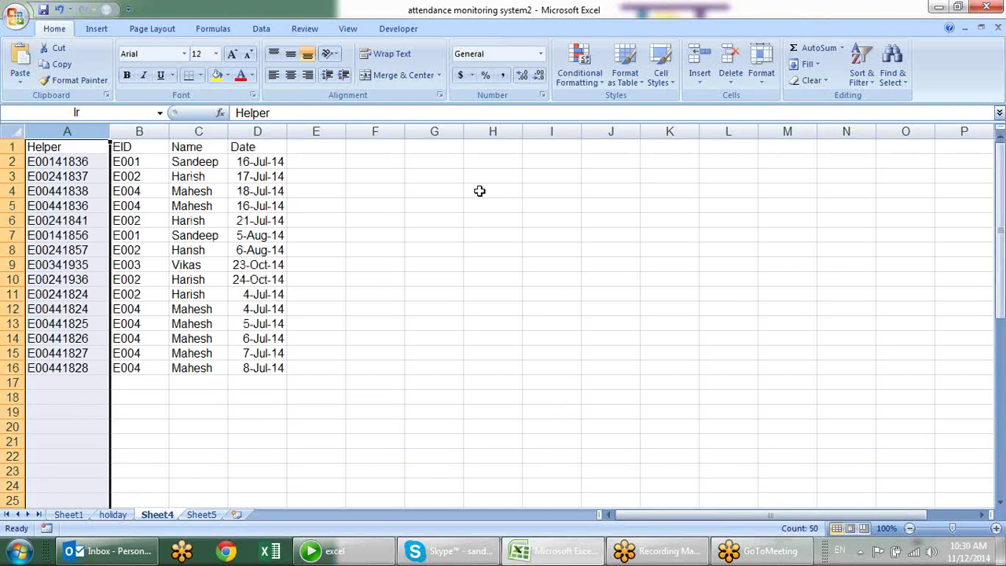
pyautogui.click(355, 238)
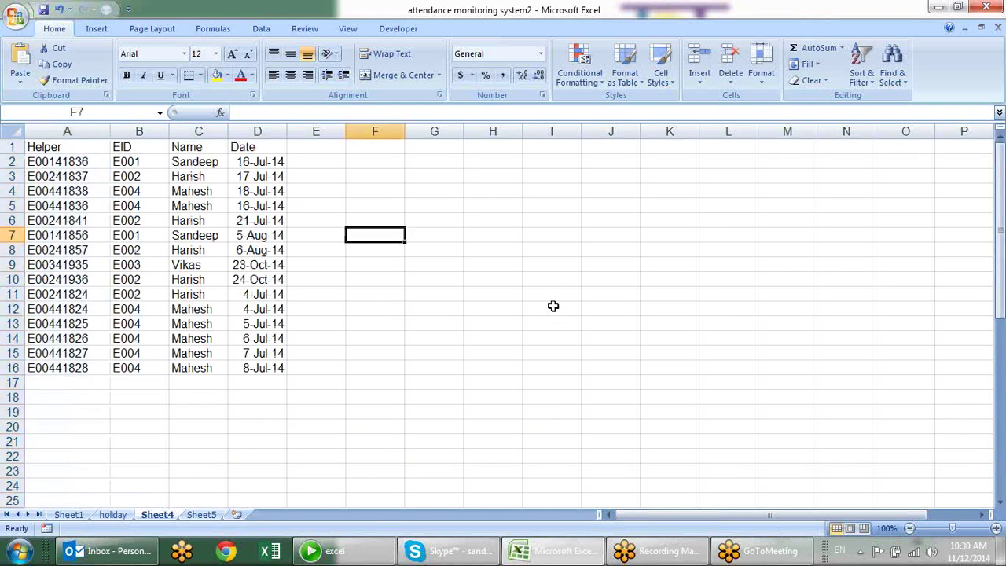
# Enter =COUNTA(A:A)+COUNTBLANK(A:A) in F7, returning 1048610.
pyautogui.write('=')
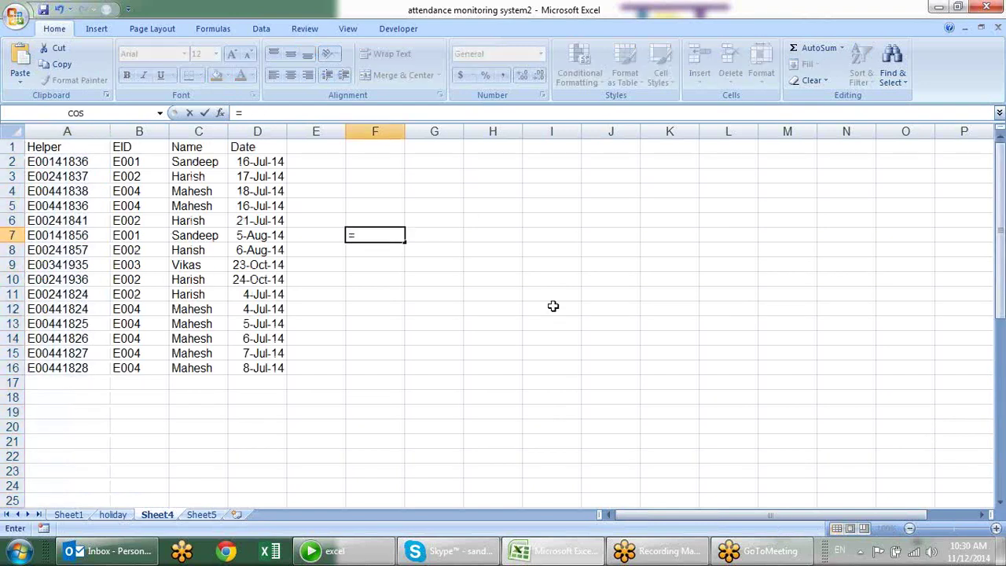
pyautogui.write('cou')
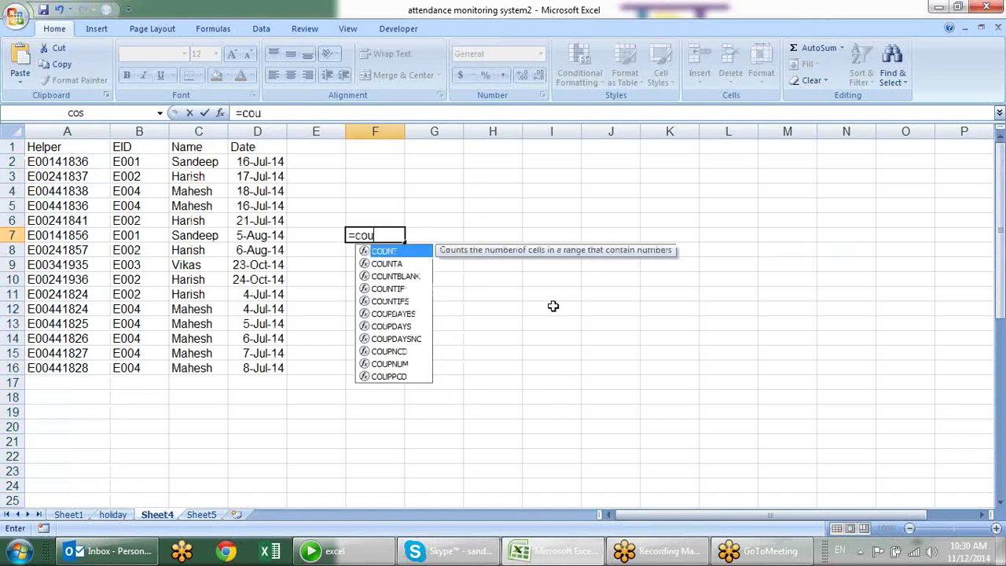
pyautogui.write('n')
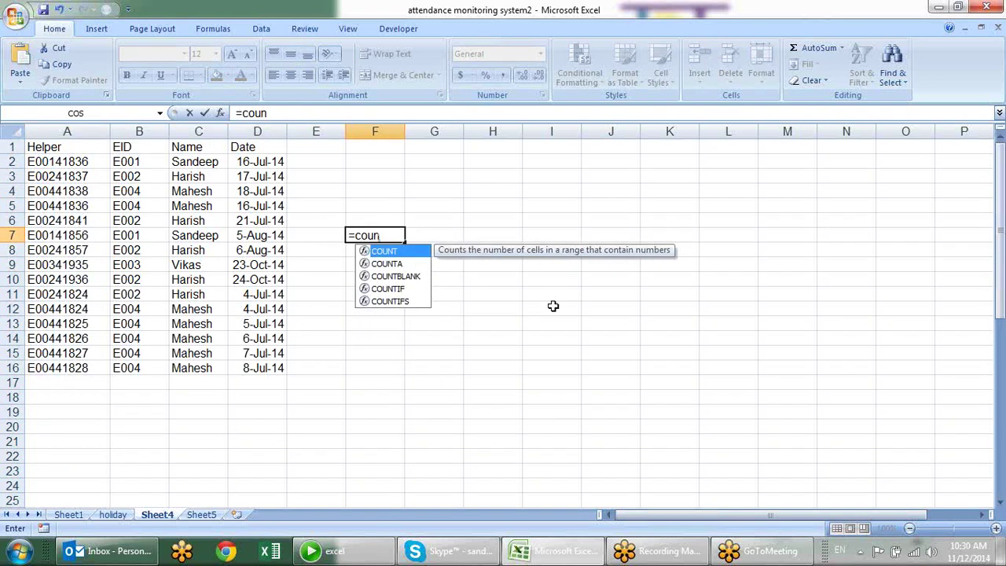
pyautogui.press('Down')
pyautogui.press('Tab')
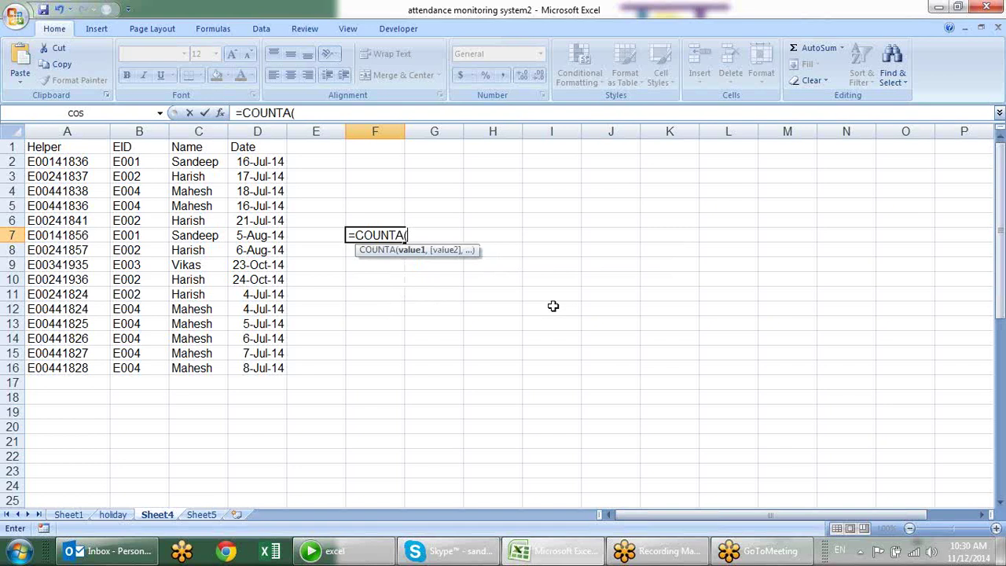
pyautogui.write('A:A')
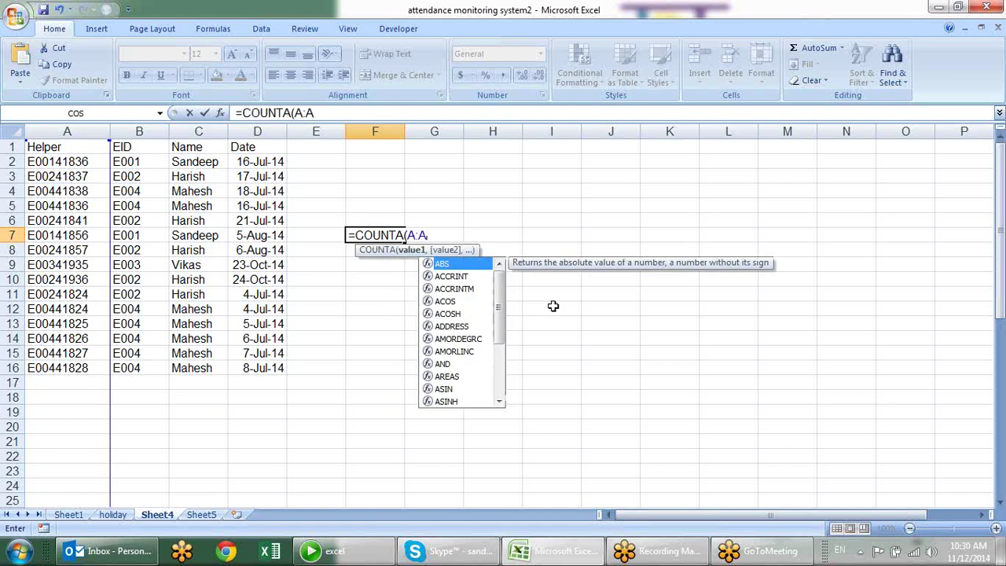
pyautogui.write(')')
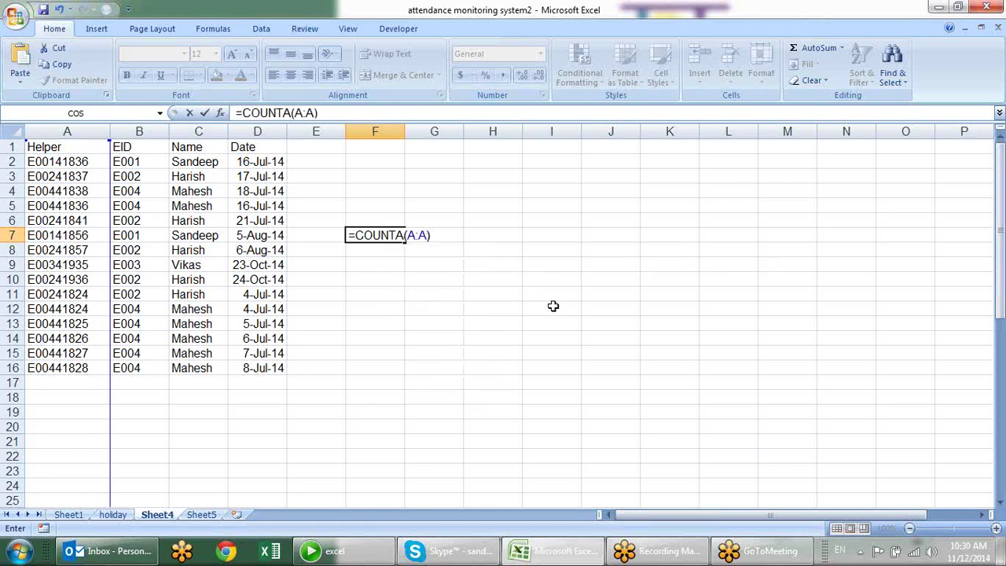
pyautogui.write('+')
pyautogui.write('coun')
pyautogui.press('Down')
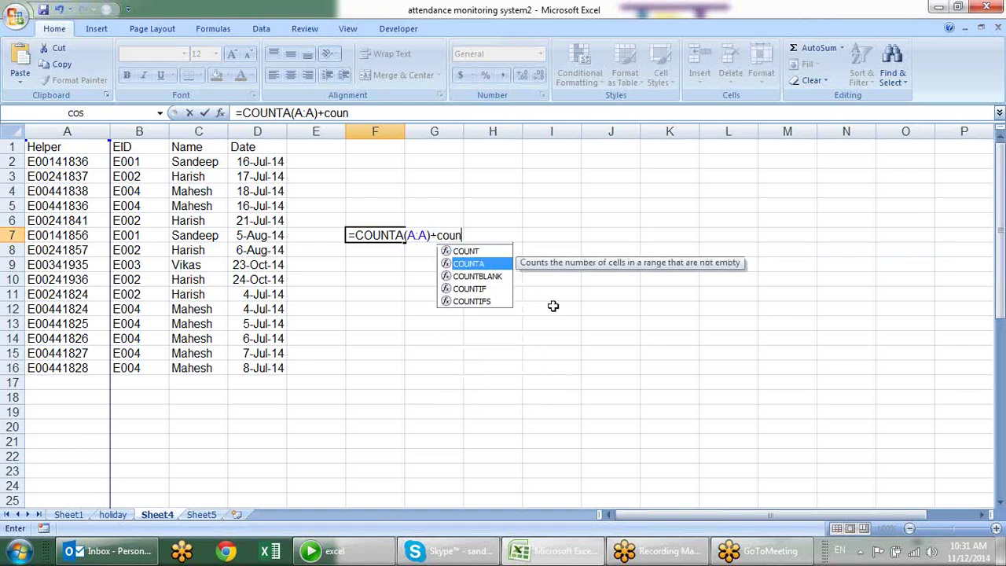
pyautogui.press('Down')
pyautogui.press('Tab')
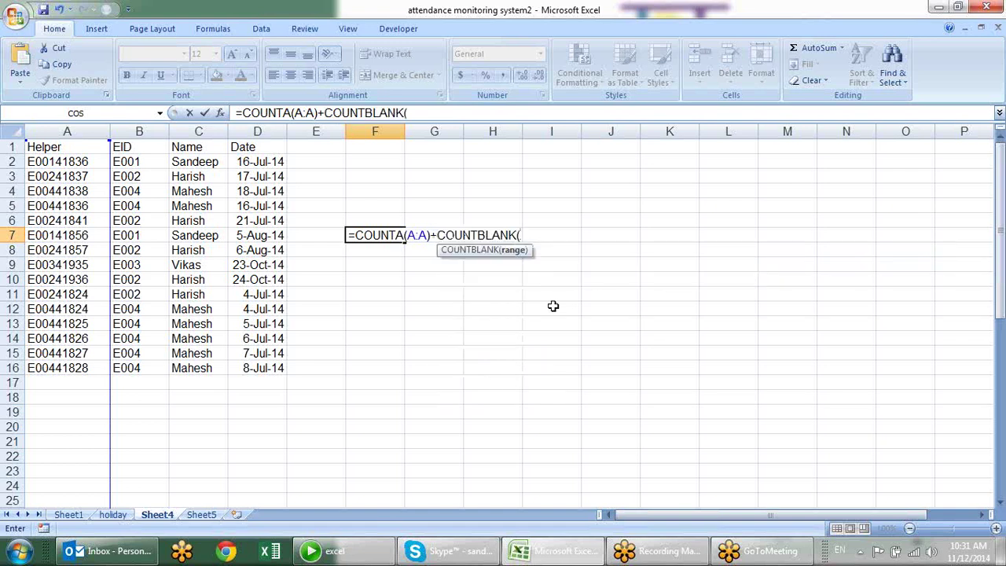
pyautogui.write('A:A')
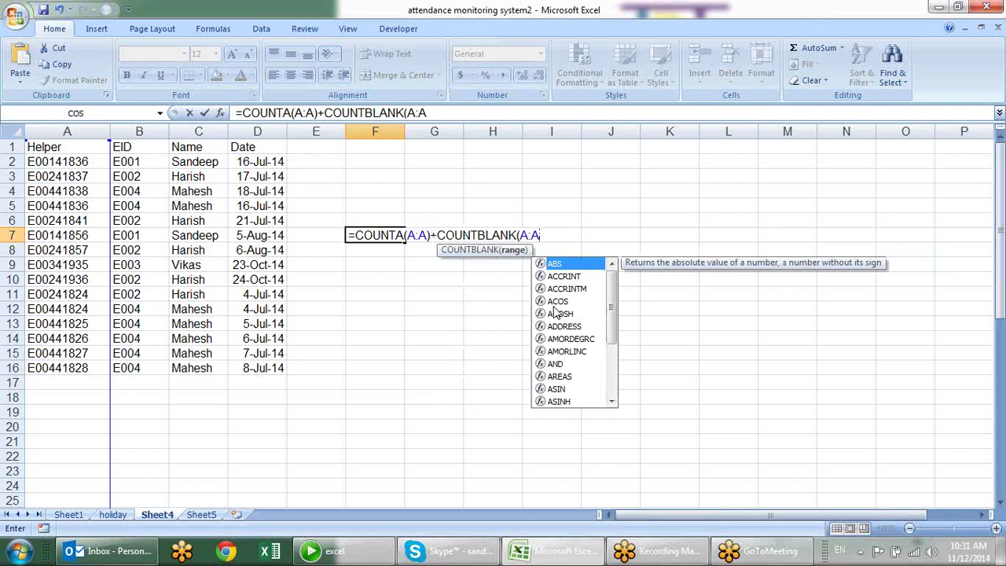
pyautogui.write(')')
pyautogui.press('Return')
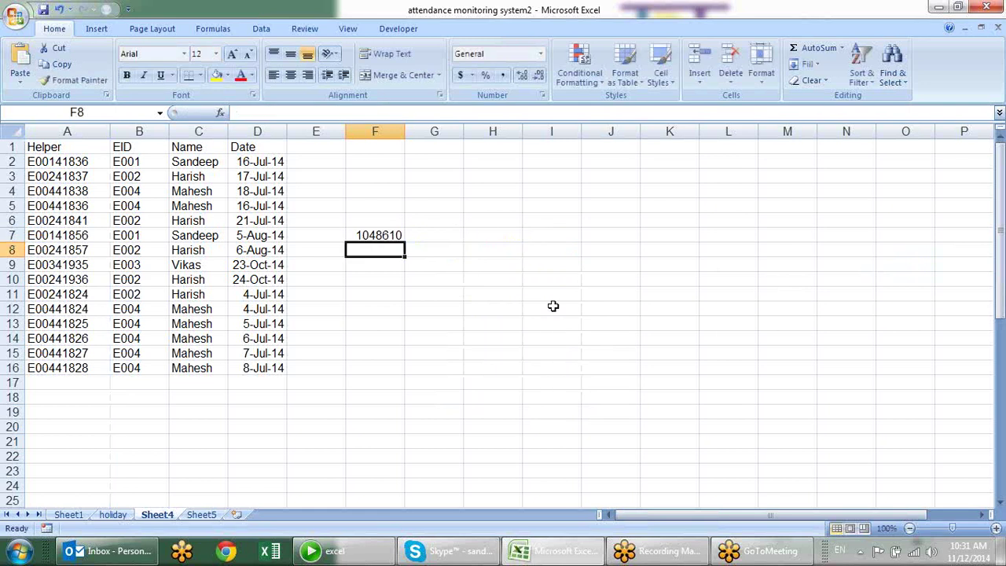
pyautogui.press('Up')
pyautogui.press('Right')
# Enter =COUNTA(lr)+COUNTBLANK(lr) in G7 using function autocomplete.
pyautogui.write('=l')
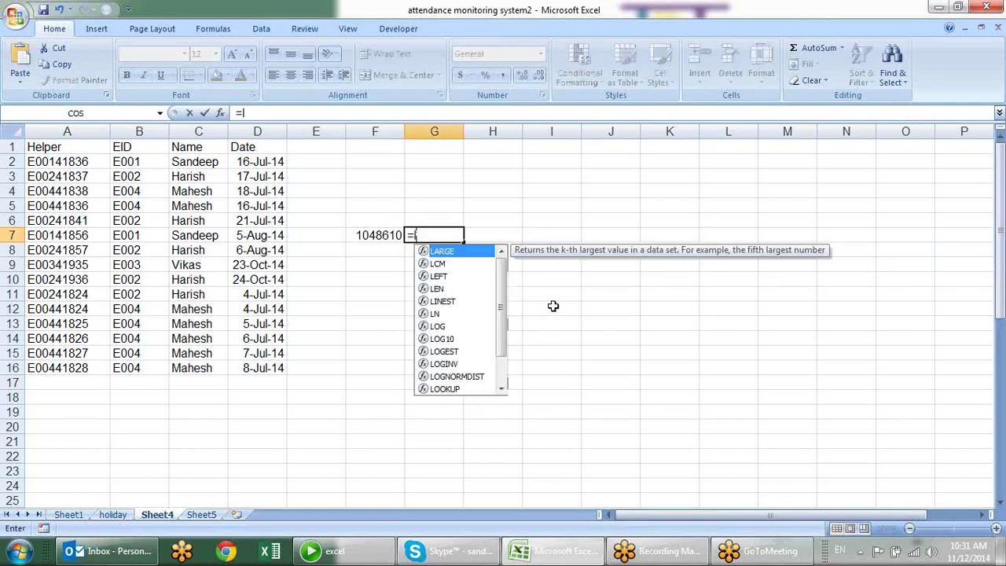
pyautogui.write('er')
pyautogui.press('BackSpace')
pyautogui.press('BackSpace')
pyautogui.press('BackSpace')
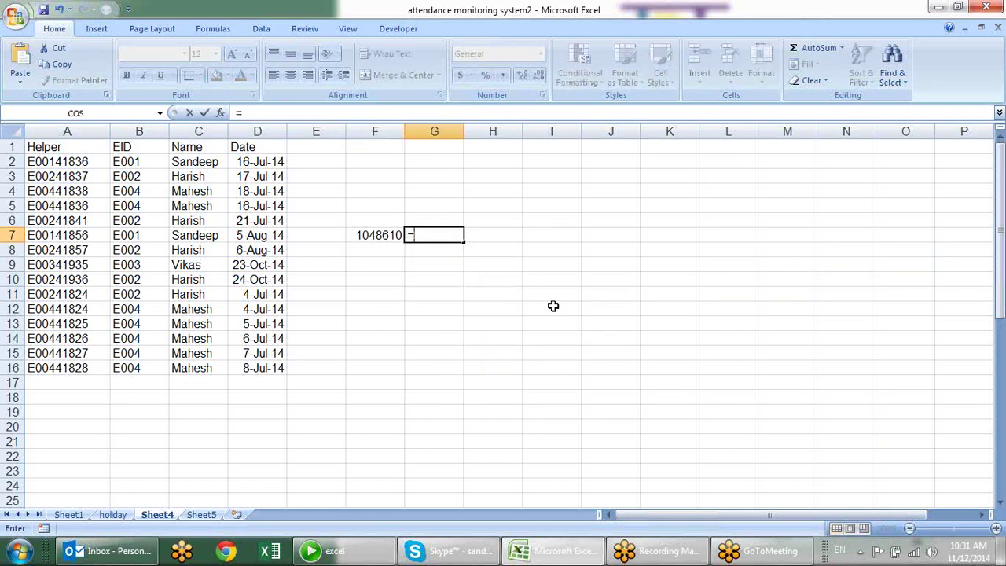
pyautogui.write('coun')
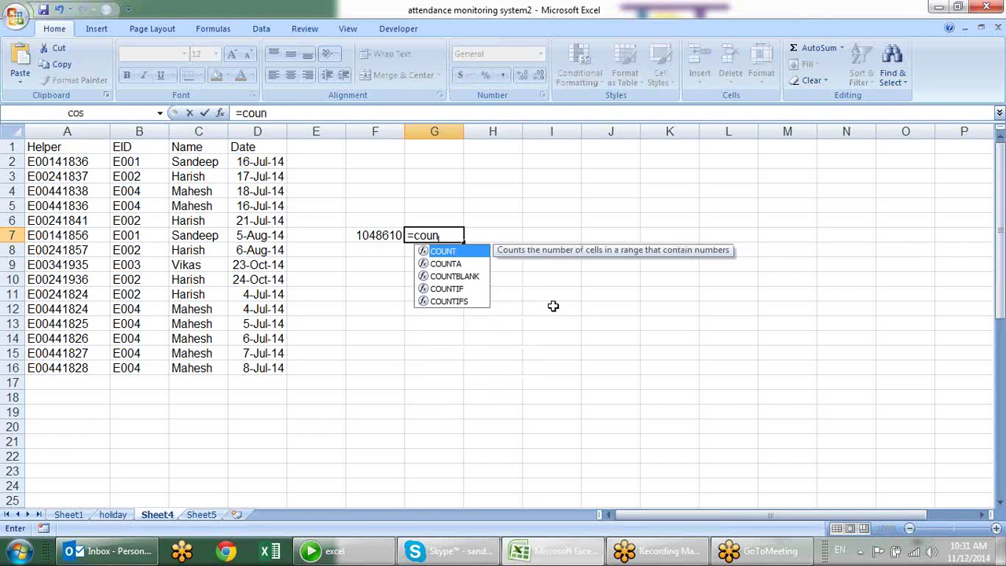
pyautogui.press('Down')
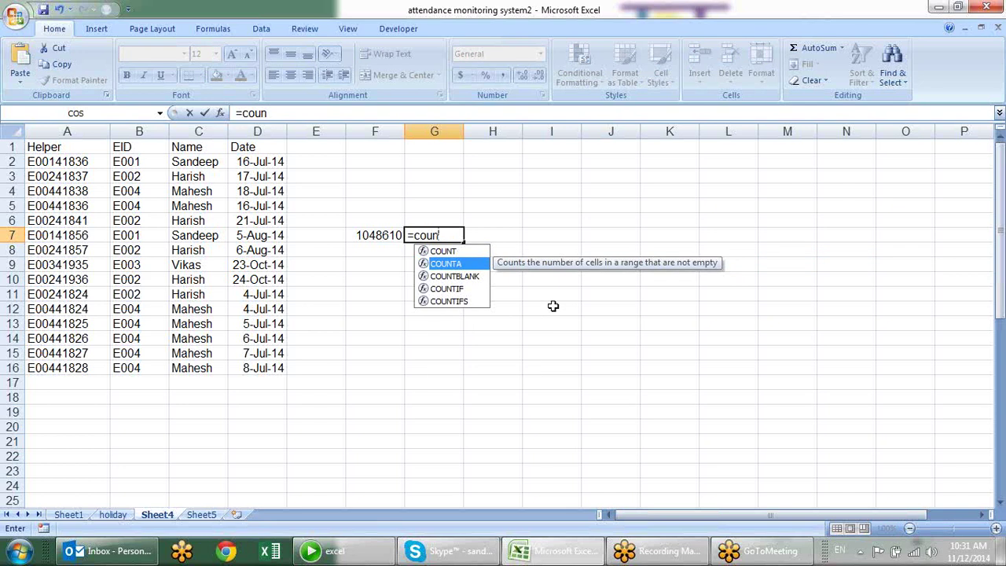
pyautogui.press('Tab')
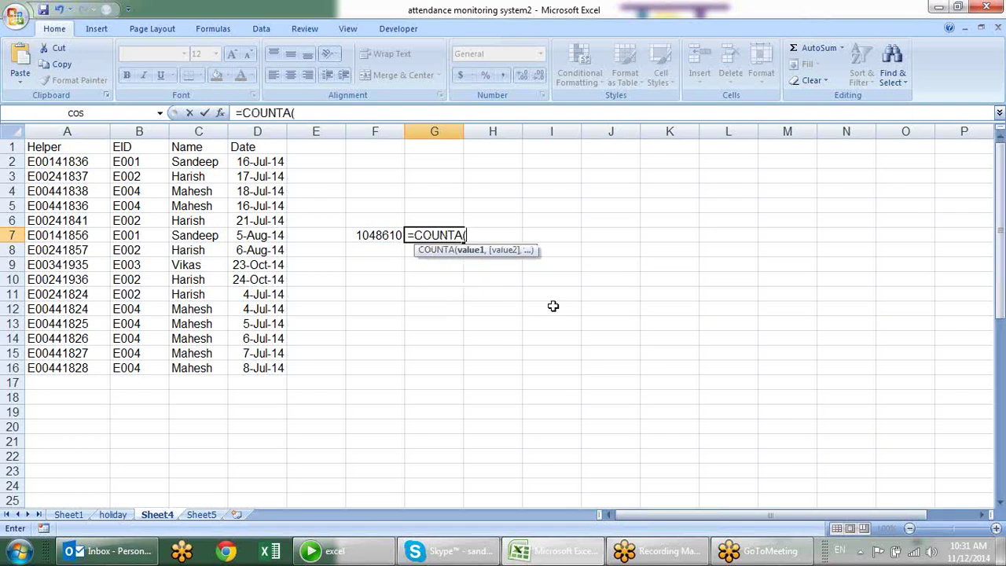
pyautogui.write('lr')
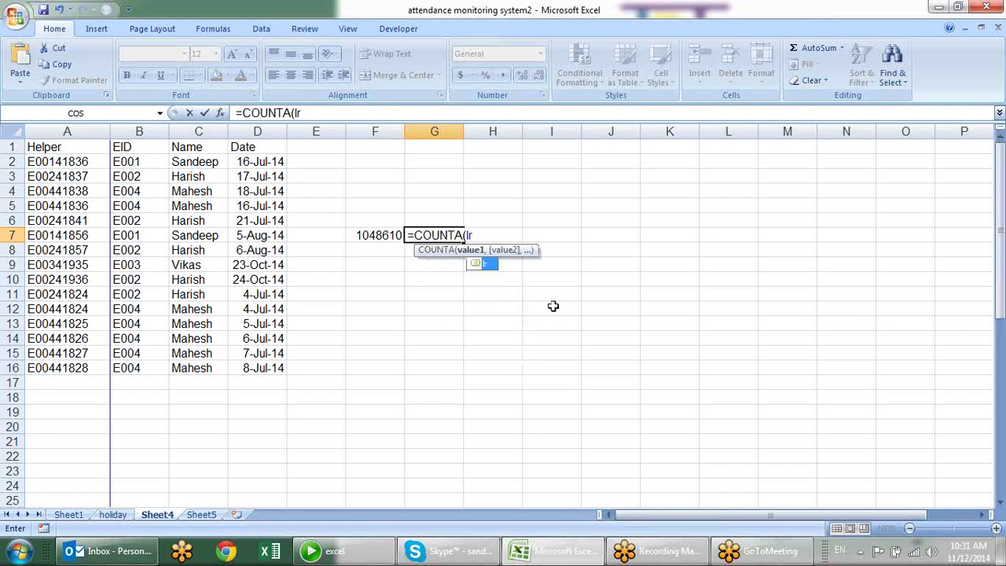
pyautogui.write(')+coun')
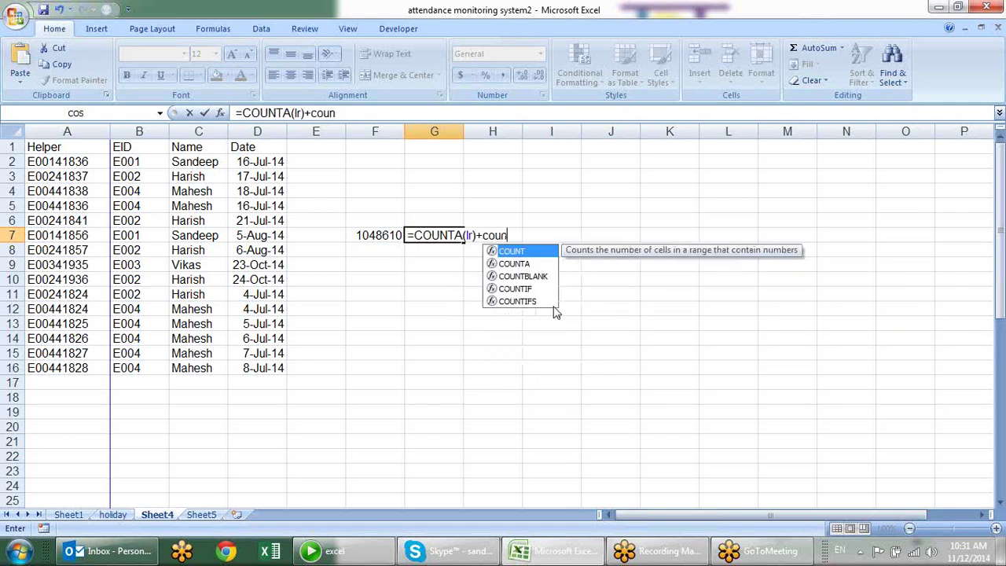
pyautogui.press('Down')
pyautogui.press('Down')
pyautogui.press('Tab')
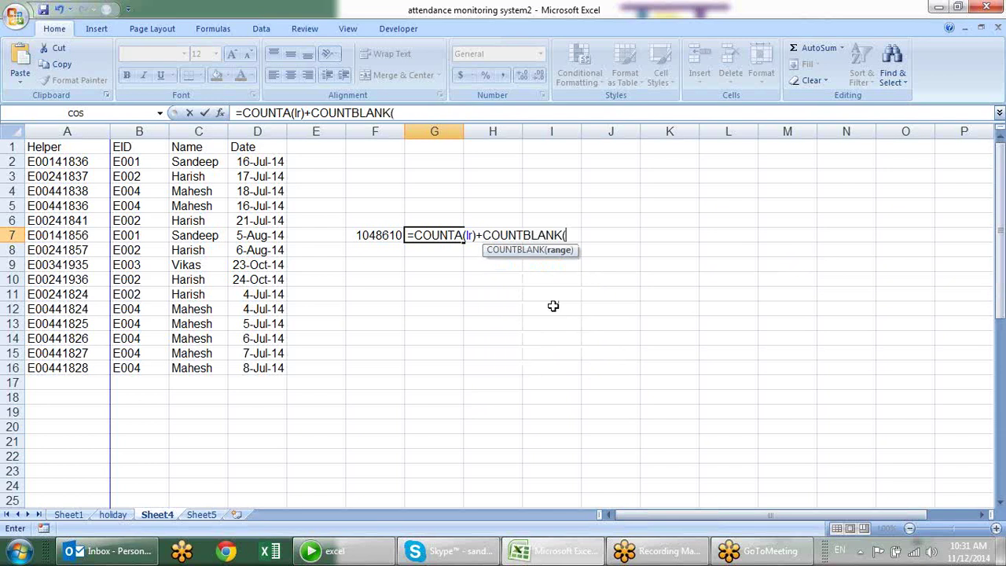
pyautogui.write('lr')
pyautogui.write(')')
pyautogui.press('Return')
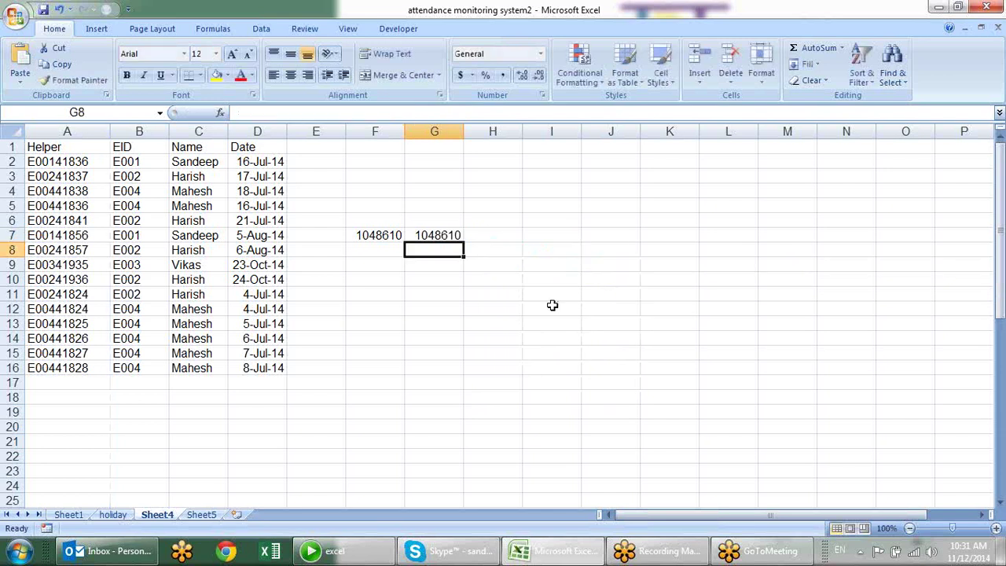
# Compare the formulas in F7 and G7, both returning 1048610.
pyautogui.click(385, 237)
pyautogui.click(438, 236)
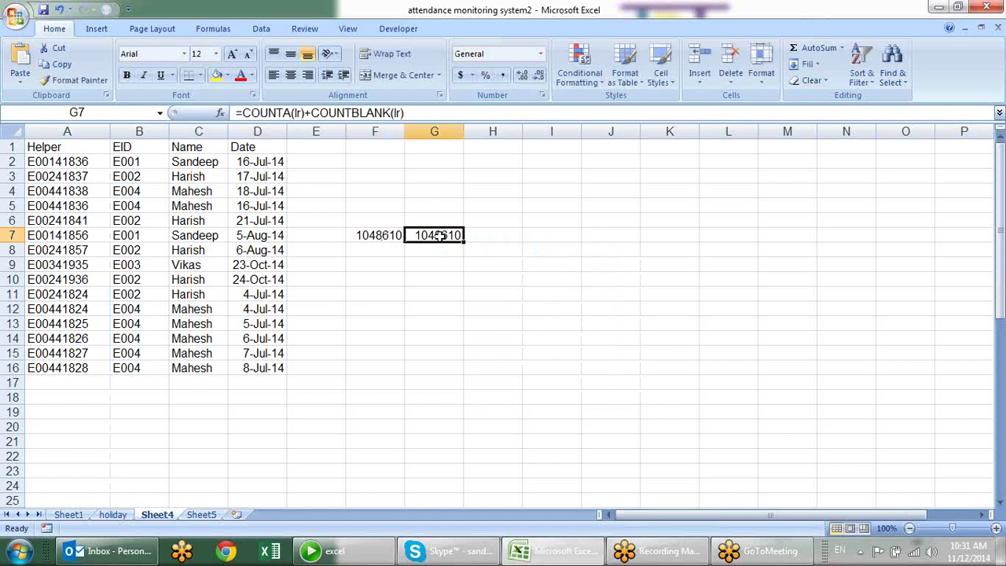
pyautogui.click(393, 235)
pyautogui.click(434, 236)
# Delete columns F through H to clear the test counts, then check the Helper formula in A2.
pyautogui.moveTo(379, 126); pyautogui.dragTo(493, 131)
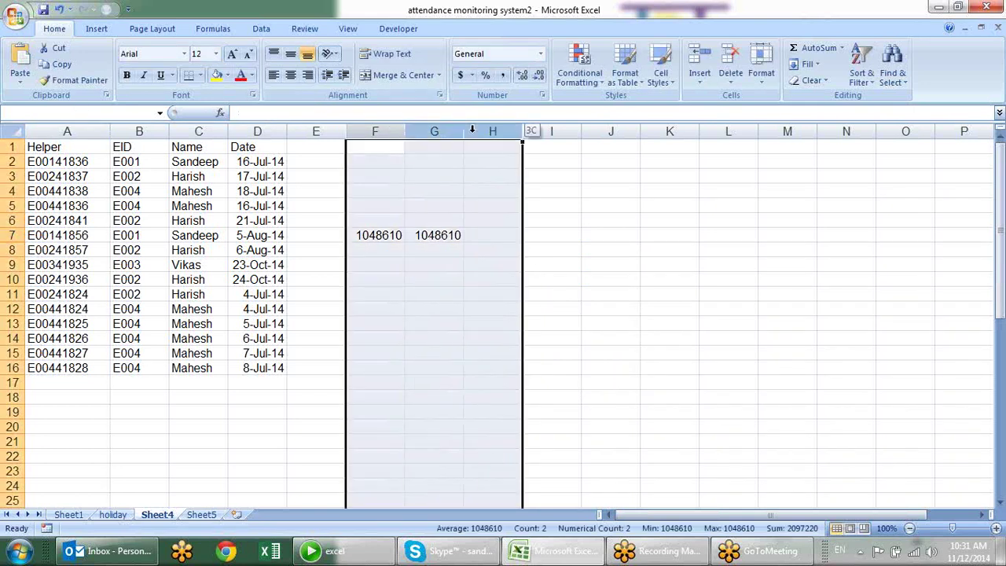
pyautogui.hotkey('alt', 'e')
pyautogui.press('d')
pyautogui.click(576, 272)
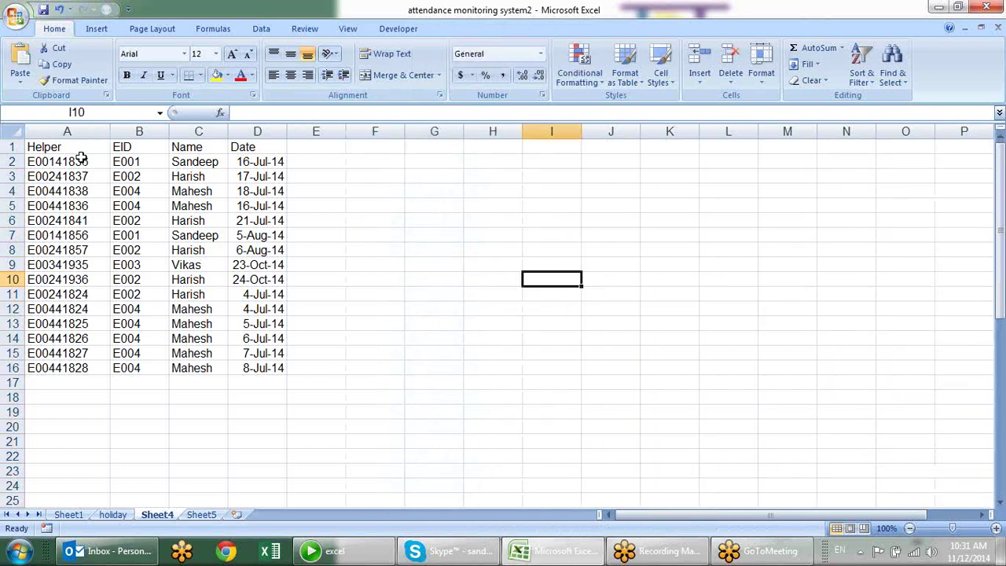
pyautogui.click(81, 161)
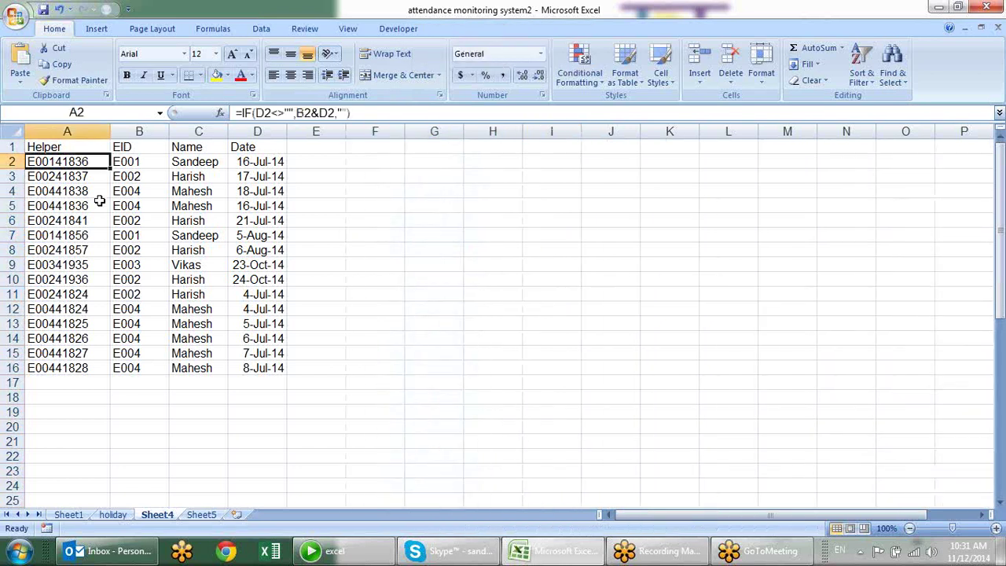
# Enter =COUNTIF(lr,B3&D3) in F6.
pyautogui.click(376, 223)
pyautogui.write('=')
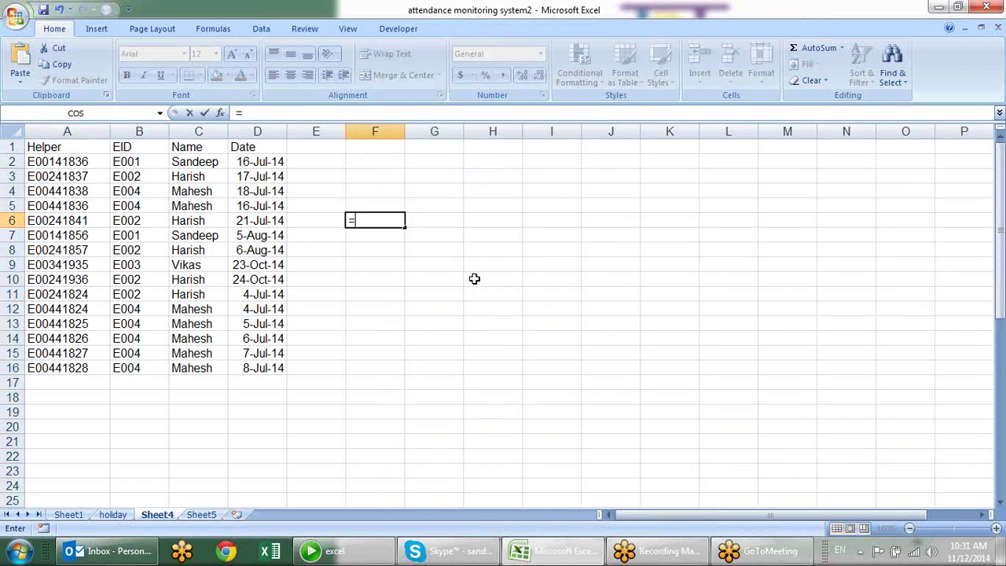
pyautogui.write('coun')
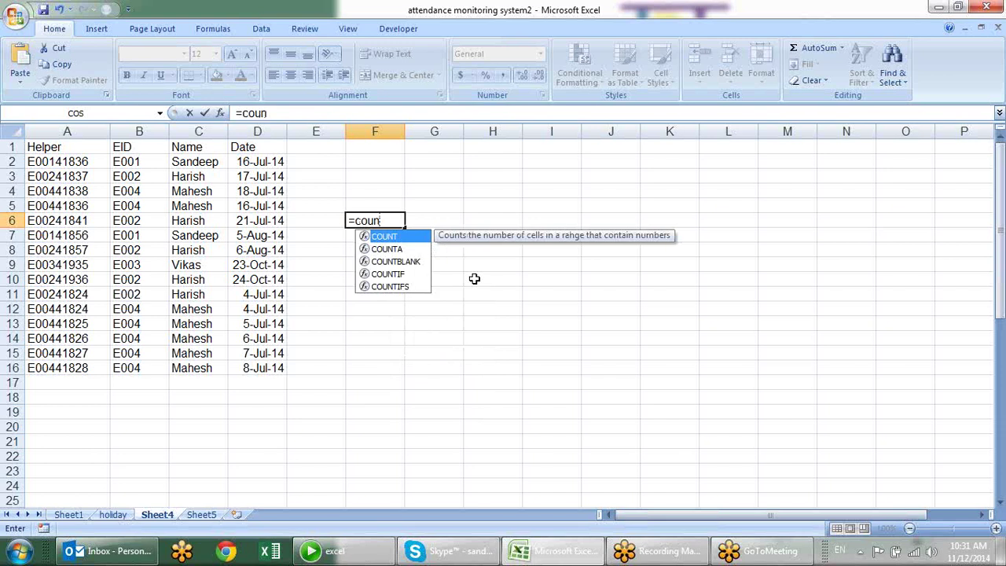
pyautogui.write('tif')
pyautogui.press('Tab')
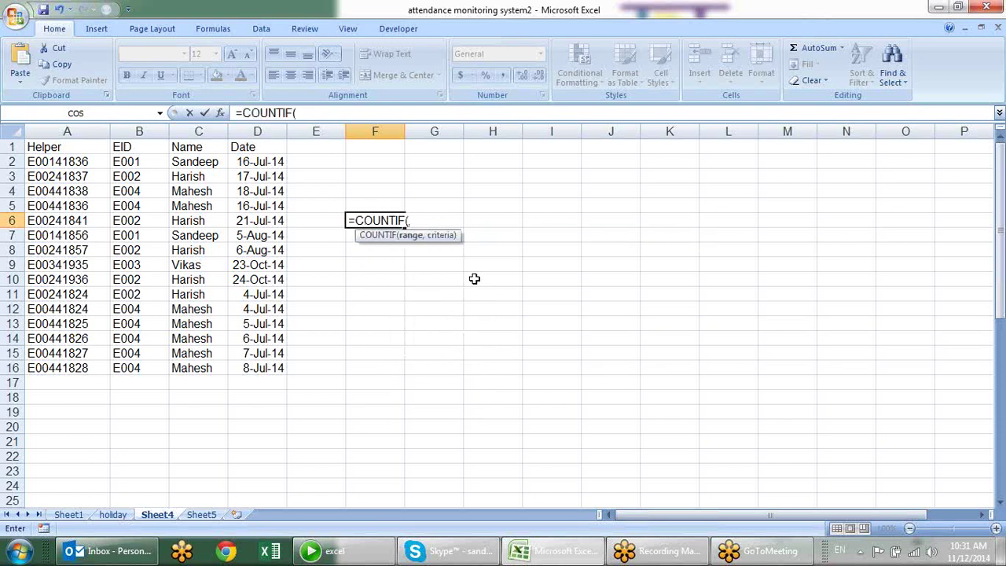
pyautogui.write('lr')
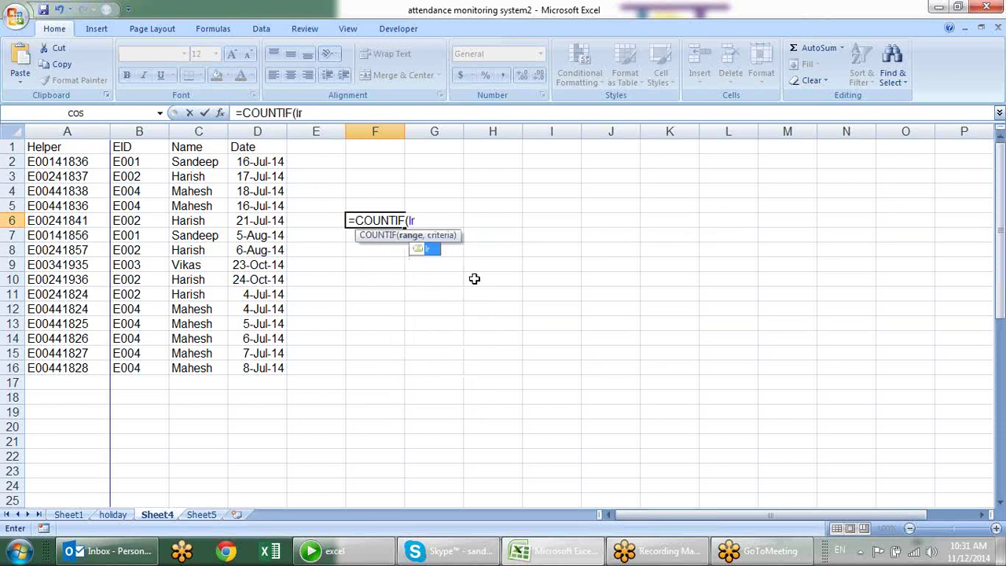
pyautogui.write(',')
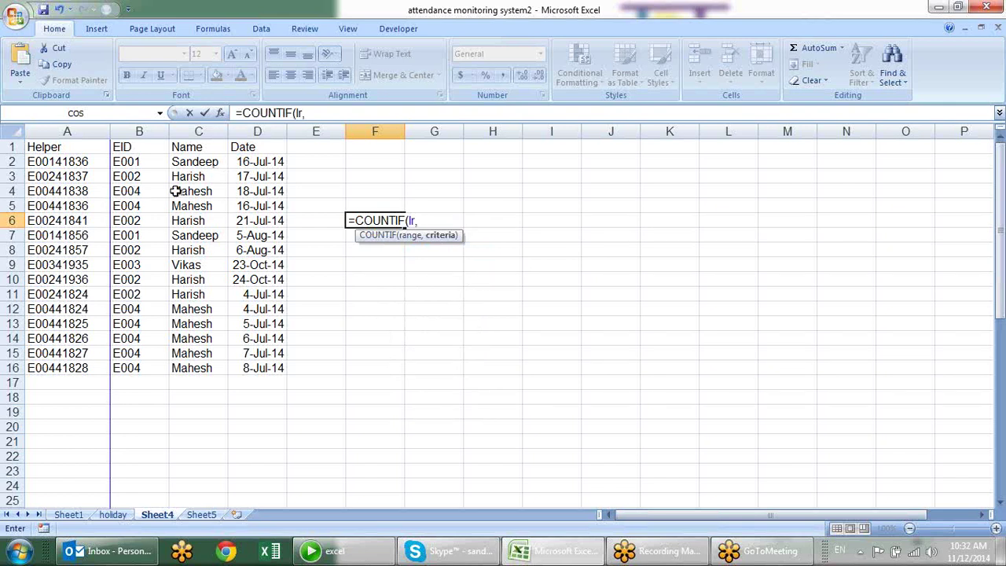
pyautogui.click(159, 178)
pyautogui.write('&')
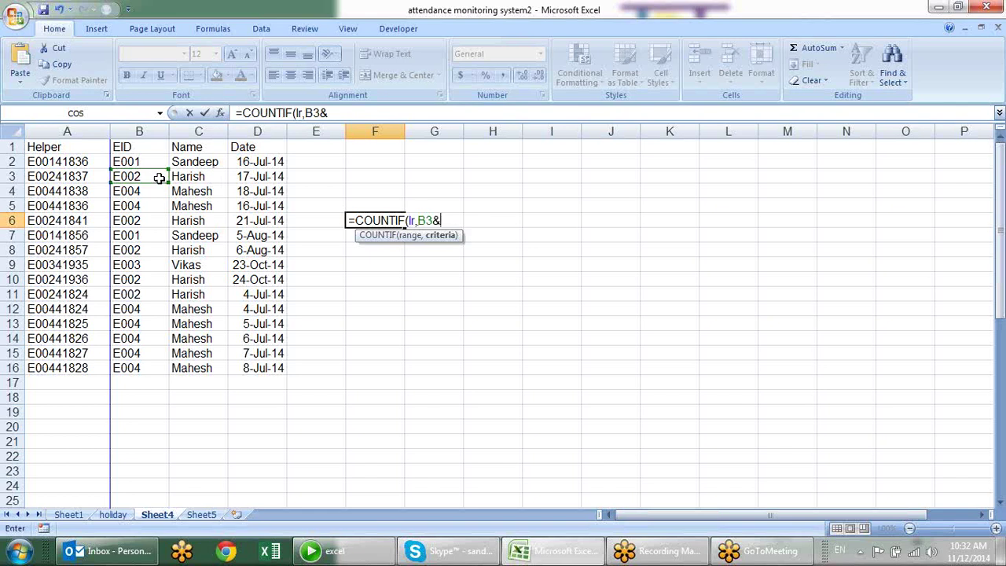
pyautogui.click(245, 180)
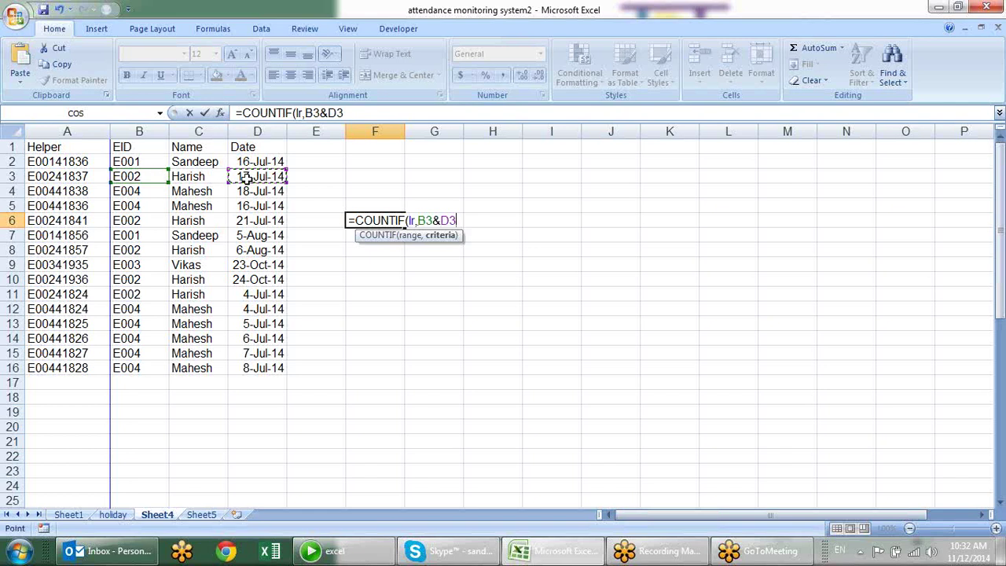
pyautogui.press('Return')
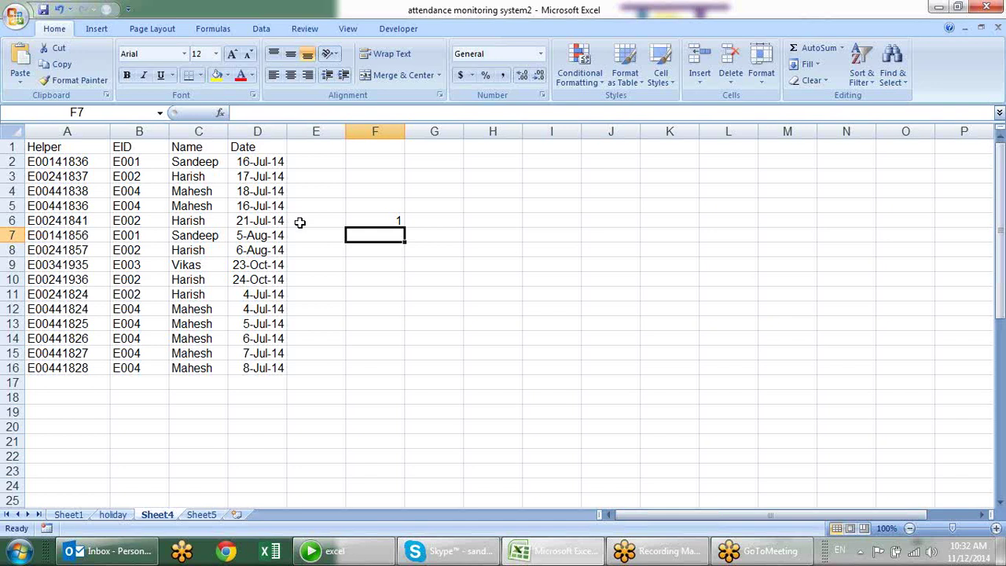
# Append >0 to the F6 COUNTIF so it returns TRUE, check B5 and D5, then go to Sheet1.
pyautogui.click(362, 219)
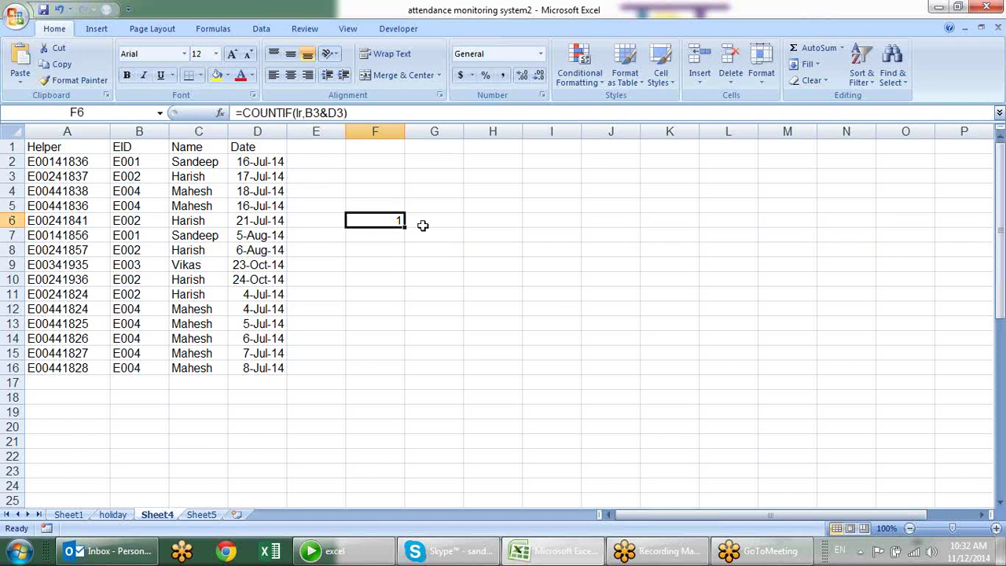
pyautogui.press('F2')
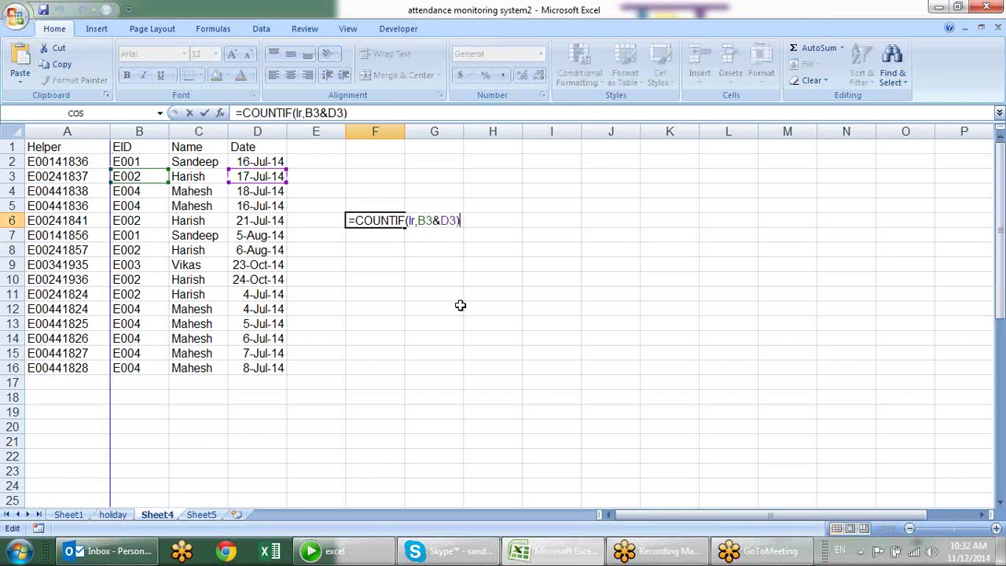
pyautogui.write('>0')
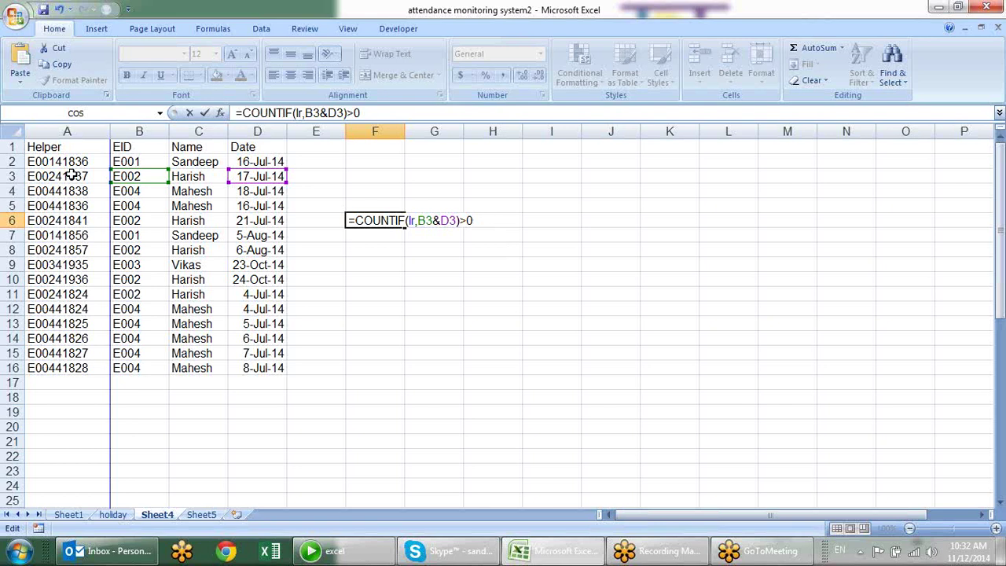
pyautogui.press('Return')
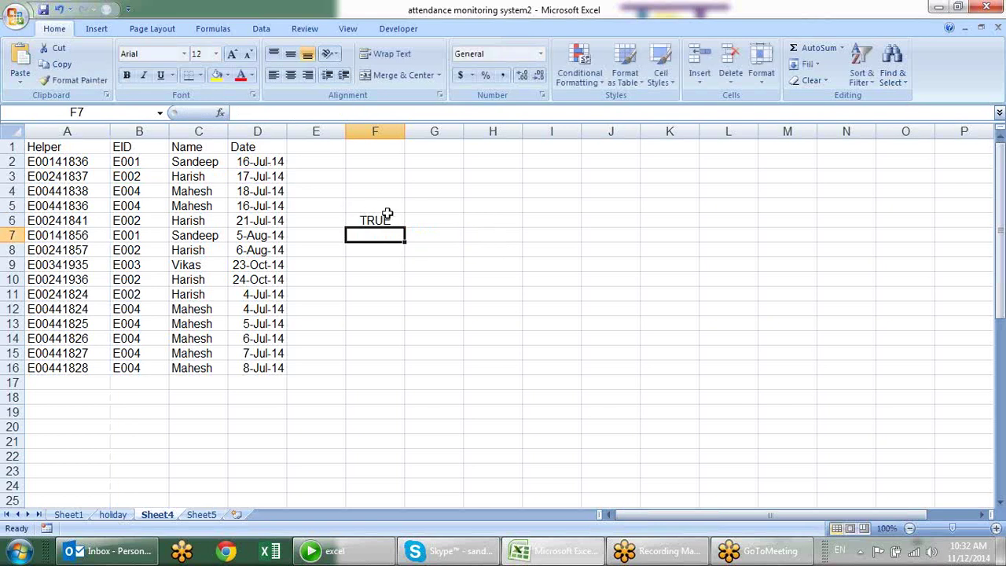
pyautogui.click(386, 219)
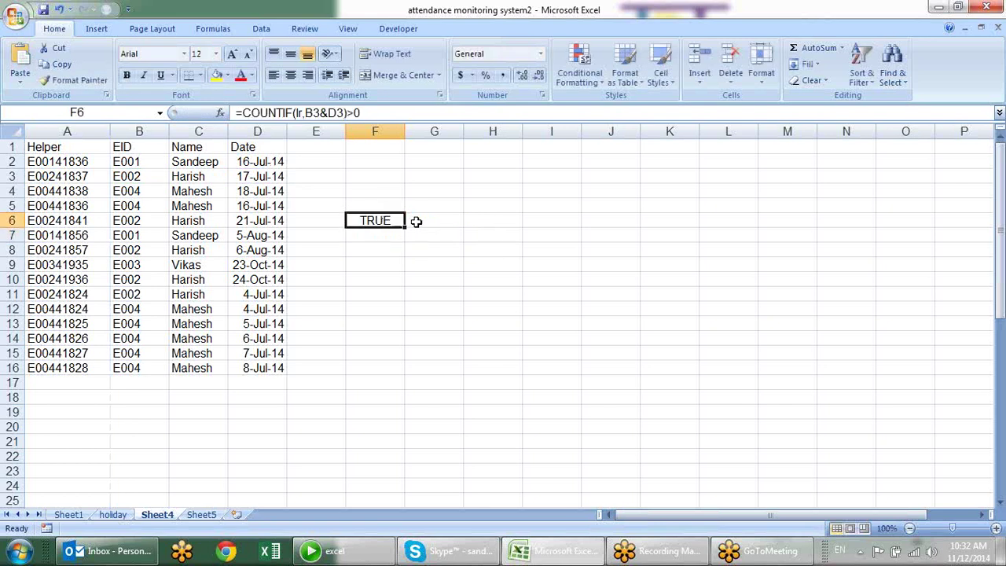
pyautogui.click(135, 207)
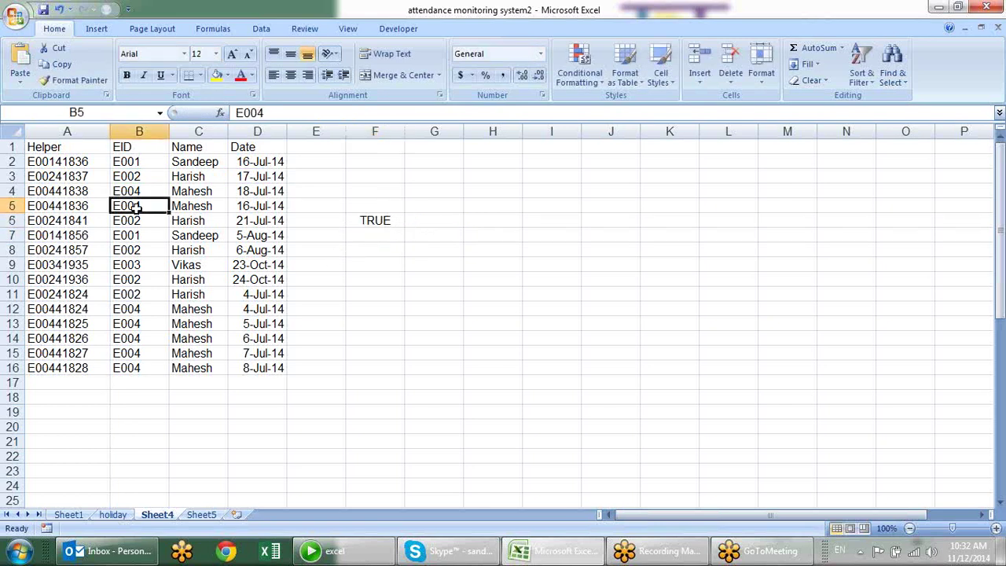
pyautogui.click(271, 206)
pyautogui.click(68, 514)
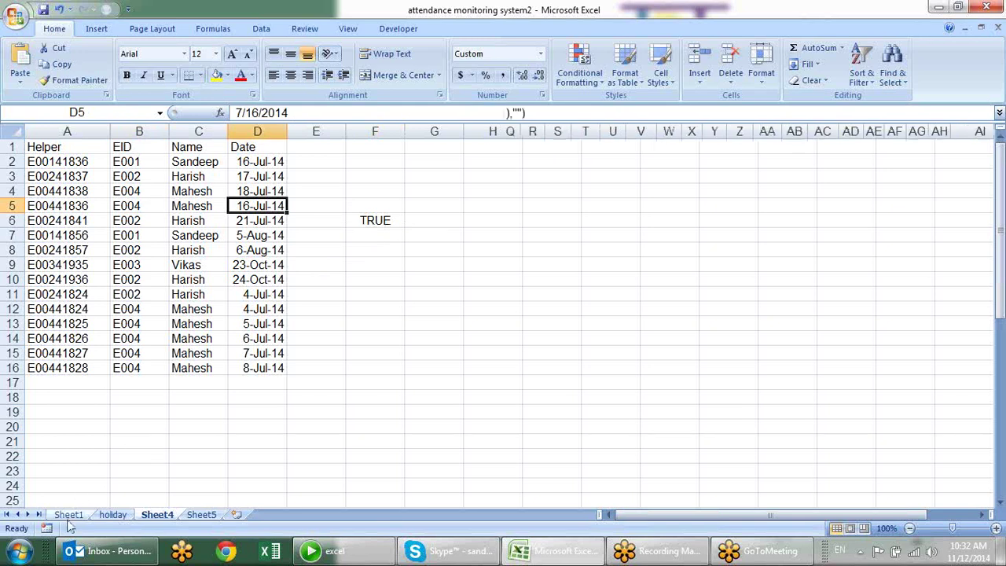
pyautogui.click(50, 244)
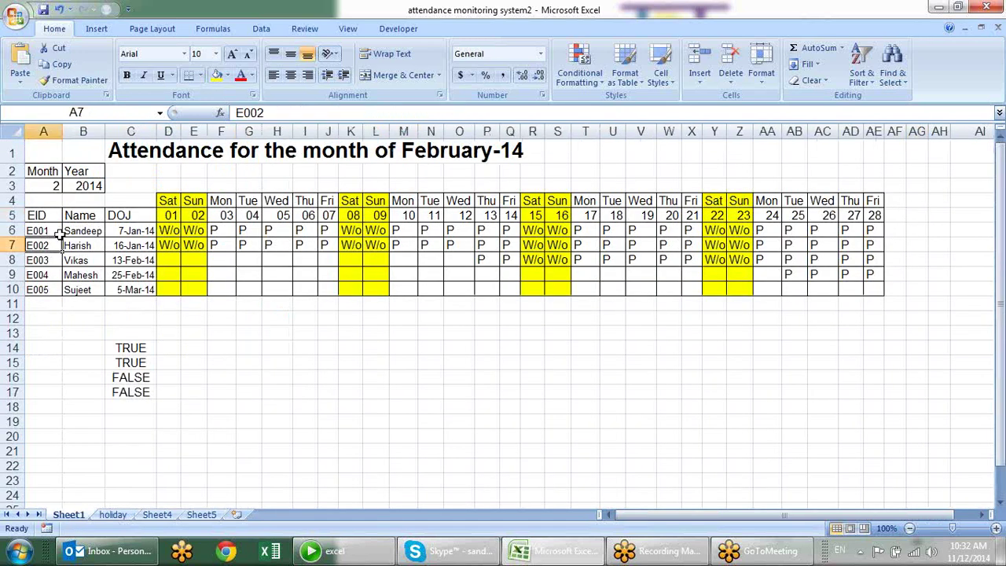
pyautogui.click(193, 216)
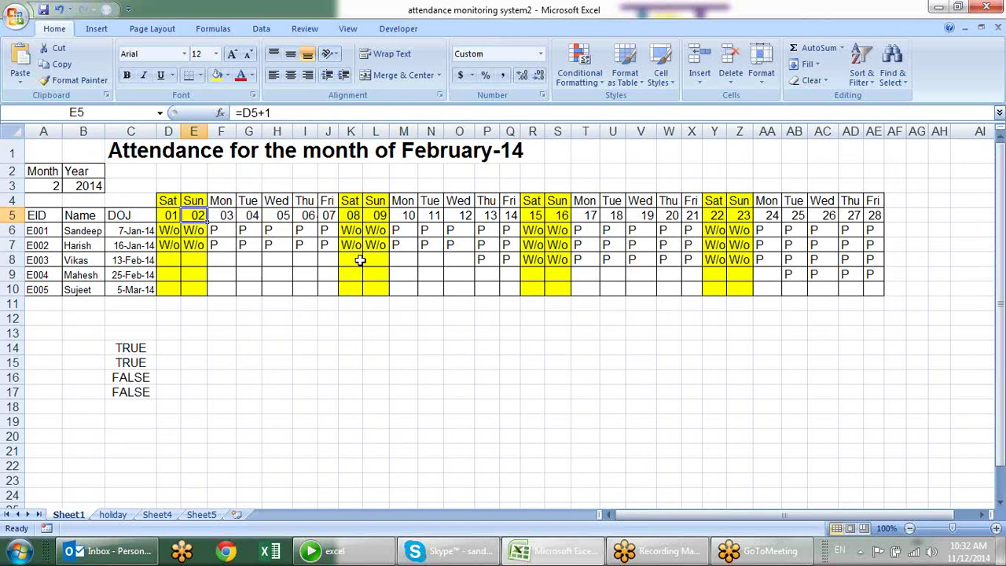
pyautogui.click(220, 235)
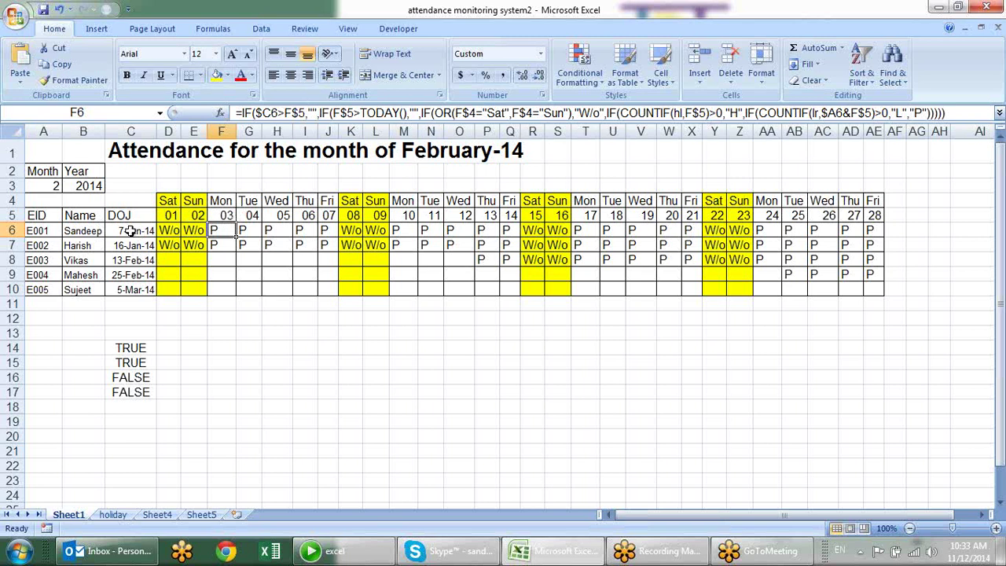
pyautogui.click(130, 230)
pyautogui.click(232, 216)
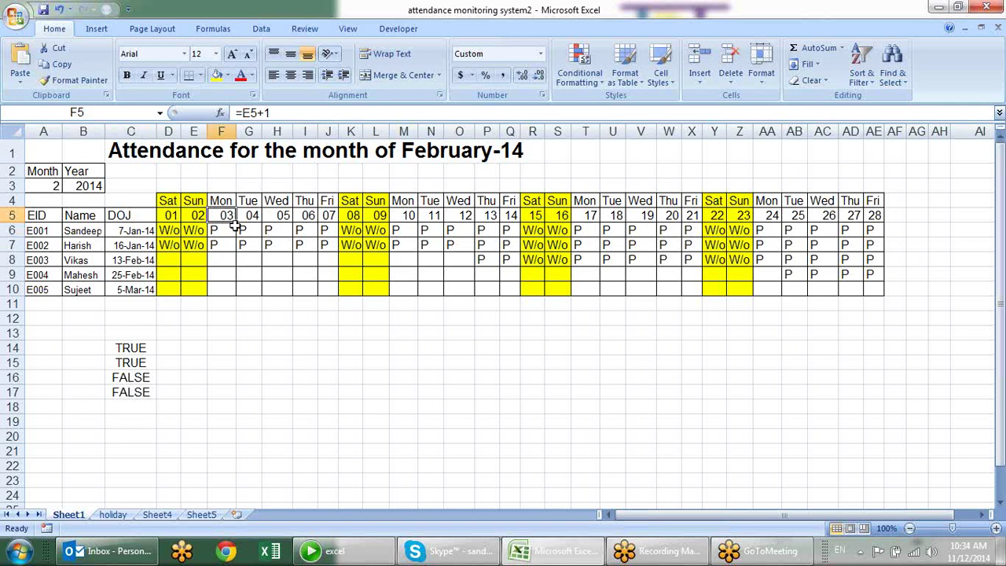
# Choose month 11 from the A3 dropdown so the sheet shows November-14.
pyautogui.click(57, 184)
pyautogui.click(69, 185)
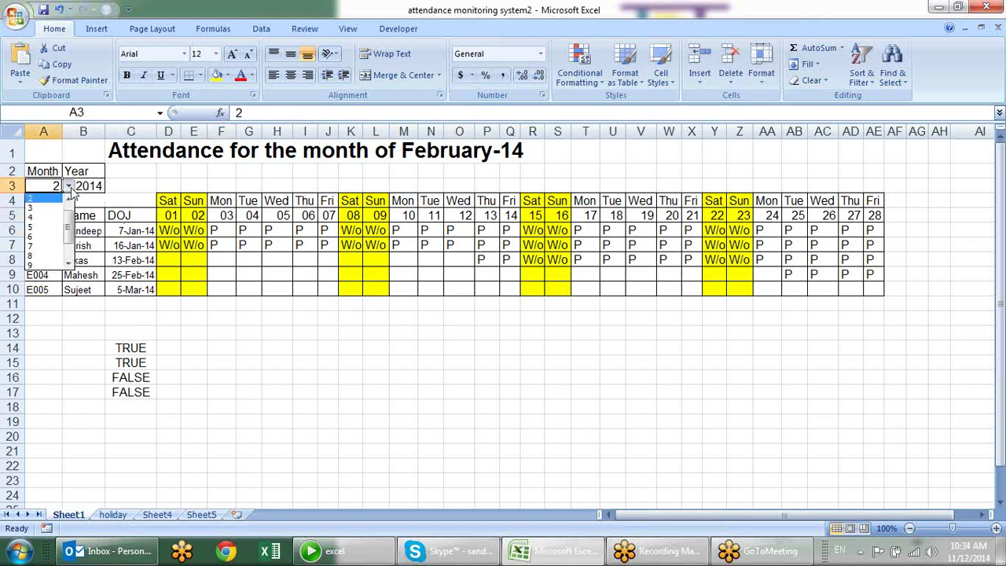
pyautogui.scroll(-2, 39, 236)
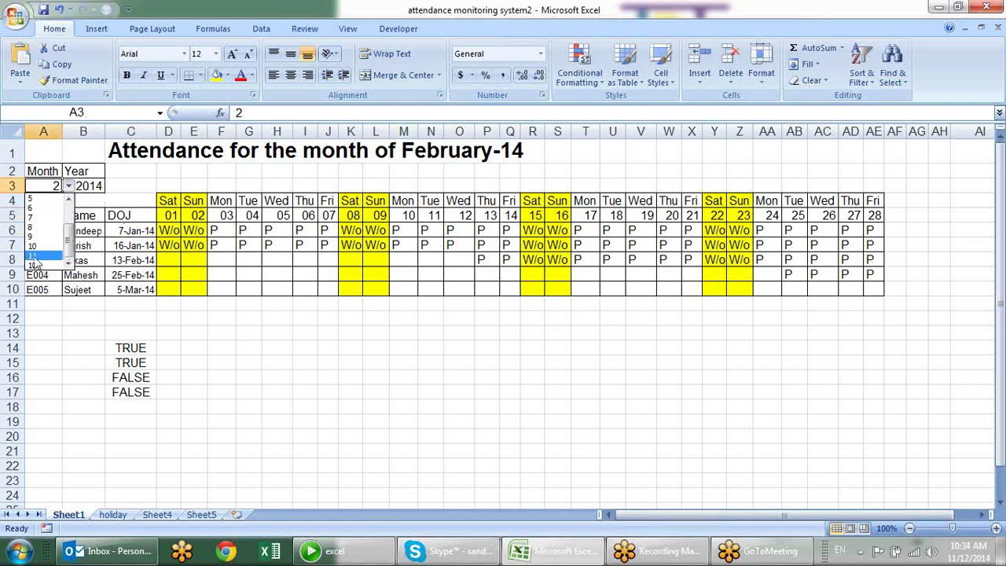
pyautogui.click(34, 256)
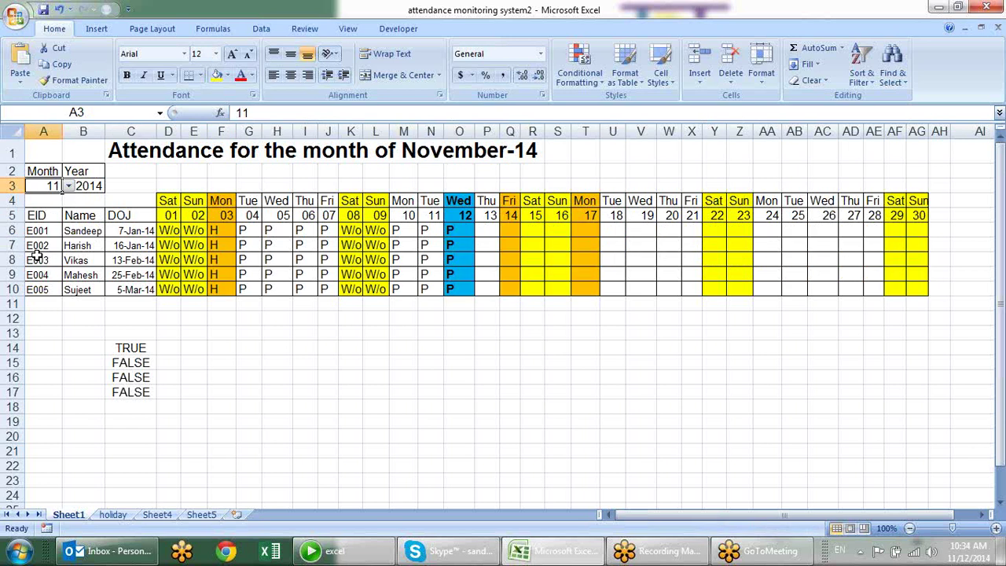
# Inspect today's highlighted column O, the O9 and O7 formulas, the C15 check, and cell I6.
pyautogui.moveTo(452, 230); pyautogui.dragTo(458, 283)
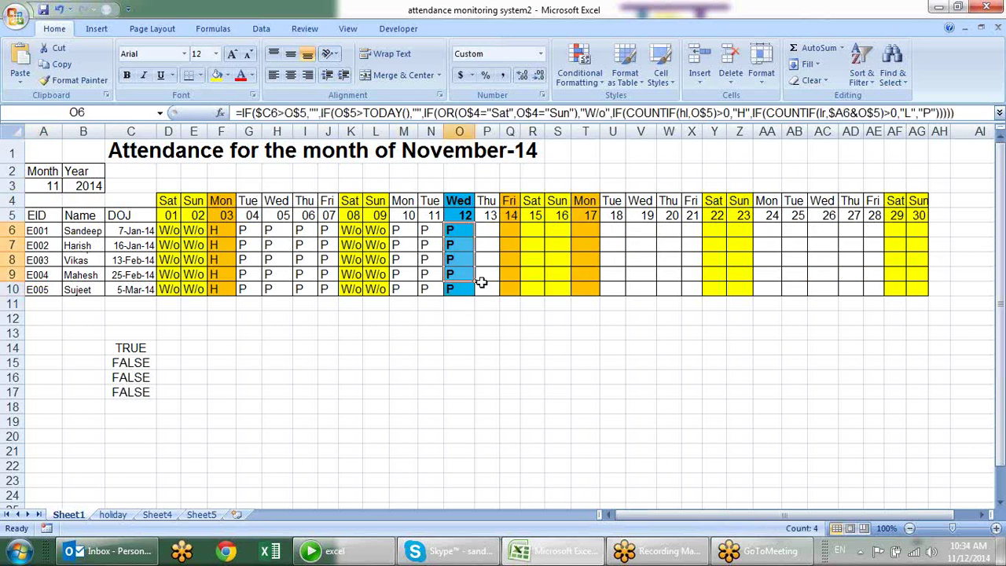
pyautogui.click(507, 332)
pyautogui.click(451, 271)
pyautogui.click(449, 240)
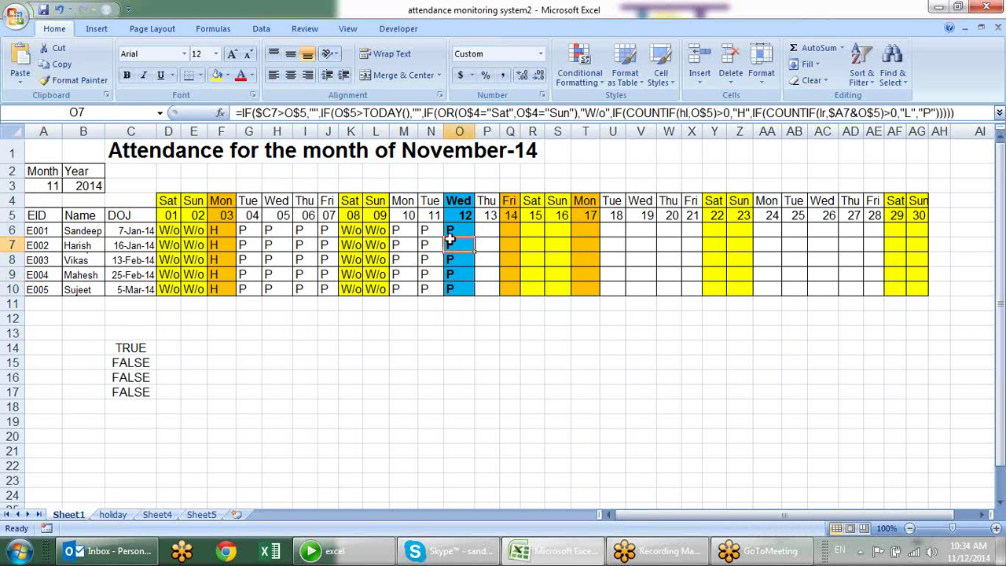
pyautogui.click(134, 360)
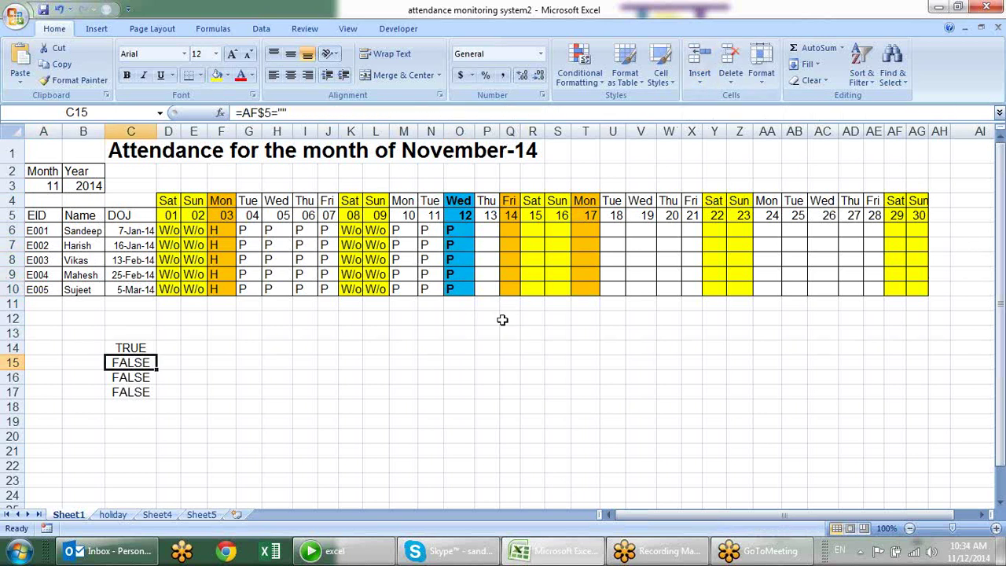
pyautogui.click(299, 229)
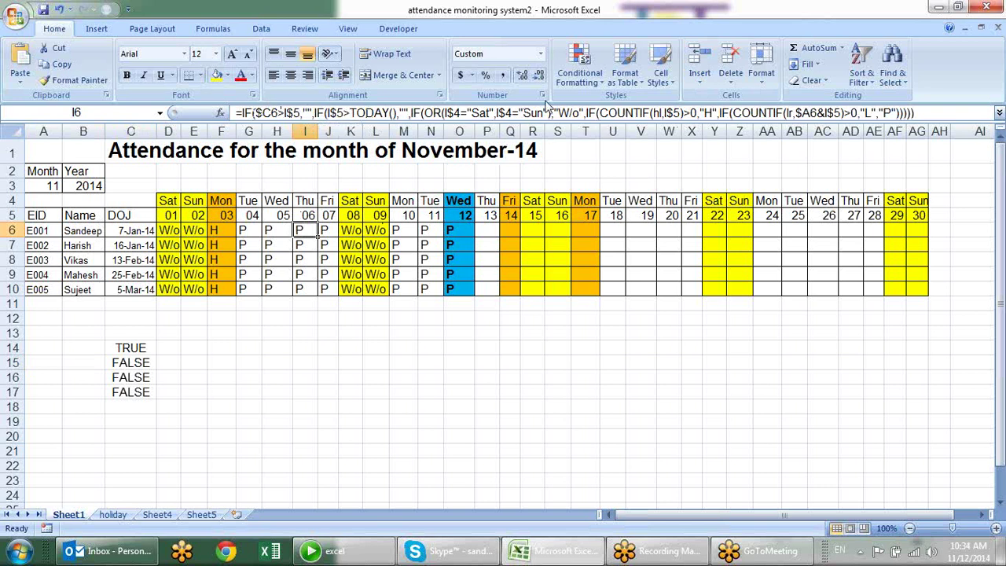
pyautogui.click(580, 69)
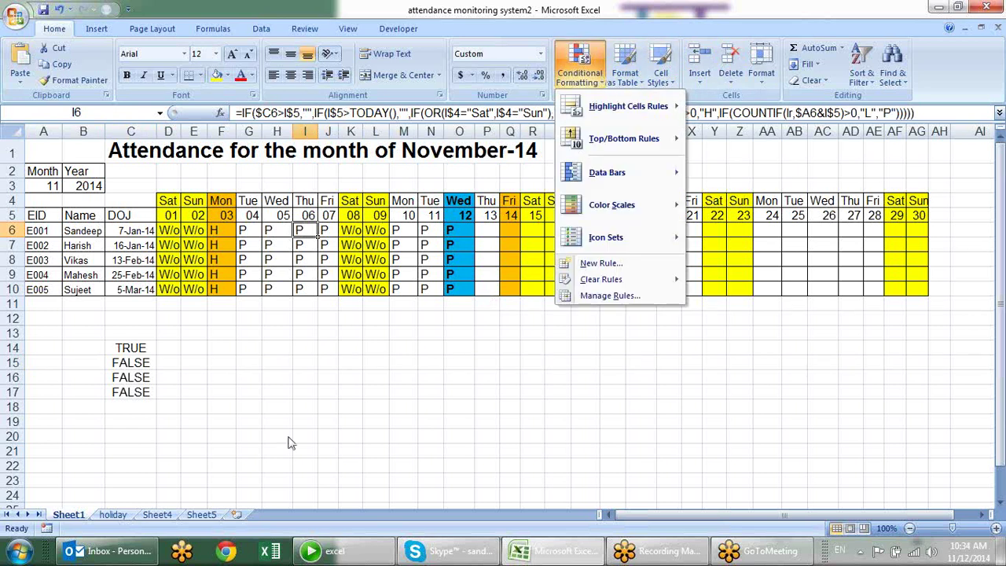
pyautogui.click(605, 296)
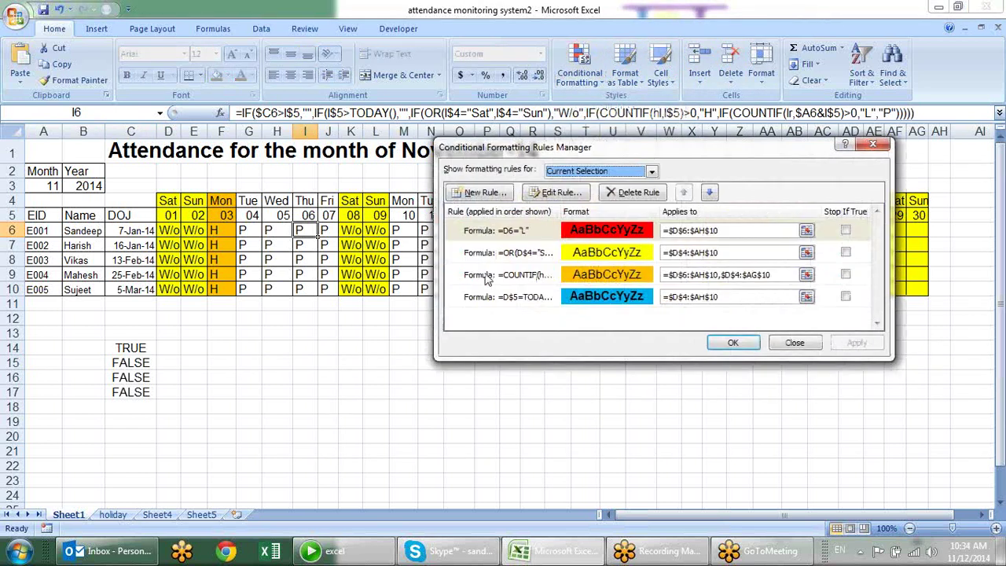
pyautogui.doubleClick(519, 231)
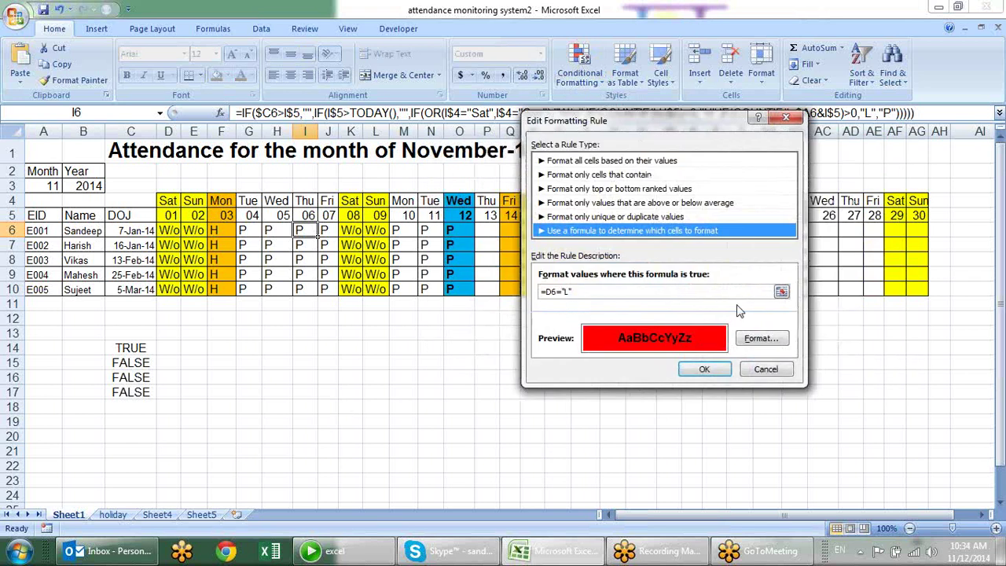
pyautogui.press('Escape')
pyautogui.doubleClick(541, 268)
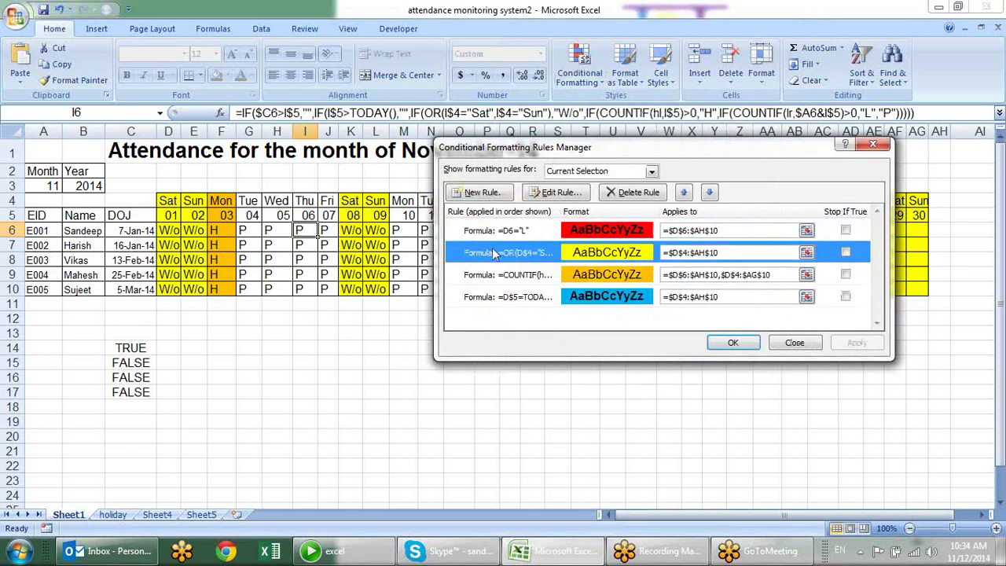
pyautogui.click(704, 368)
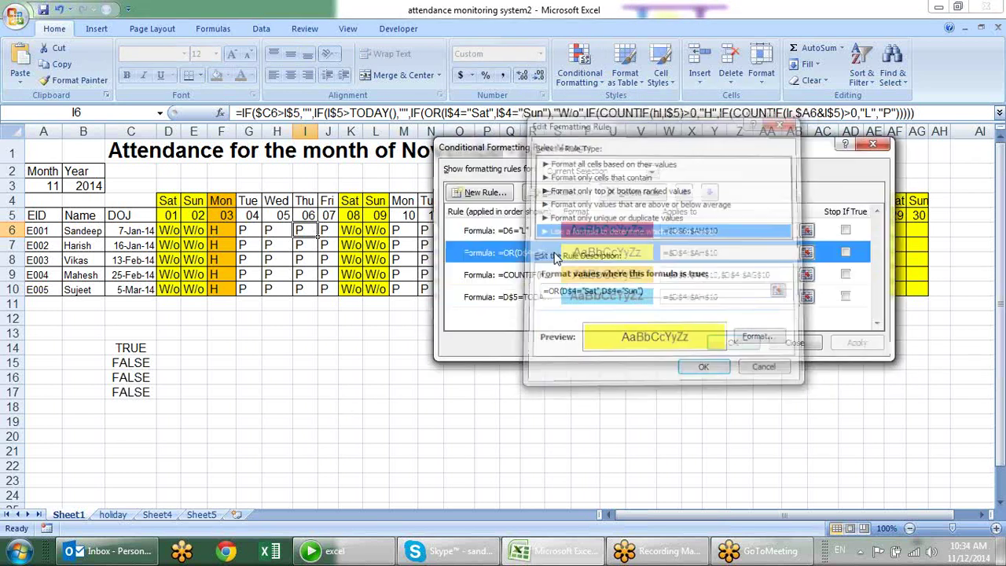
pyautogui.doubleClick(553, 271)
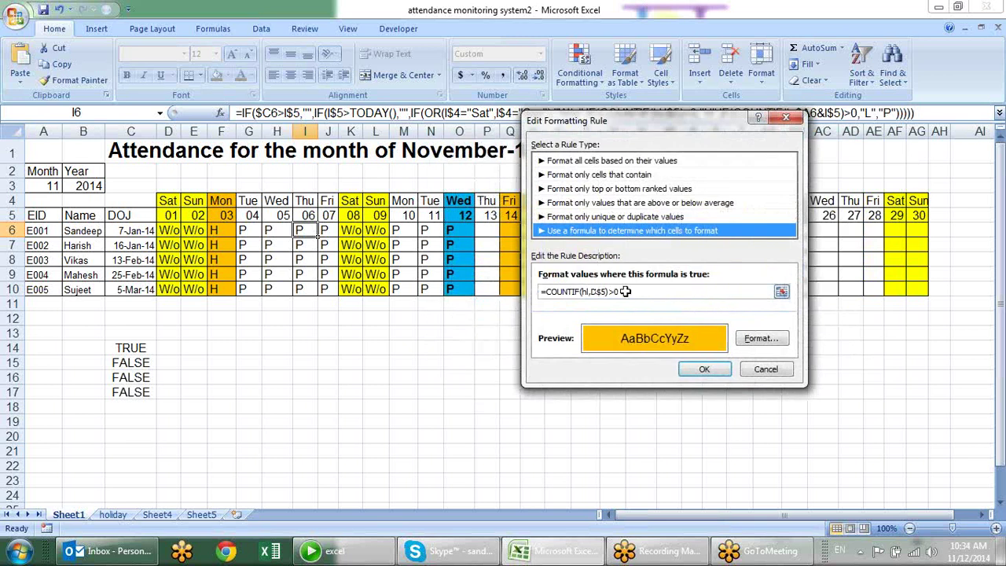
pyautogui.press('Return')
pyautogui.click(534, 299)
pyautogui.doubleClick(535, 299)
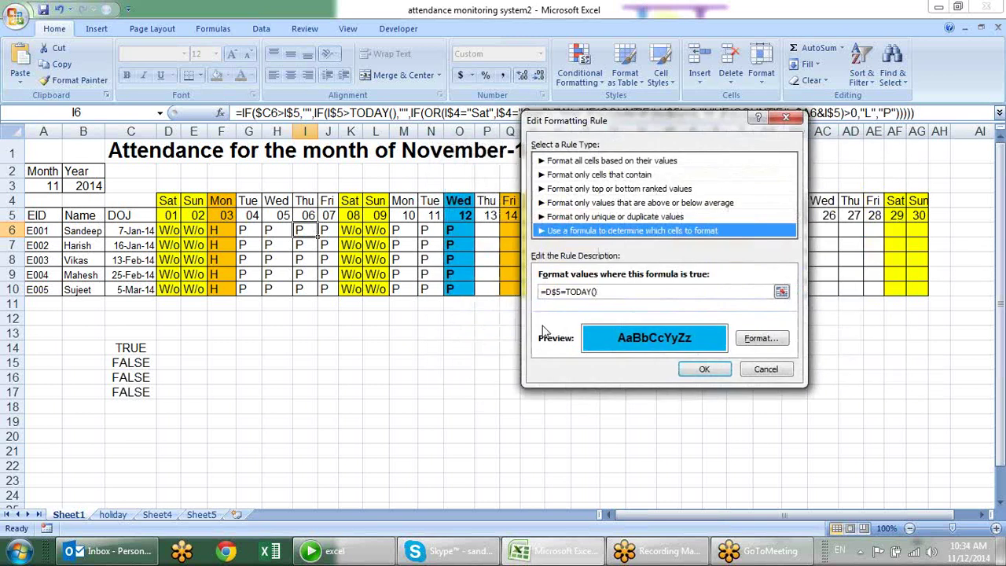
pyautogui.press('Return')
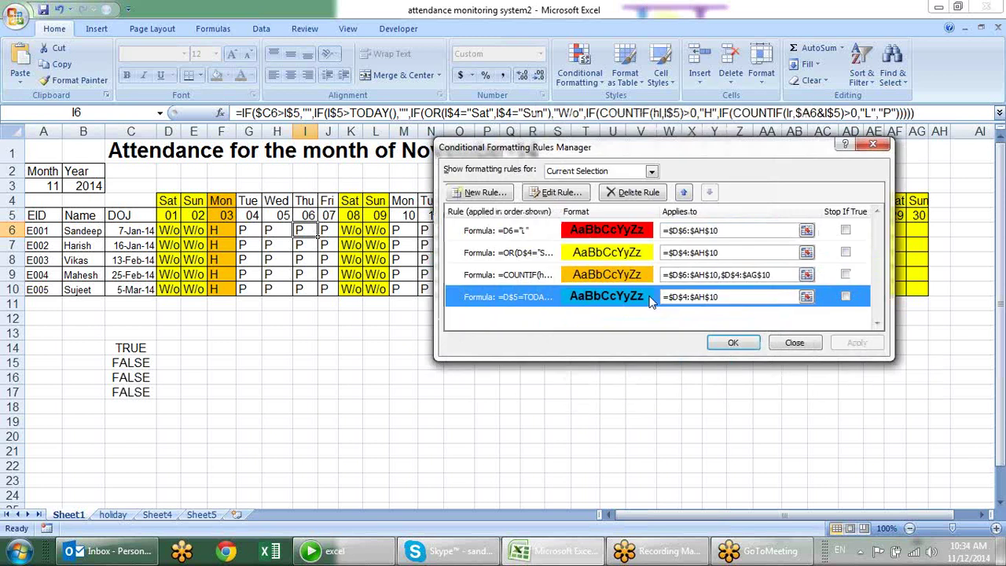
# Close the highlighting rules list and reselect the month cell A3.
pyautogui.click(818, 346)
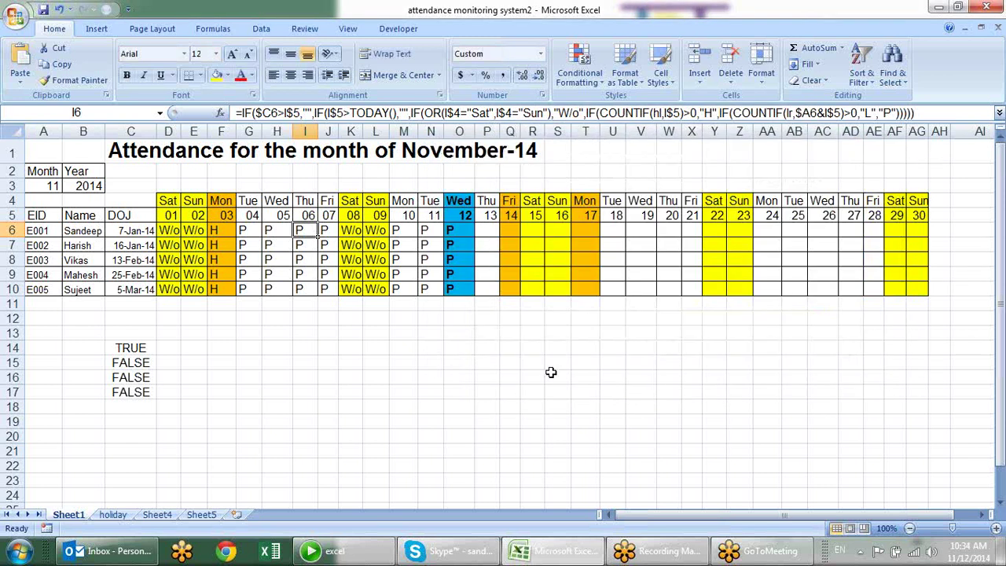
pyautogui.click(509, 346)
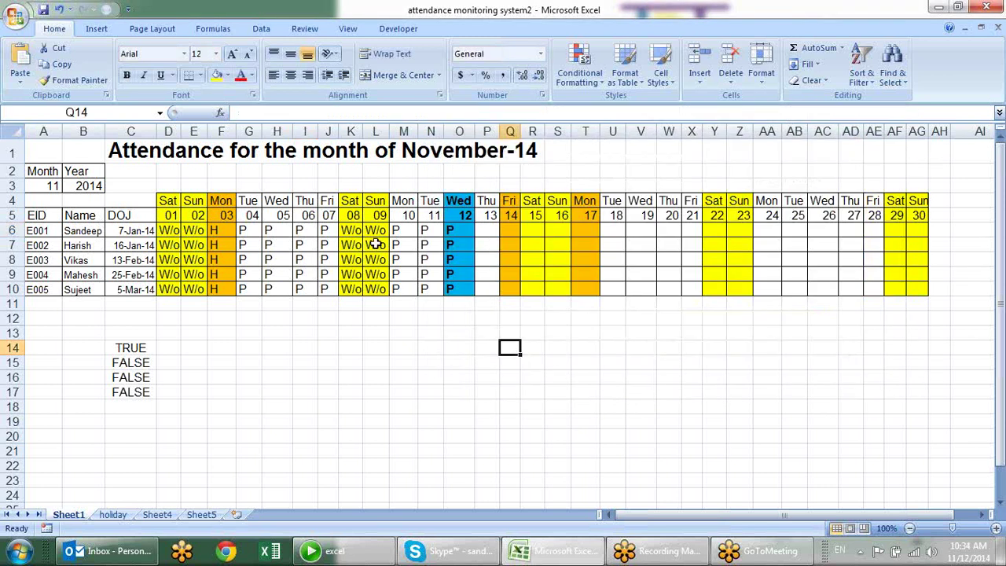
pyautogui.click(46, 185)
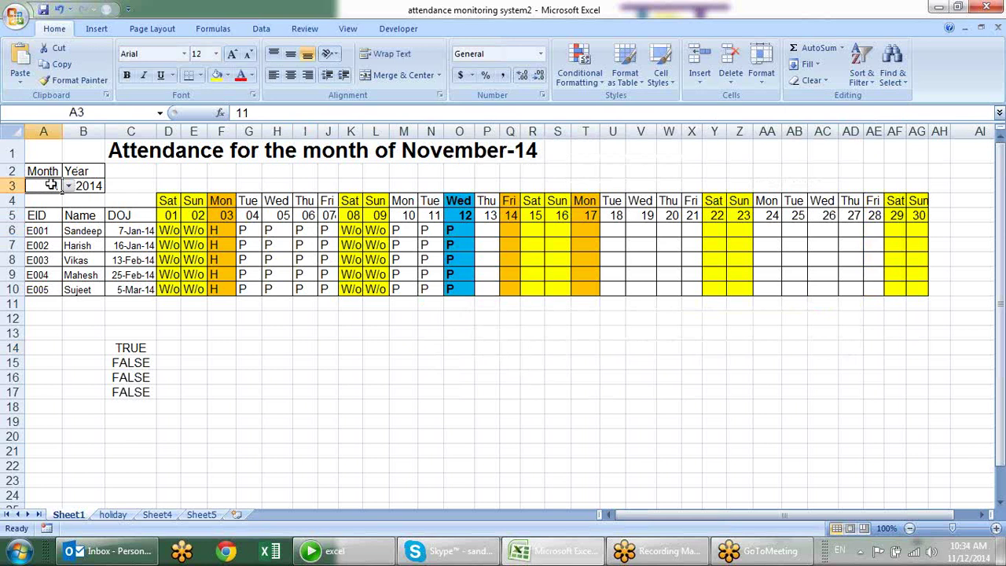
pyautogui.click(280, 307)
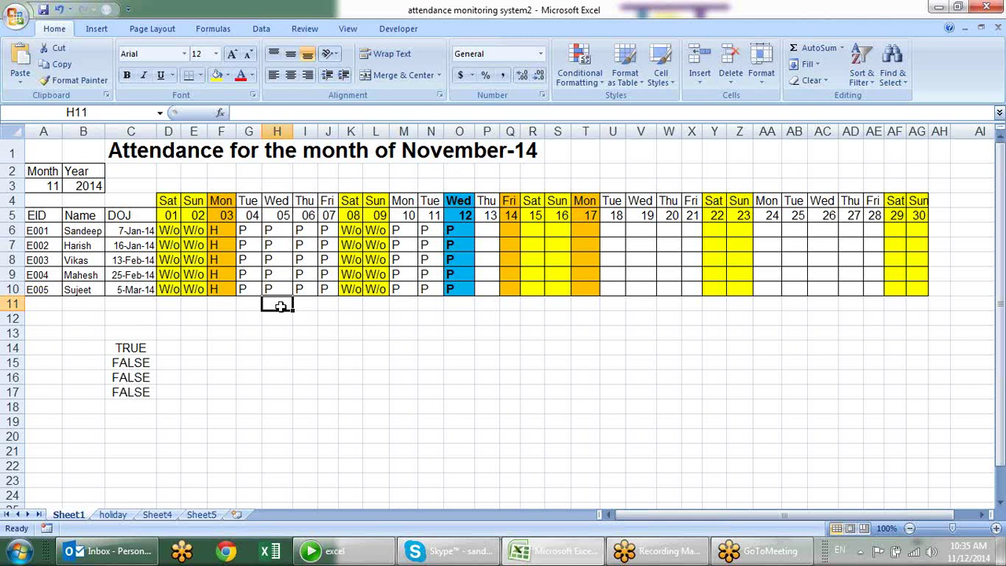
# View the full attendance formula in I6 by expanding the formula bar, then collapse it.
pyautogui.click(299, 231)
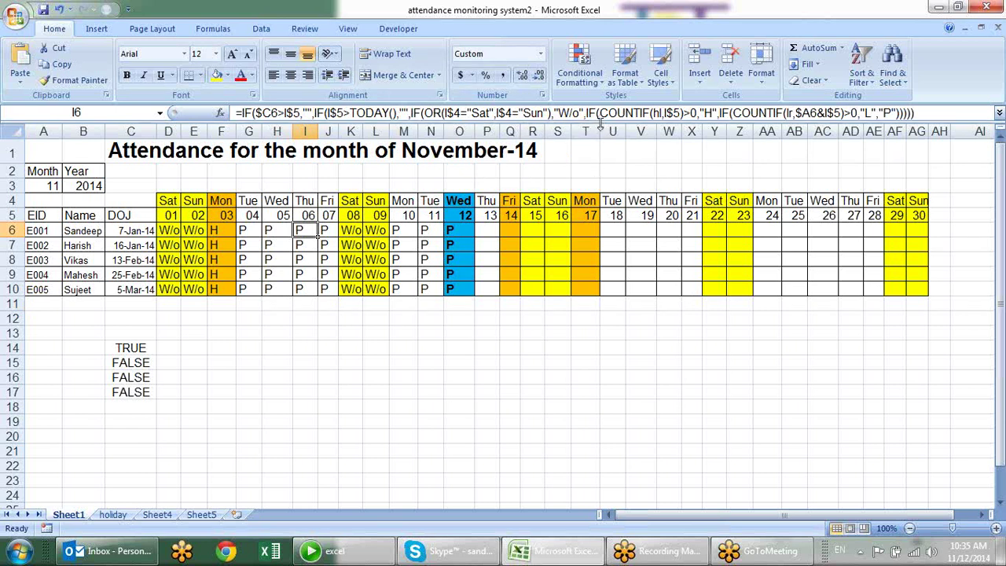
pyautogui.moveTo(601, 122); pyautogui.dragTo(600, 166)
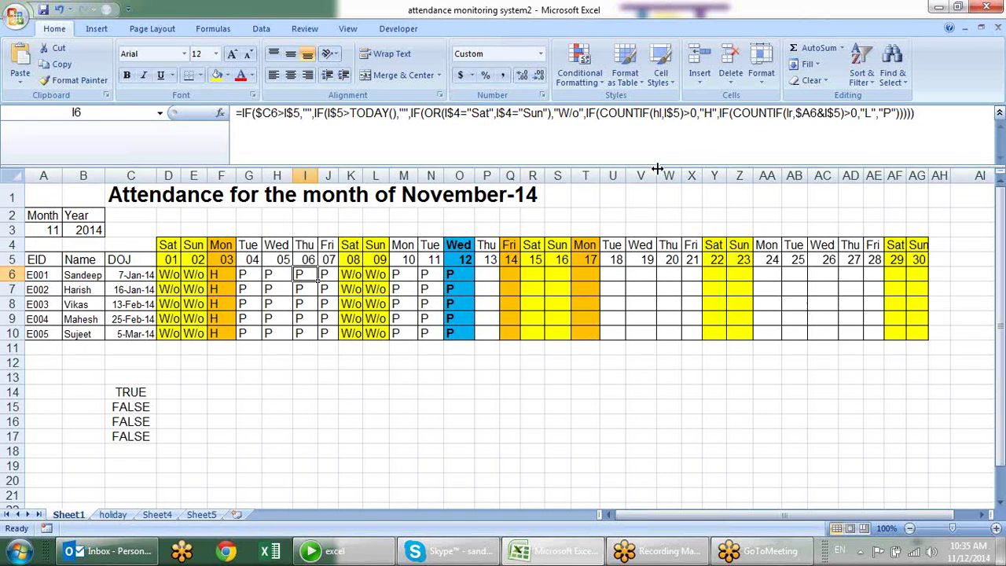
pyautogui.moveTo(662, 163); pyautogui.dragTo(662, 122)
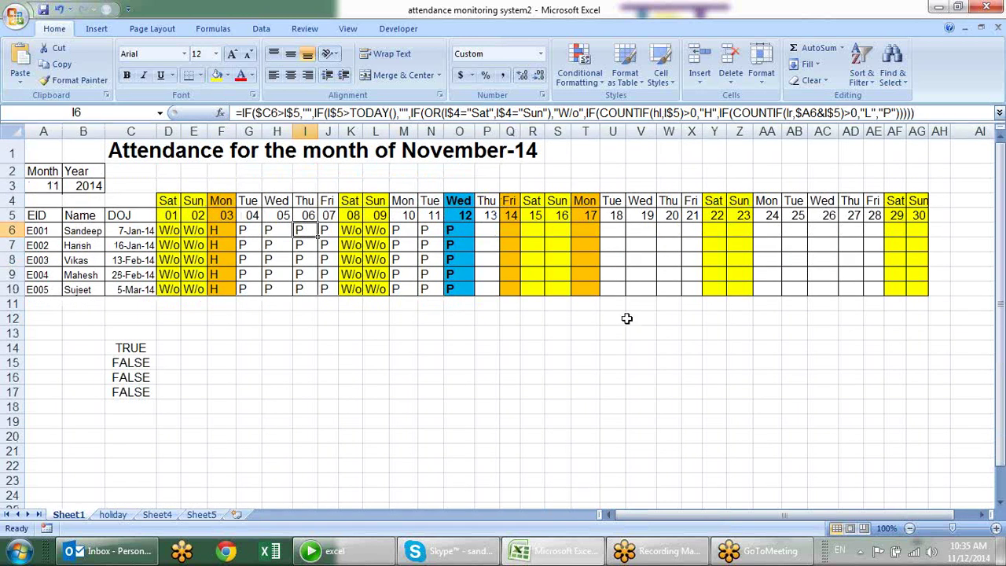
pyautogui.click(621, 366)
pyautogui.click(444, 330)
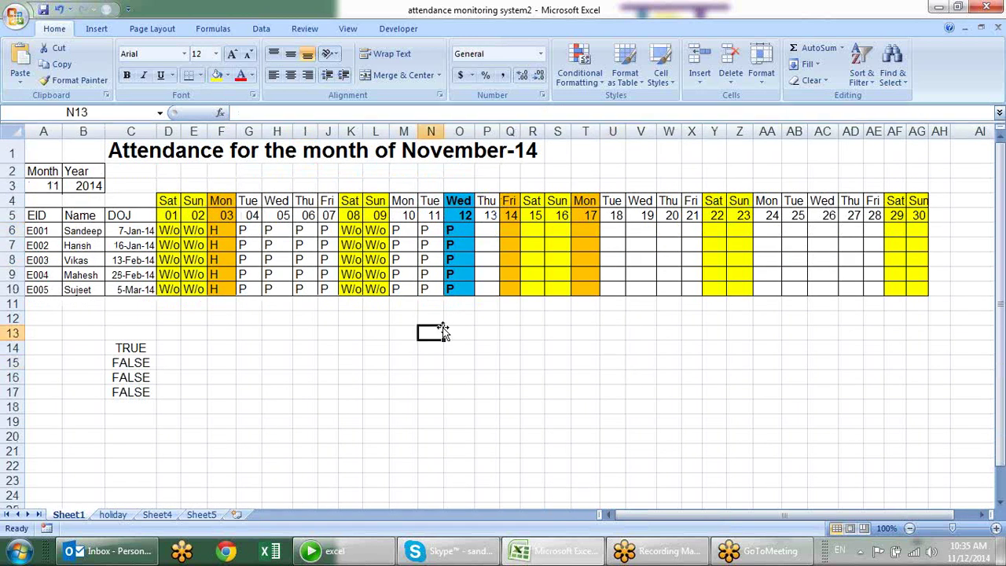
# Review the OR formula in C14 and the TODAY comparison in C16, then open Excel Help.
pyautogui.click(147, 347)
pyautogui.click(142, 378)
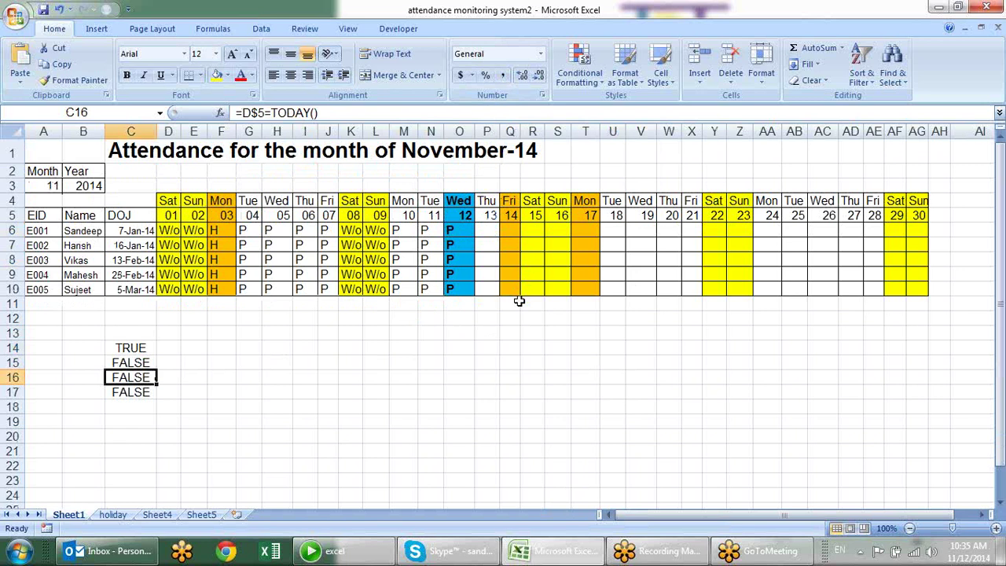
pyautogui.press('F1')
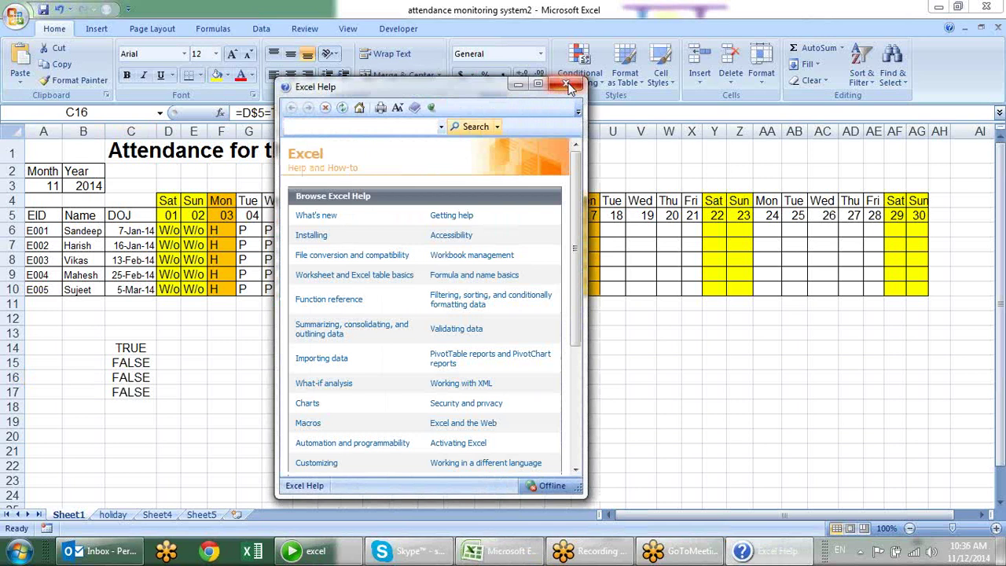
# Search Help for 'limits' and open the 'Excel specifications and limits' article.
pyautogui.click(367, 126)
pyautogui.write('l')
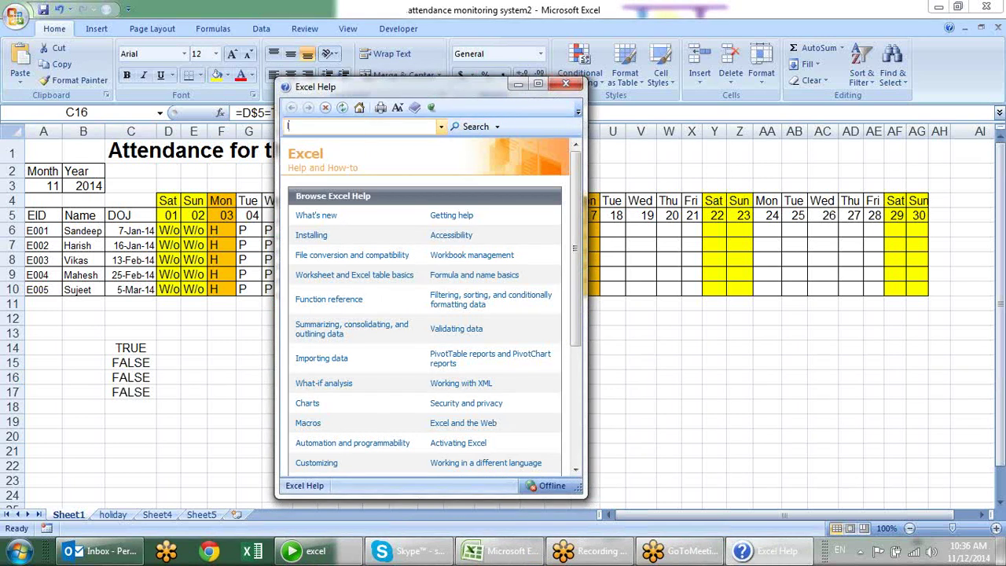
pyautogui.write('imits')
pyautogui.press('Return')
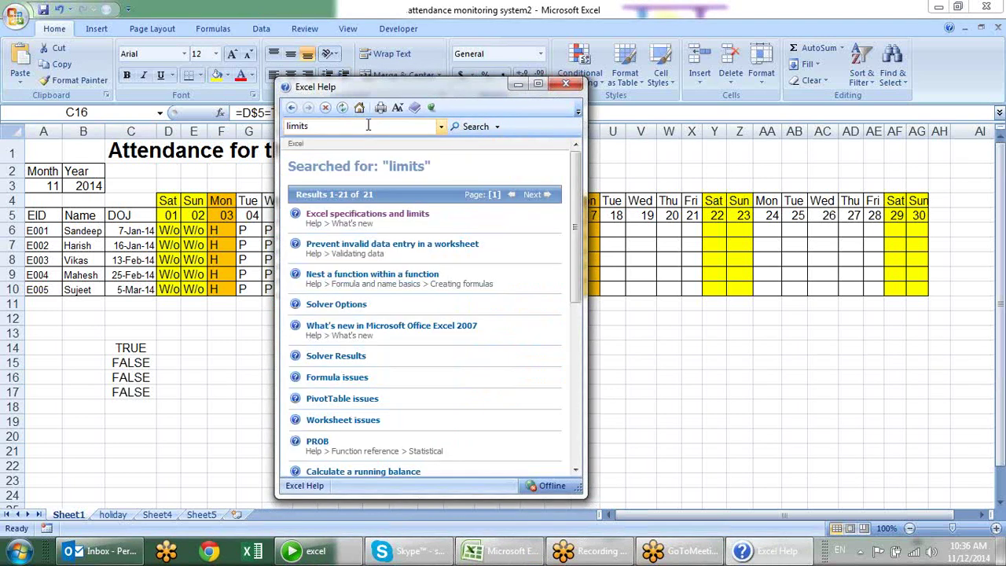
pyautogui.click(377, 217)
# Find the Filter drop-down lists row, highlight its 10,000 limit, and close Help.
pyautogui.scroll(-2, 440, 206)
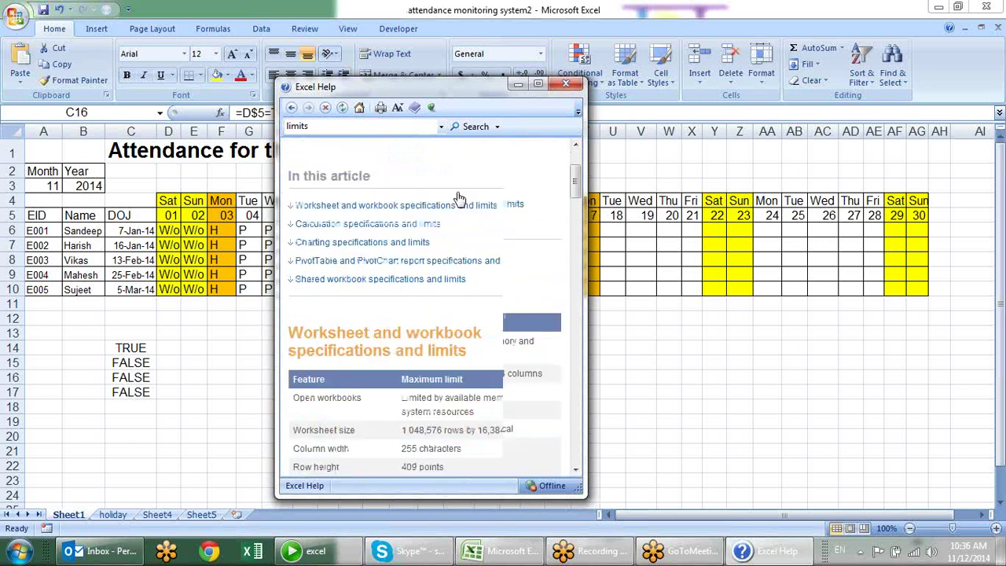
pyautogui.scroll(-3, 440, 206)
pyautogui.scroll(-2, 467, 196)
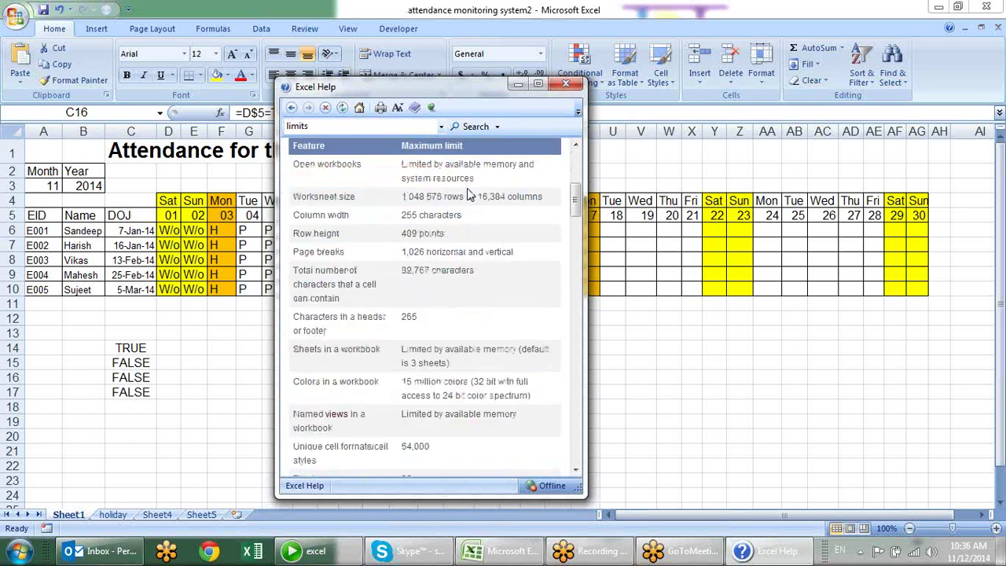
pyautogui.scroll(-2, 441, 259)
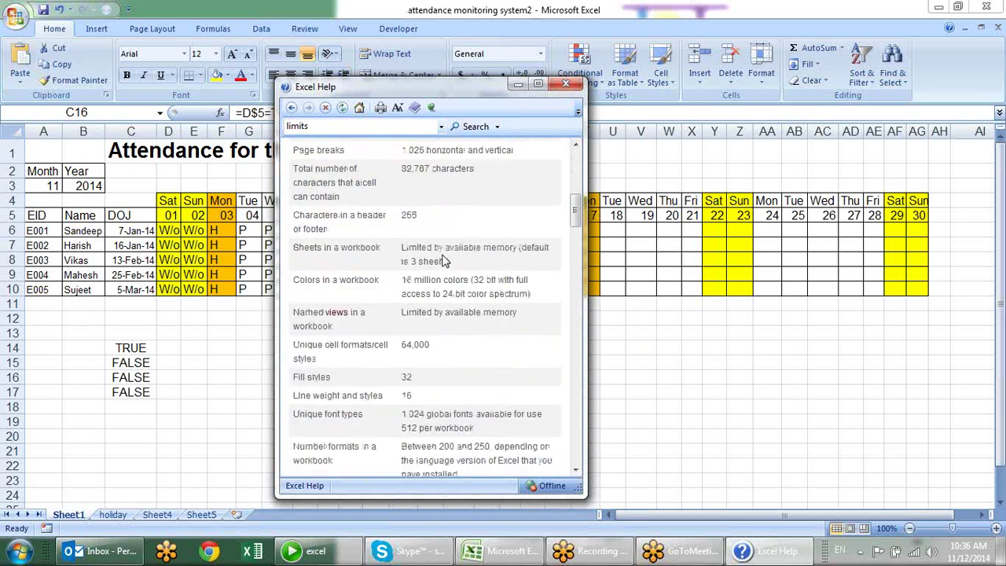
pyautogui.scroll(-2, 442, 260)
pyautogui.scroll(-2, 440, 249)
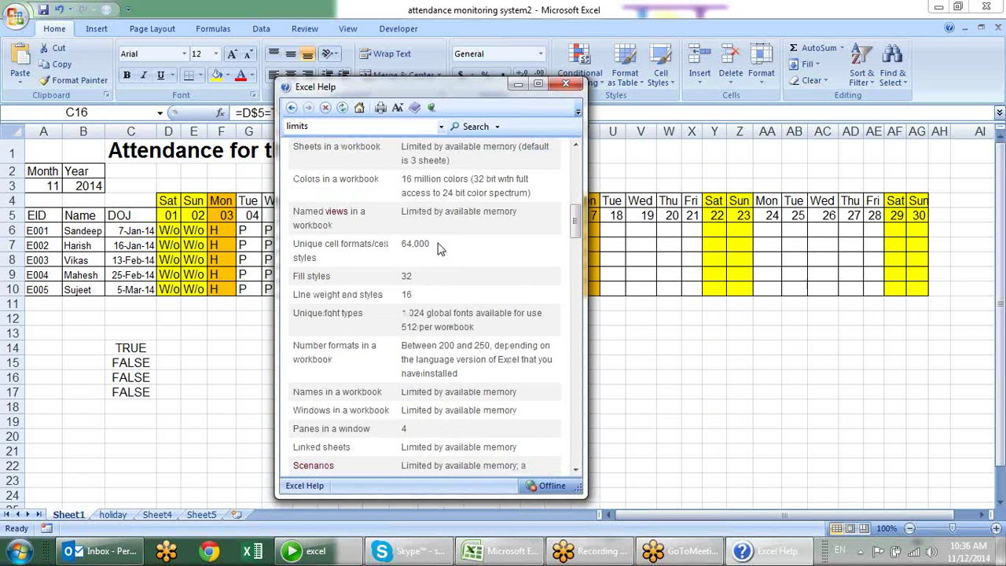
pyautogui.scroll(-2, 439, 248)
pyautogui.scroll(-2, 424, 260)
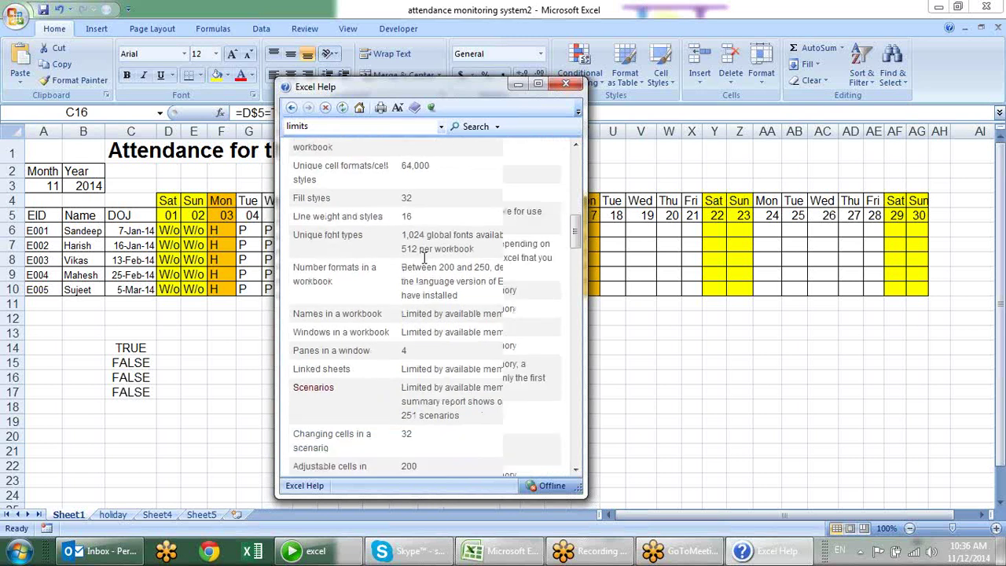
pyautogui.scroll(-2, 424, 257)
pyautogui.scroll(-2, 424, 257)
pyautogui.scroll(-2, 423, 259)
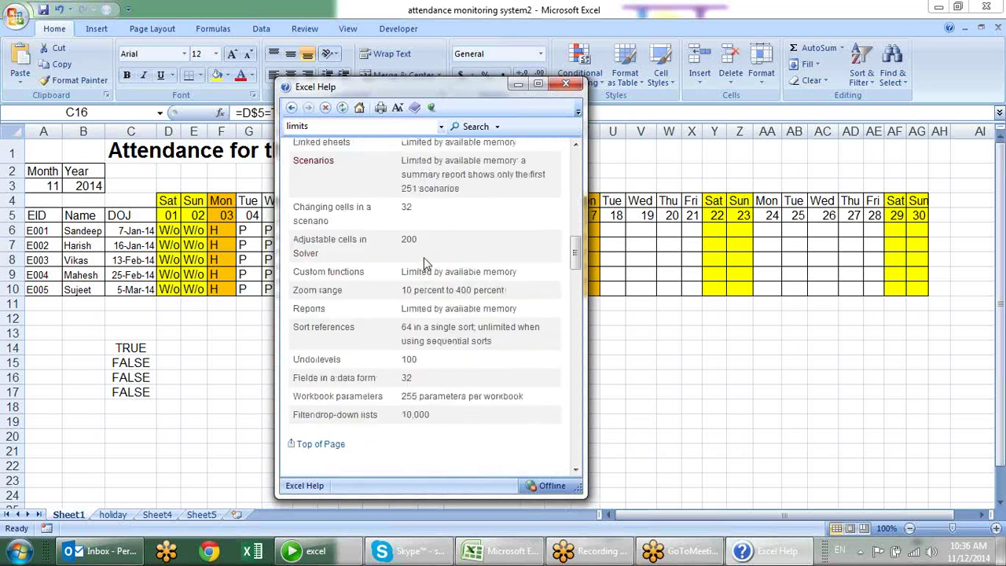
pyautogui.scroll(-2, 423, 257)
pyautogui.scroll(-2, 424, 257)
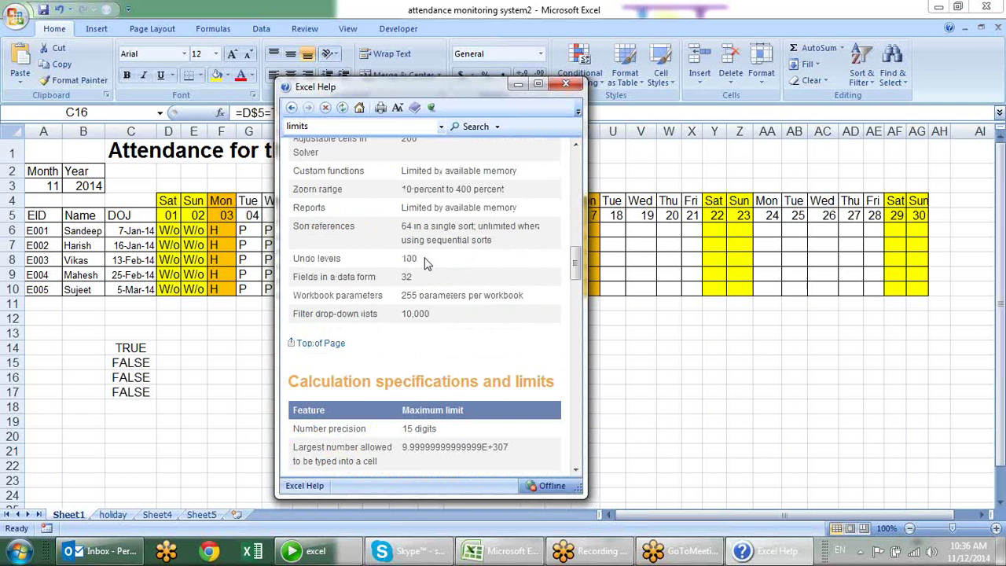
pyautogui.scroll(-2, 434, 273)
pyautogui.scroll(-2, 434, 273)
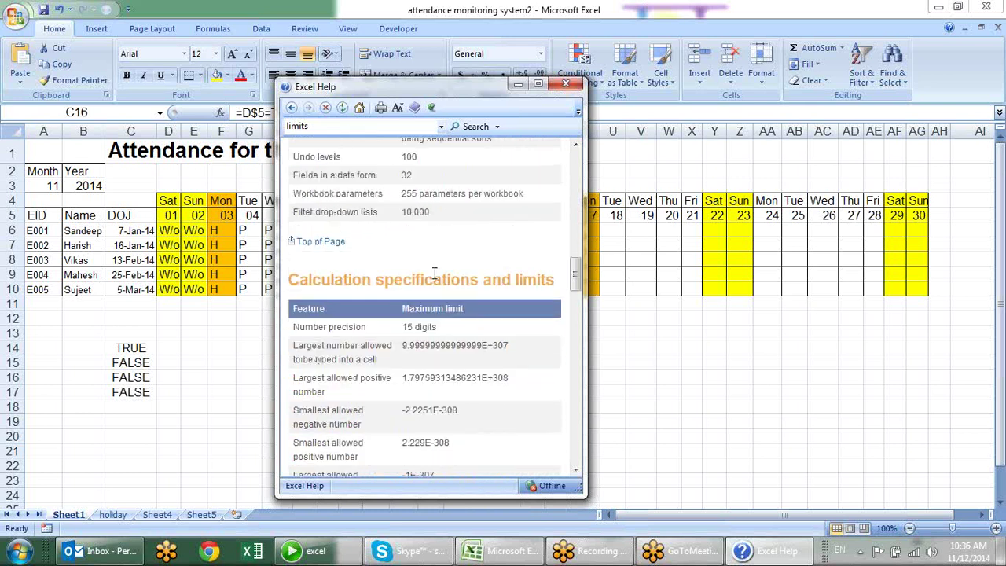
pyautogui.moveTo(317, 212); pyautogui.dragTo(380, 212)
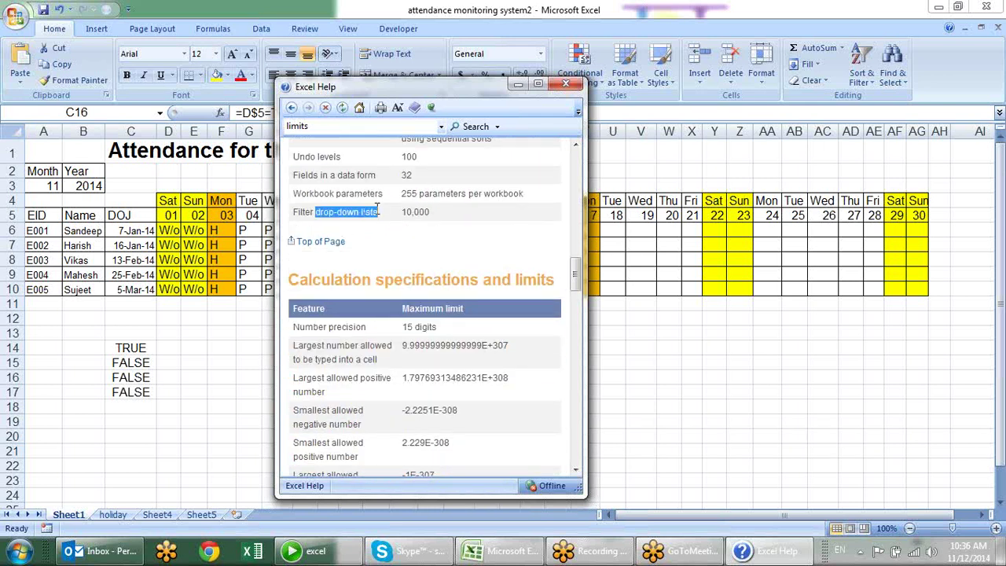
pyautogui.doubleClick(413, 213)
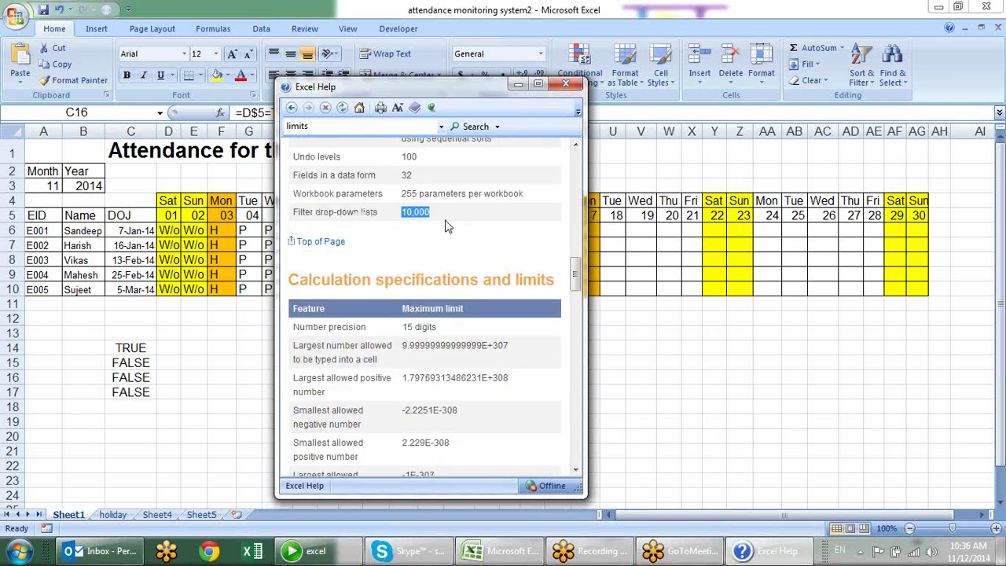
pyautogui.scroll(-3, 452, 226)
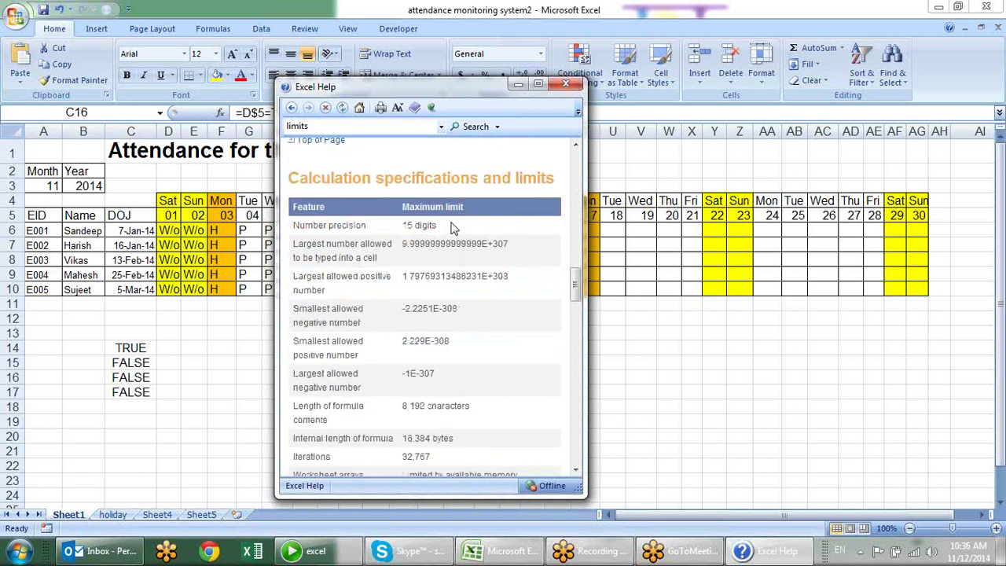
pyautogui.scroll(2, 452, 236)
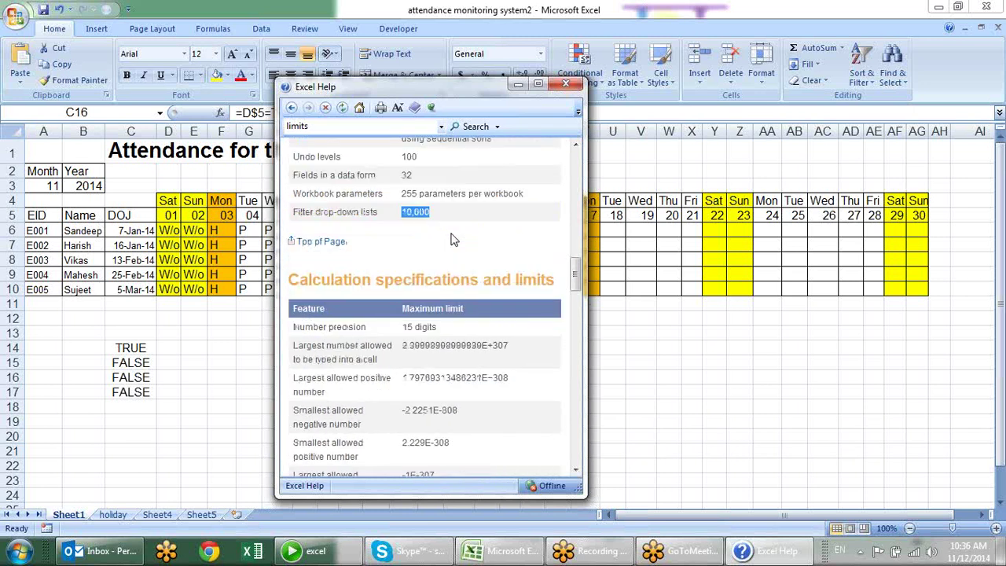
pyautogui.click(565, 84)
pyautogui.click(459, 318)
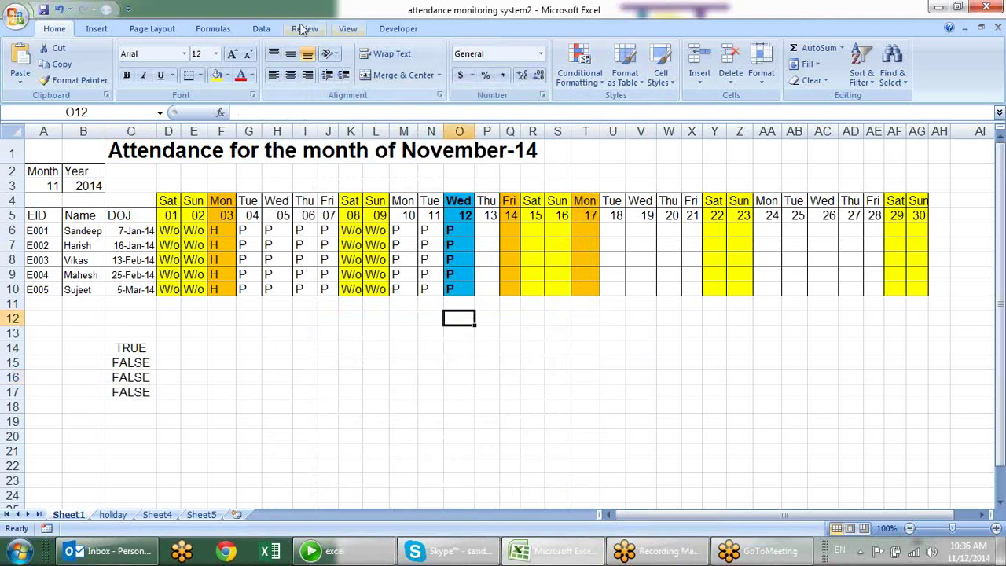
pyautogui.click(267, 32)
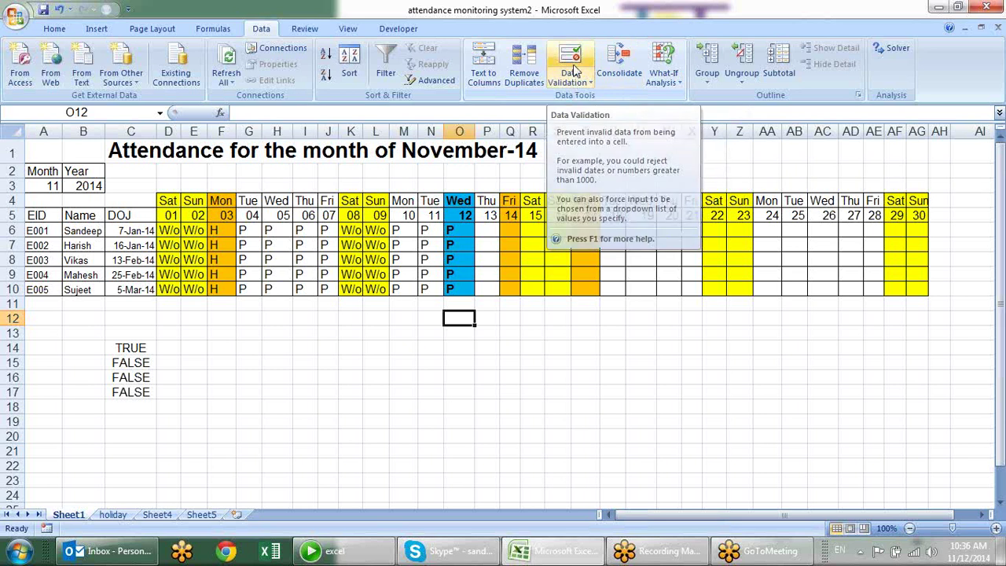
pyautogui.click(571, 63)
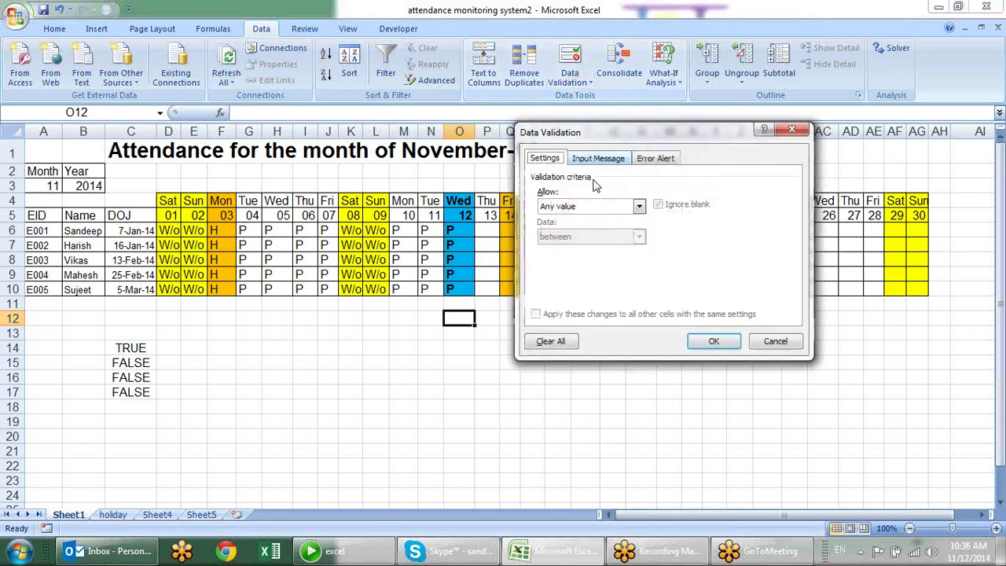
pyautogui.click(629, 206)
pyautogui.click(610, 249)
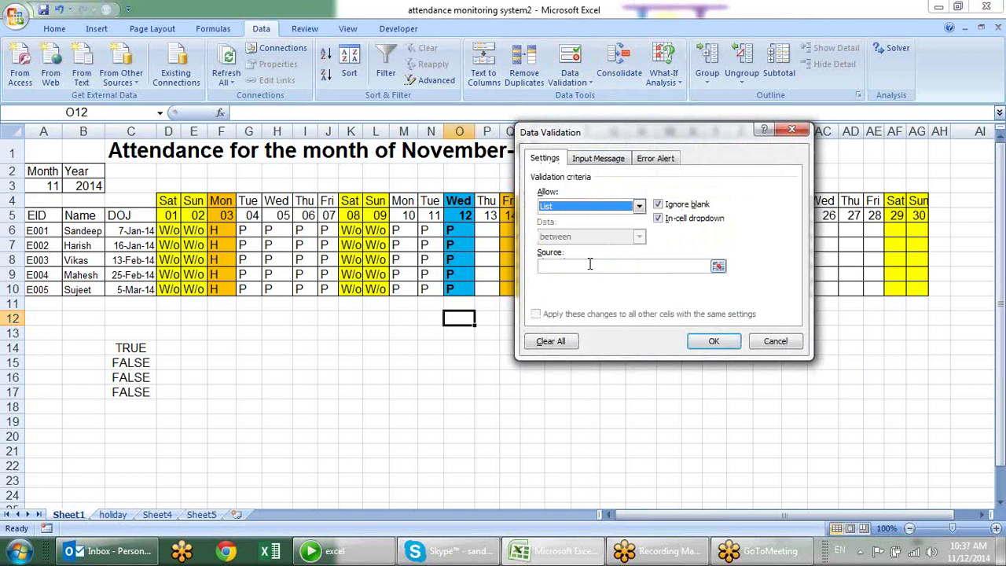
pyautogui.click(589, 266)
pyautogui.write('sdfkjldsfl')
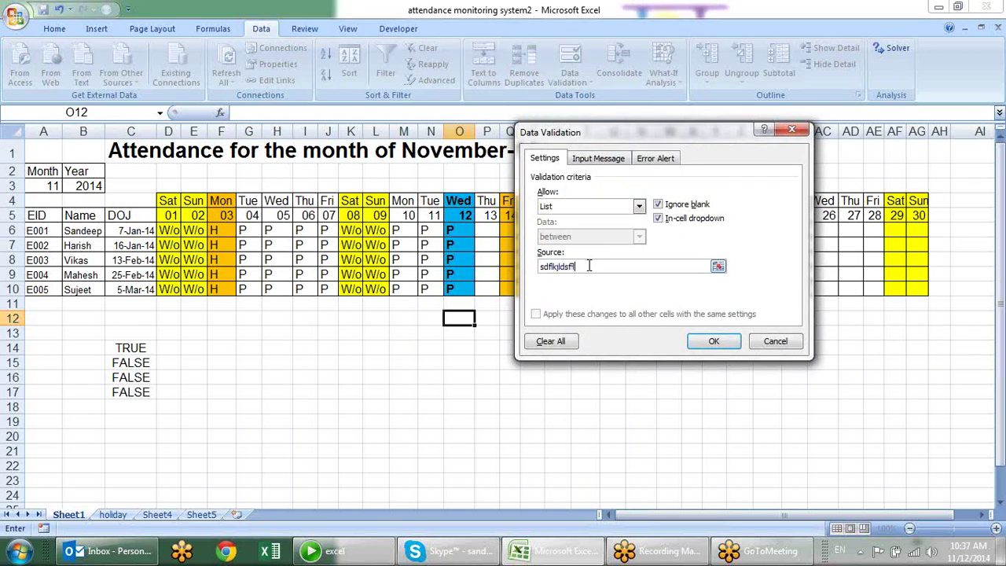
pyautogui.write('fdslm')
pyautogui.moveTo(601, 267); pyautogui.dragTo(540, 267)
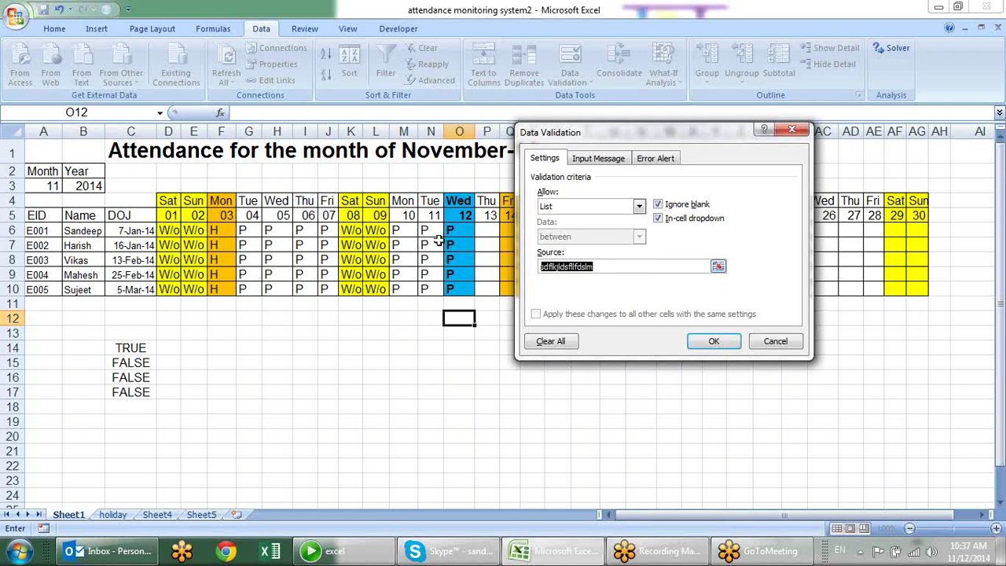
pyautogui.write('=')
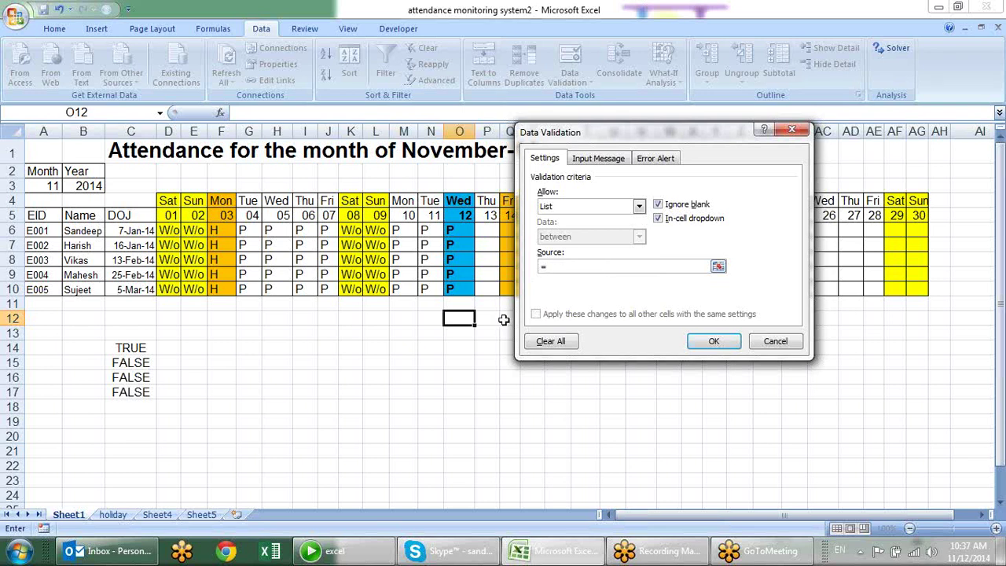
pyautogui.moveTo(330, 348); pyautogui.dragTo(368, 458)
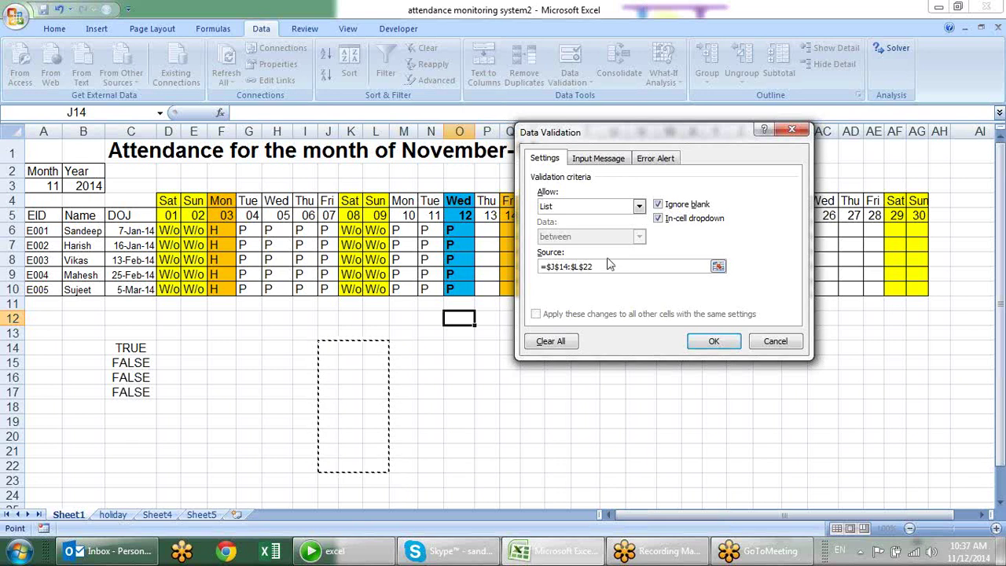
pyautogui.moveTo(604, 266); pyautogui.dragTo(511, 266)
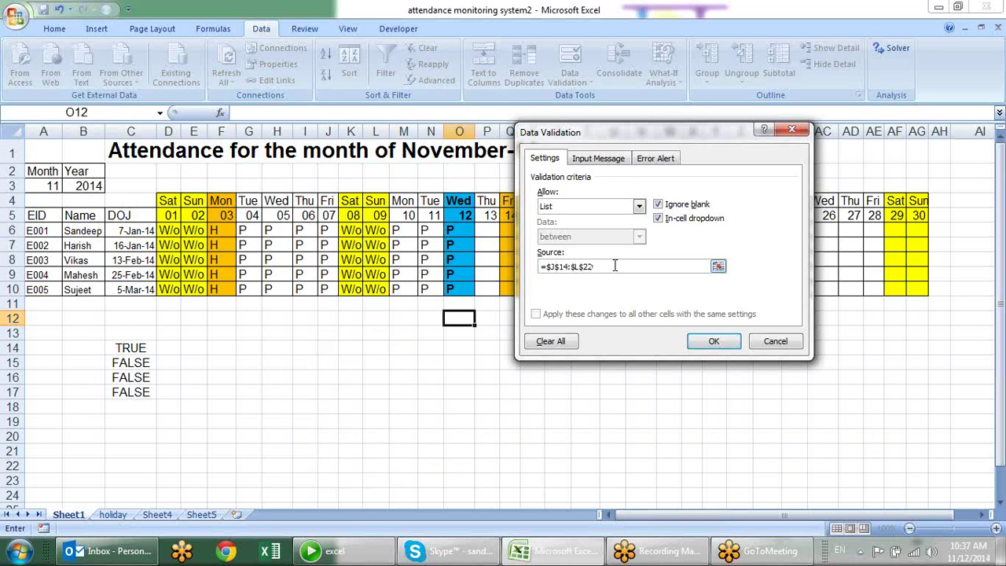
pyautogui.moveTo(613, 267); pyautogui.dragTo(557, 255)
pyautogui.write('sdff,sdhf')
pyautogui.press('Escape')
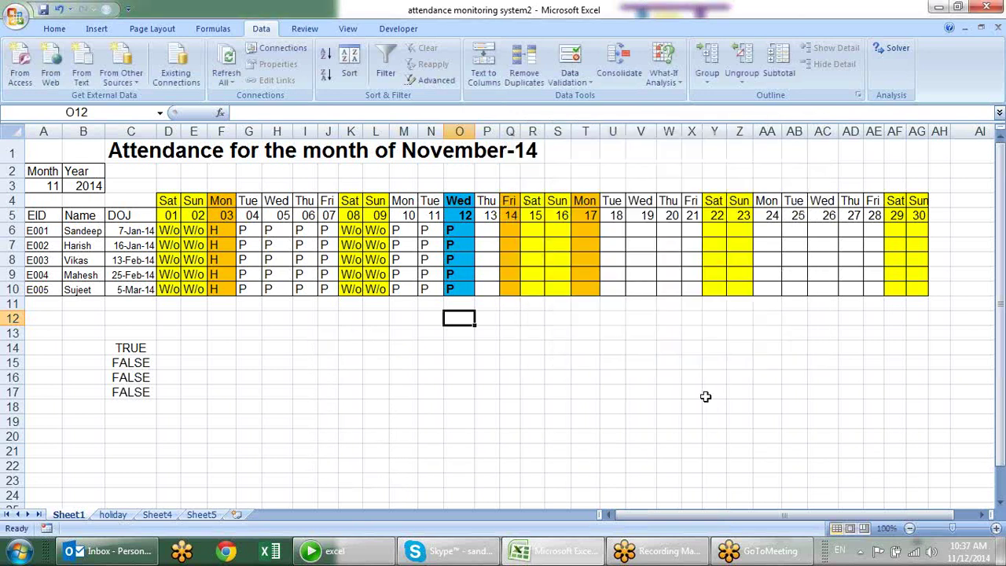
pyautogui.click(470, 363)
pyautogui.click(415, 319)
pyautogui.click(455, 345)
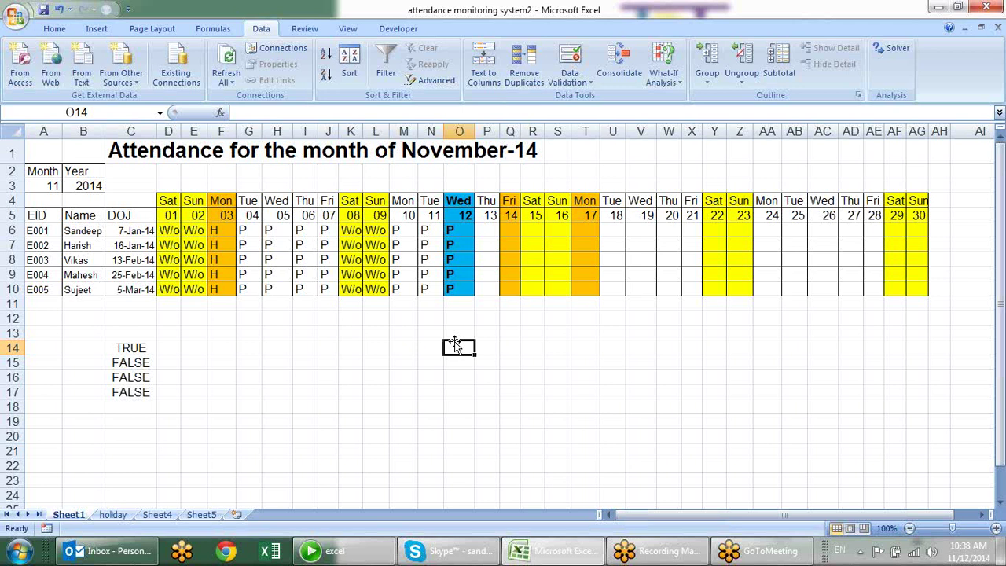
pyautogui.hotkey('ctrl', 'c')
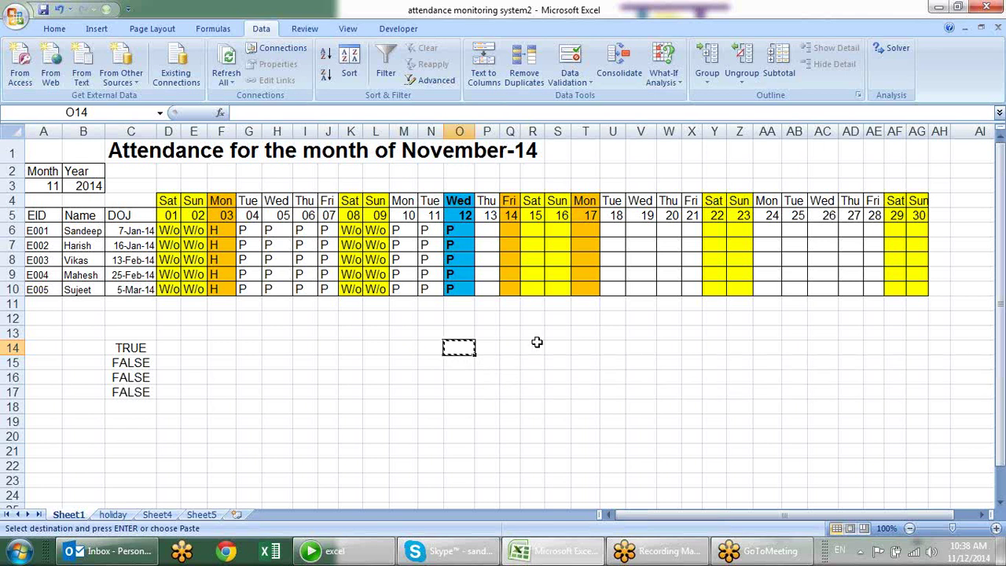
pyautogui.click(585, 348)
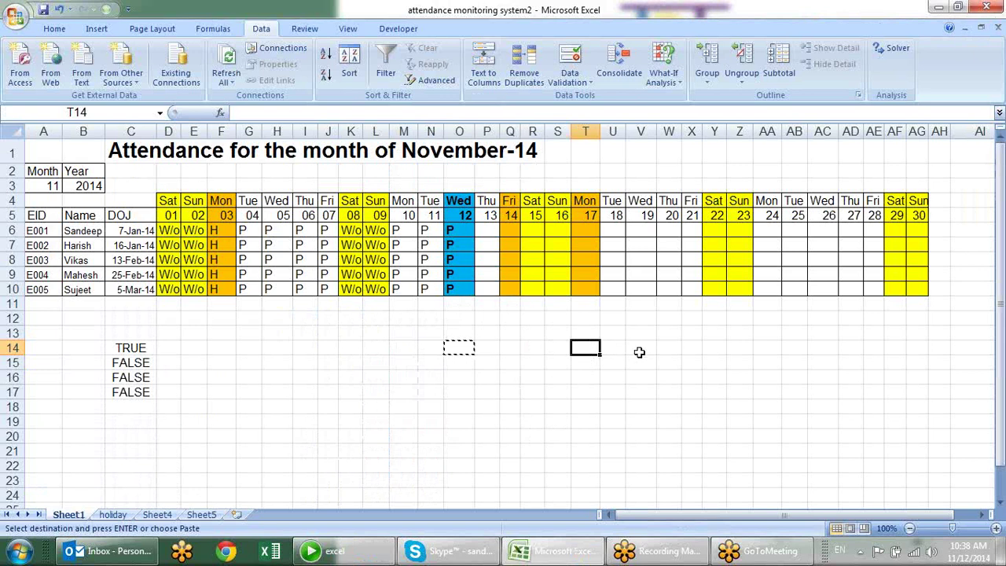
pyautogui.click(639, 352)
pyautogui.click(584, 343)
pyautogui.press('Escape')
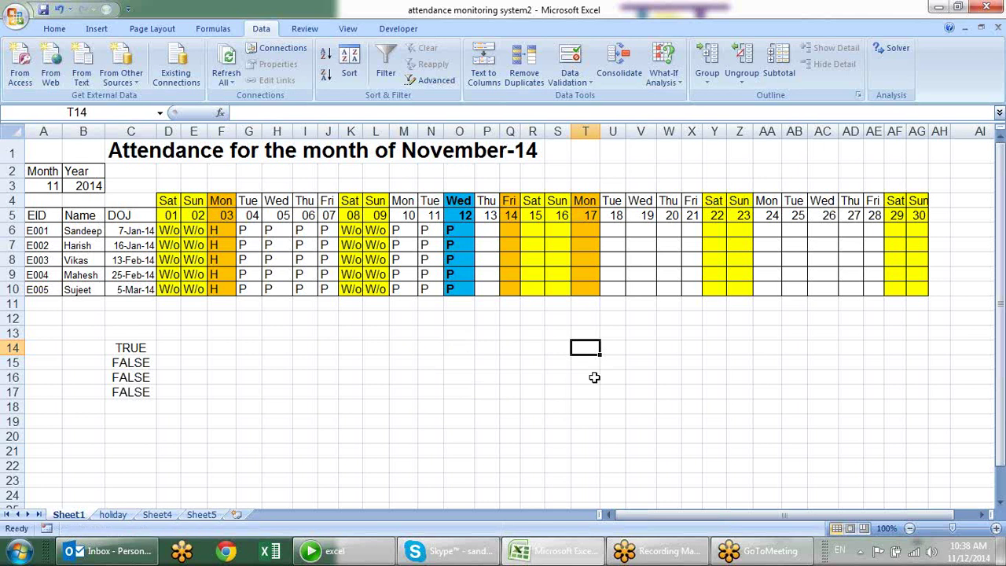
pyautogui.hotkey('alt', 'Tab')
pyautogui.hotkey('alt', 'Tab')
pyautogui.moveTo(404, 332); pyautogui.dragTo(630, 460)
pyautogui.hotkey('ctrl', 'n')
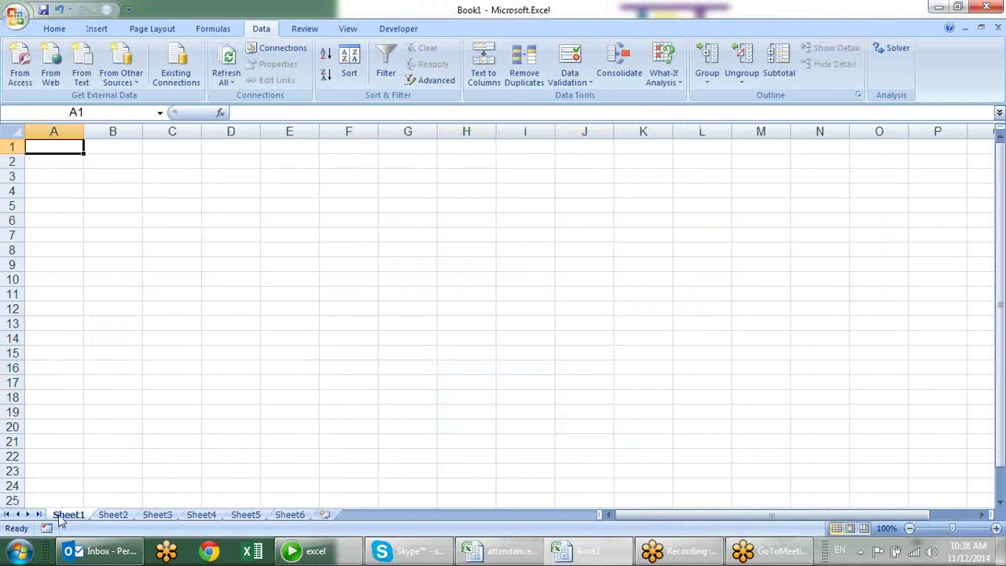
pyautogui.hotkey('ctrl', 'Tab')
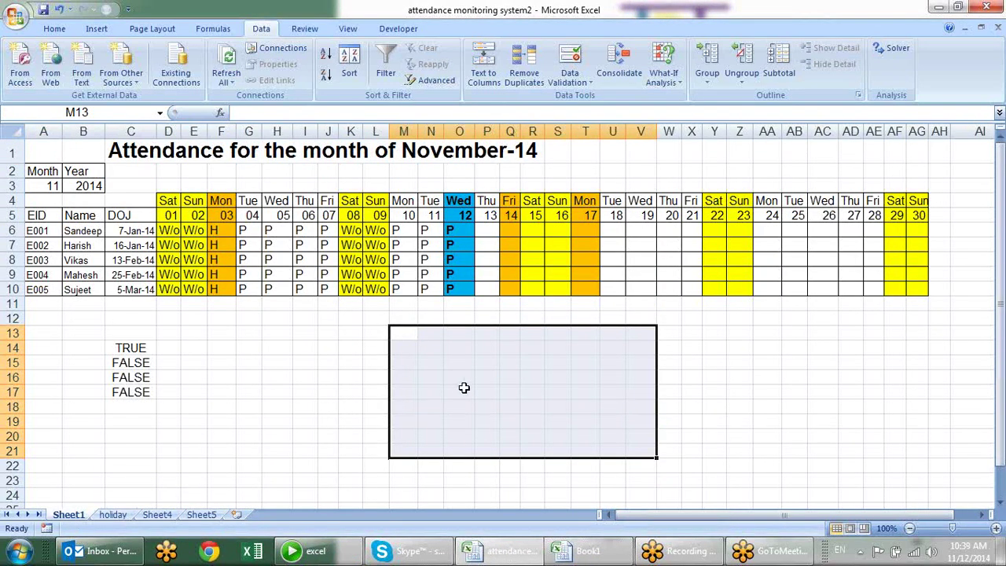
pyautogui.click(514, 347)
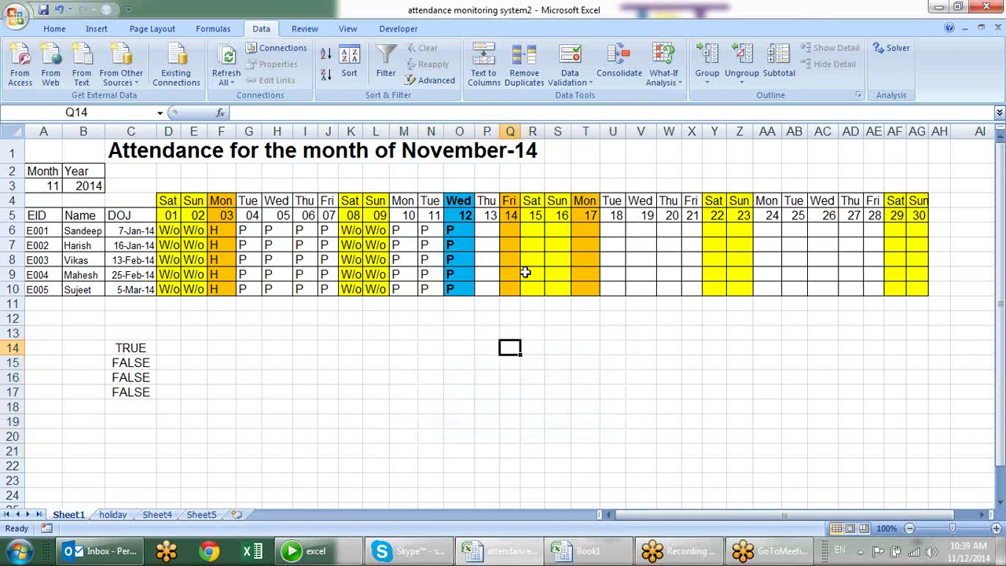
# Select R13, O15 and AD19, then close the workbook window to trigger the save prompt.
pyautogui.click(534, 334)
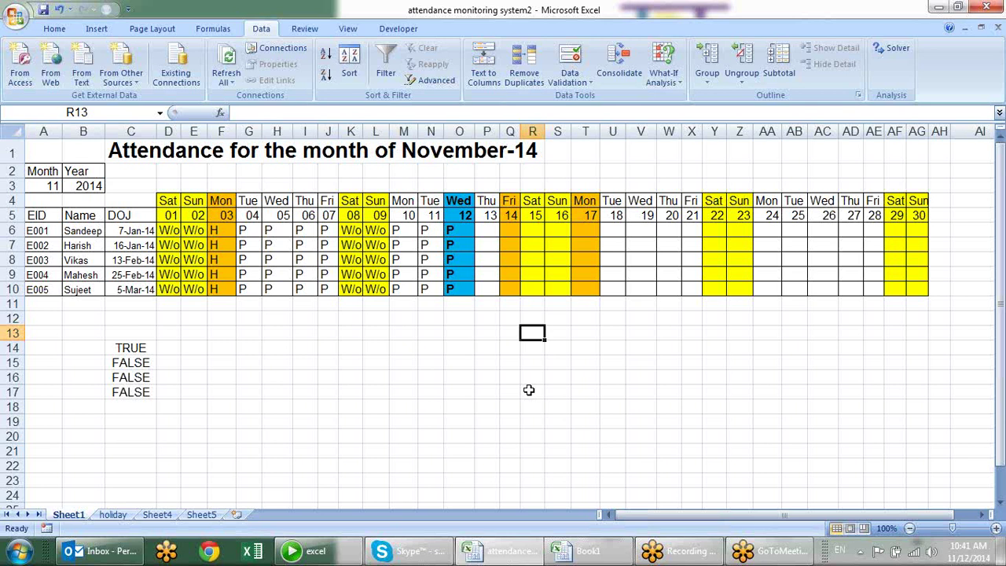
pyautogui.click(462, 373)
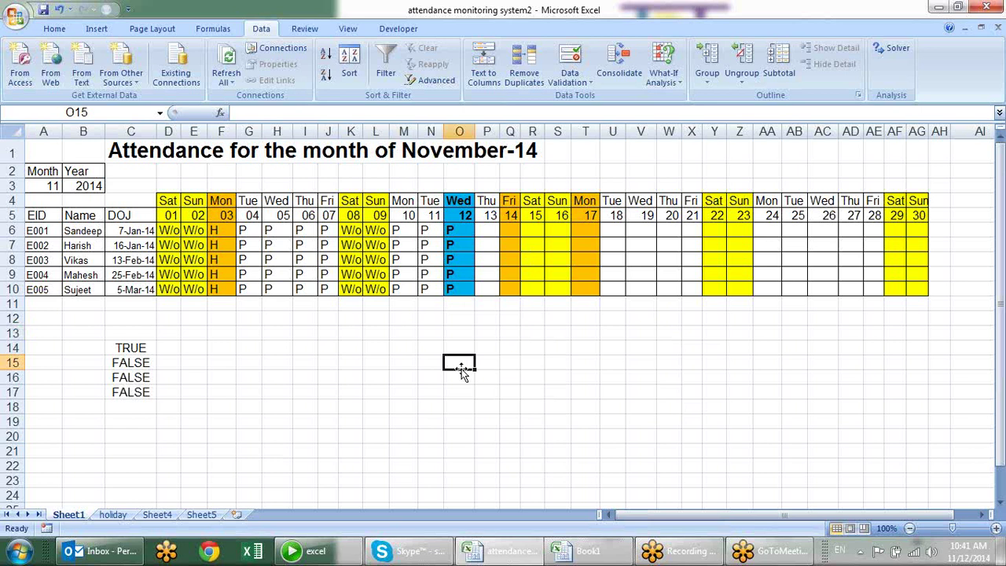
pyautogui.click(842, 420)
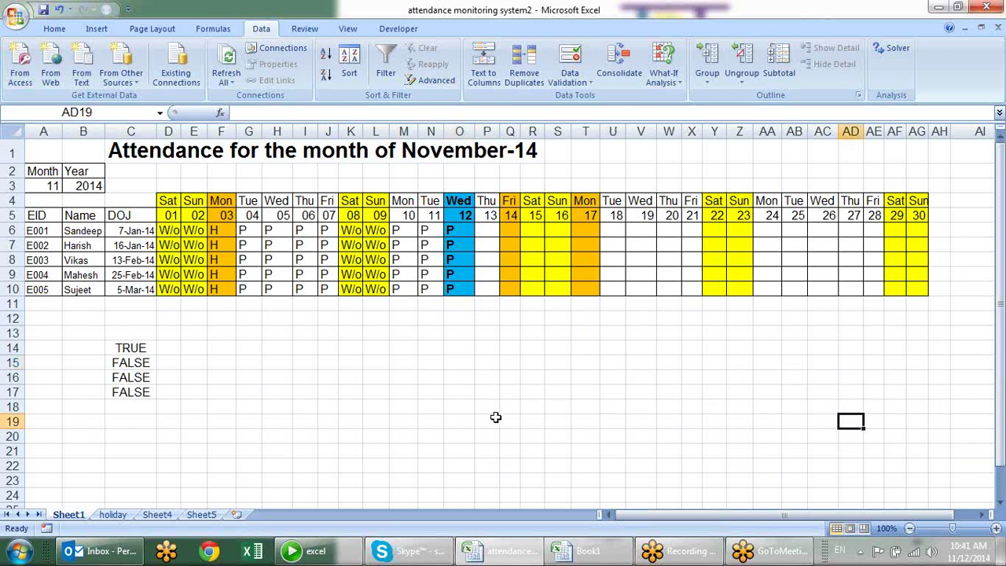
pyautogui.click(987, 6)
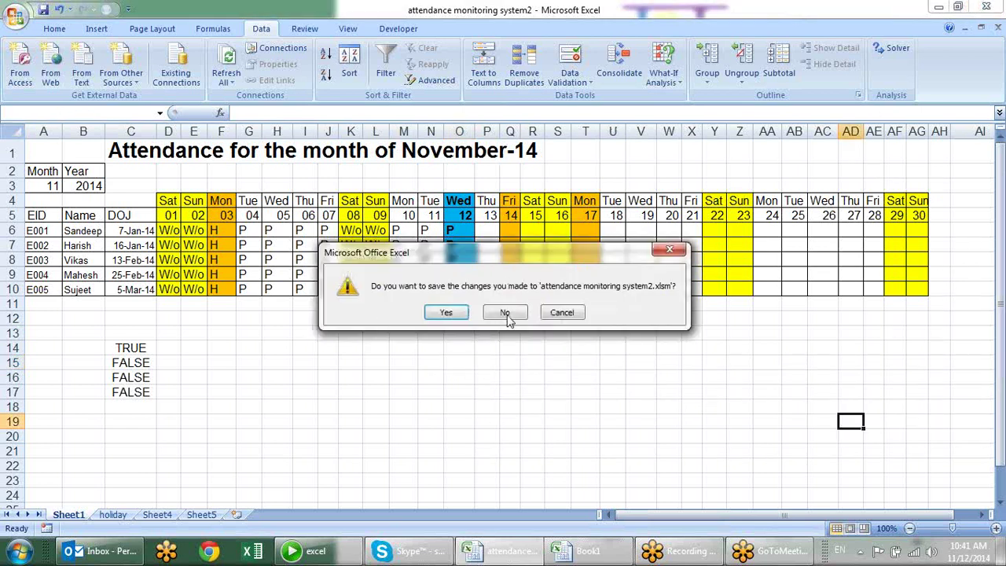
# Close the attendance workbook without saving and show the Formulas ribbon in Book1.
pyautogui.click(506, 314)
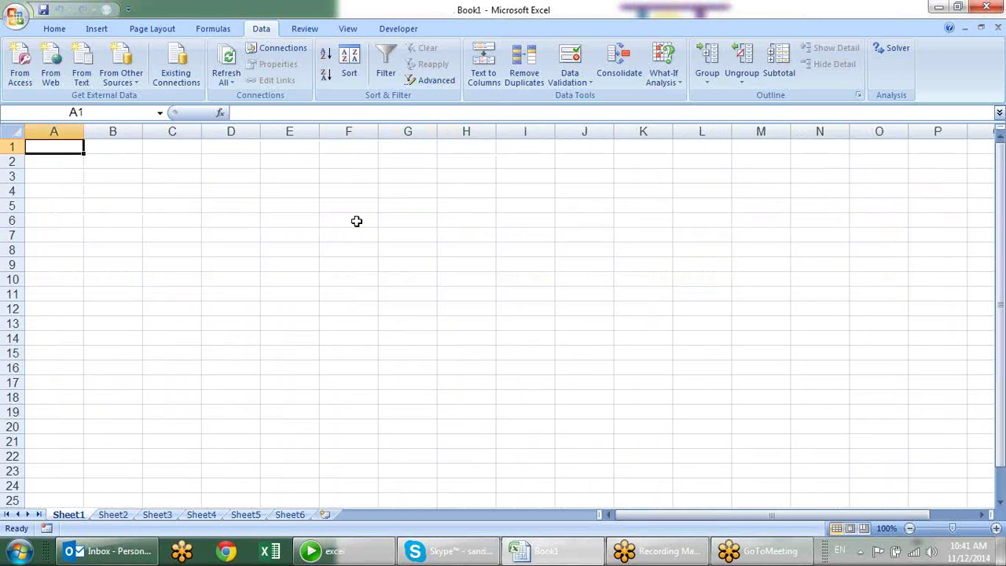
pyautogui.click(385, 206)
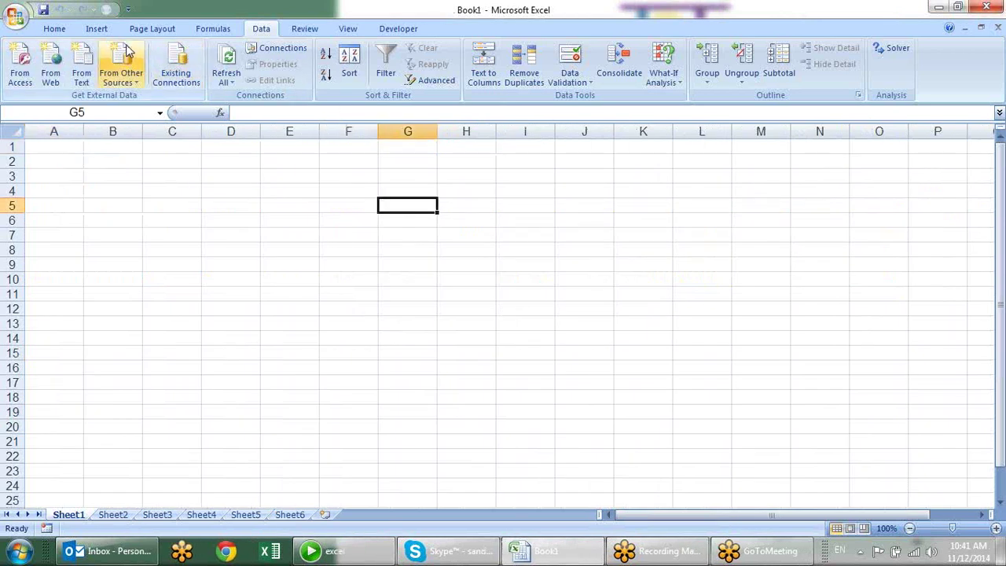
pyautogui.click(220, 29)
pyautogui.click(253, 192)
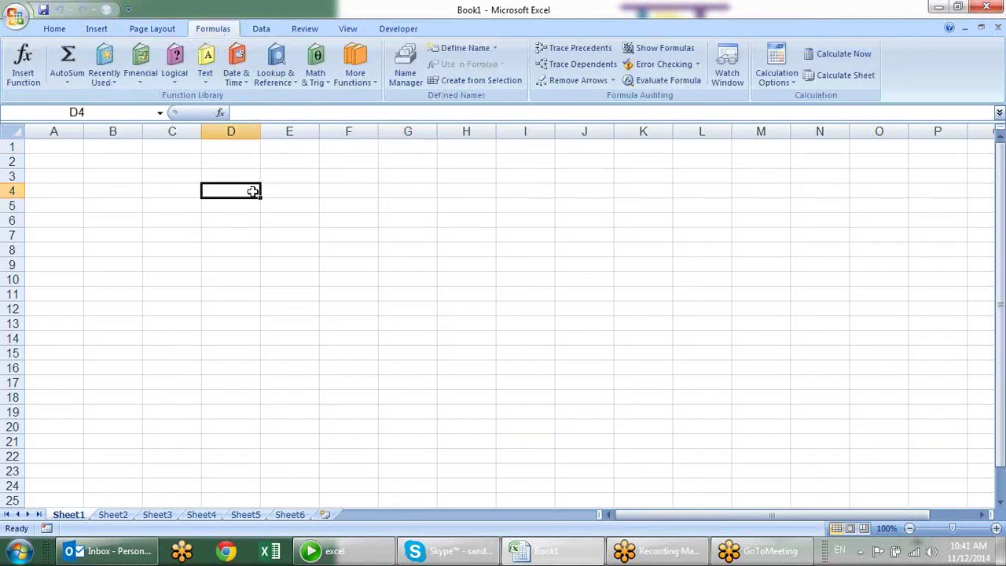
# Browse the Text and Logical function lists without inserting anything, ending on cell C2.
pyautogui.click(206, 73)
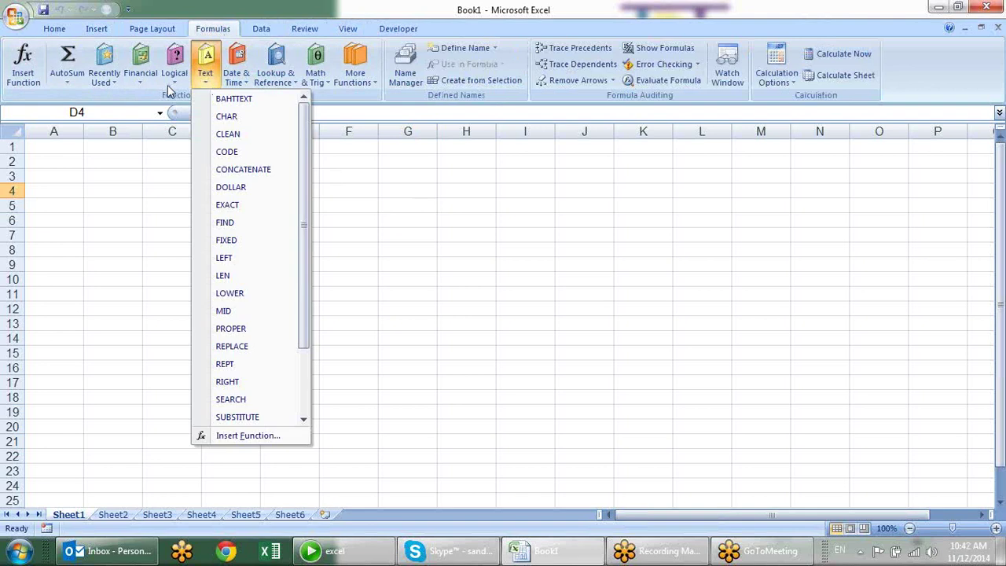
pyautogui.click(170, 85)
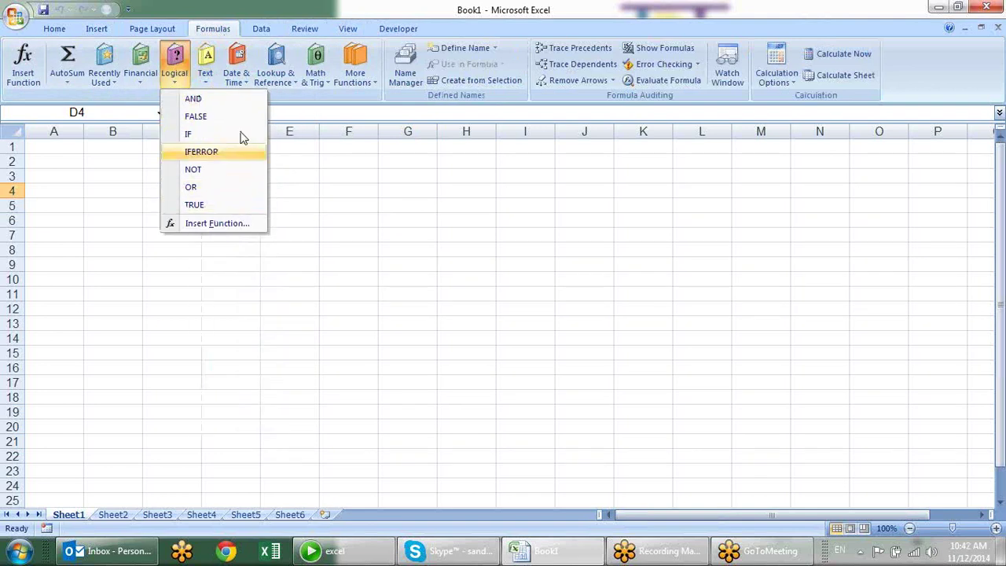
pyautogui.click(206, 75)
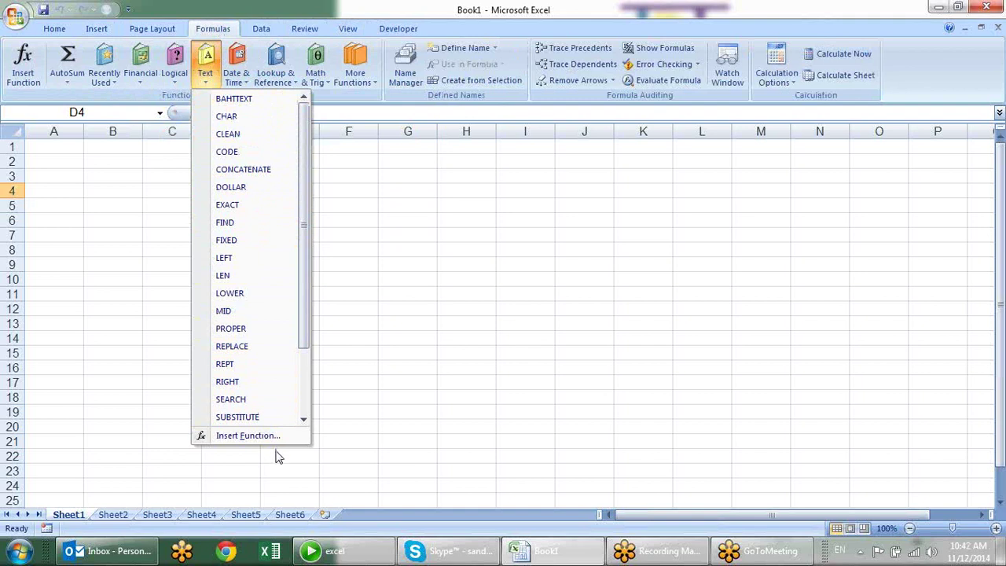
pyautogui.click(387, 182)
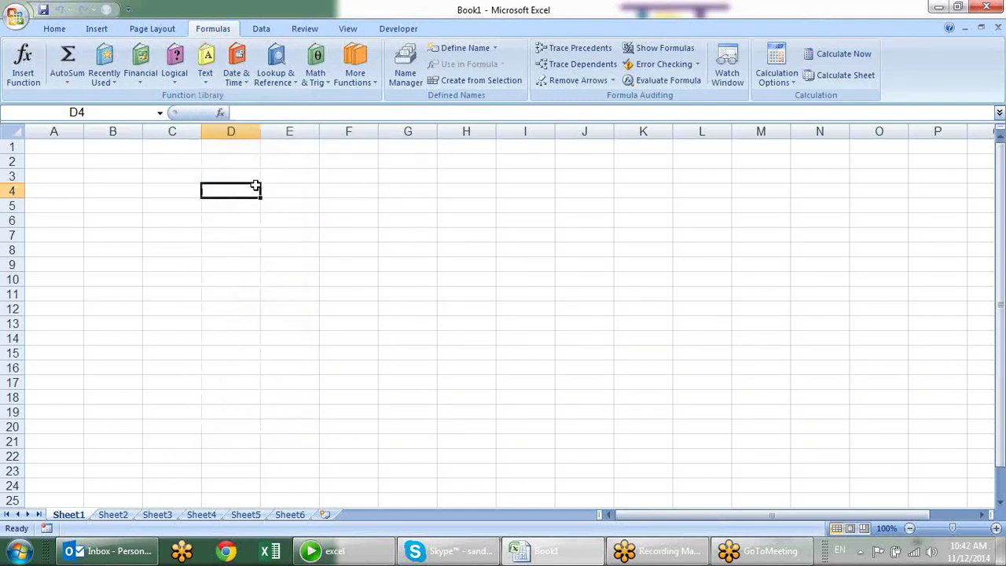
pyautogui.click(174, 178)
pyautogui.click(205, 175)
pyautogui.click(185, 162)
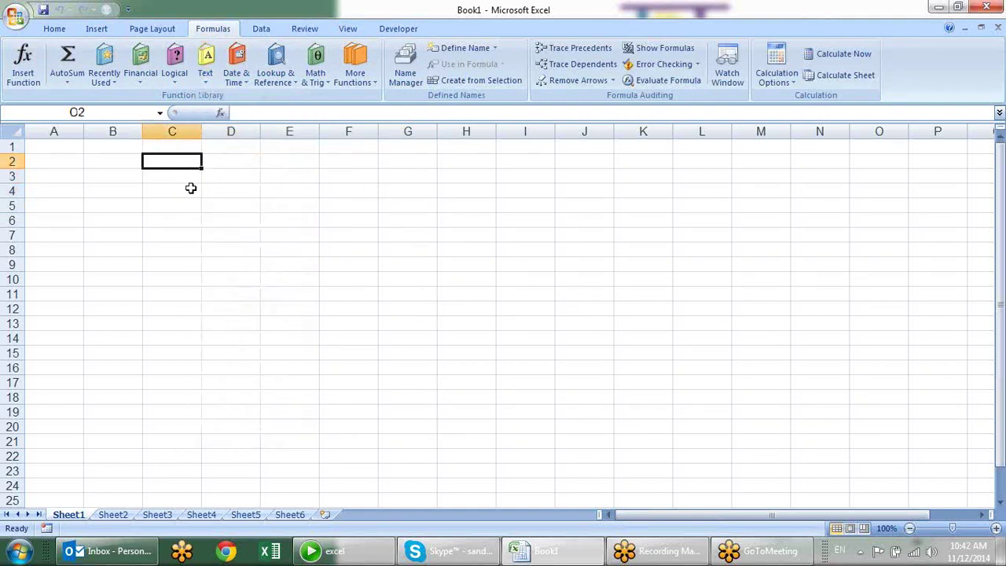
pyautogui.write('=baht')
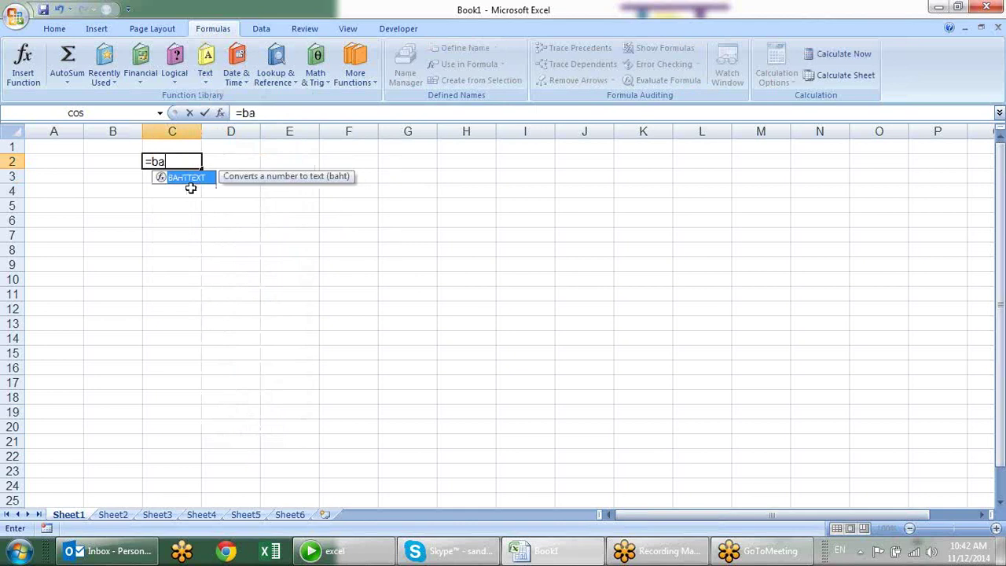
pyautogui.press('Tab')
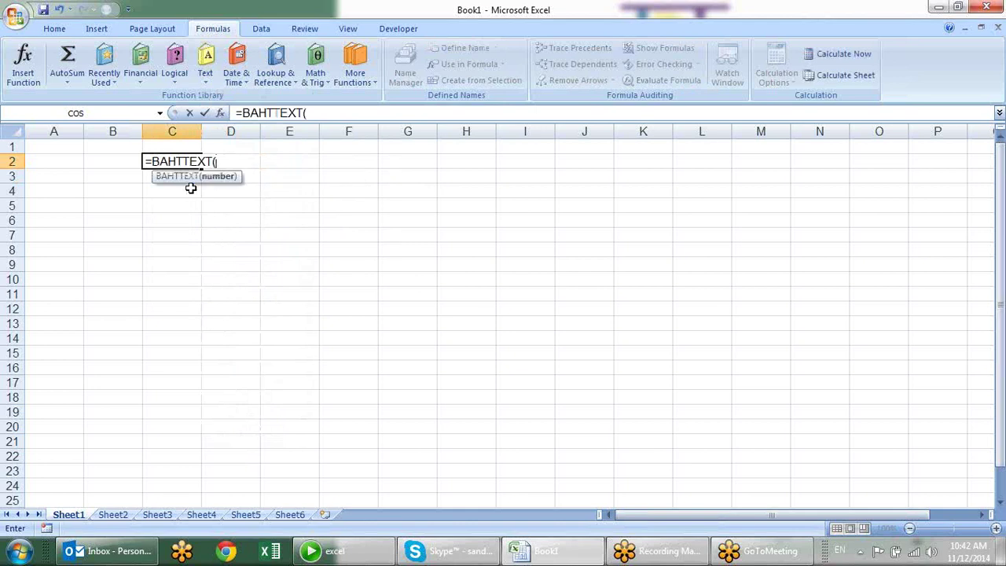
pyautogui.click(132, 159)
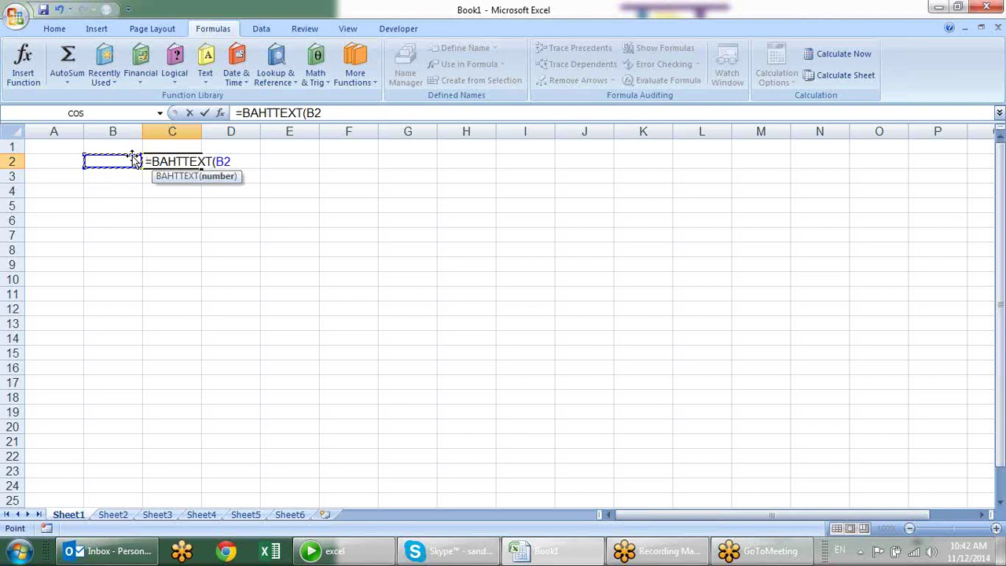
pyautogui.press('Return')
pyautogui.press('Up')
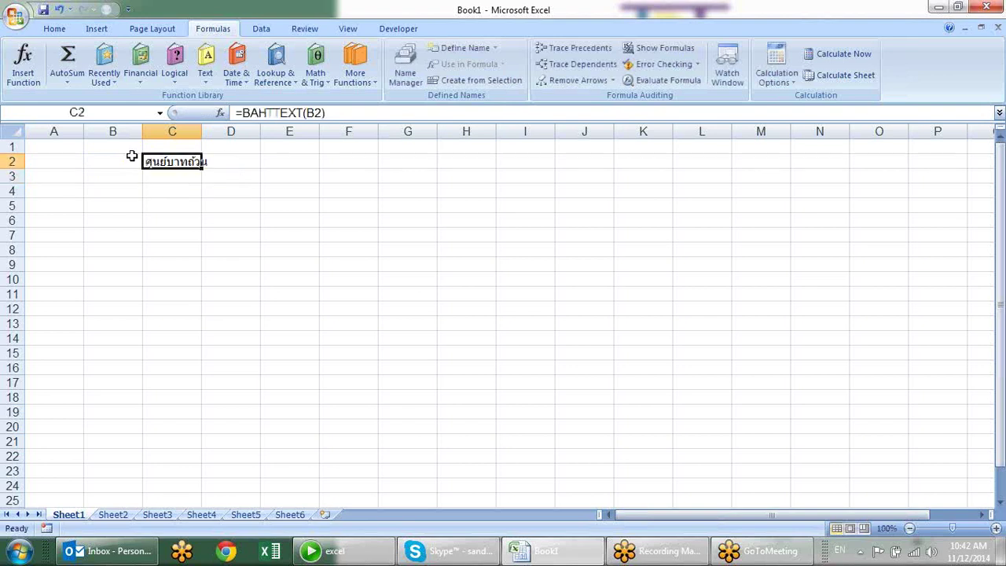
pyautogui.press('Left')
pyautogui.write('1234')
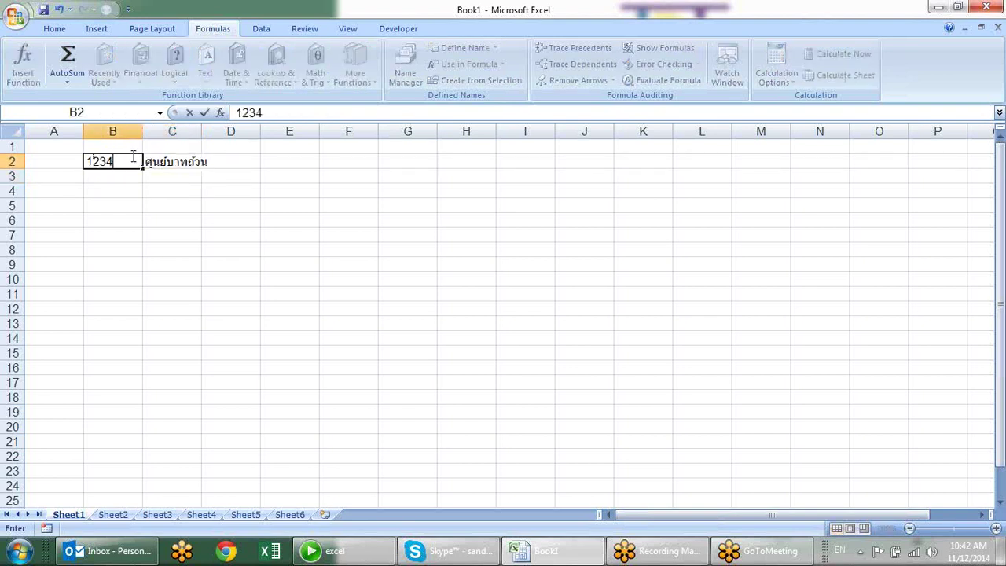
pyautogui.press('Return')
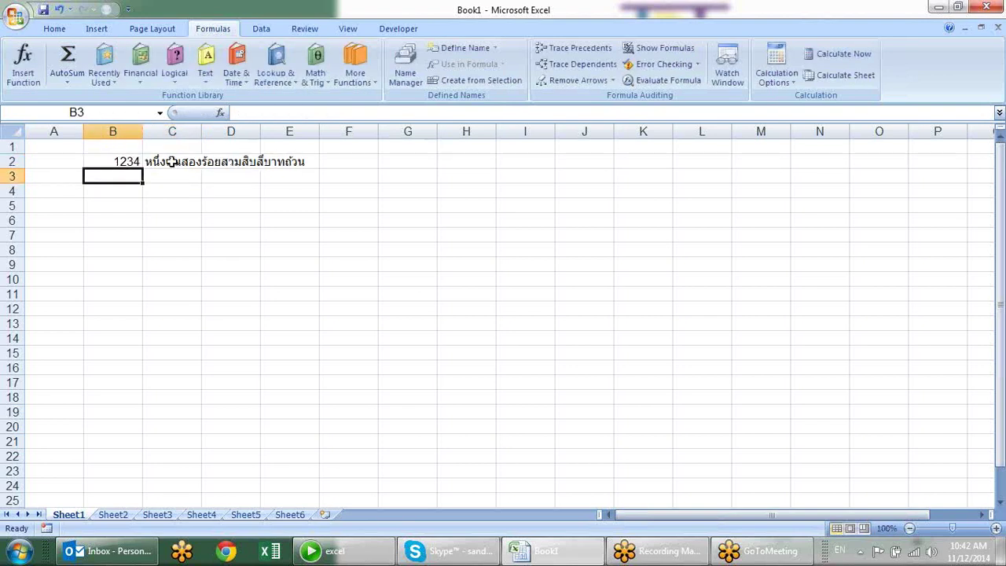
pyautogui.click(170, 165)
pyautogui.moveTo(118, 162); pyautogui.dragTo(166, 161)
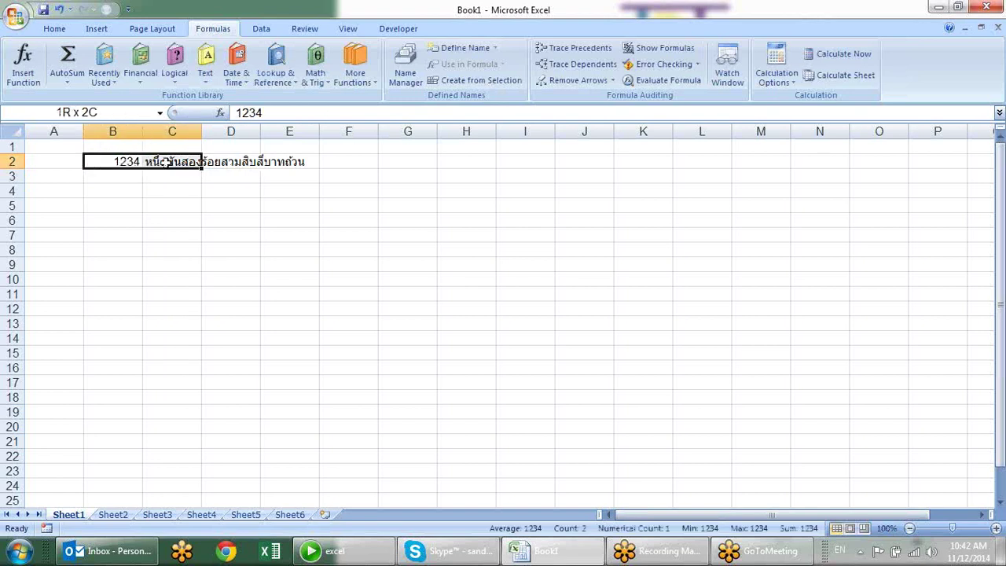
pyautogui.press('Delete')
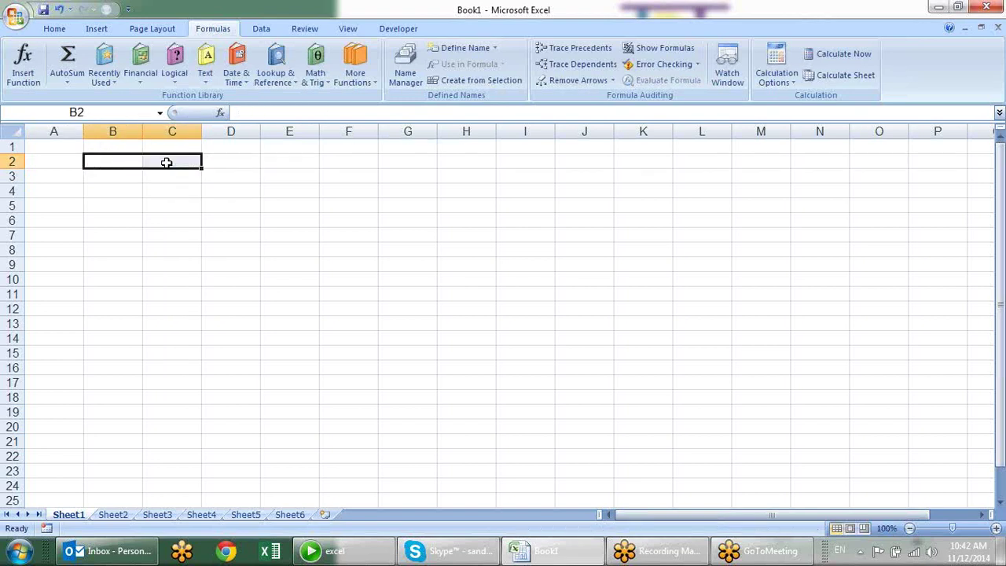
pyautogui.click(177, 181)
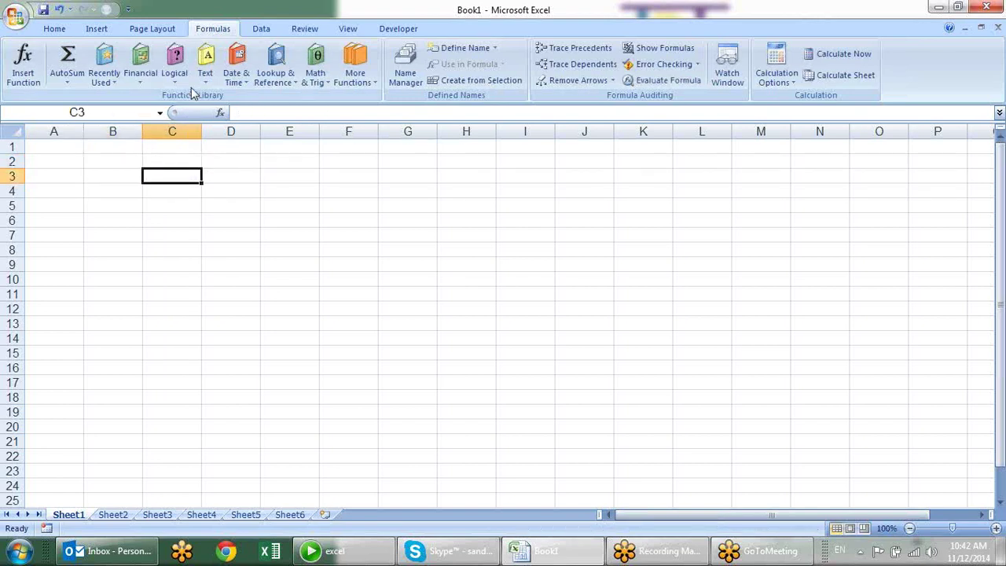
pyautogui.click(237, 79)
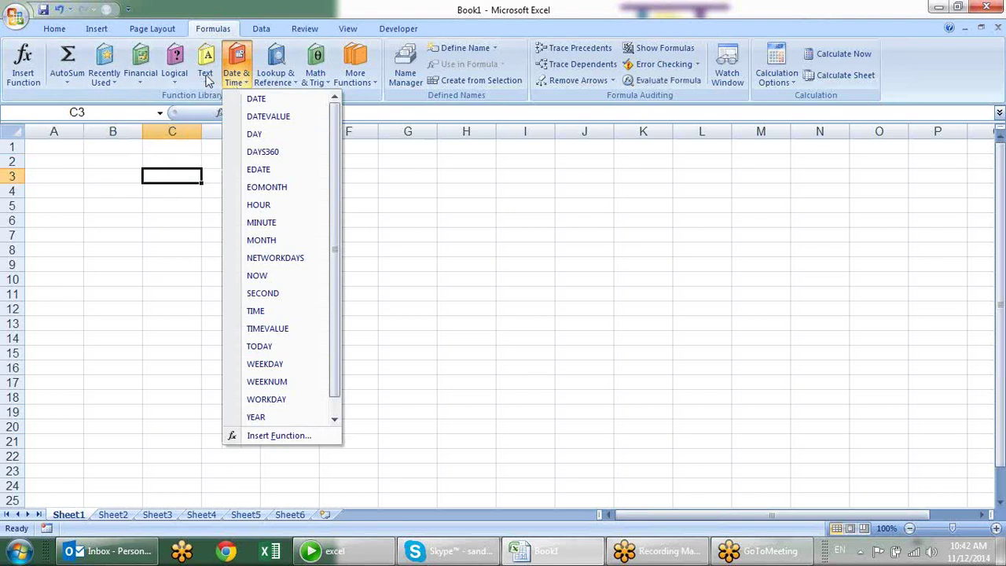
pyautogui.click(207, 79)
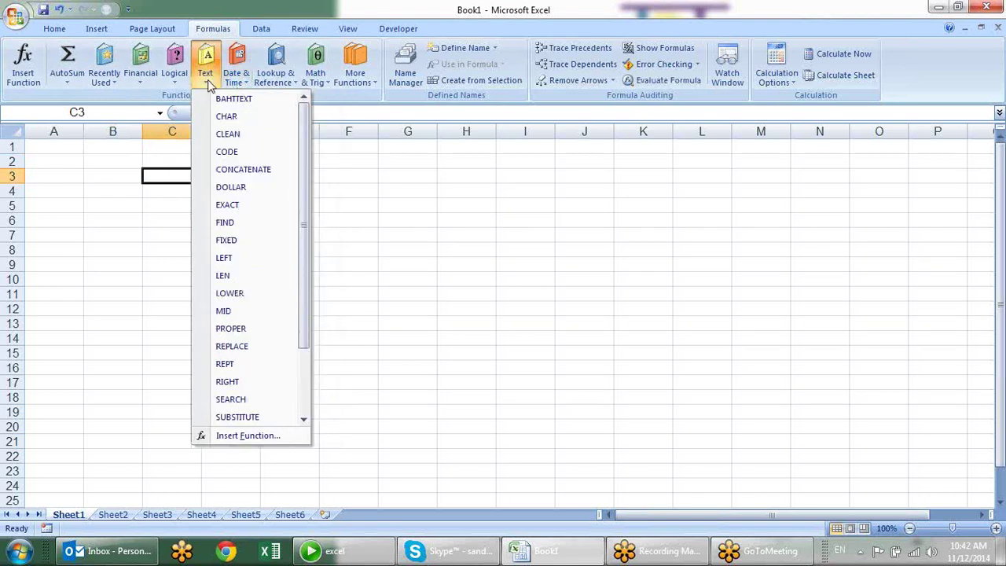
pyautogui.click(332, 181)
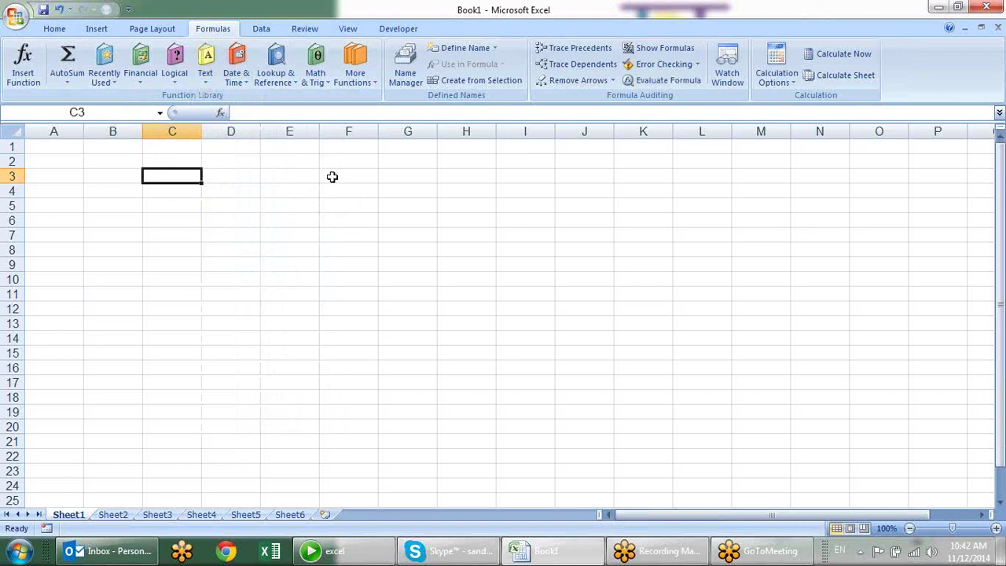
pyautogui.click(201, 79)
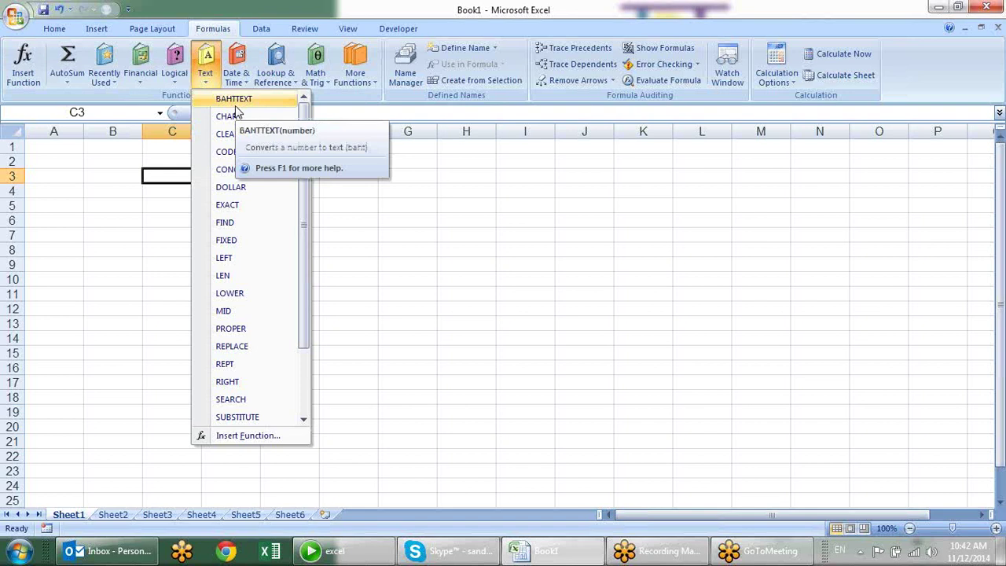
pyautogui.press('Escape')
# Put 123 in C2 and enter =BAHTTEXT(C2) in D2.
pyautogui.click(193, 157)
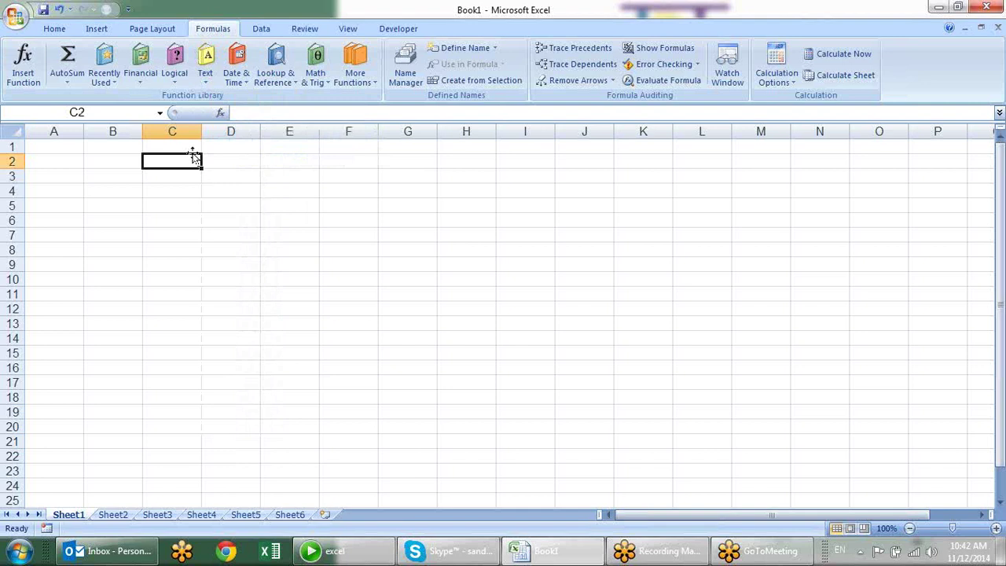
pyautogui.write('123')
pyautogui.press('Tab')
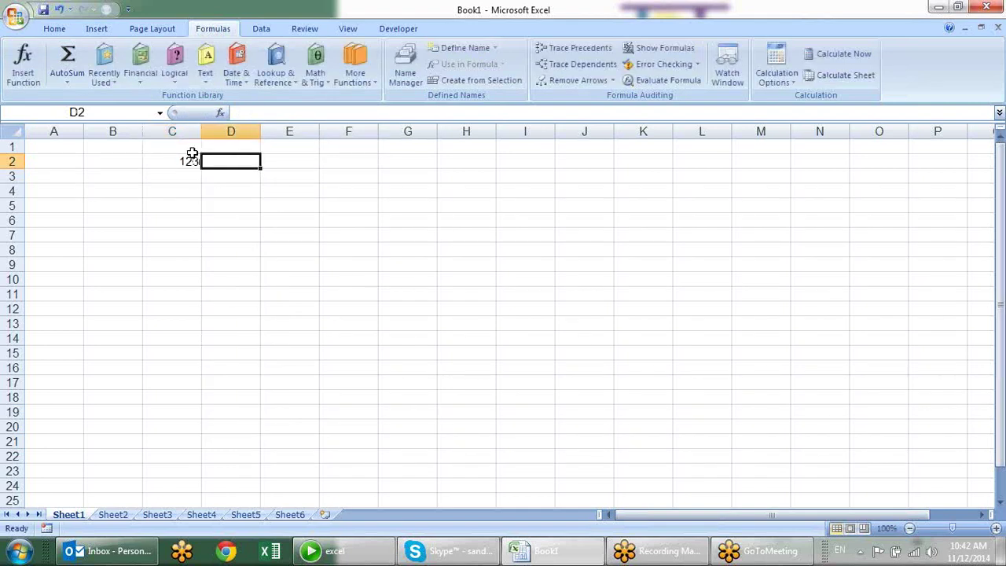
pyautogui.write('=')
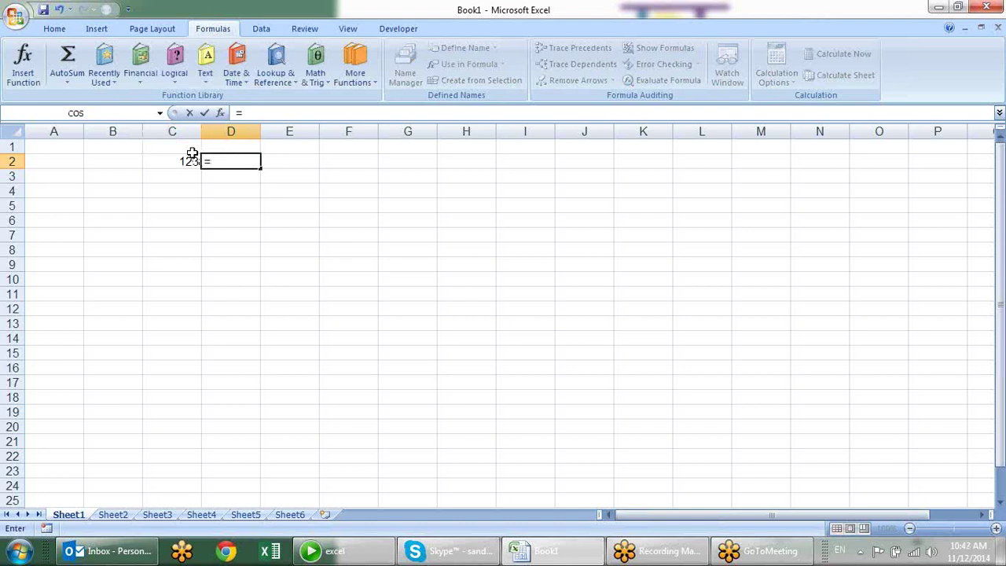
pyautogui.write('ba')
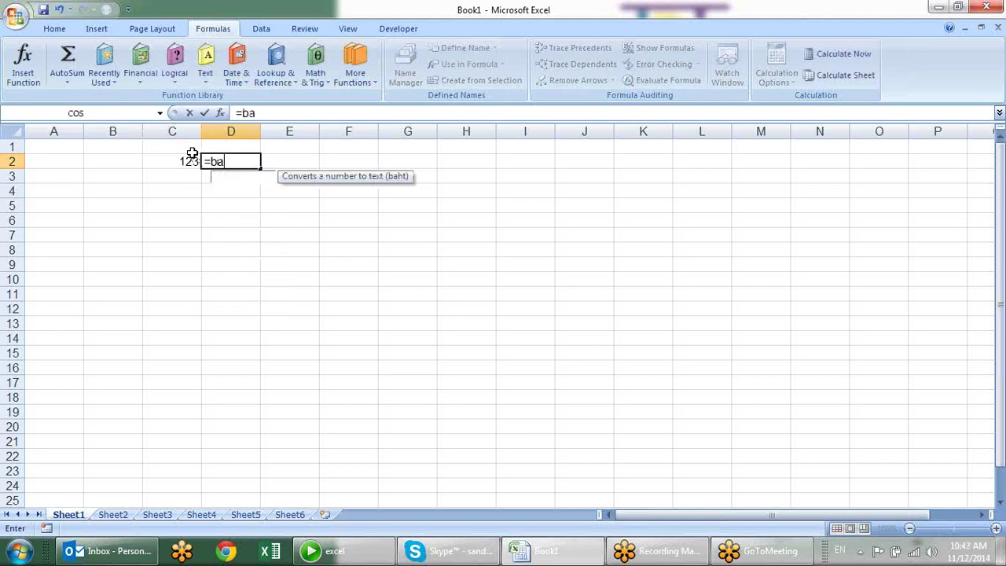
pyautogui.press('Tab')
pyautogui.click(191, 154)
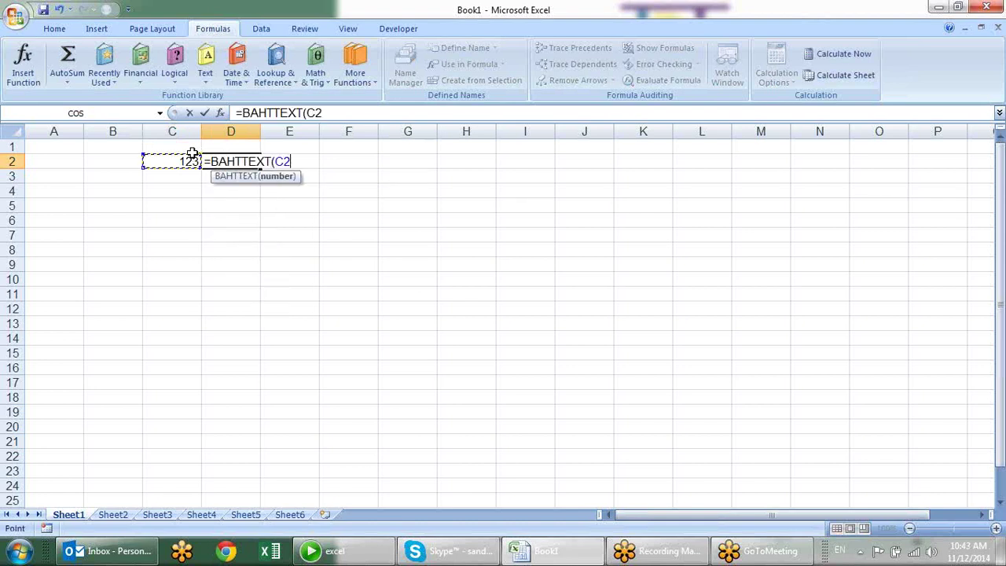
pyautogui.press('Return')
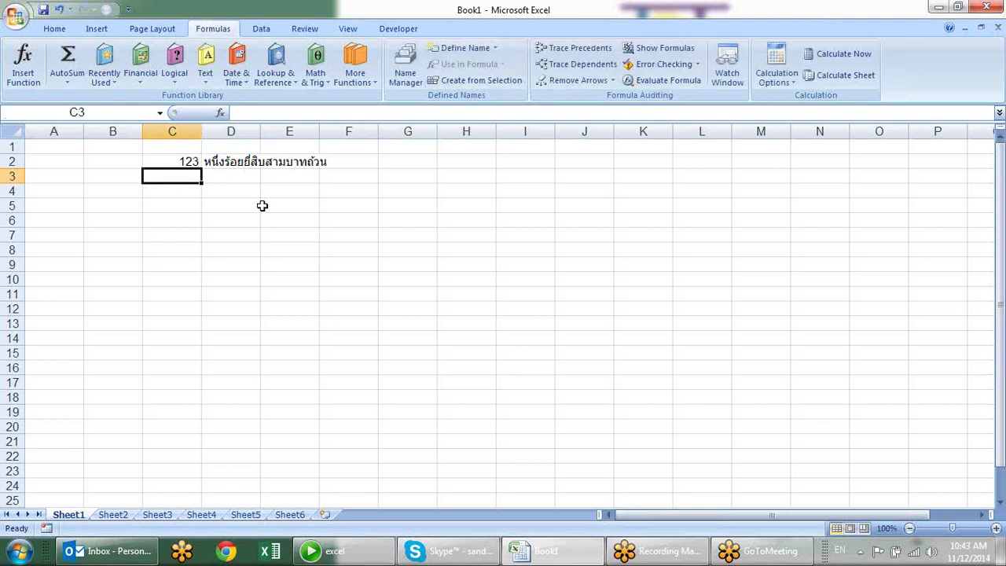
# Check the BAHTTEXT formula in D2, then delete it.
pyautogui.click(245, 161)
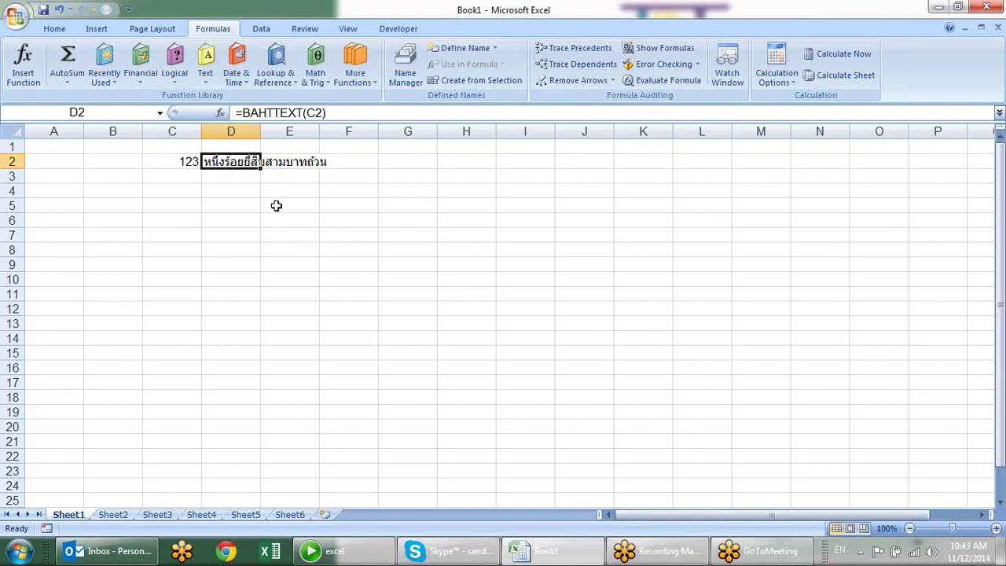
pyautogui.click(276, 205)
pyautogui.click(244, 162)
pyautogui.press('Delete')
# Replace 123 with the headings 'char' in C2 and 'code' in D2, then switch to Chrome.
pyautogui.click(180, 166)
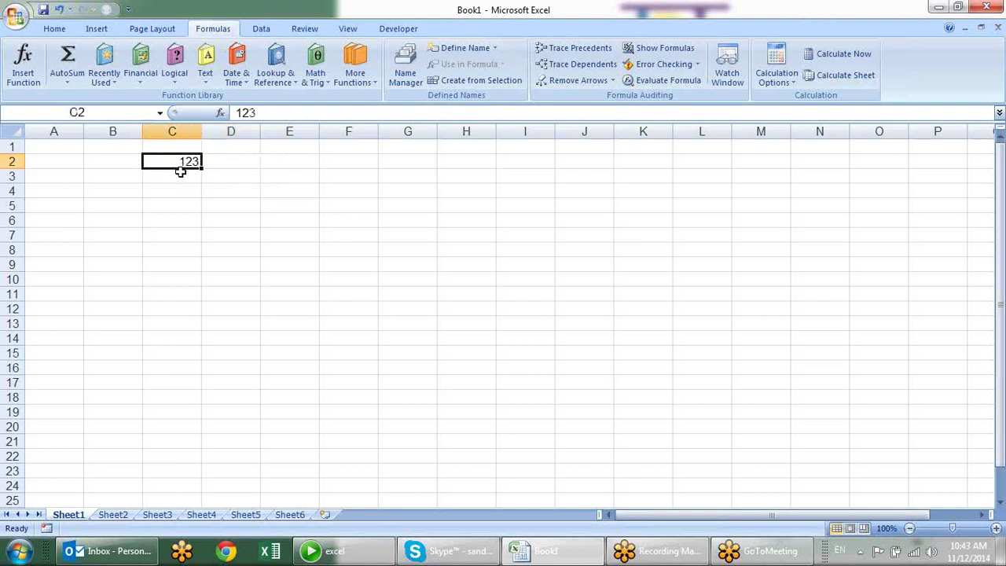
pyautogui.press('Delete')
pyautogui.write('char')
pyautogui.press('Tab')
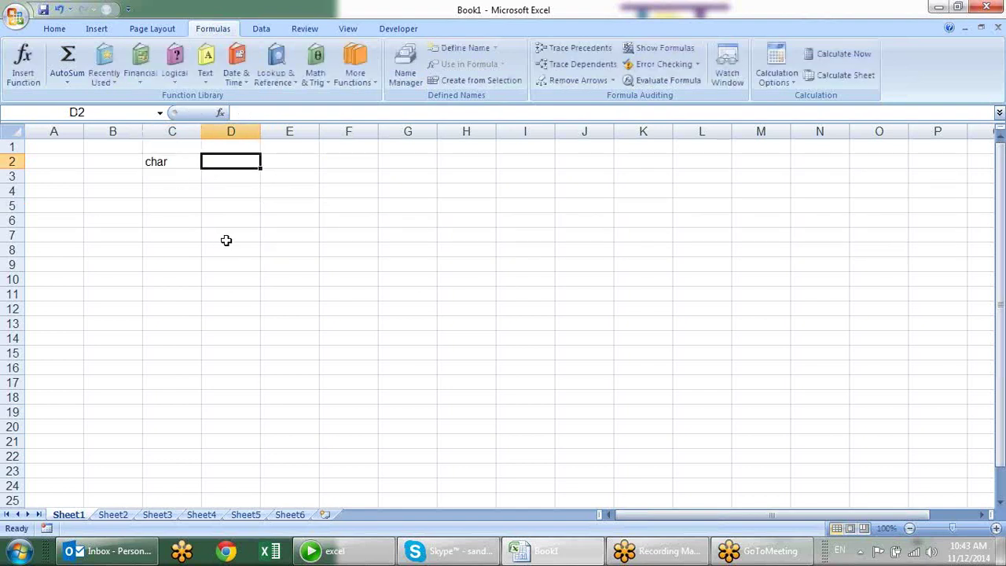
pyautogui.write('code')
pyautogui.press('Return')
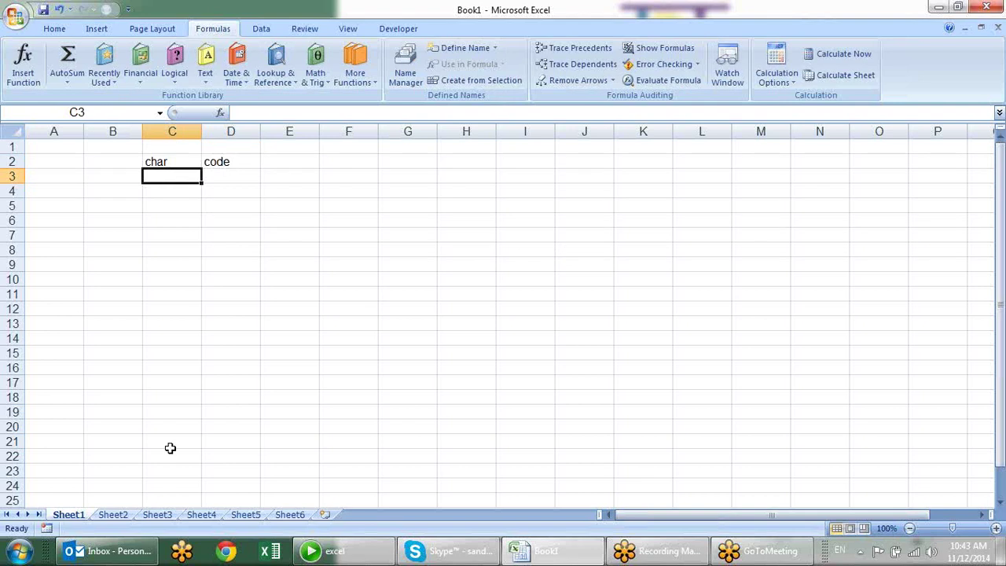
pyautogui.click(226, 551)
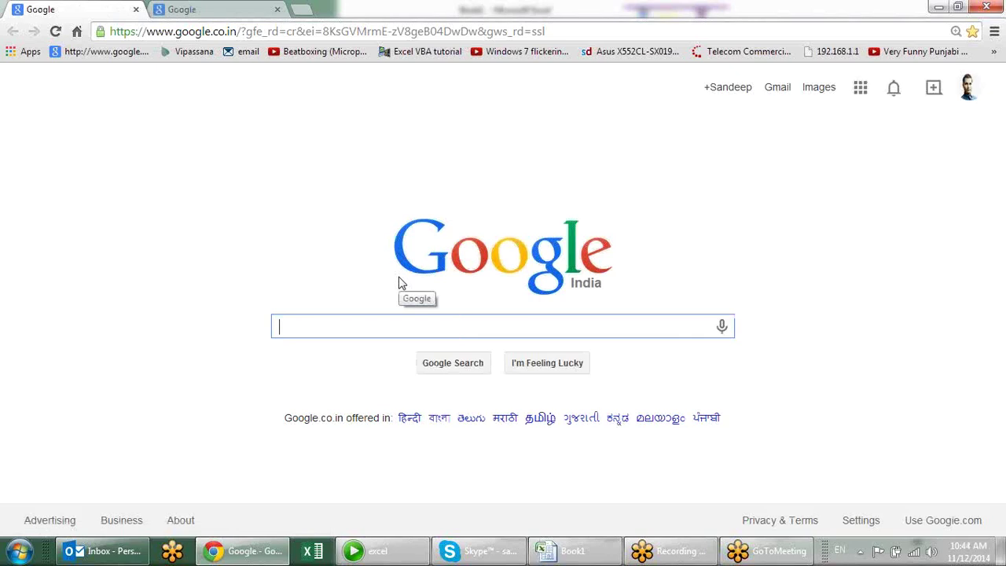
# Search Google for 'ascii value' by picking the suggestion after typing 'asci'.
pyautogui.write('ab')
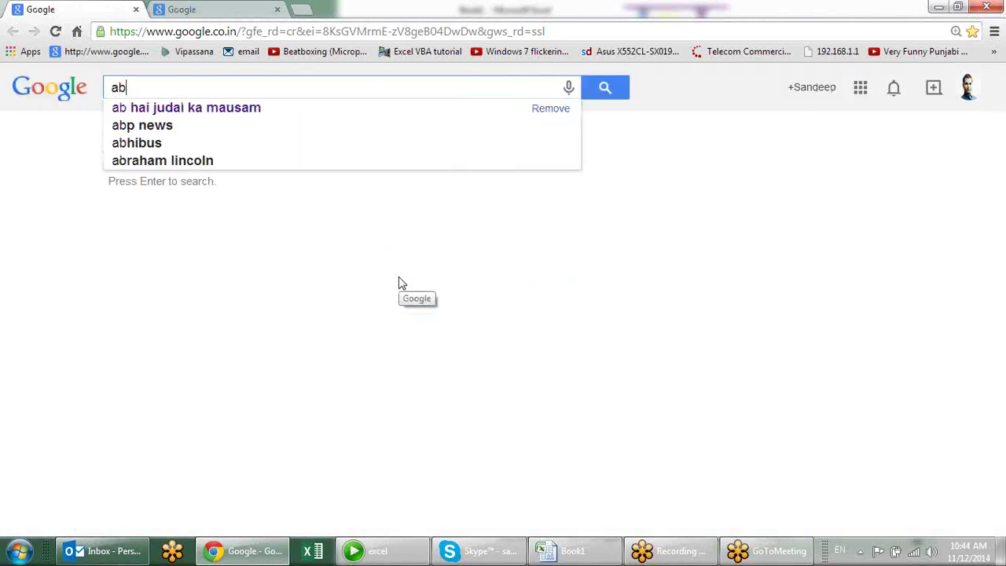
pyautogui.write('sci')
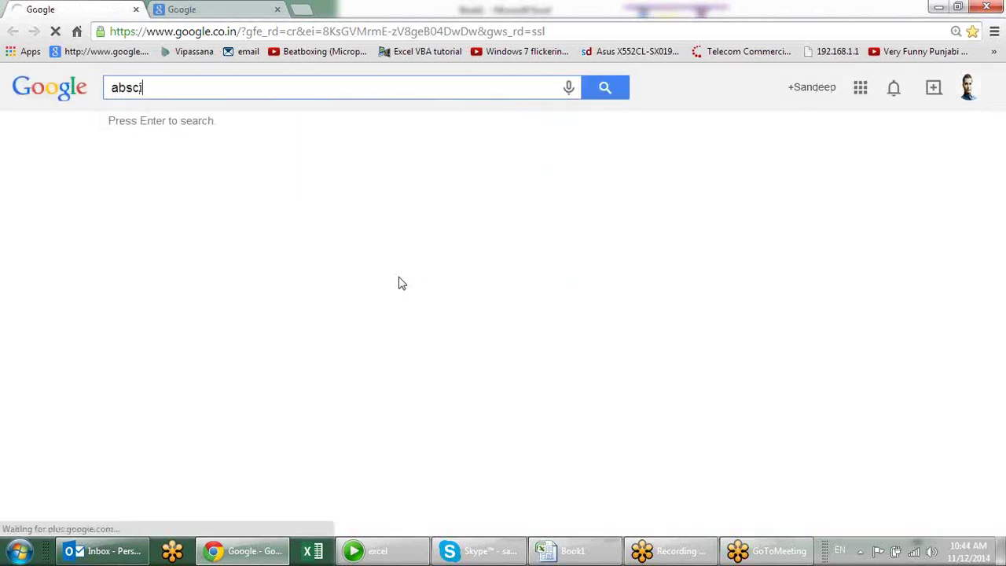
pyautogui.press('BackSpace')
pyautogui.press('BackSpace')
pyautogui.press('BackSpace')
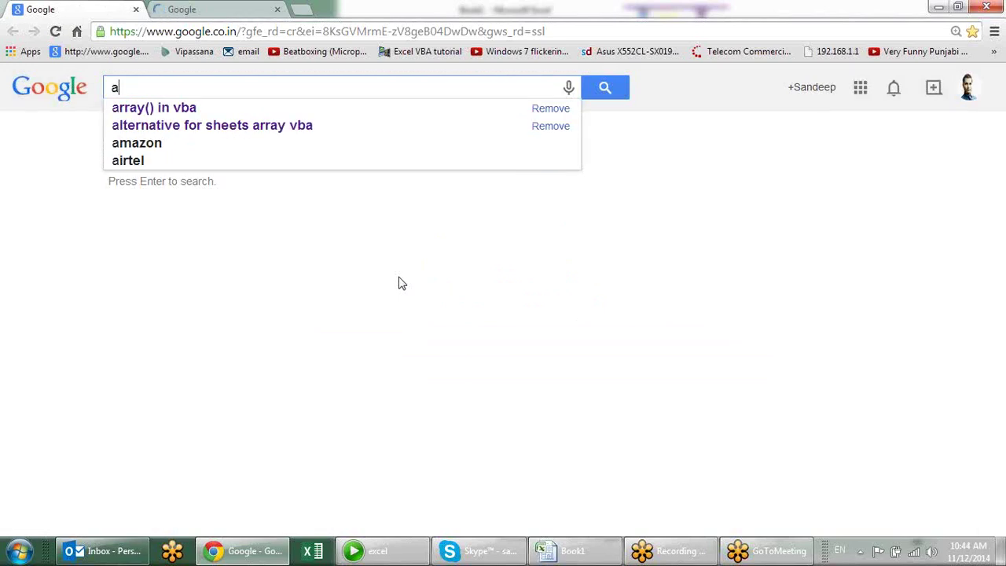
pyautogui.write('asc')
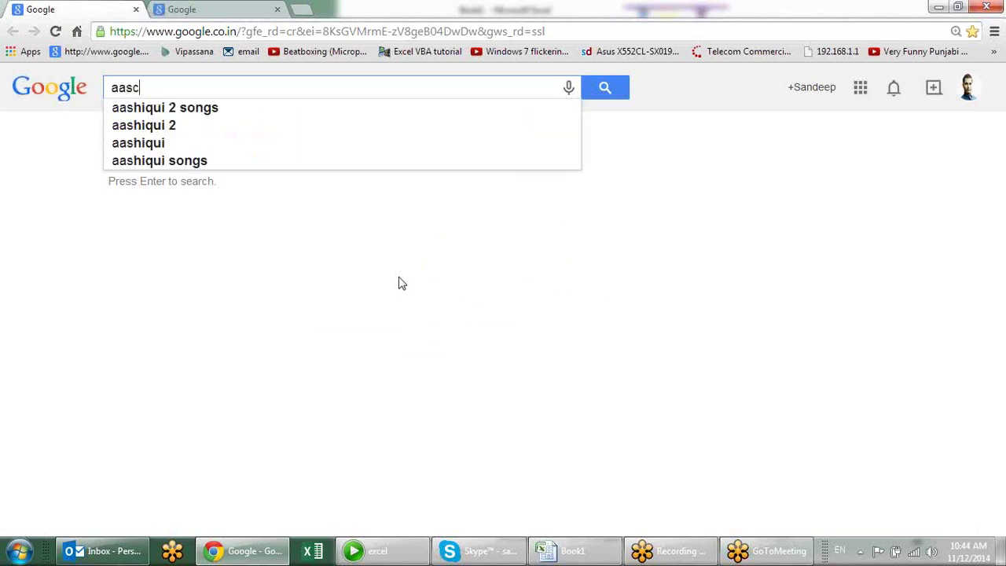
pyautogui.write('i')
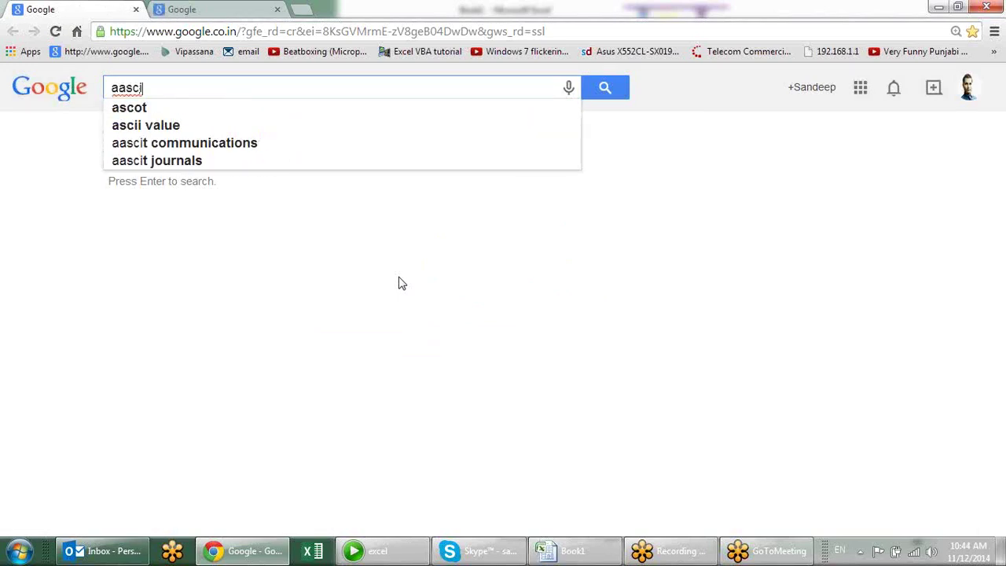
pyautogui.press('Down')
pyautogui.press('Down')
pyautogui.press('Return')
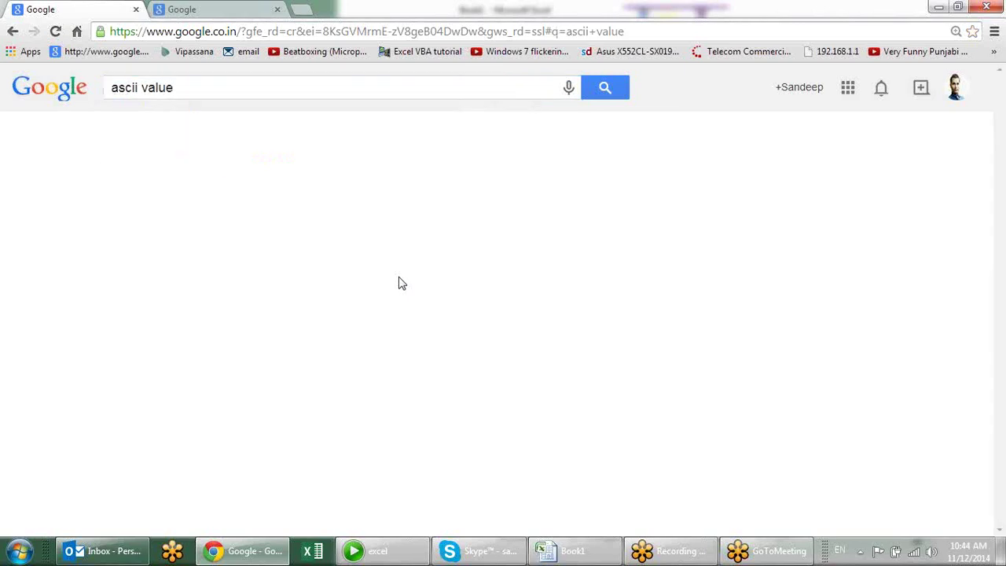
# Open the 'Ascii Table - ASCII character codes' result and scroll to its Dec/Hex/Oct/Html/Char chart.
pyautogui.click(166, 217)
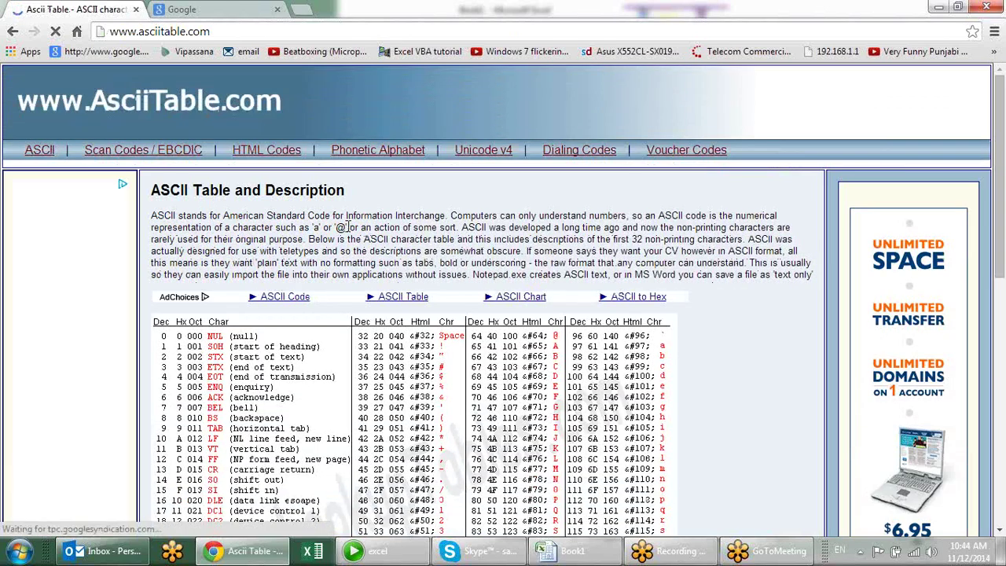
pyautogui.scroll(-2, 338, 231)
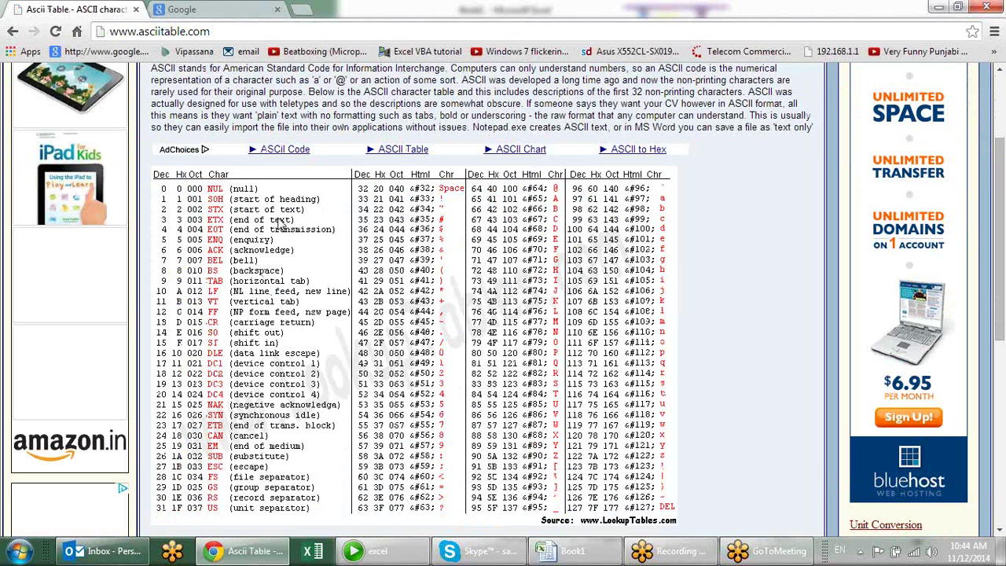
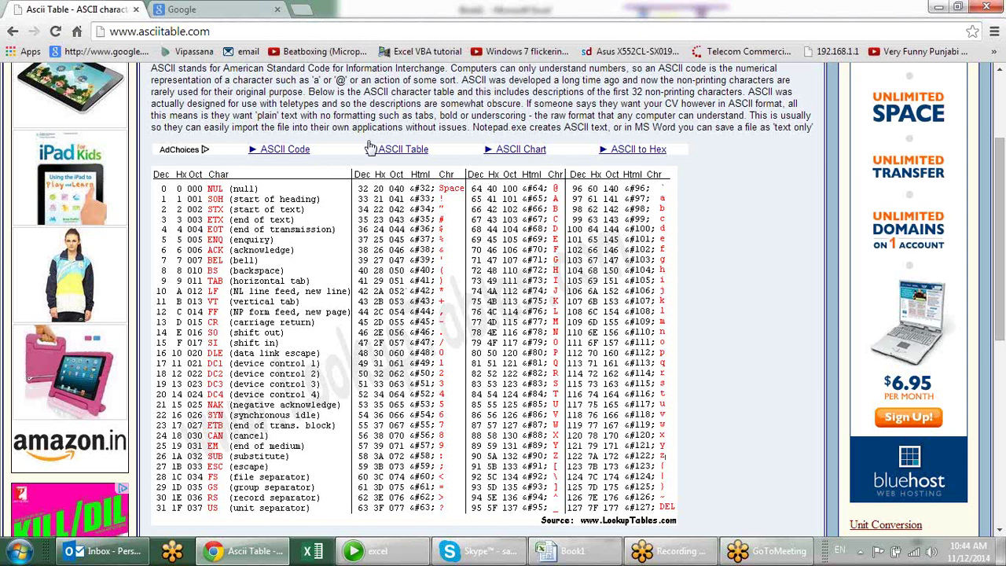
# Switch from the Chrome ASCII table page back to the Excel Book1 workbook.
pyautogui.hotkey('alt', 'Tab')
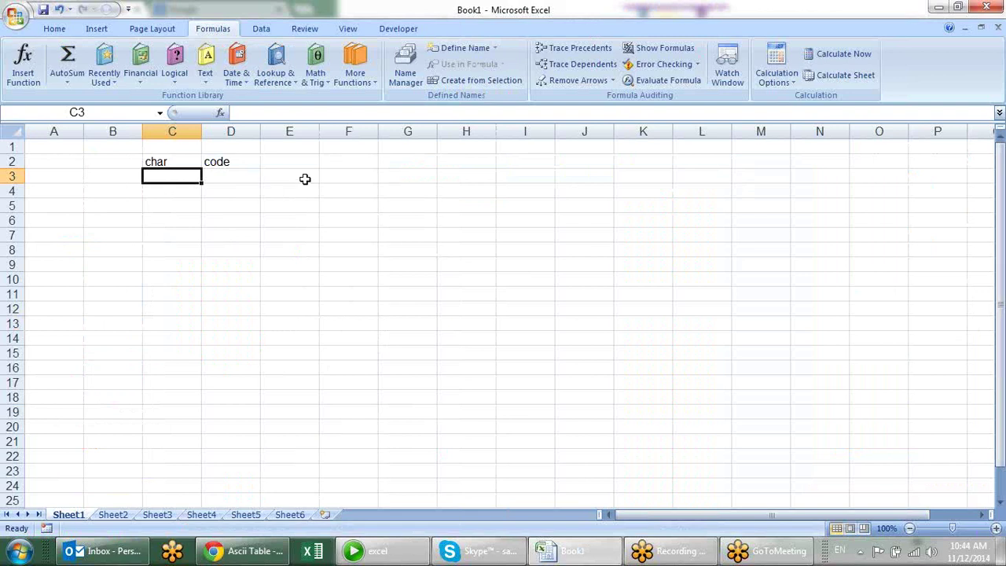
# Enter 'sandeep' in E3 and =UPPER(E3) in F3 to show it in capitals.
pyautogui.click(300, 178)
pyautogui.write('sandeep')
pyautogui.press('Tab')
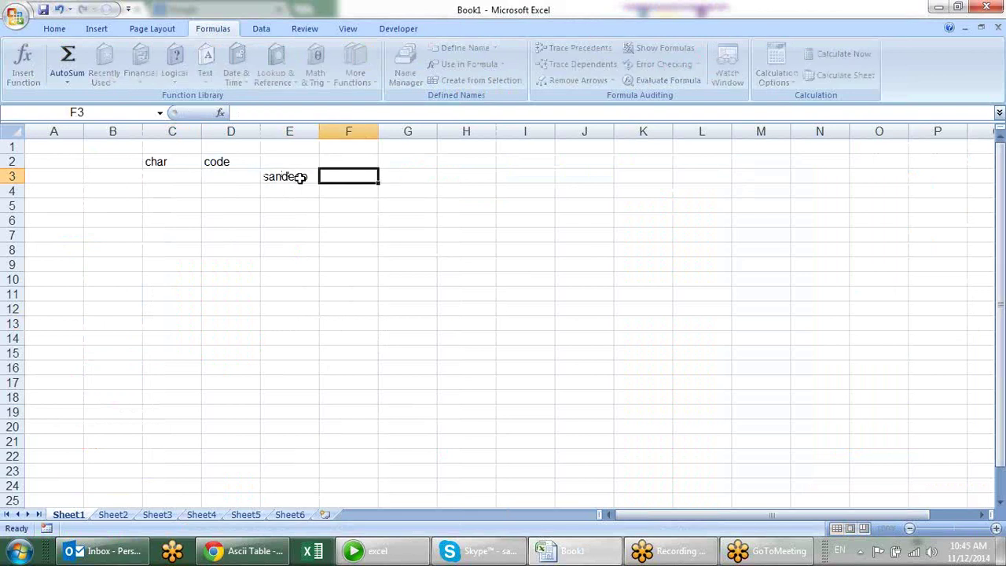
pyautogui.write('=u')
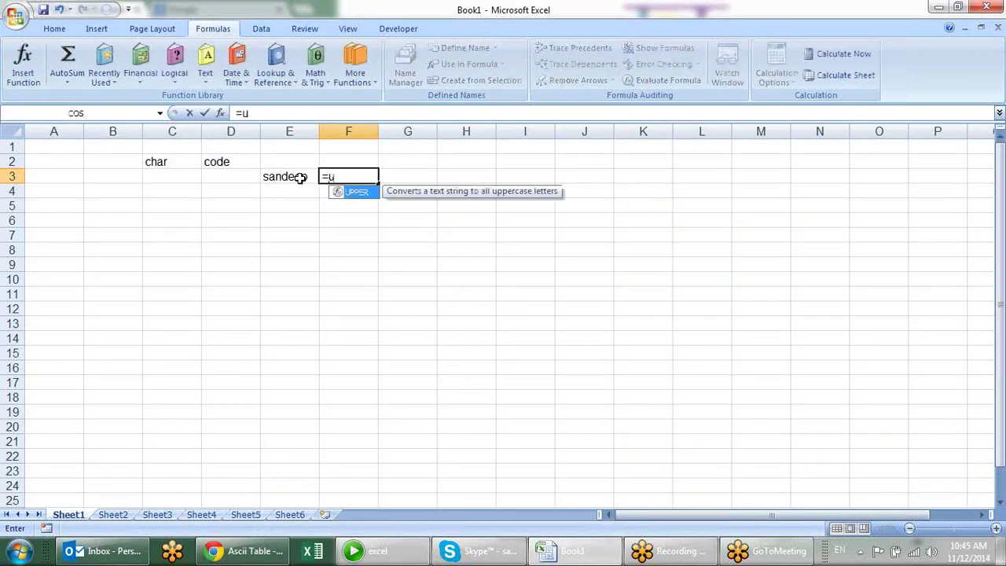
pyautogui.press('Tab')
pyautogui.click(299, 178)
pyautogui.press('Return')
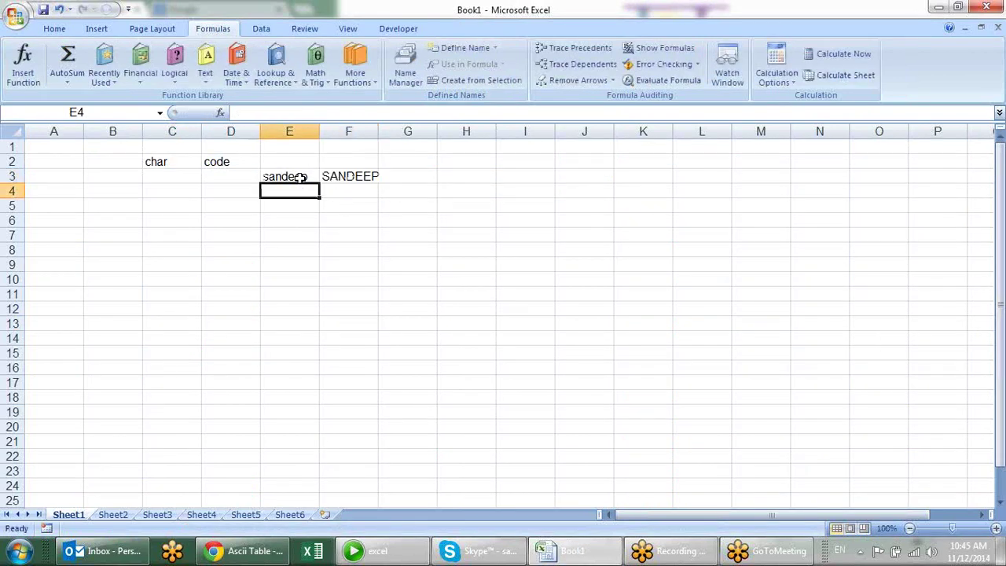
# Put =LOWER(F3) in F4 to turn the capitalised name back to lowercase.
pyautogui.click(371, 191)
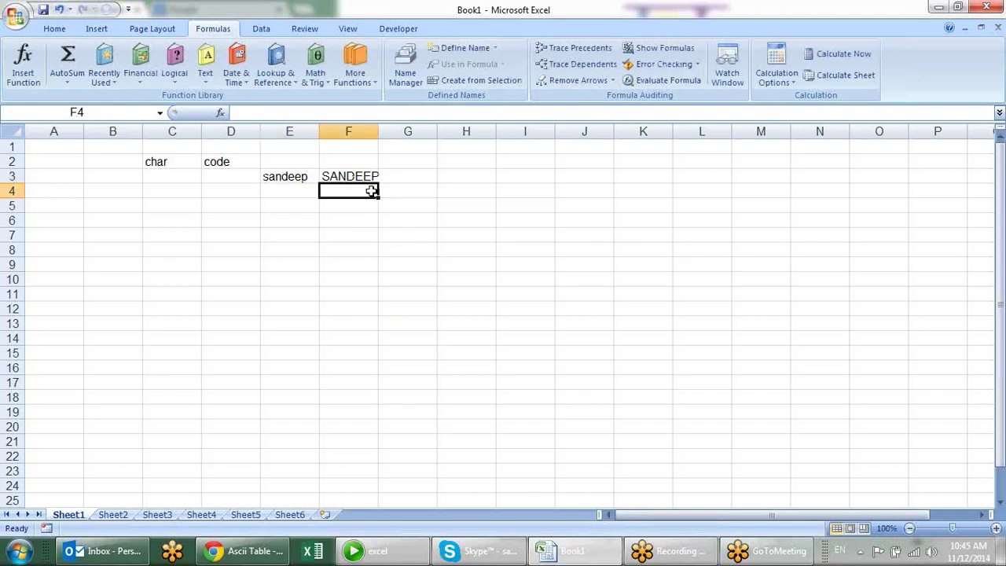
pyautogui.write('=low')
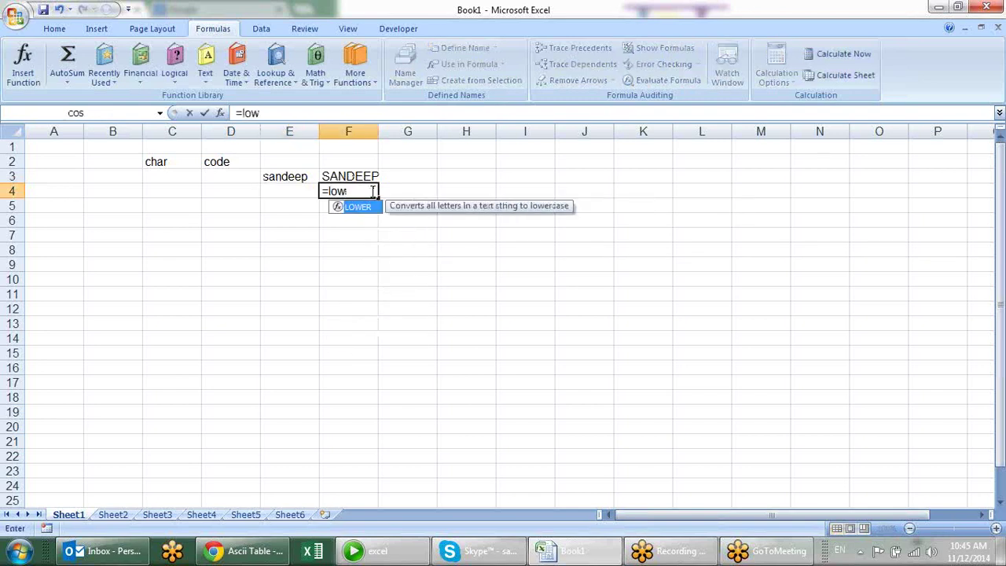
pyautogui.press('Tab')
pyautogui.press('Up')
pyautogui.press('Return')
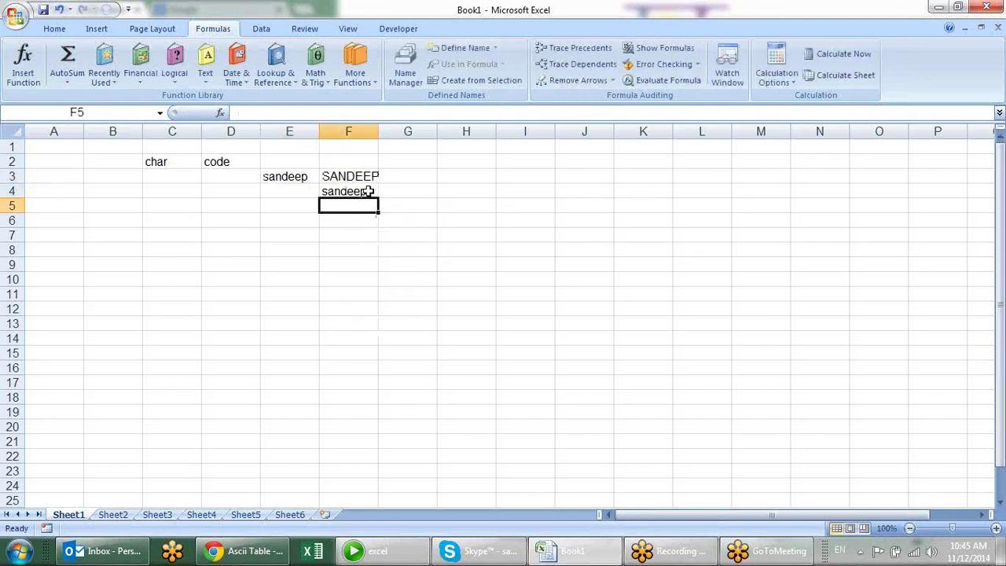
pyautogui.click(139, 176)
pyautogui.click(147, 180)
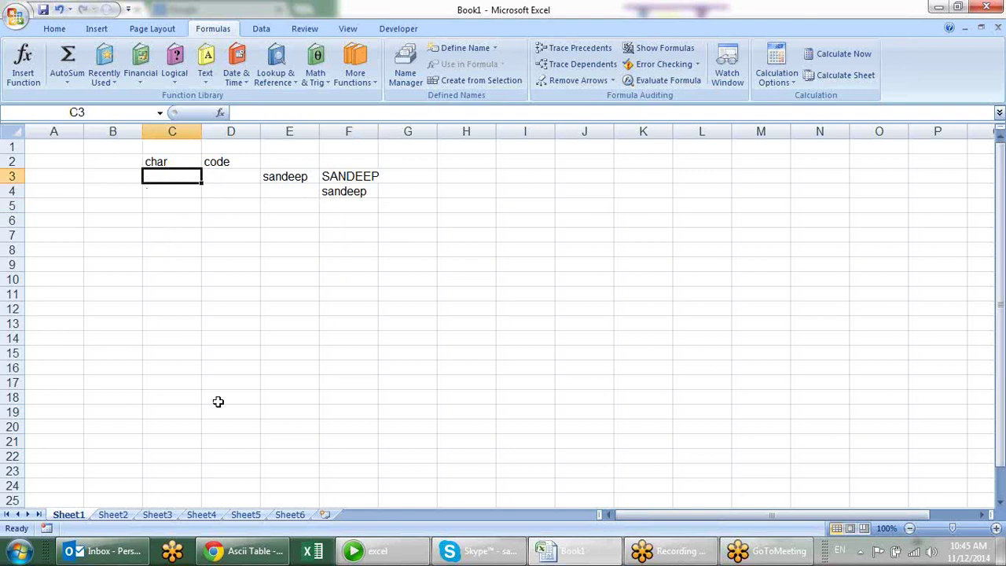
# Type A in B3 and enter =CODE(B3) in D3 so it shows 65.
pyautogui.press('Left')
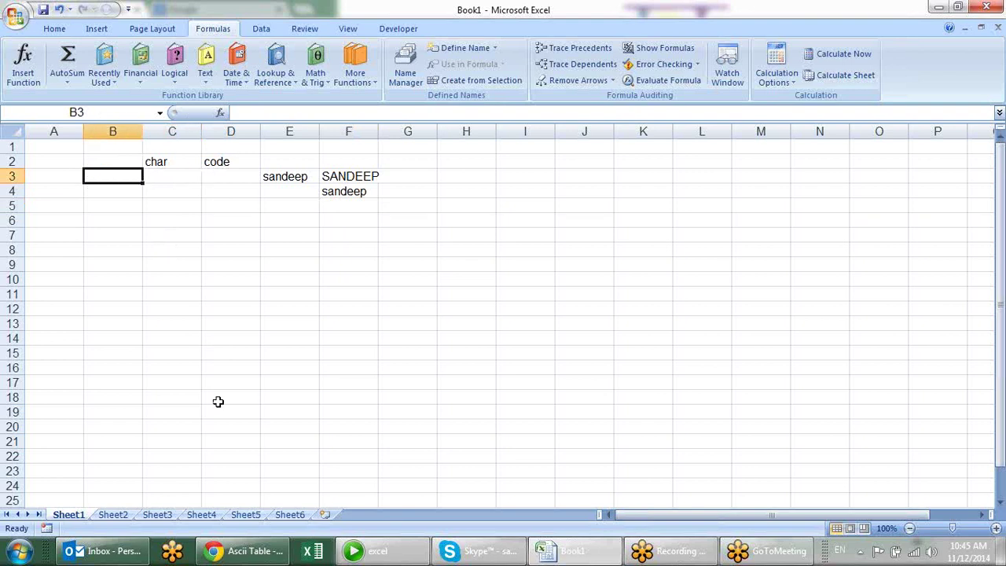
pyautogui.write('A')
pyautogui.press('Right')
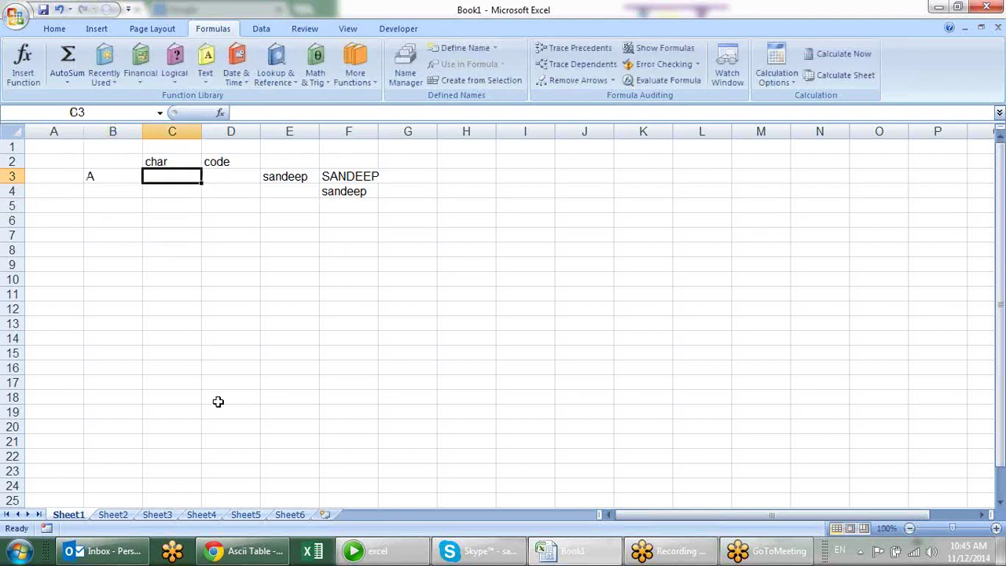
pyautogui.write('=cha')
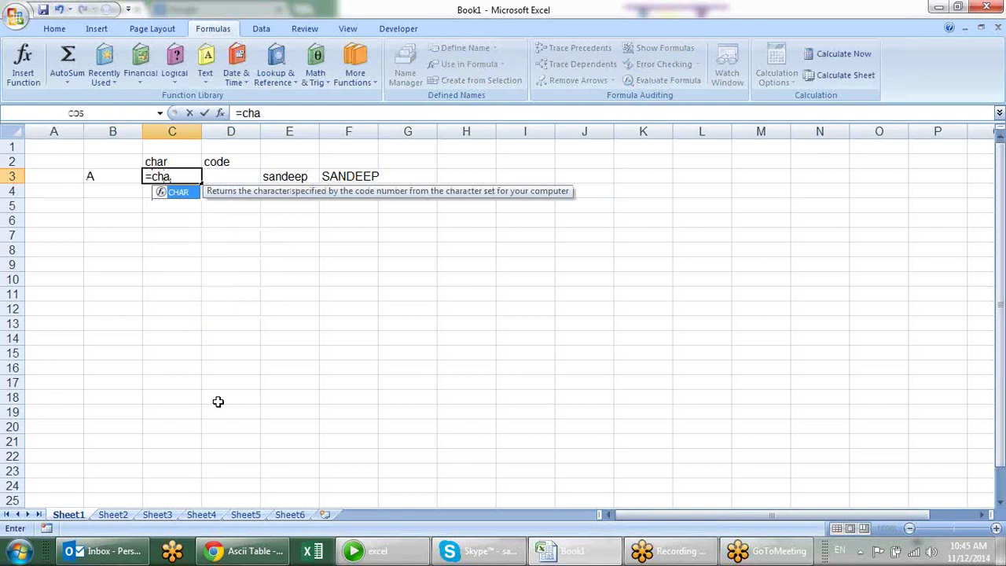
pyautogui.press('Escape')
pyautogui.press('Escape')
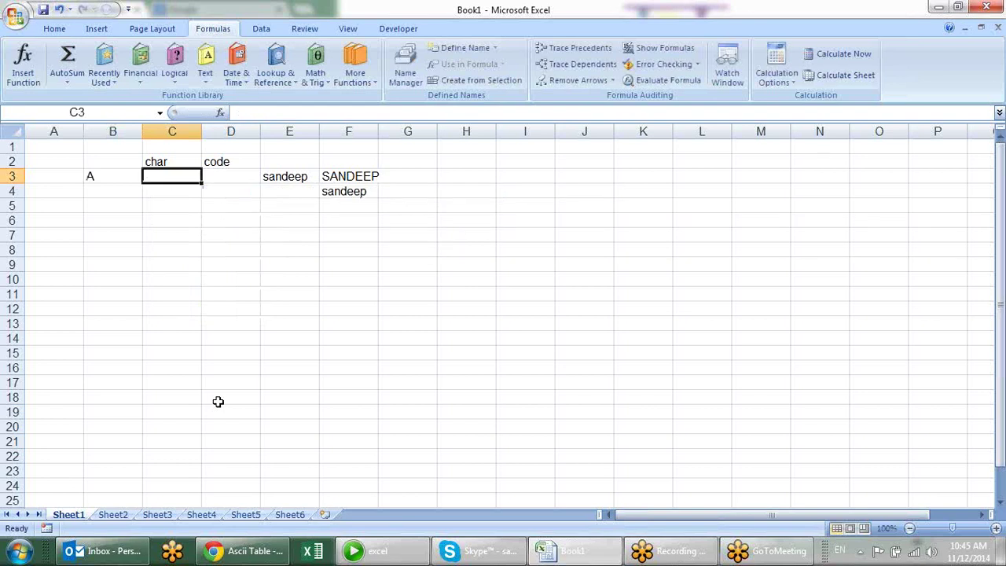
pyautogui.press('Right')
pyautogui.write('=co')
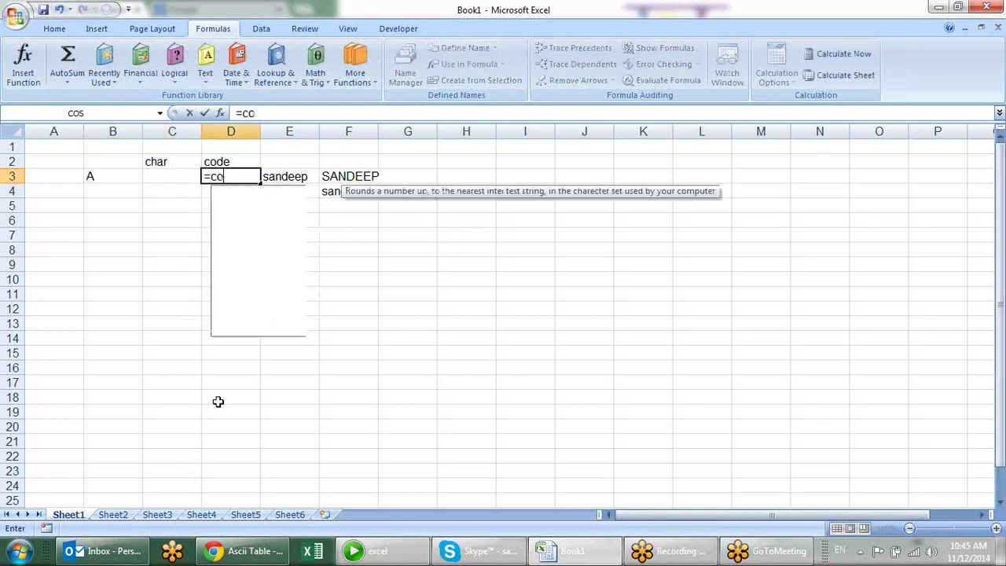
pyautogui.write('d')
pyautogui.press('Tab')
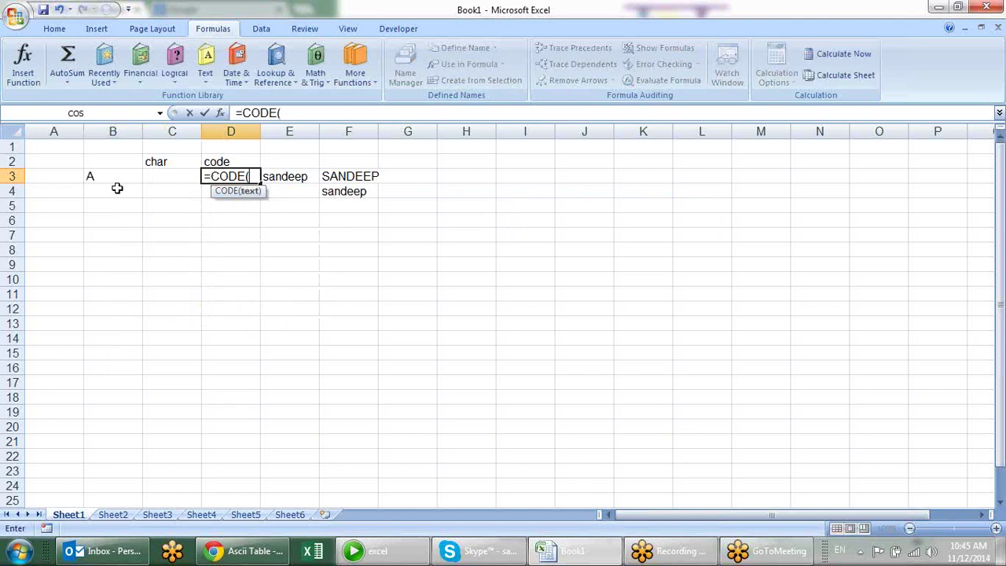
pyautogui.click(116, 175)
pyautogui.write(')')
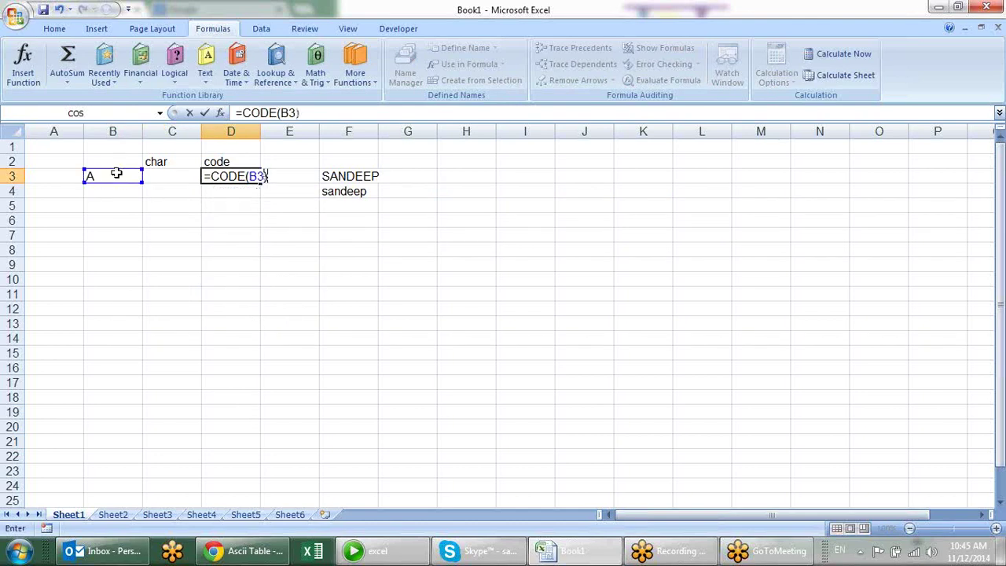
pyautogui.press('Return')
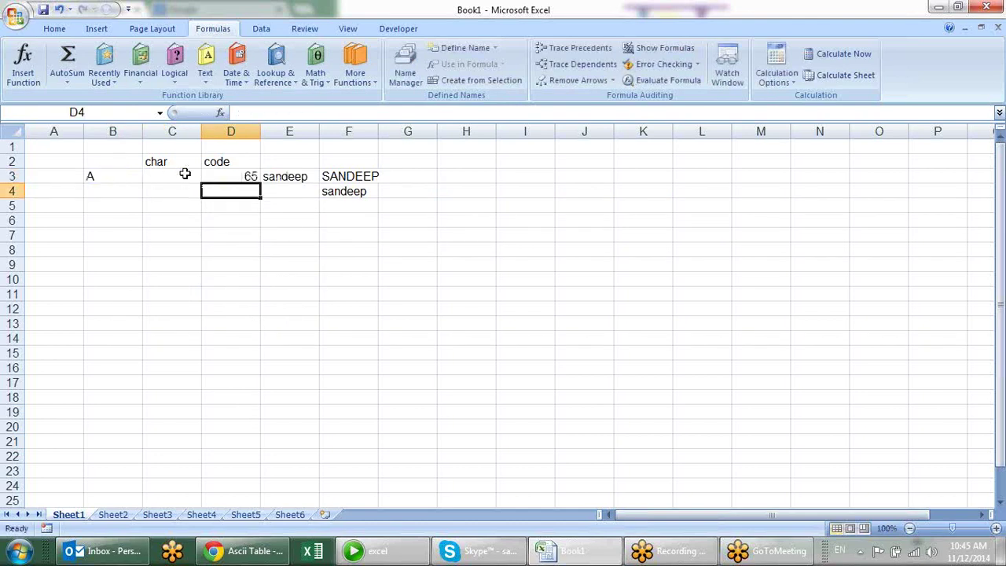
# Enter =CHAR(D3) in C3 to get A back, checking it against Chrome's ASCII table.
pyautogui.click(184, 176)
pyautogui.write('=')
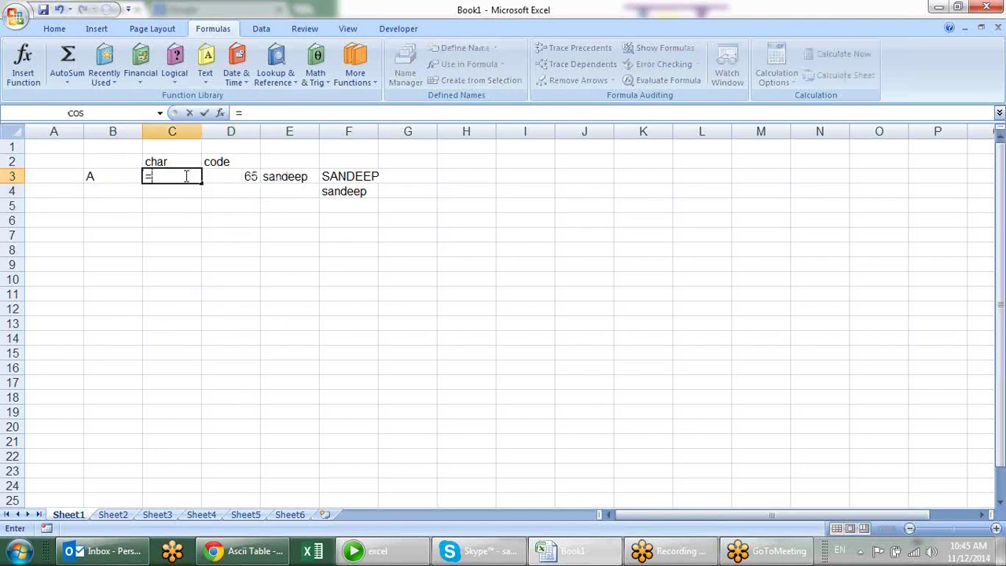
pyautogui.write('char')
pyautogui.press('Tab')
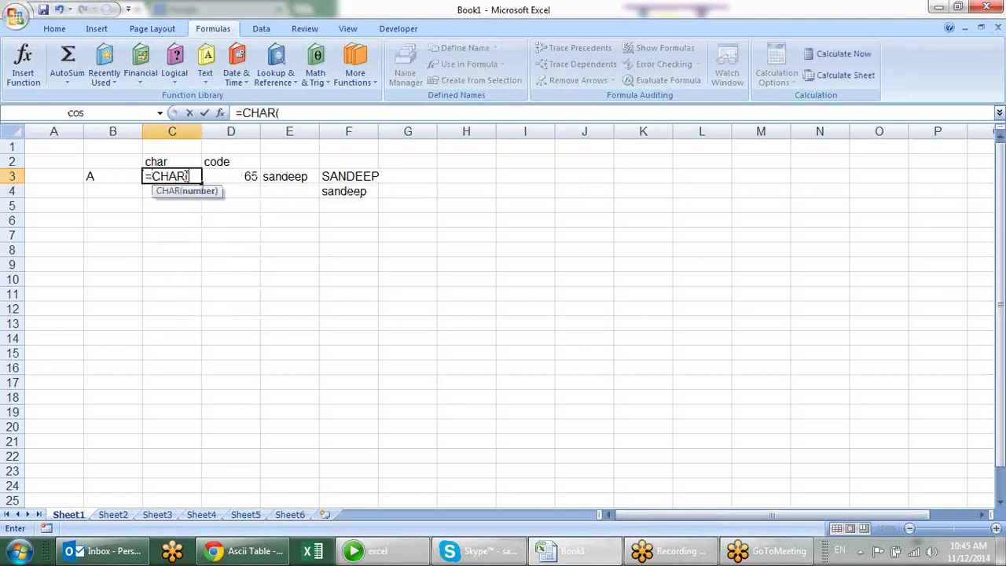
pyautogui.click(236, 180)
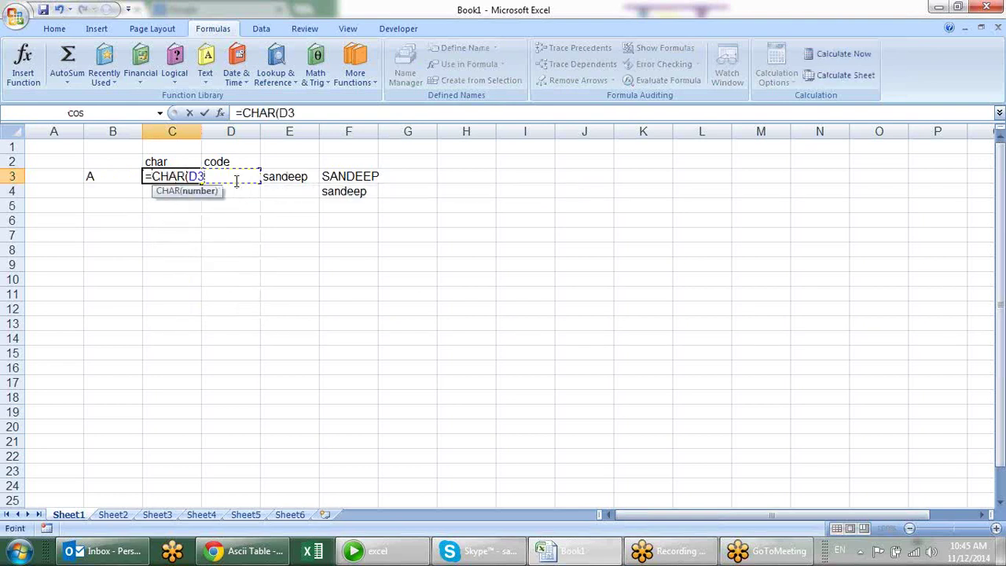
pyautogui.press('Return')
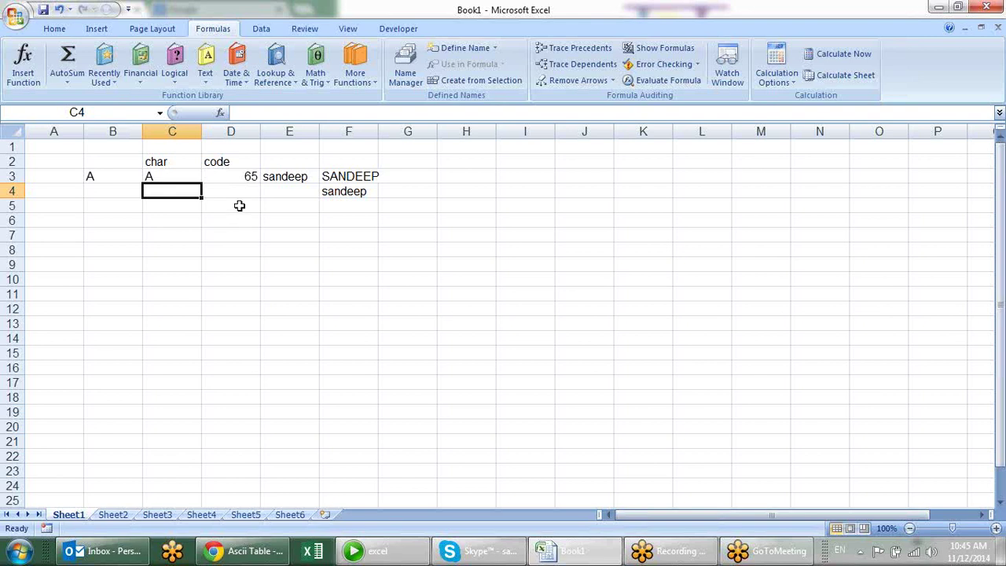
pyautogui.hotkey('alt', 'Tab')
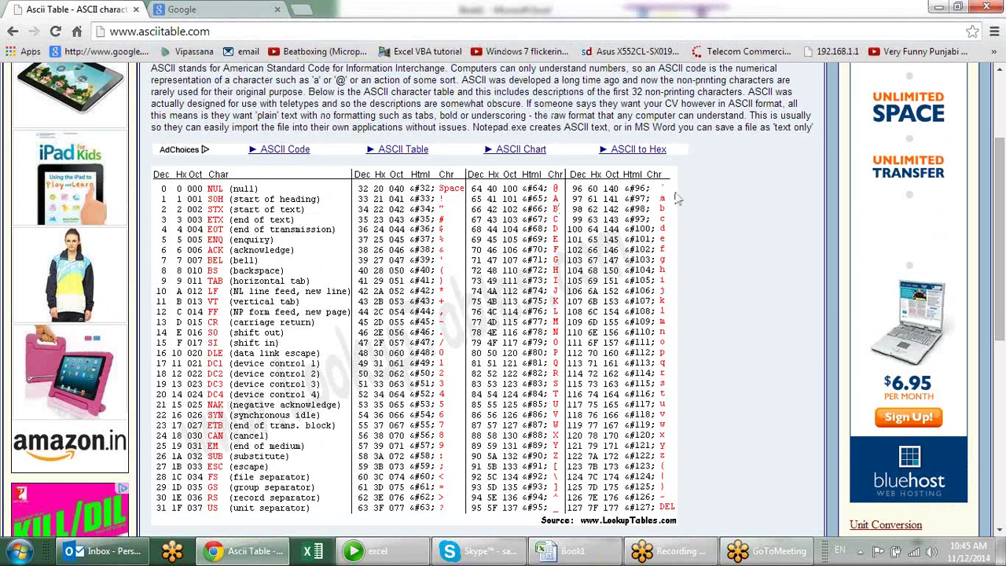
pyautogui.hotkey('alt', 'Tab')
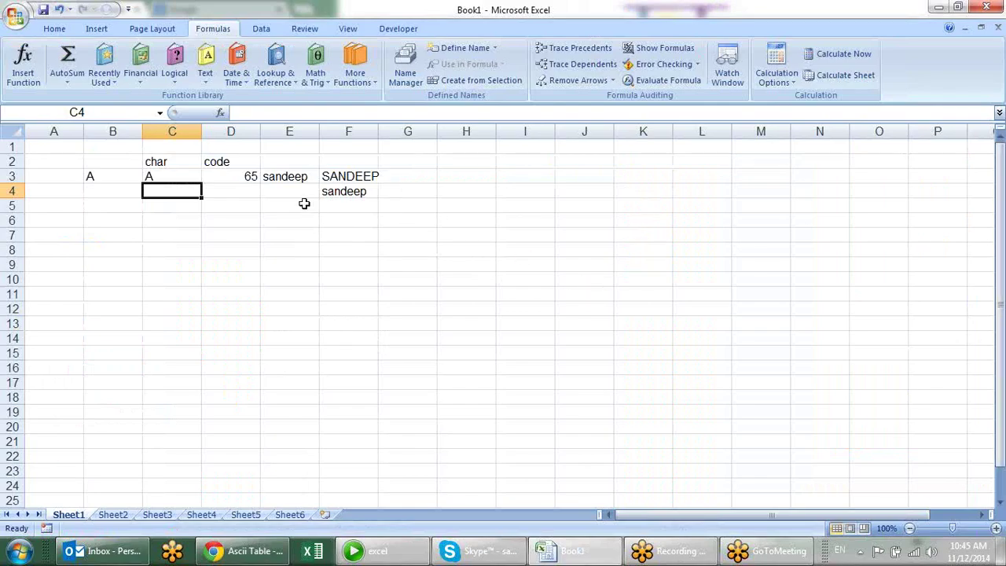
pyautogui.click(180, 173)
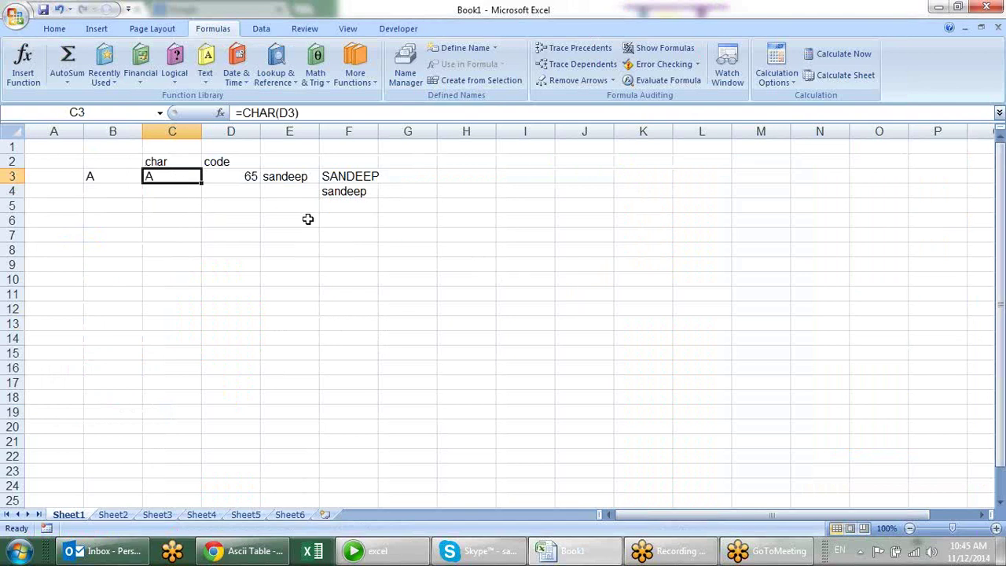
pyautogui.press('F2')
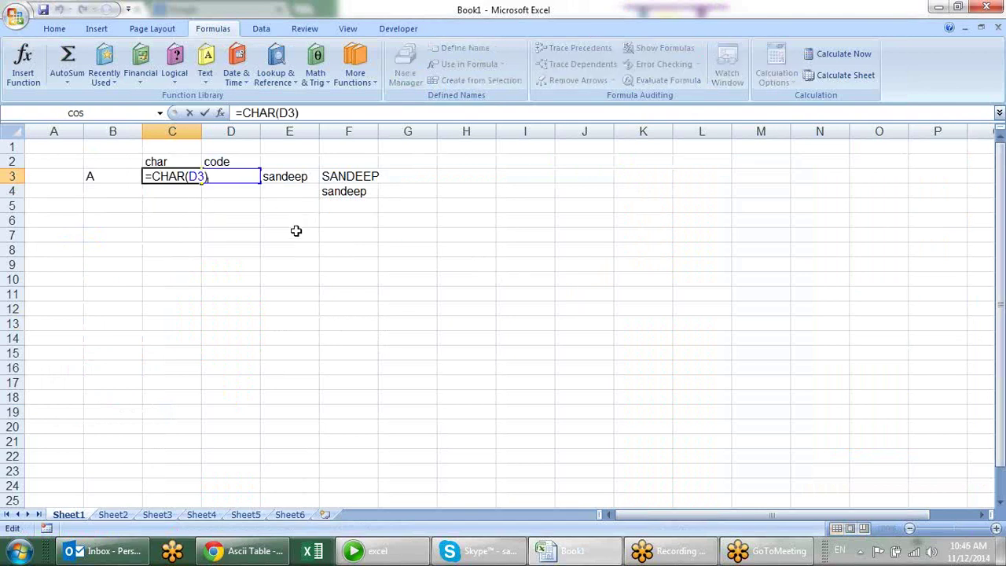
pyautogui.write('+')
pyautogui.press('BackSpace')
pyautogui.press('Left')
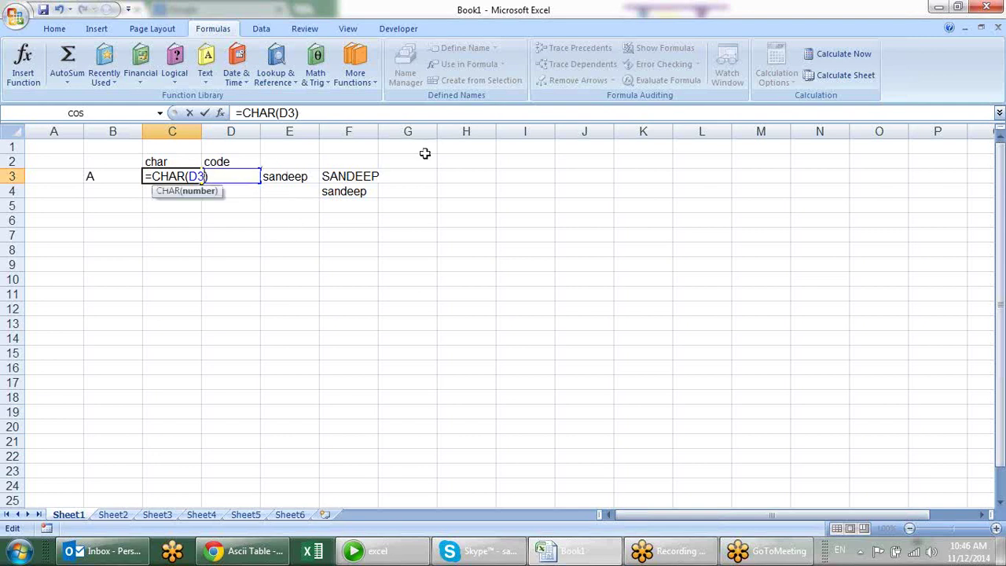
pyautogui.write('+32')
pyautogui.press('Return')
pyautogui.click(114, 177)
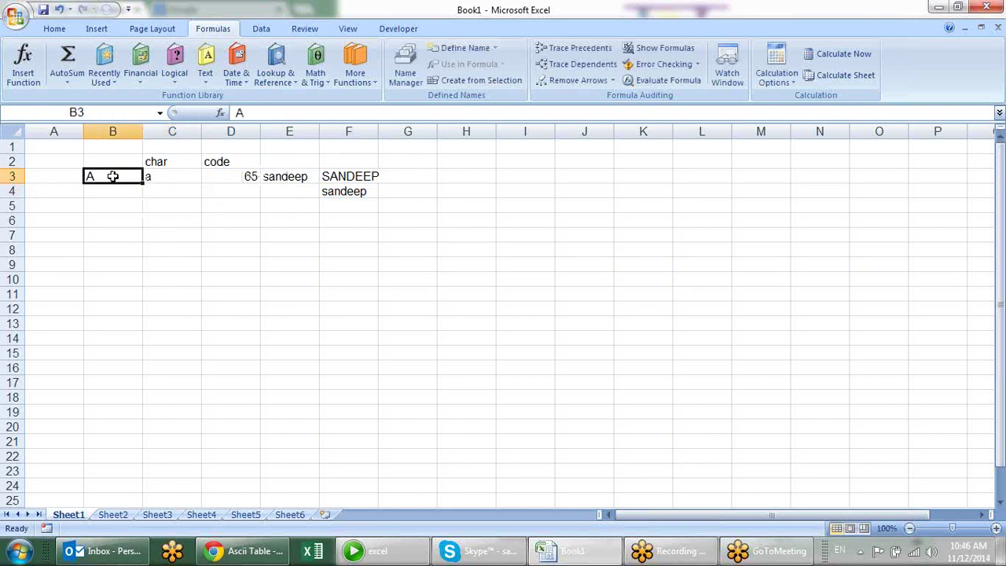
pyautogui.write('b')
pyautogui.press('Return')
pyautogui.click(112, 176)
pyautogui.write('B')
pyautogui.press('Return')
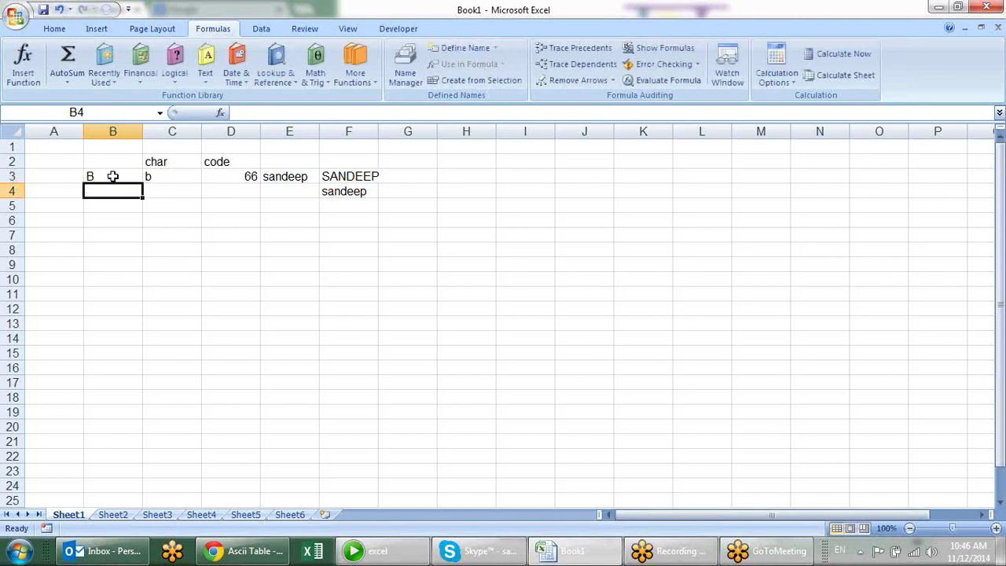
pyautogui.click(113, 176)
pyautogui.write('C')
pyautogui.press('Return')
pyautogui.click(112, 176)
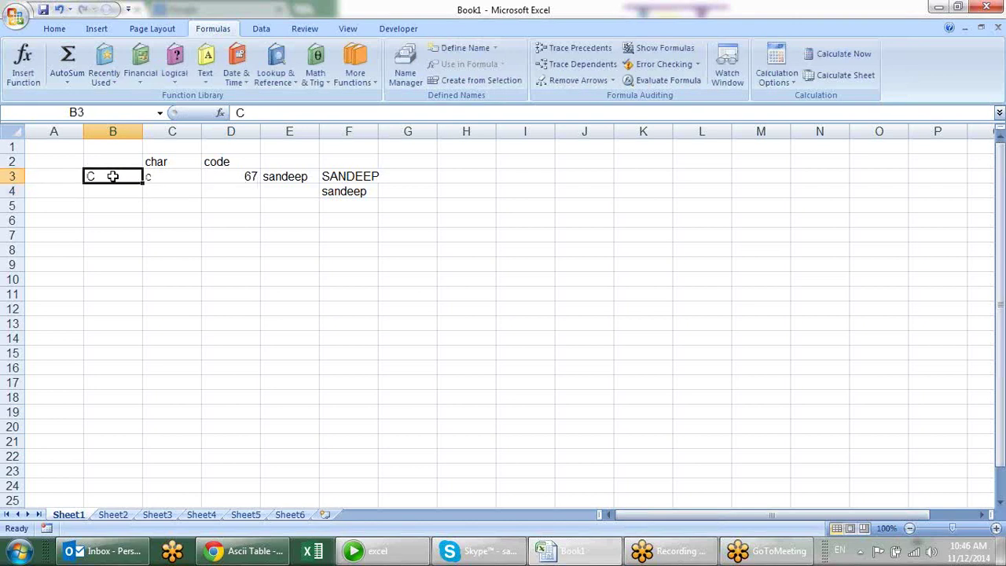
pyautogui.write('G')
pyautogui.press('Return')
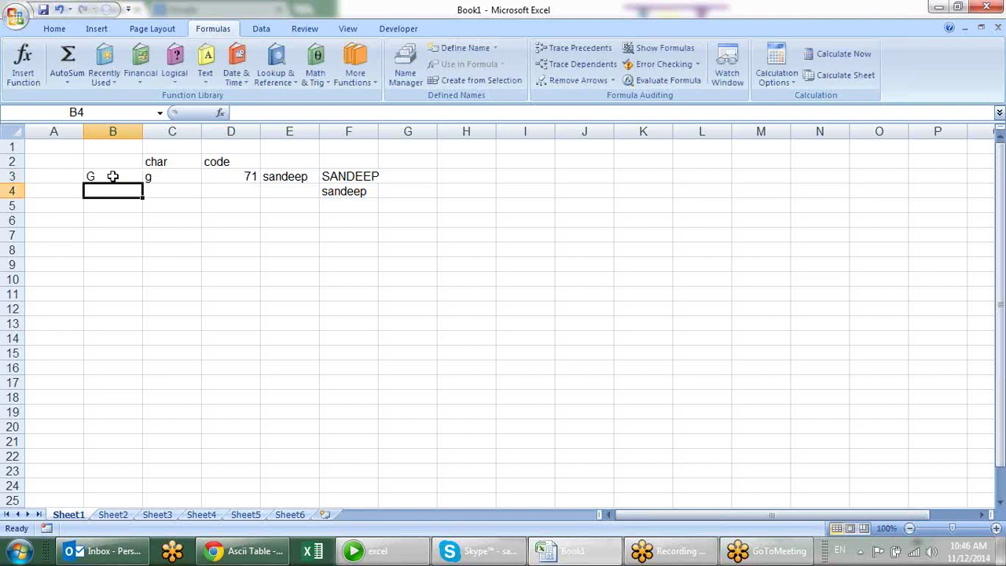
pyautogui.click(112, 176)
pyautogui.write('H')
pyautogui.press('Return')
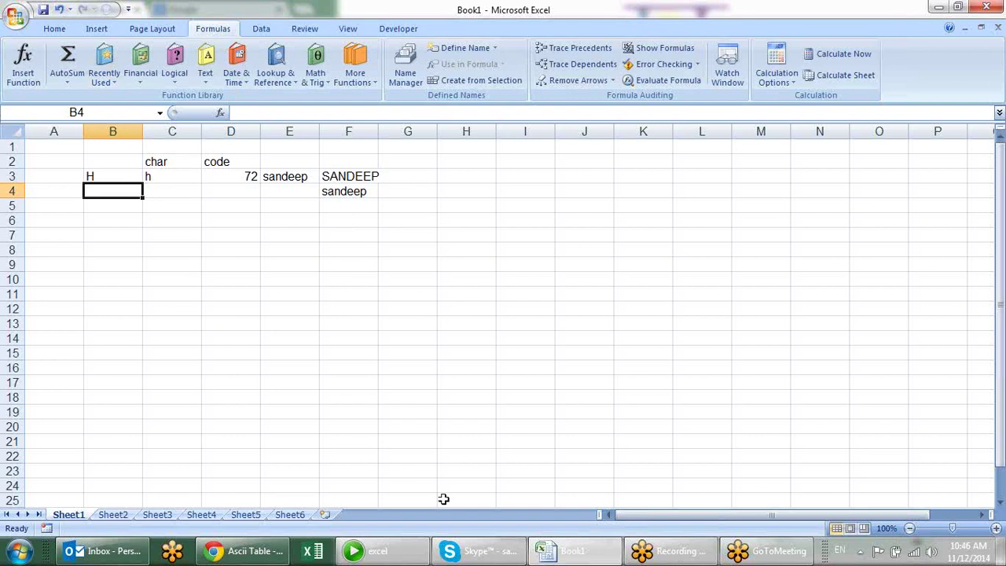
pyautogui.click(464, 191)
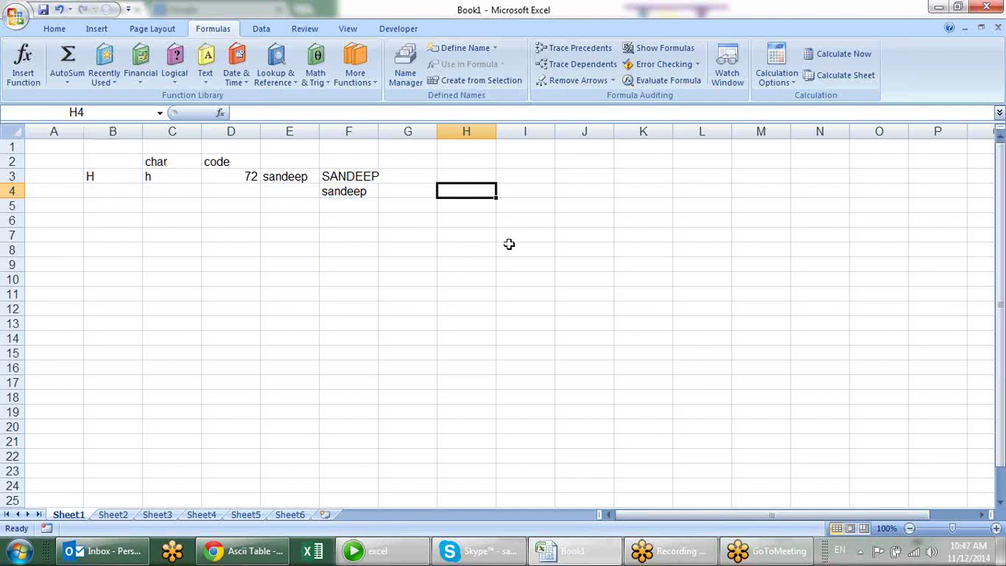
# Select H4:H10 and name it DATA in the Name Box.
pyautogui.moveTo(467, 189); pyautogui.dragTo(480, 295)
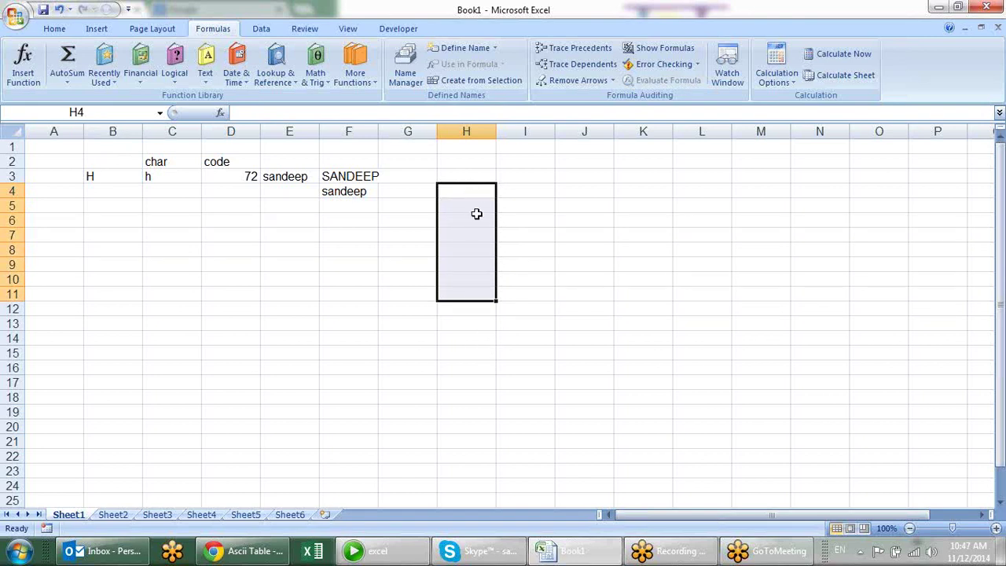
pyautogui.click(100, 112)
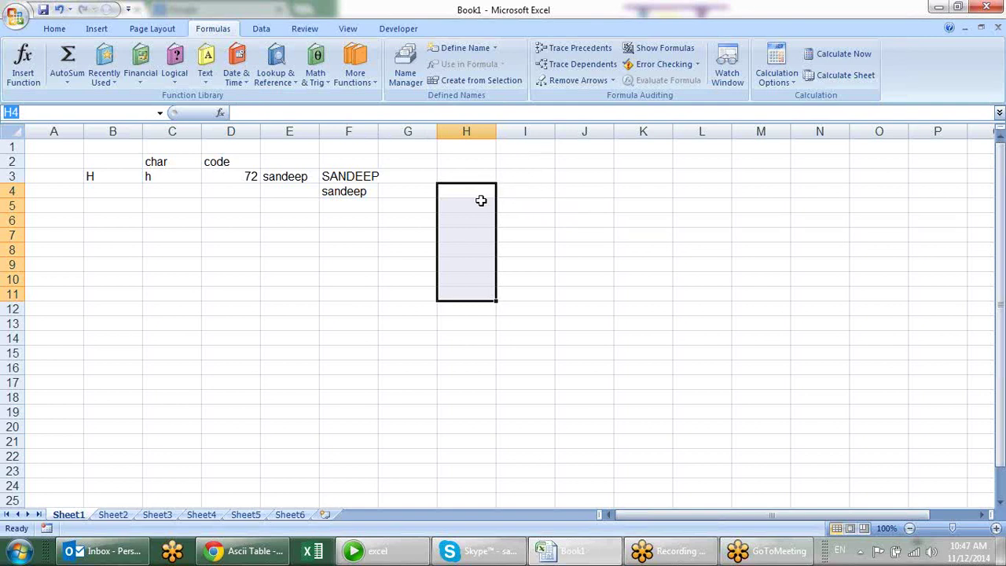
pyautogui.click(481, 201)
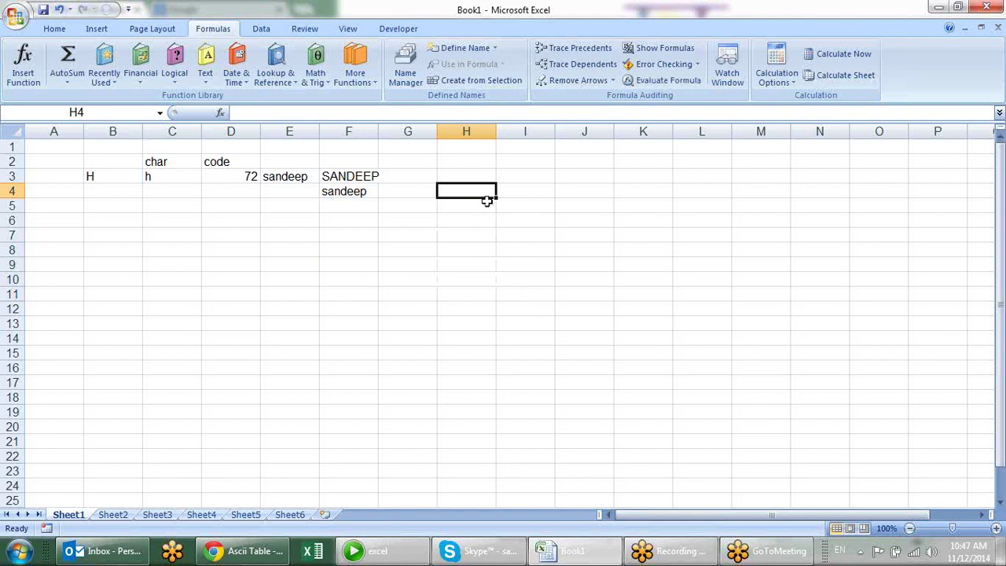
pyautogui.moveTo(485, 192); pyautogui.dragTo(480, 279)
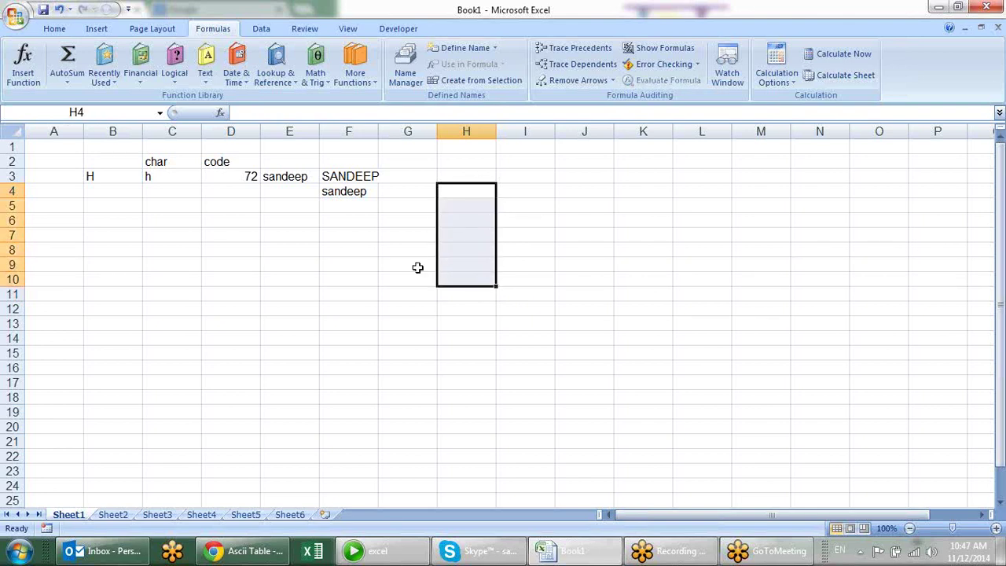
pyautogui.click(129, 114)
pyautogui.write('DATA')
pyautogui.press('Return')
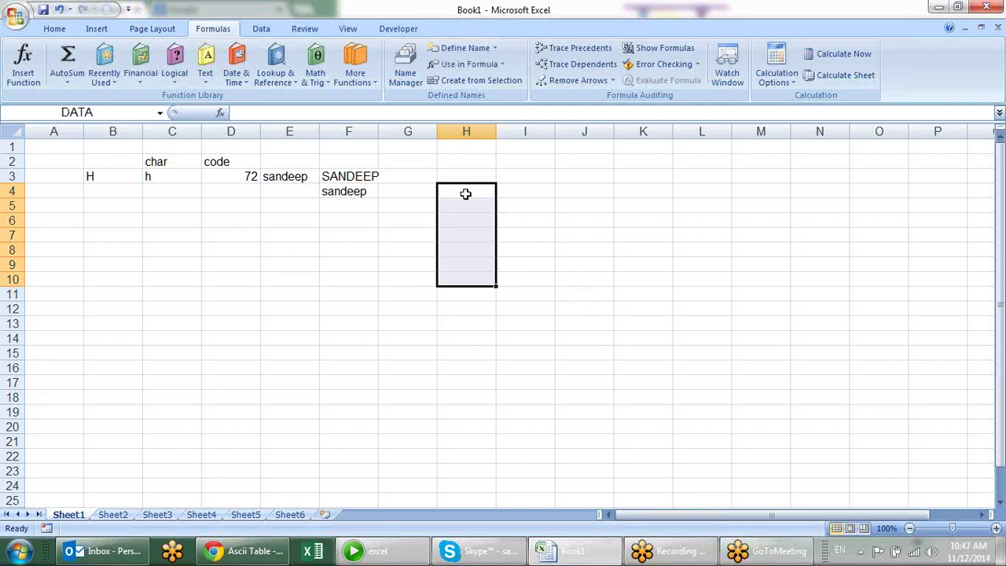
# Enter =INDEX(DATA,2) in J6, which returns 0 for now.
pyautogui.click(564, 214)
pyautogui.write('=D')
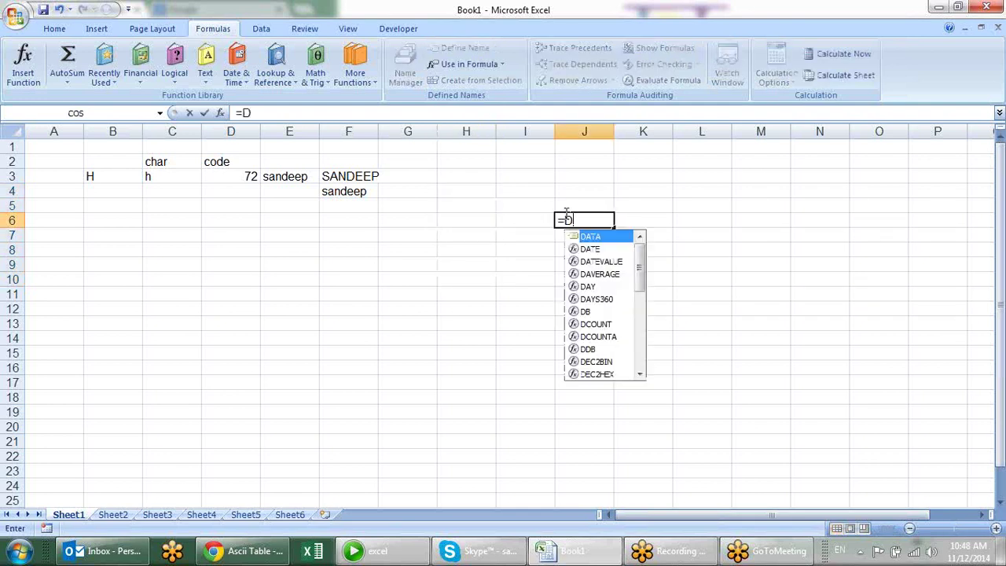
pyautogui.write('ATA')
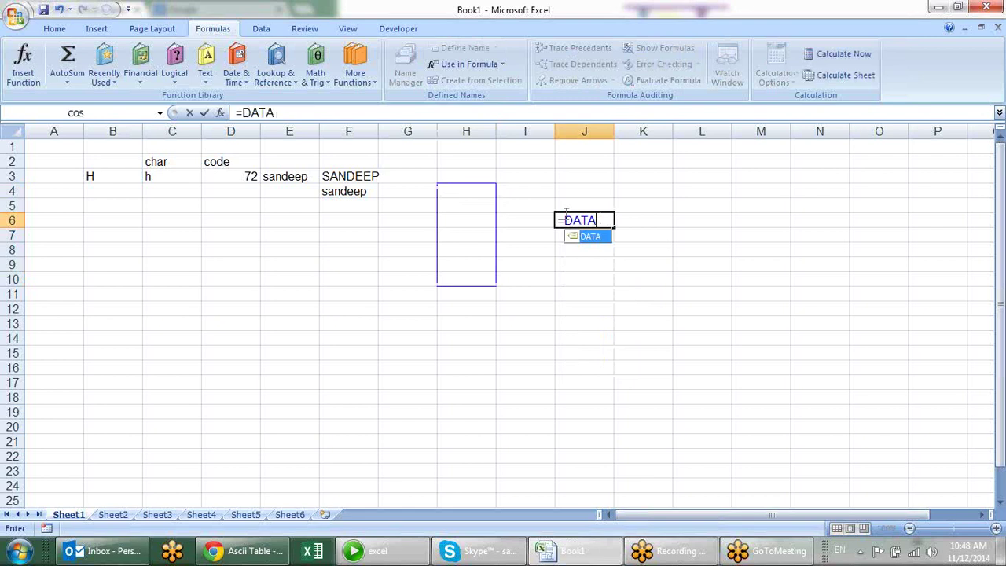
pyautogui.write(')')
pyautogui.write('1')
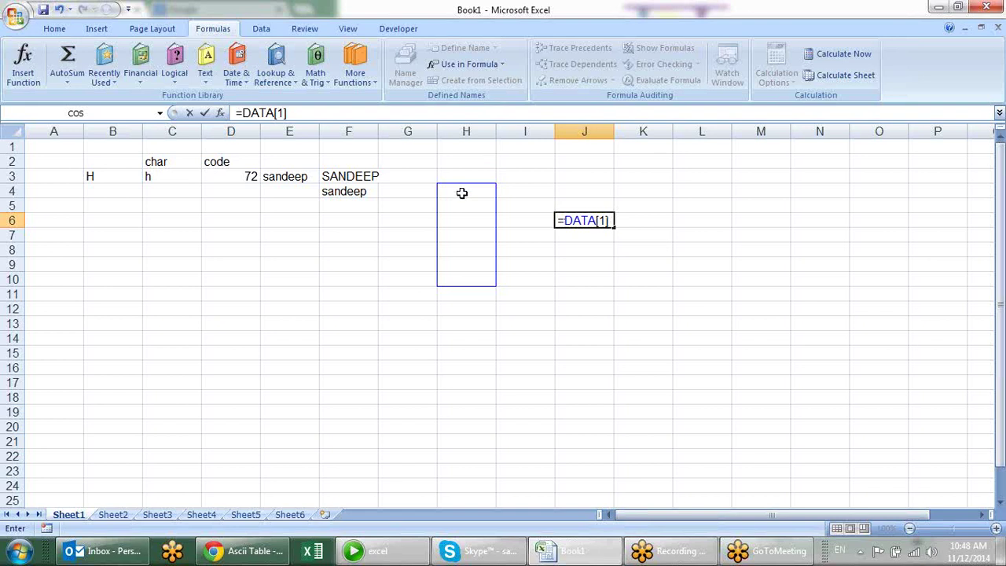
pyautogui.click(605, 220)
pyautogui.press('BackSpace')
pyautogui.write('2')
pyautogui.press('Escape')
pyautogui.write('=')
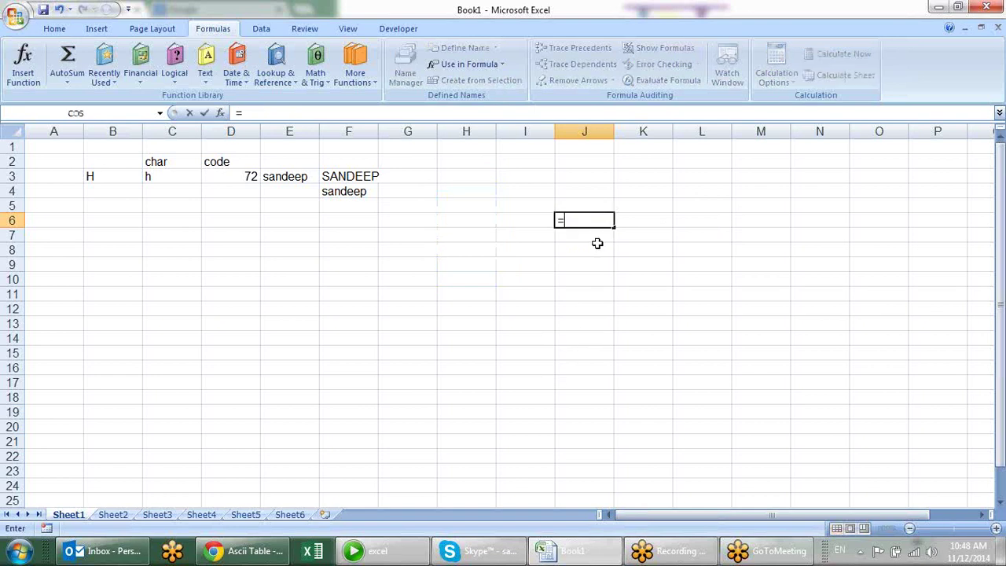
pyautogui.write('INDEX(')
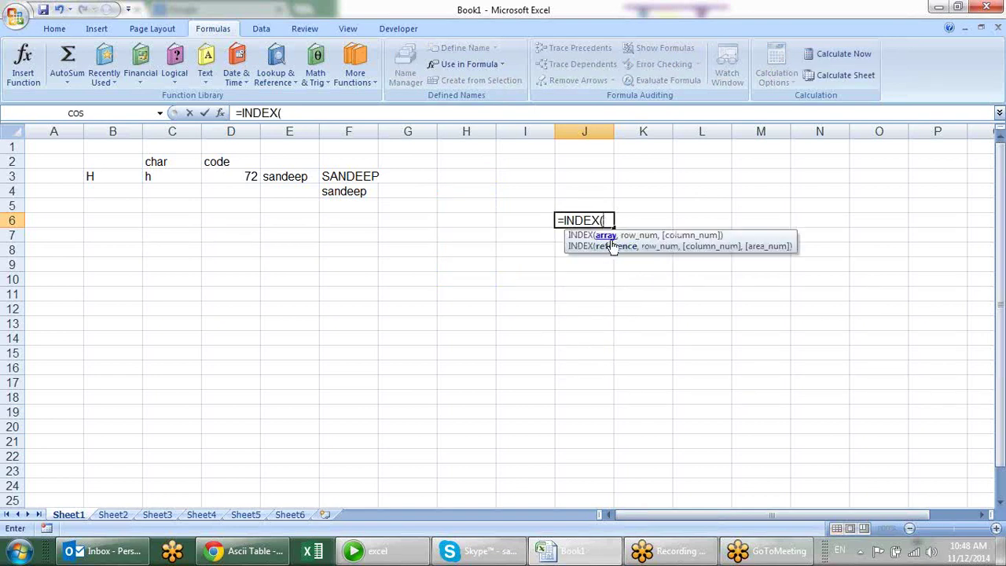
pyautogui.write('D')
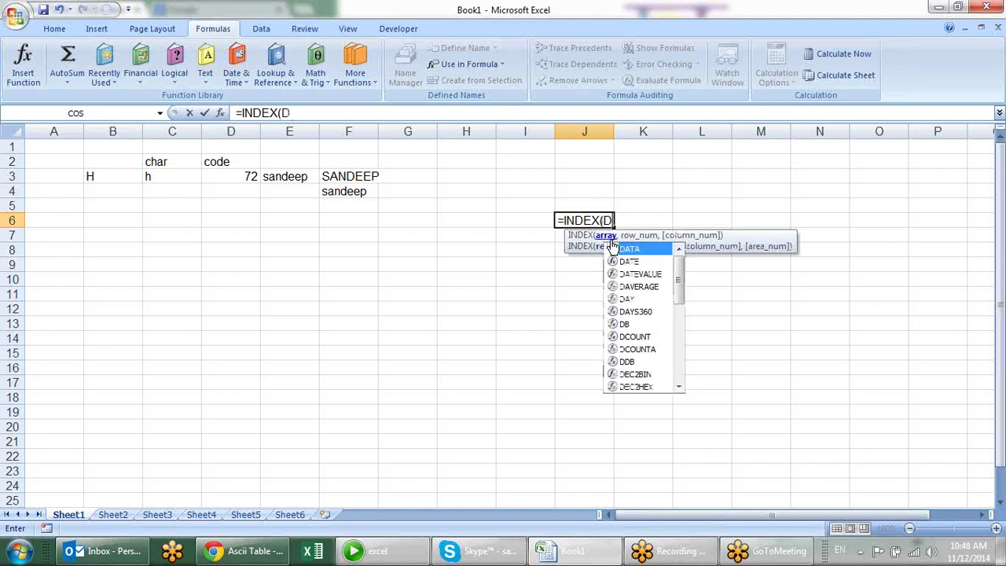
pyautogui.write('ATA')
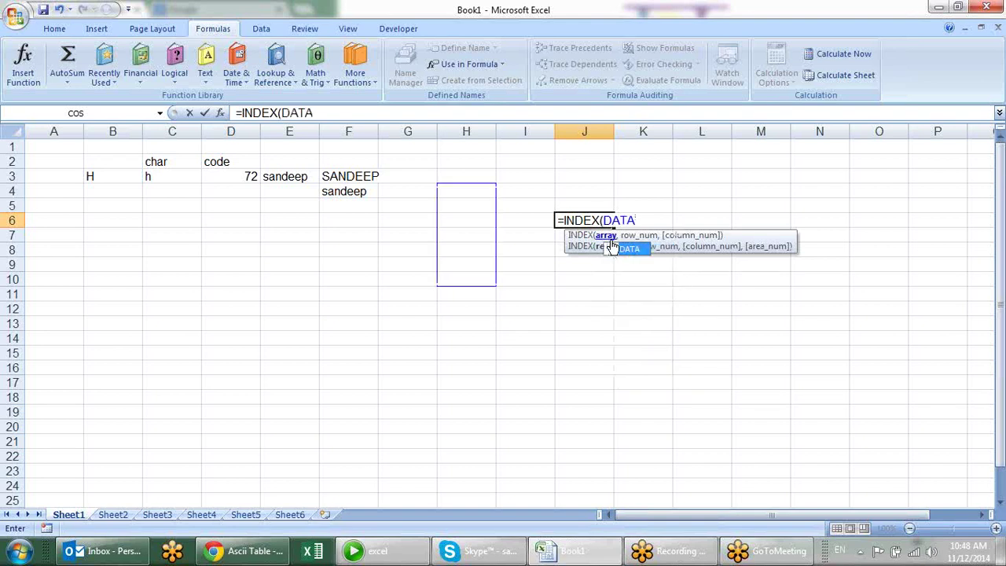
pyautogui.write(',')
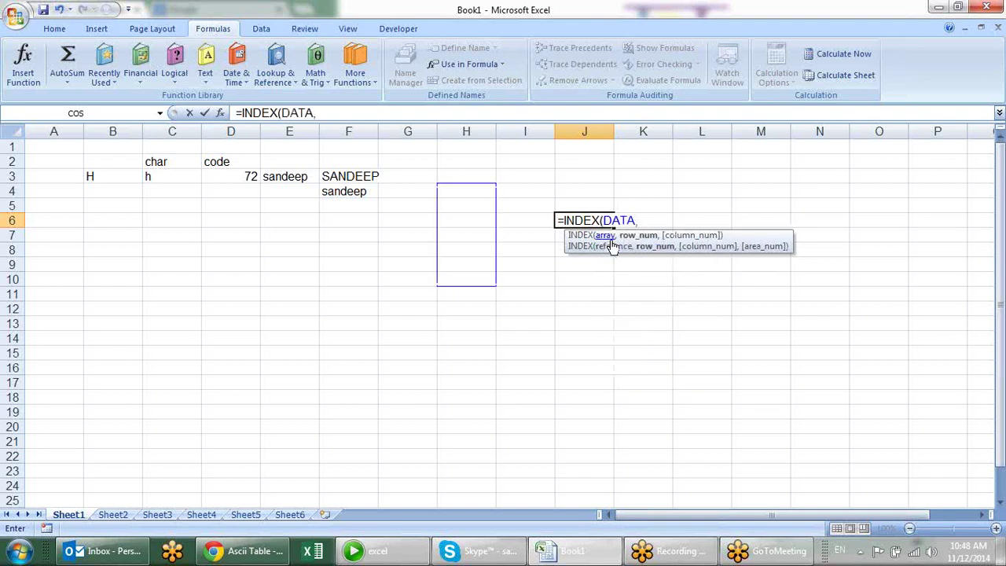
pyautogui.write('2')
pyautogui.write(')')
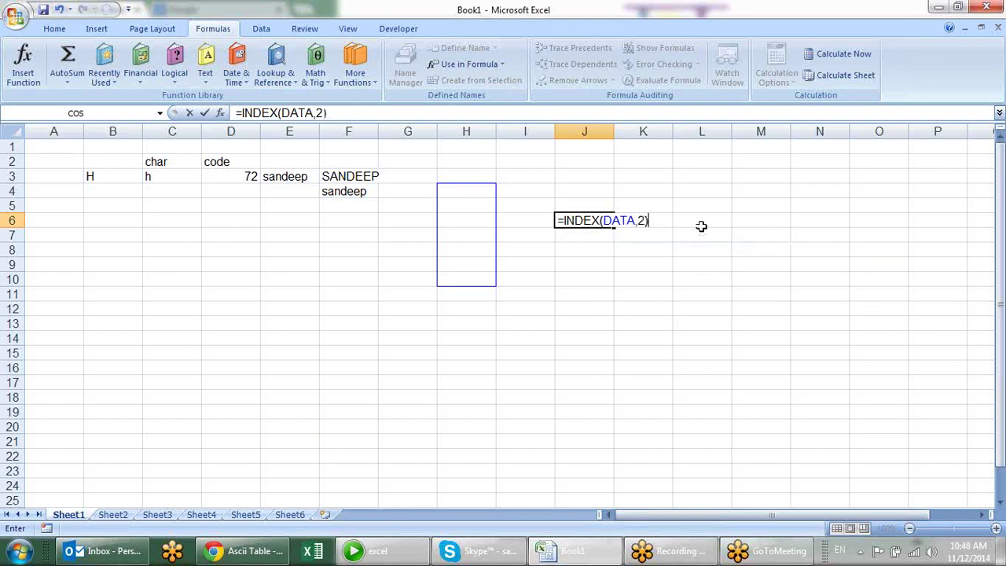
pyautogui.press('Return')
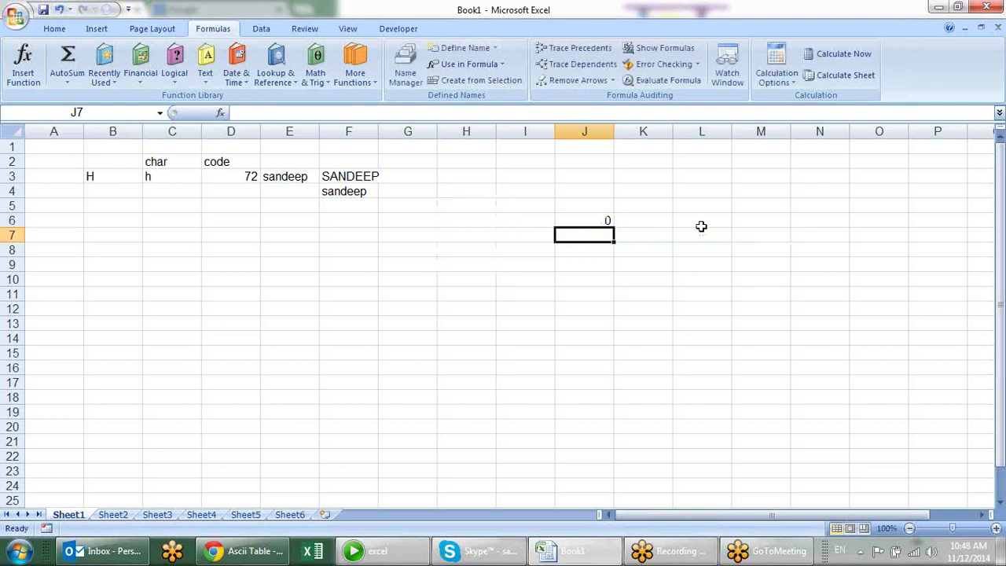
# Inspect J6's INDEX formula and the still-empty cell H4.
pyautogui.click(602, 216)
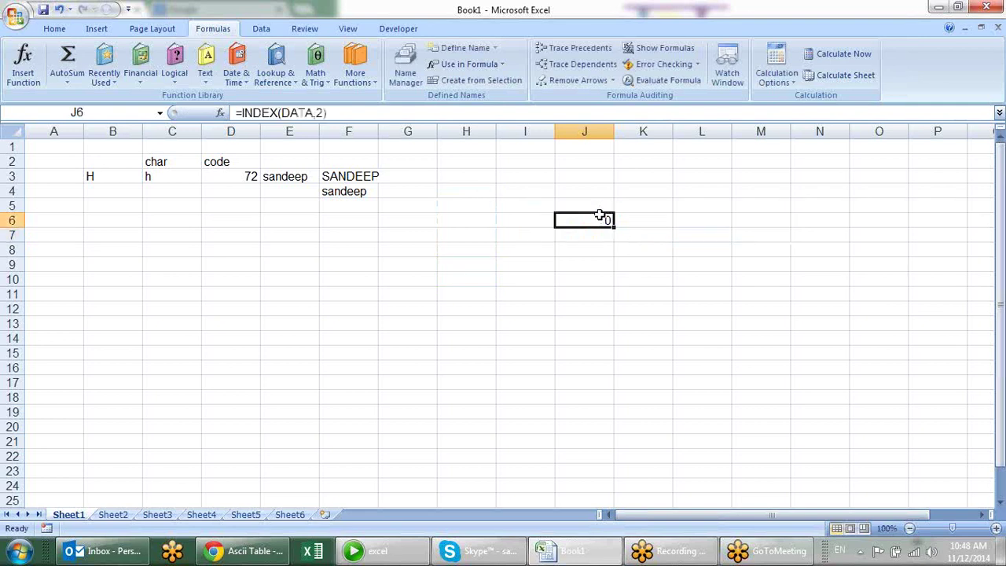
pyautogui.doubleClick(602, 219)
pyautogui.click(467, 192)
pyautogui.doubleClick(467, 193)
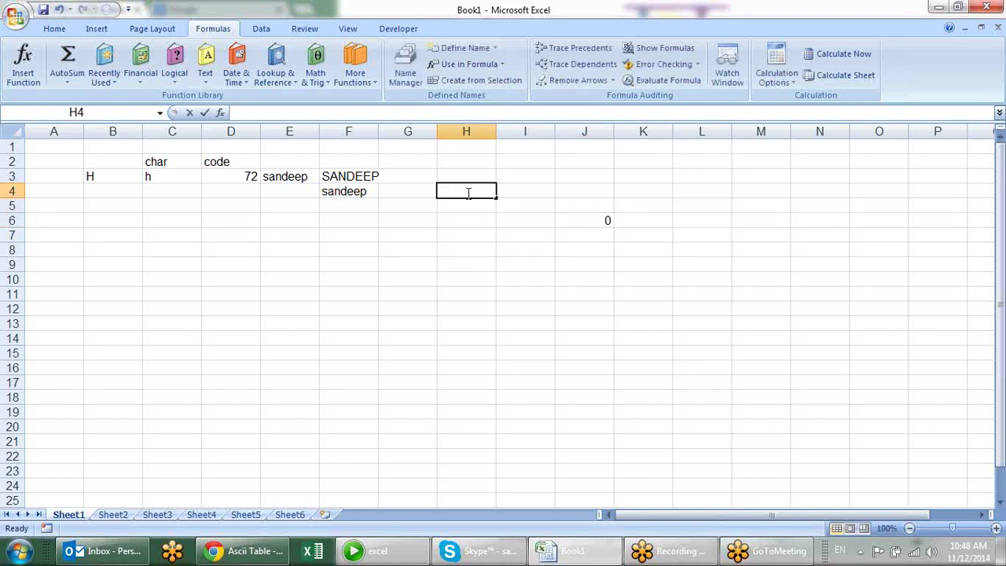
pyautogui.press('Escape')
# Fill H4:H8 with =RANDBETWEEN(10,90) in one go.
pyautogui.moveTo(470, 192)
pyautogui.mouseDown()
pyautogui.moveTo(475, 326)
pyautogui.moveTo(480, 287)
pyautogui.mouseUp()
pyautogui.hotkey('shift', 'Up')
pyautogui.hotkey('shift', 'Up')
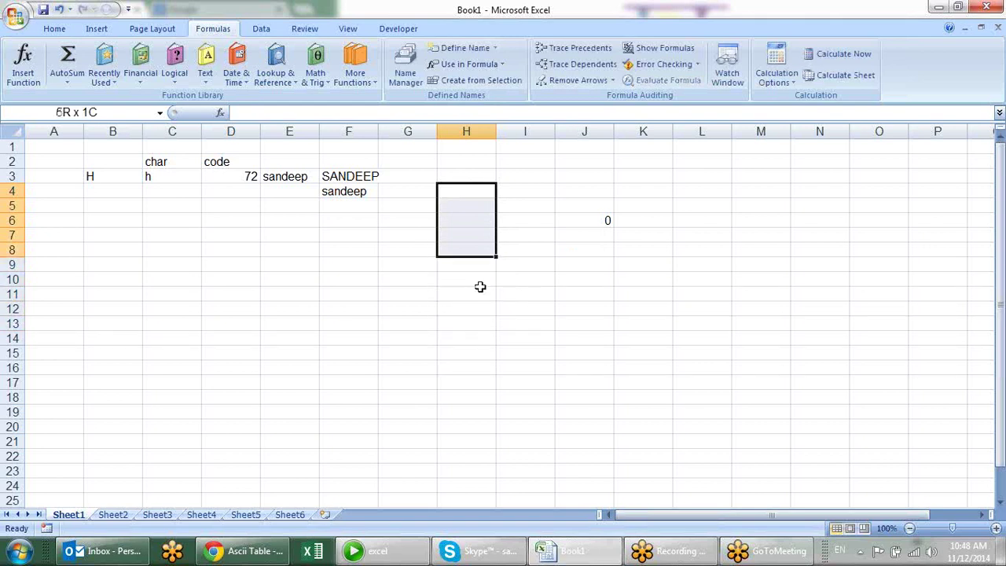
pyautogui.hotkey('shift', 'Up')
pyautogui.hotkey('shift', 'Up')
pyautogui.hotkey('shift', 'Up')
pyautogui.hotkey('shift', 'Up')
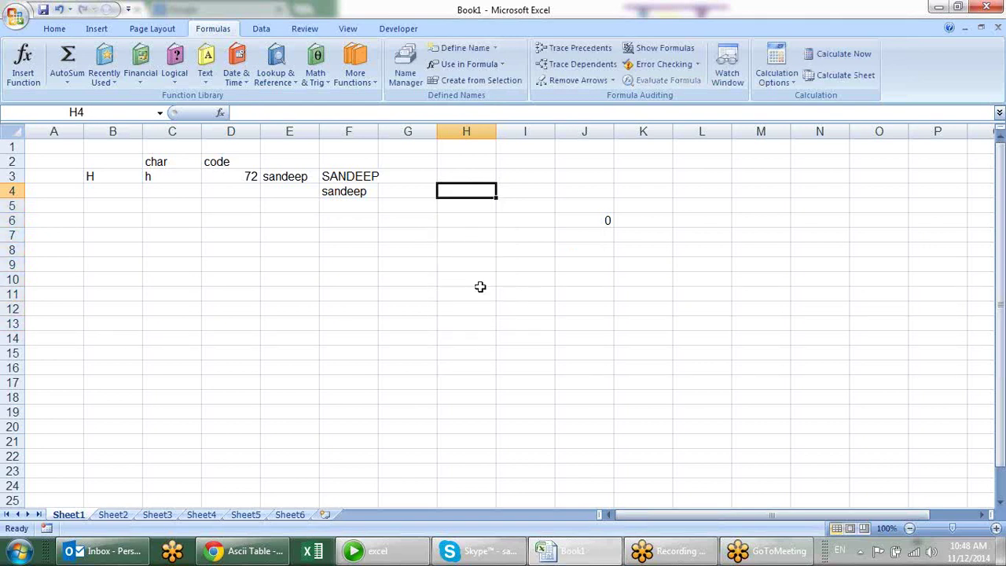
pyautogui.hotkey('shift', 'Down')
pyautogui.hotkey('shift', 'Down')
pyautogui.hotkey('shift', 'Down')
pyautogui.hotkey('shift', 'Down')
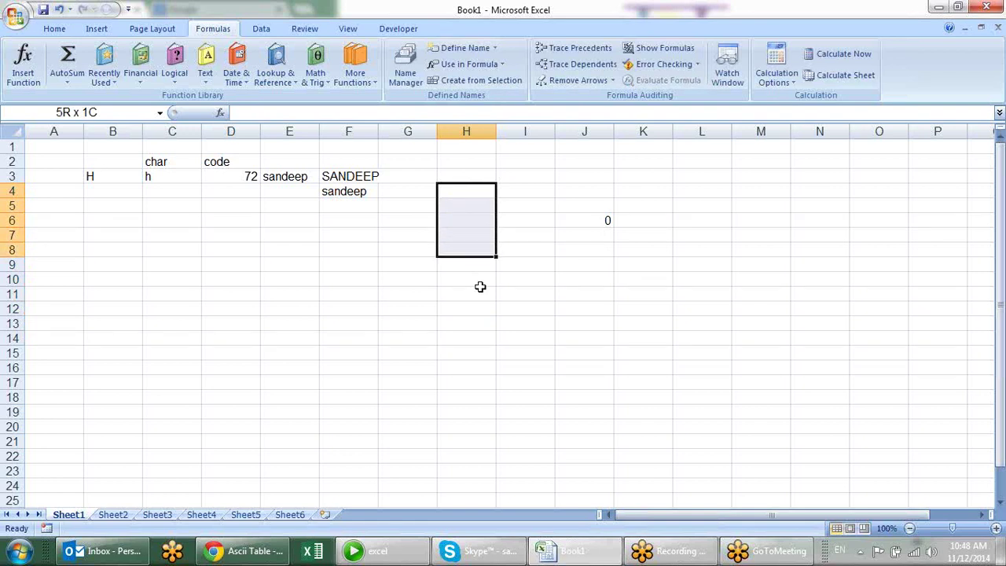
pyautogui.hotkey('shift', 'Down')
pyautogui.hotkey('shift', 'Up')
pyautogui.write('=RA')
pyautogui.press('Down')
pyautogui.press('Down')
pyautogui.press('Down')
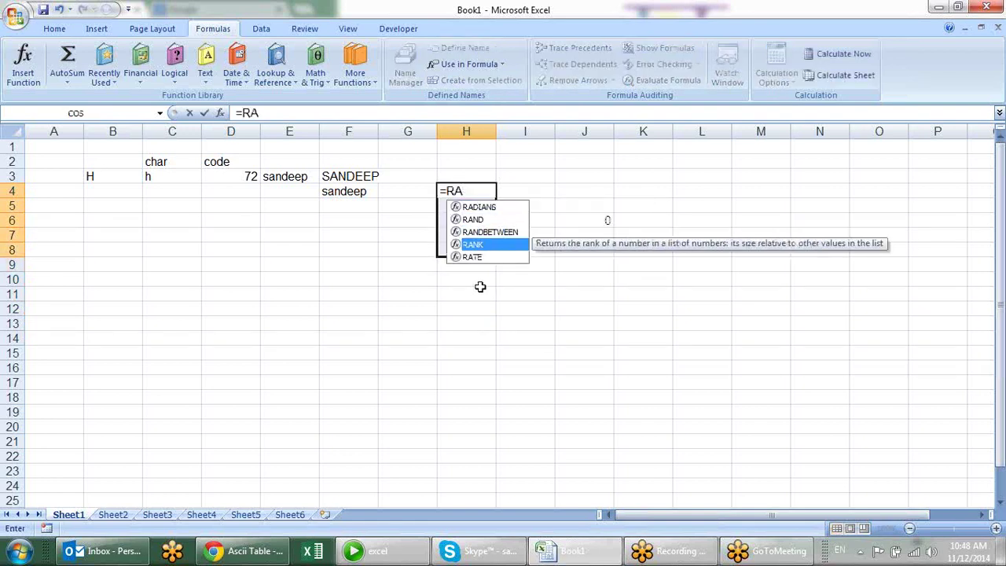
pyautogui.press('Up')
pyautogui.press('Tab')
pyautogui.write('10,90')
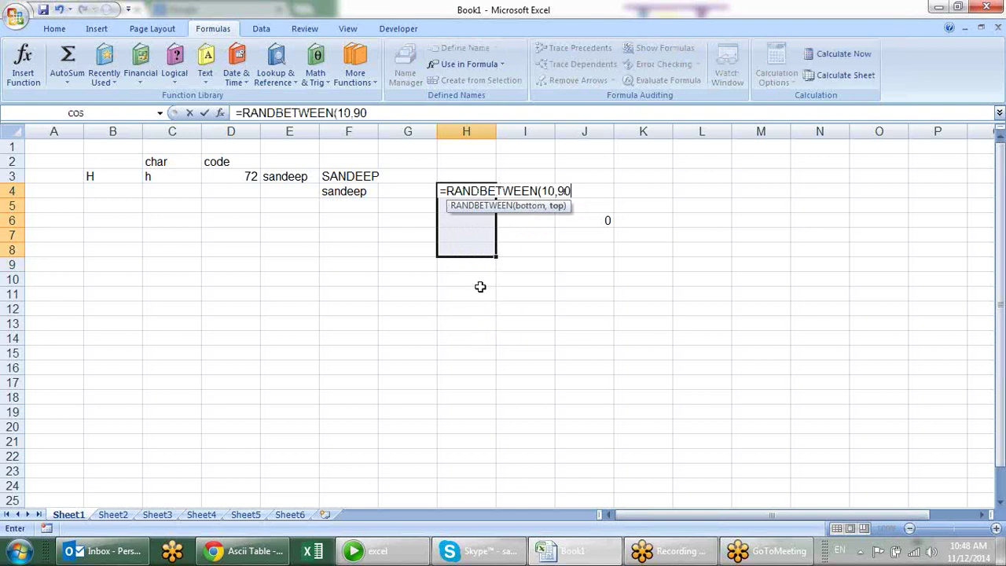
pyautogui.write(')')
pyautogui.hotkey('ctrl', 'Return')
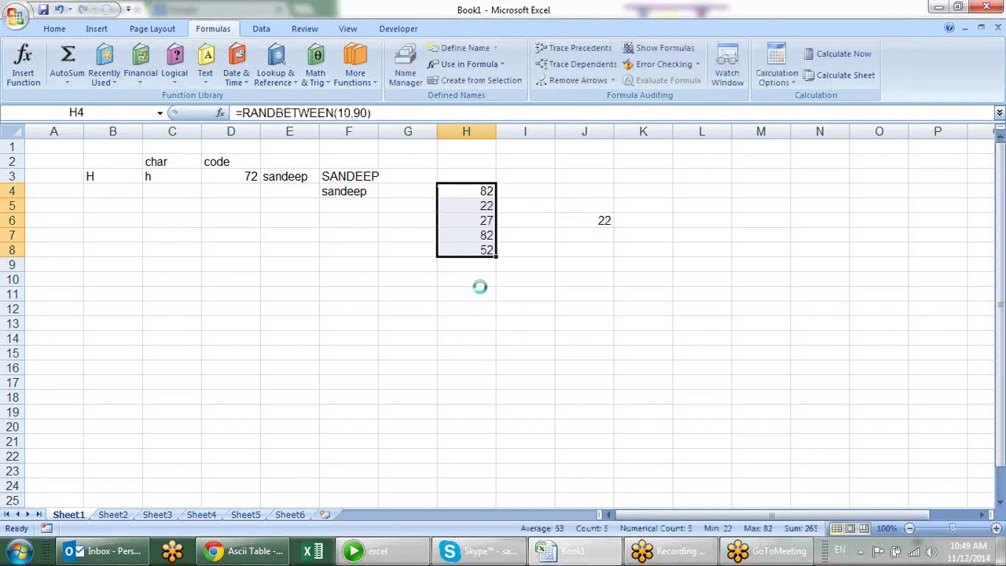
# Convert the random numbers in H4:H8 to fixed values with Paste Special Values.
pyautogui.hotkey('ctrl', 'c')
pyautogui.hotkey('ctrl', 'alt', 'v')
pyautogui.press('v')
pyautogui.press('Return')
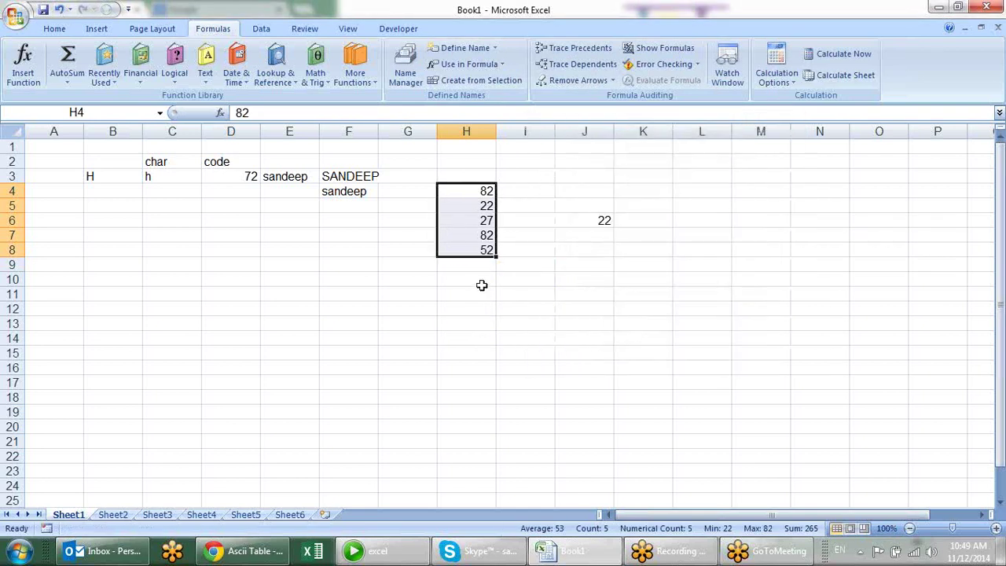
# Confirm J6 now shows 22, then copy the 27 from H6 into H9 and H10.
pyautogui.doubleClick(589, 217)
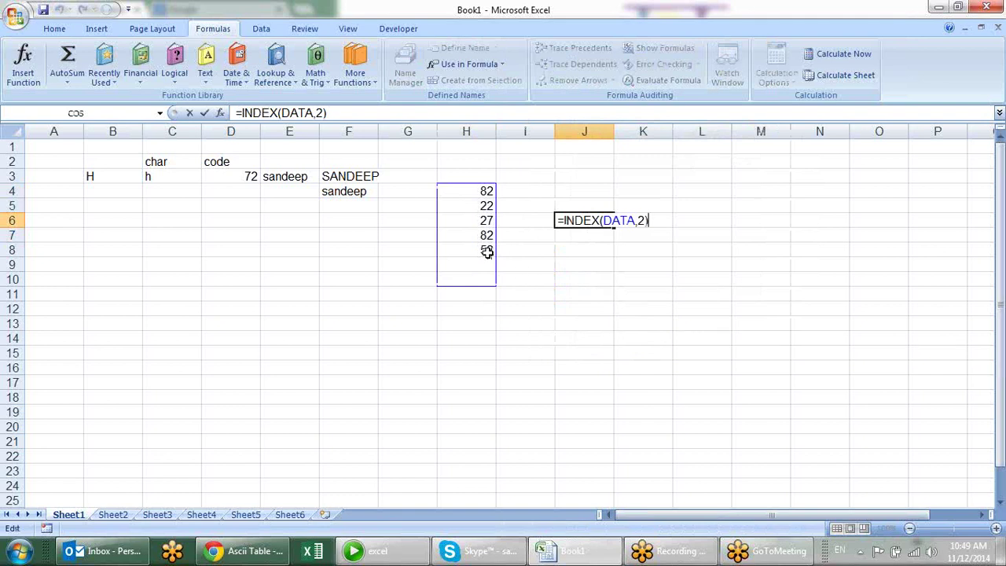
pyautogui.press('Escape')
pyautogui.click(483, 223)
pyautogui.hotkey('ctrl', 'c')
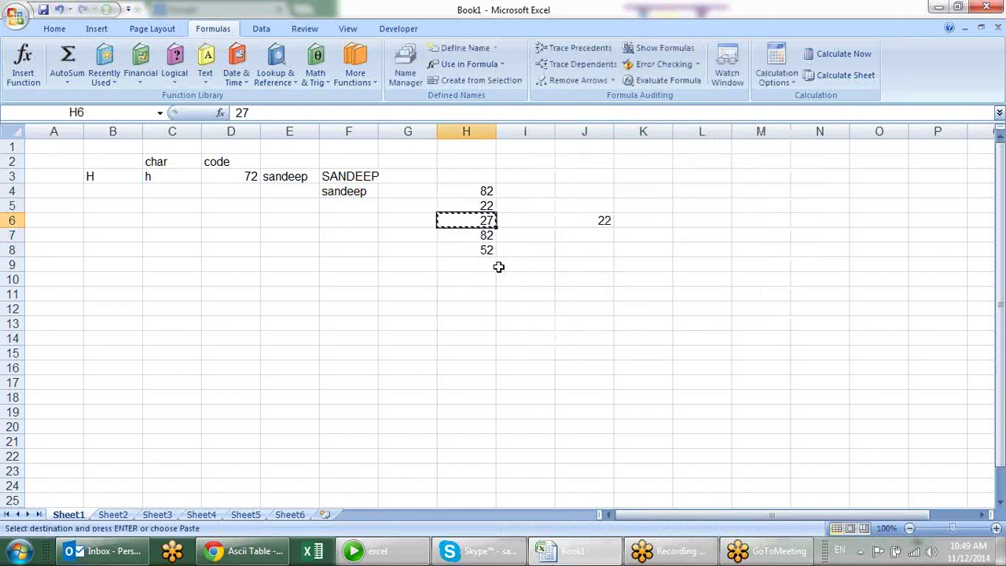
pyautogui.press('Down')
pyautogui.press('Down')
pyautogui.press('Down')
pyautogui.moveTo(499, 267); pyautogui.dragTo(498, 276)
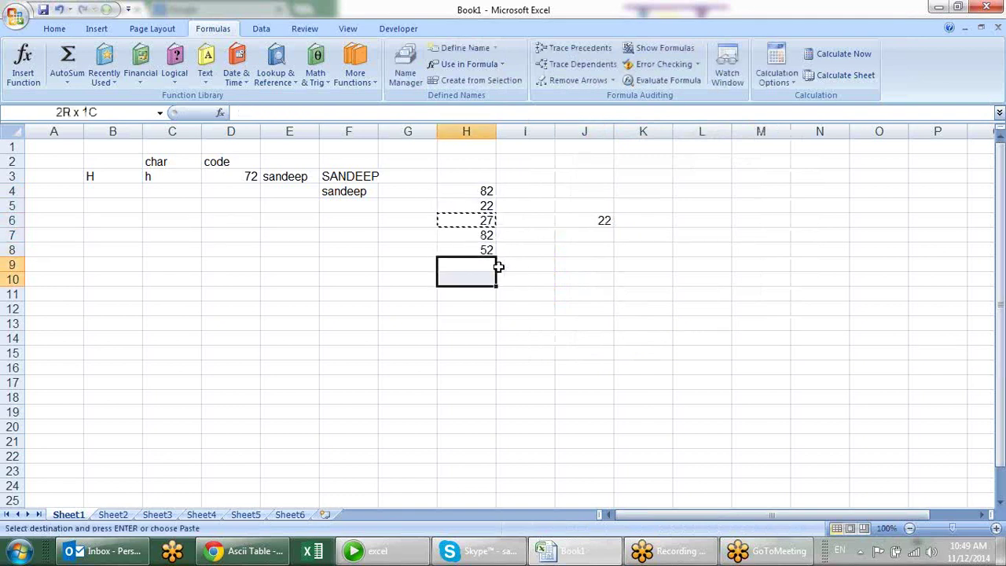
pyautogui.press('Return')
pyautogui.click(587, 259)
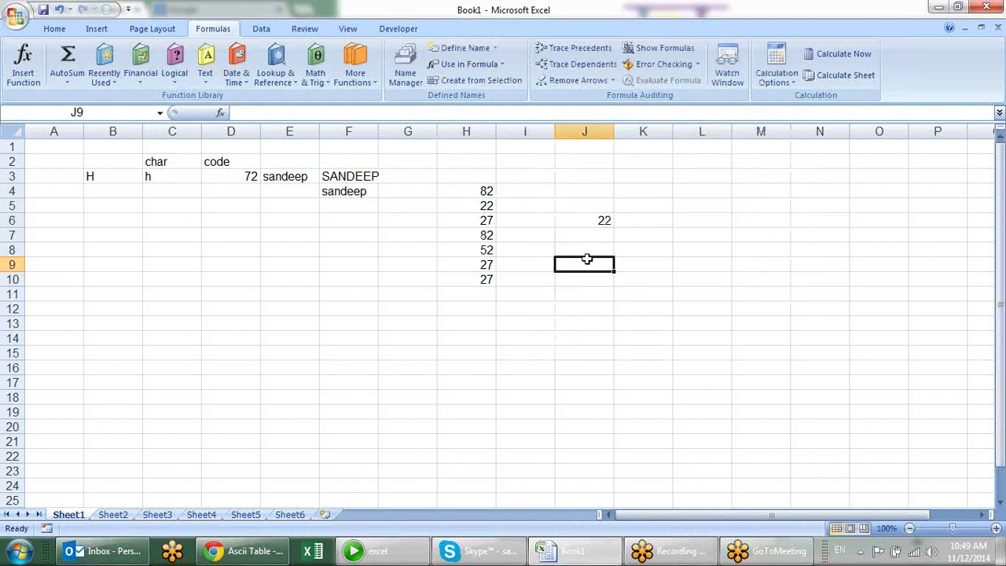
# Change J6's formula to =INDEX(DATA,3) so it returns 27.
pyautogui.click(602, 220)
pyautogui.press('F2')
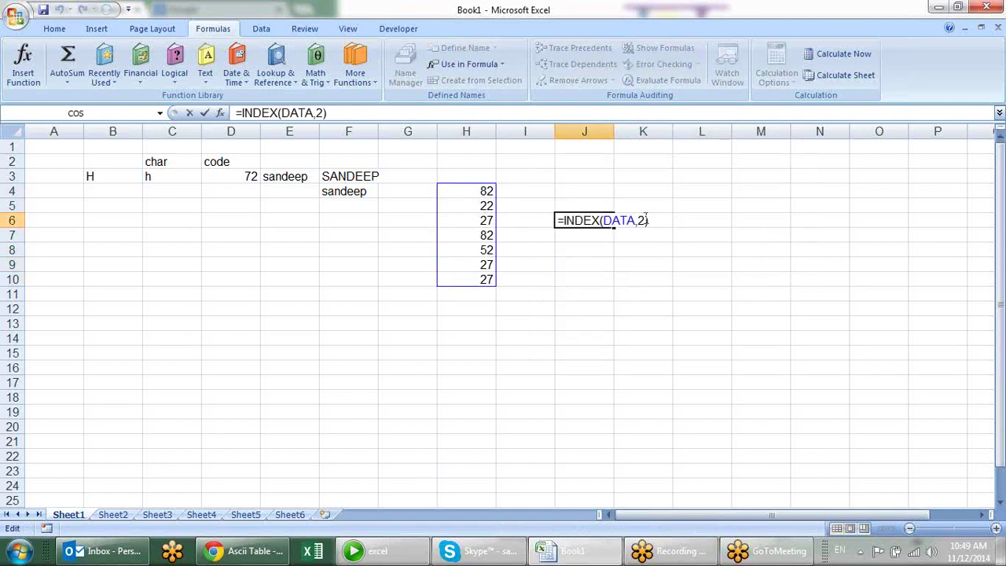
pyautogui.press('Left')
pyautogui.press('BackSpace')
pyautogui.write('3')
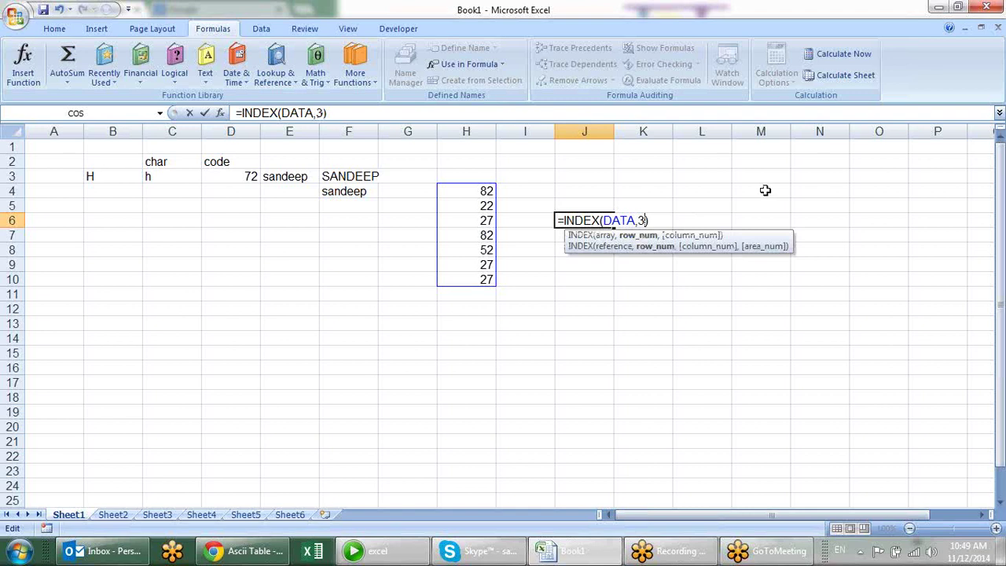
pyautogui.press('Return')
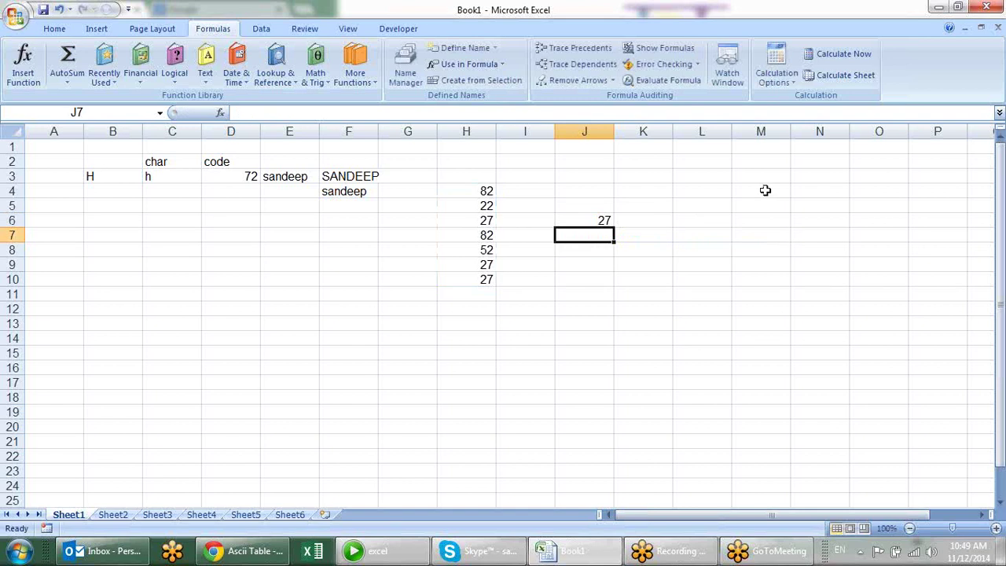
# Reopen J6 to review the INDEX argument hints, then recommit the formula.
pyautogui.click(598, 216)
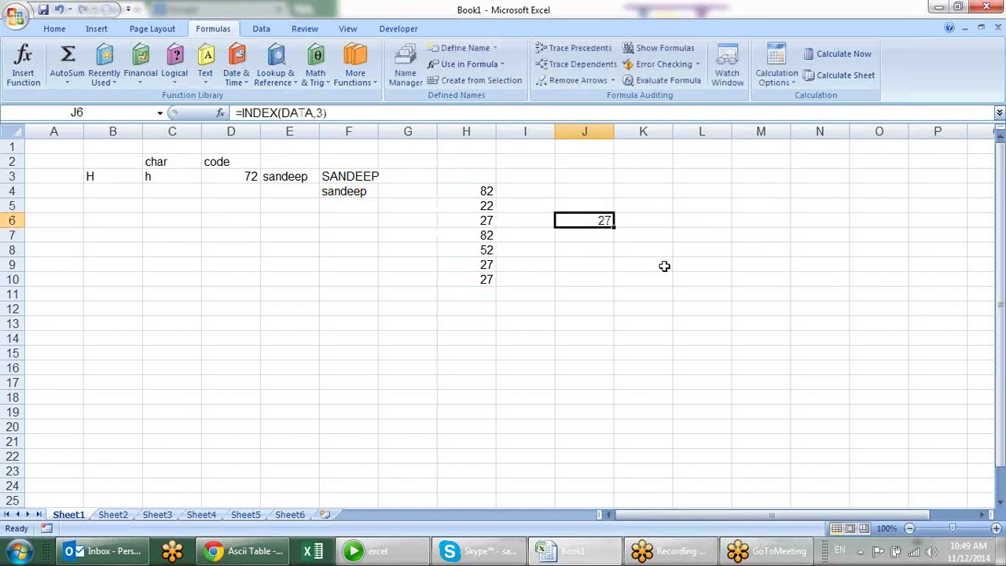
pyautogui.press('F2')
pyautogui.click(613, 220)
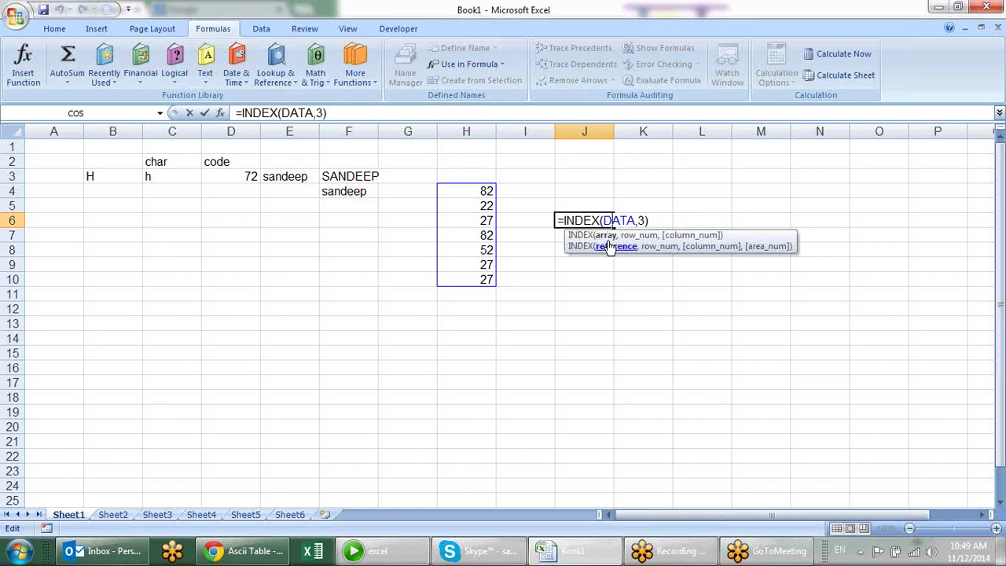
pyautogui.press('Escape')
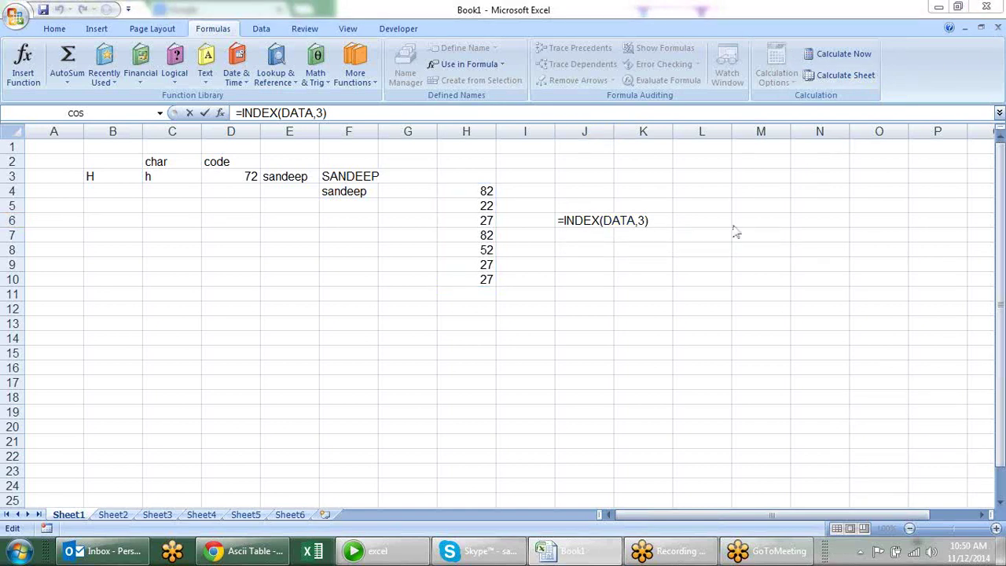
pyautogui.doubleClick(611, 221)
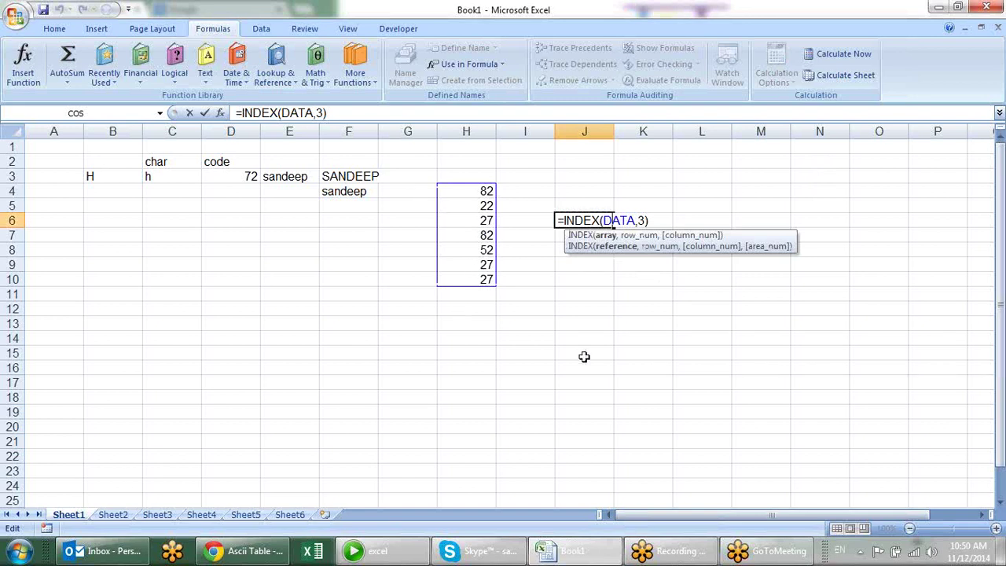
pyautogui.hotkey('ctrl', 'Return')
pyautogui.click(563, 262)
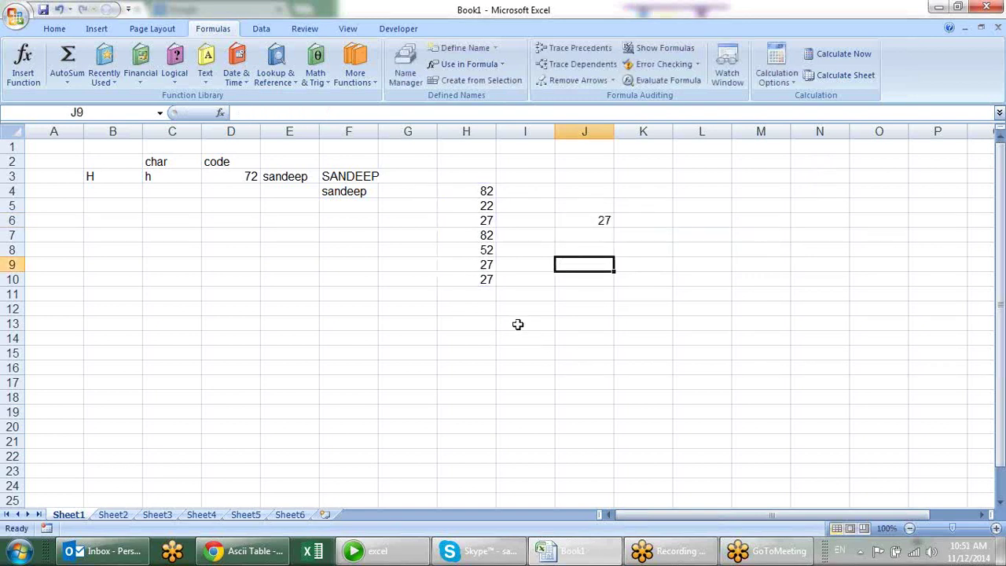
# Review the CHAR formula in C3, CODE formula in D3 and text in E3.
pyautogui.click(216, 207)
pyautogui.click(162, 180)
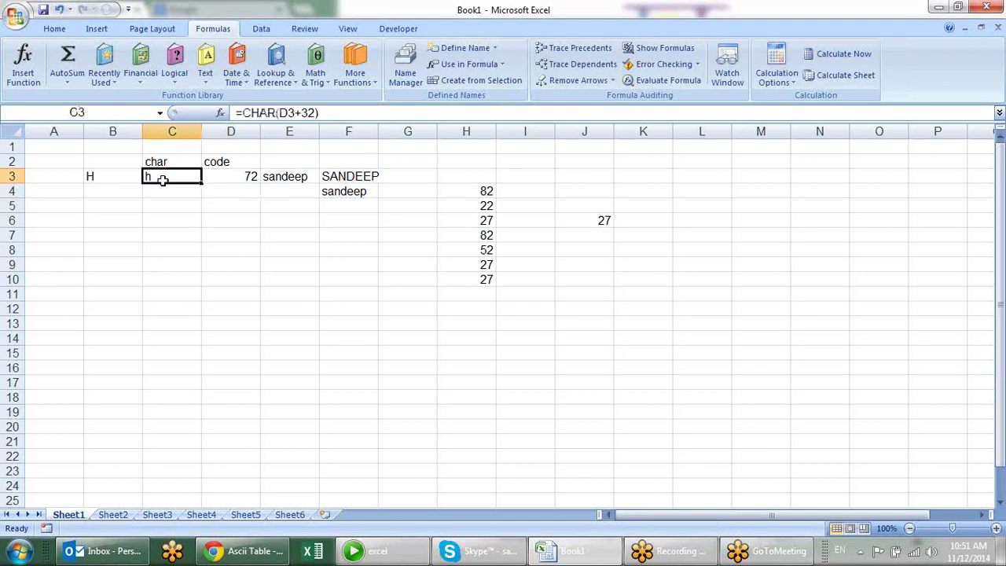
pyautogui.click(234, 181)
pyautogui.click(196, 179)
pyautogui.click(252, 173)
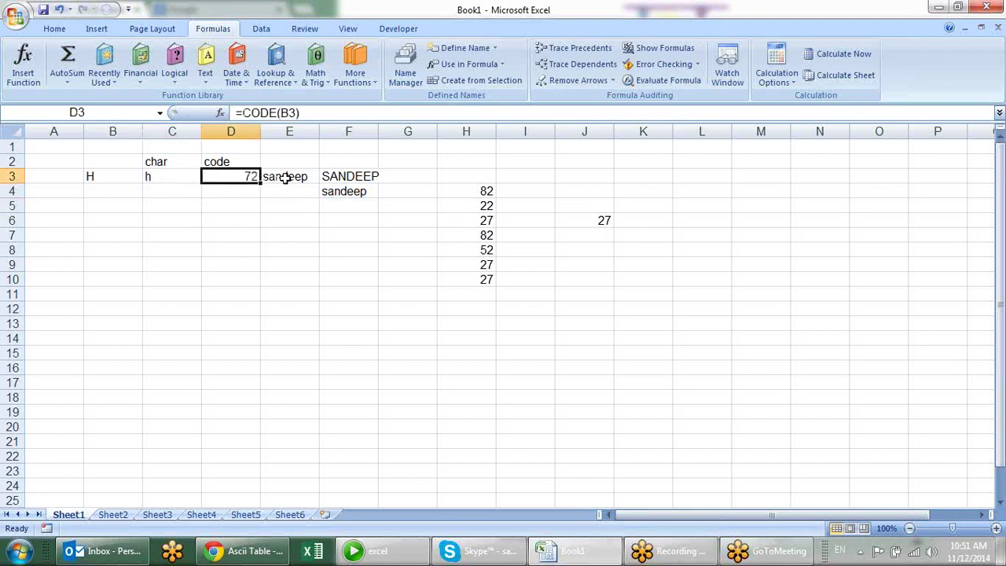
pyautogui.click(278, 178)
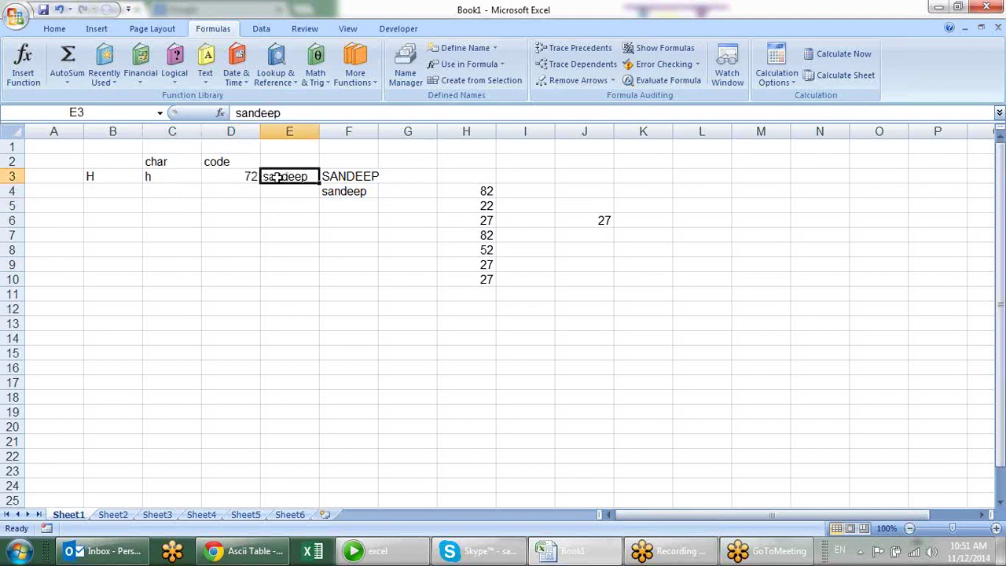
pyautogui.click(228, 176)
pyautogui.click(172, 178)
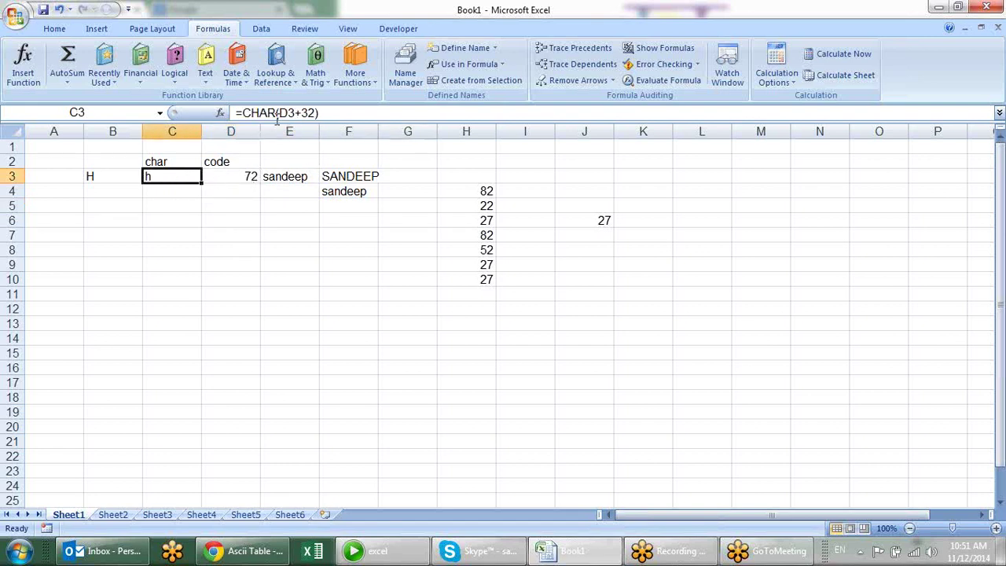
# Change B3 to HA and see that D3's code stays 72.
pyautogui.click(123, 174)
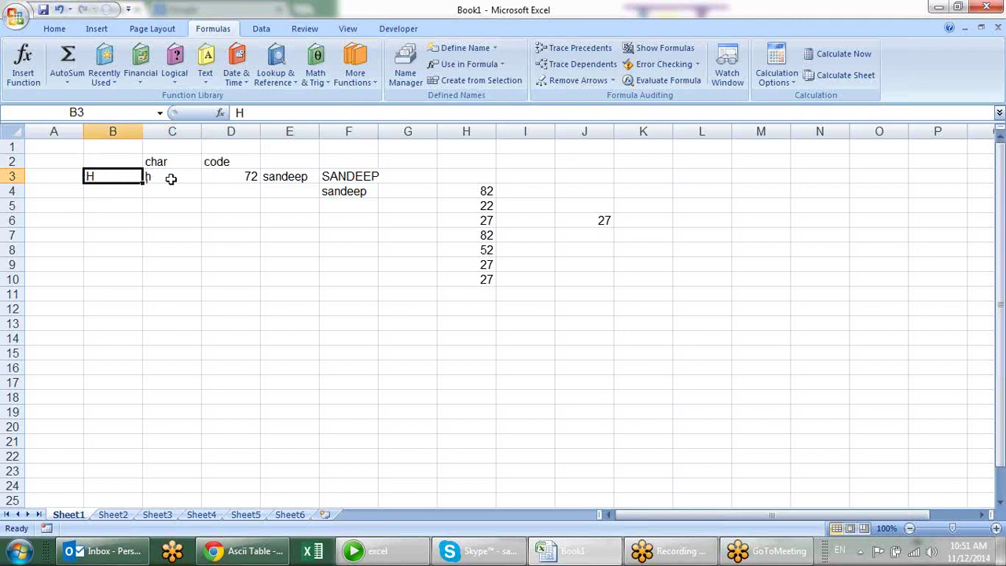
pyautogui.doubleClick(123, 178)
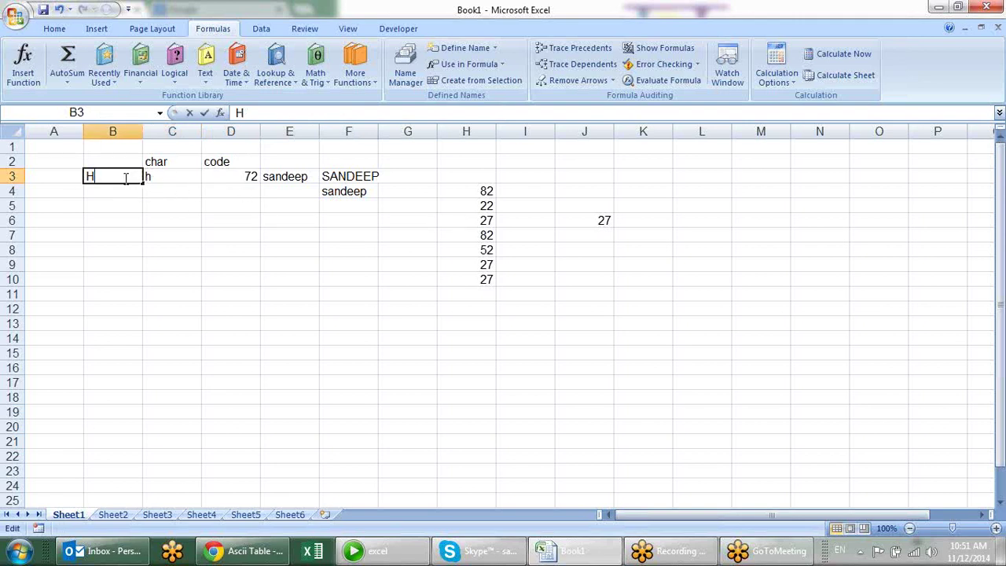
pyautogui.write('A')
pyautogui.press('Return')
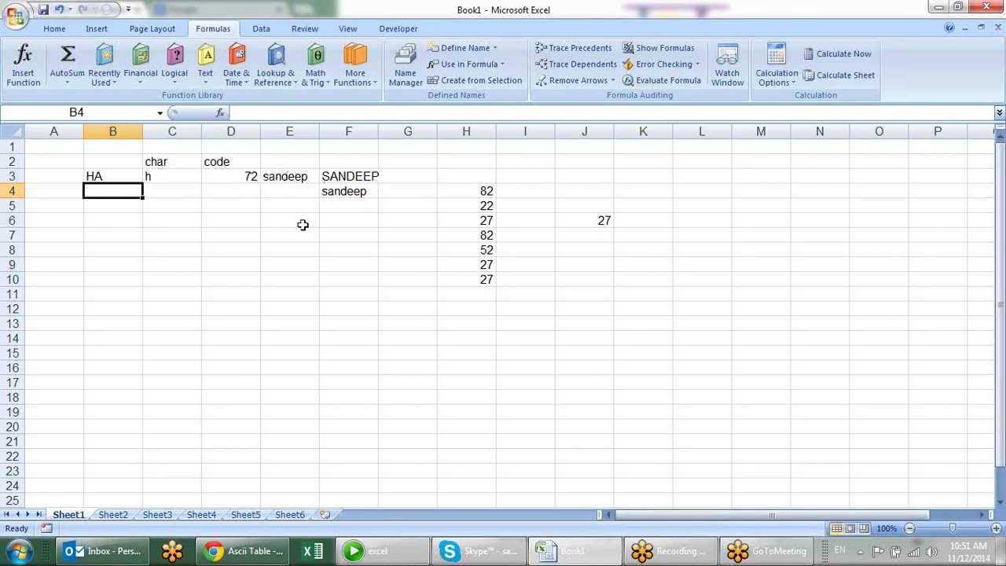
pyautogui.click(173, 180)
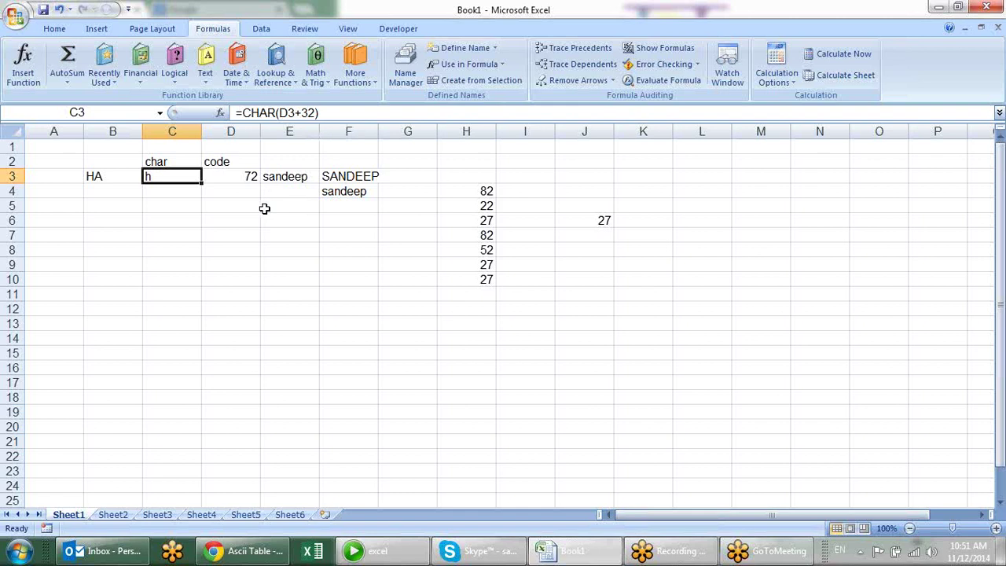
# Delete the A so B3 holds just H again.
pyautogui.click(264, 209)
pyautogui.doubleClick(117, 176)
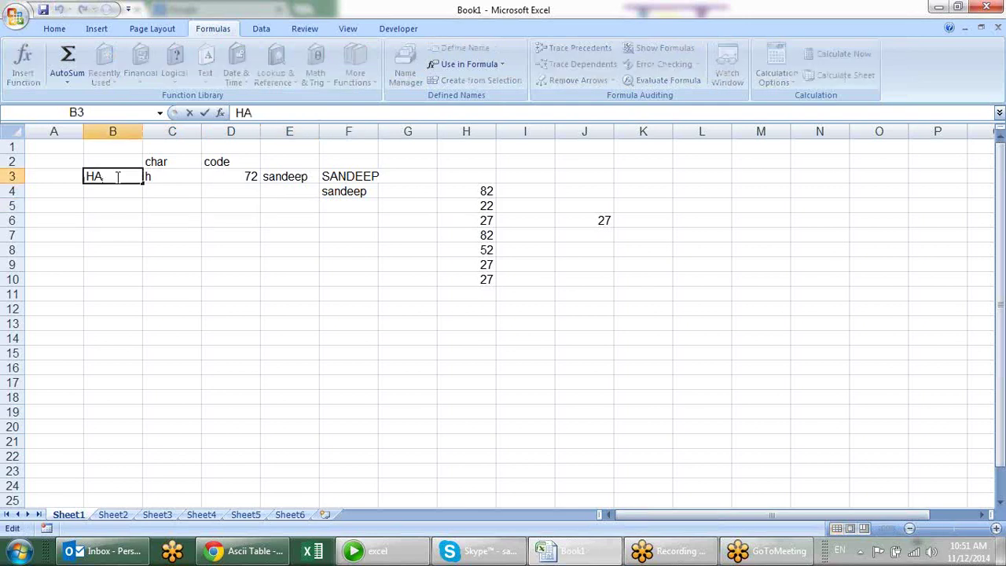
pyautogui.press('BackSpace')
pyautogui.press('Return')
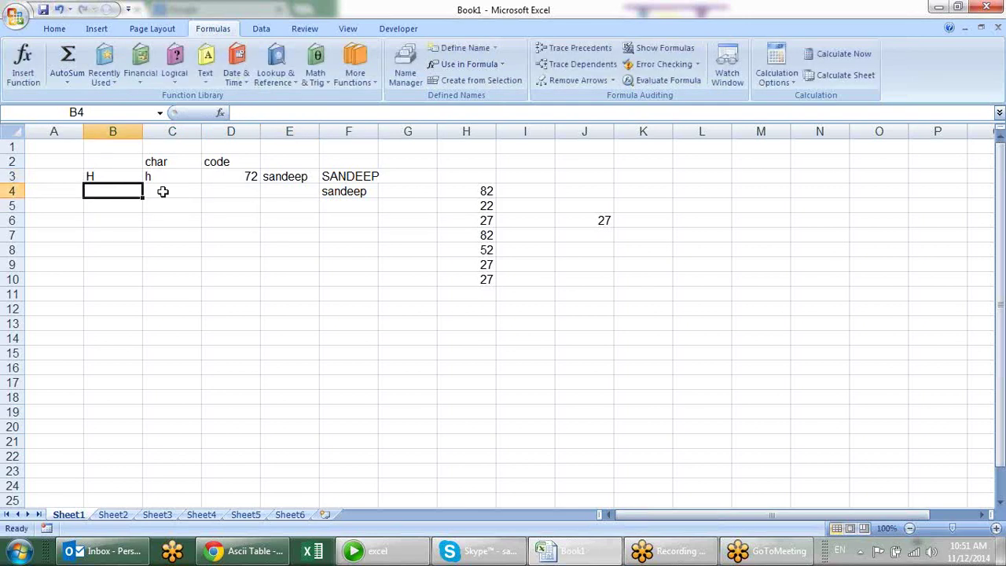
# Review the formulas in C3, D3, E3 and F4, ending on empty cell C6.
pyautogui.click(163, 191)
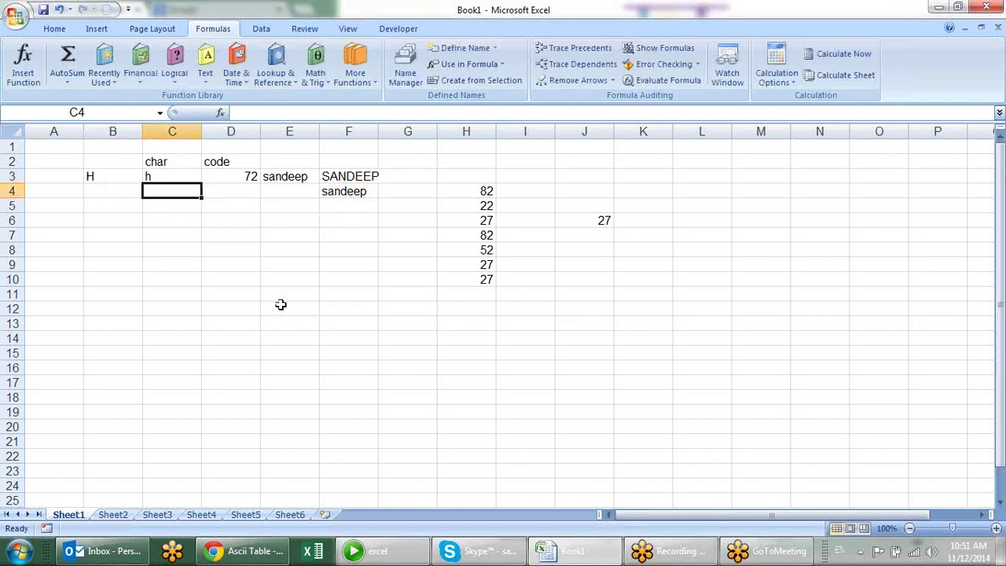
pyautogui.click(194, 211)
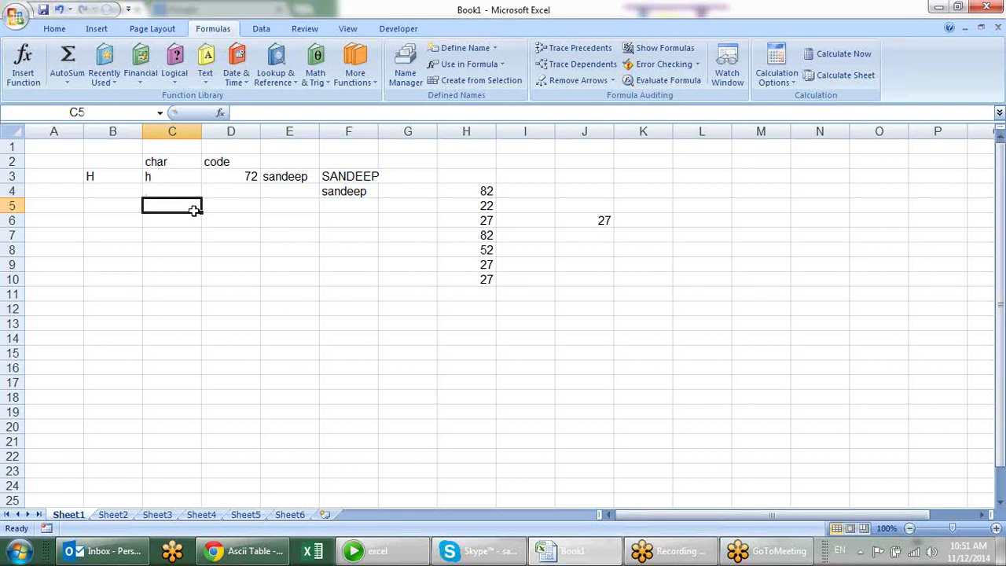
pyautogui.click(345, 189)
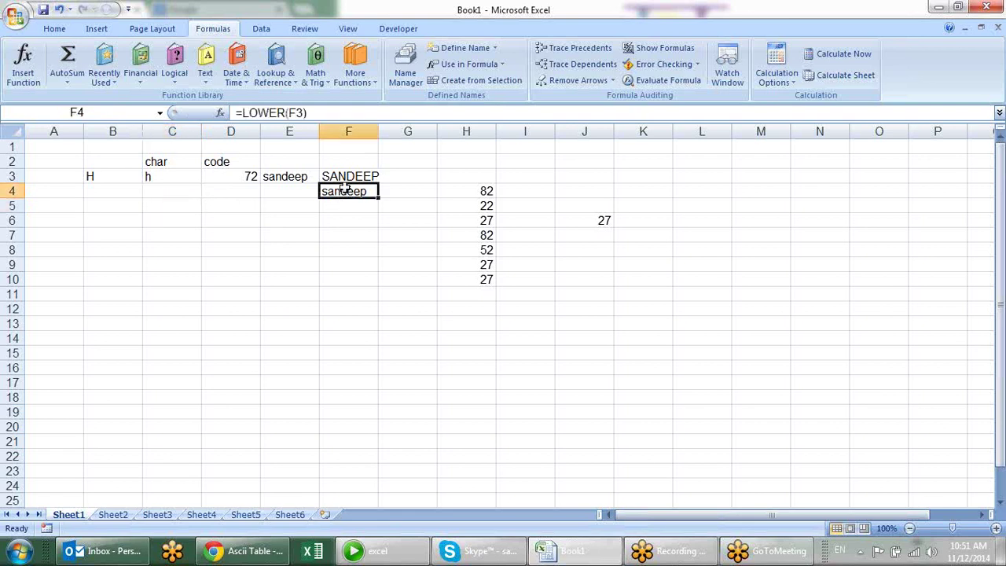
pyautogui.click(270, 180)
pyautogui.click(182, 191)
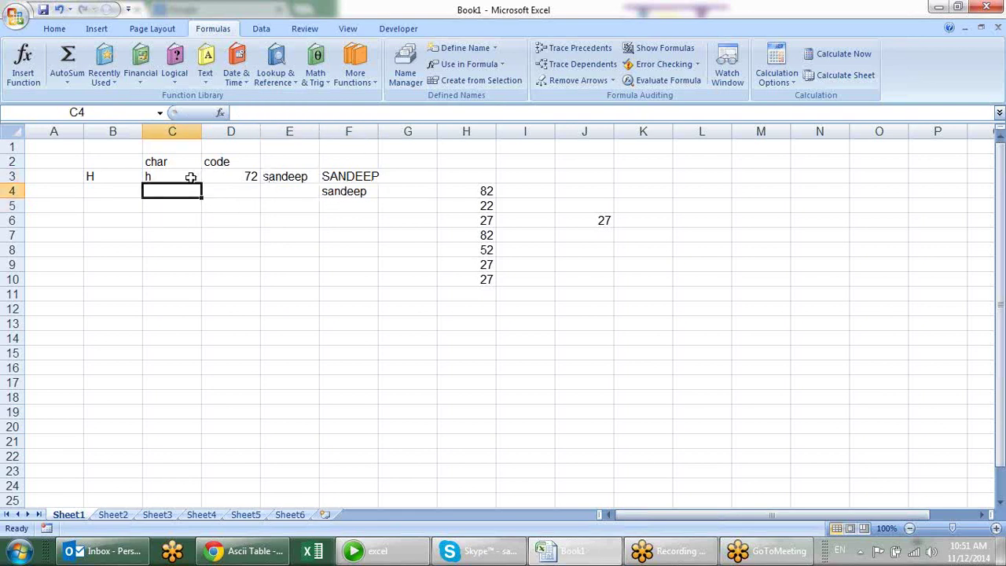
pyautogui.click(192, 177)
pyautogui.click(237, 174)
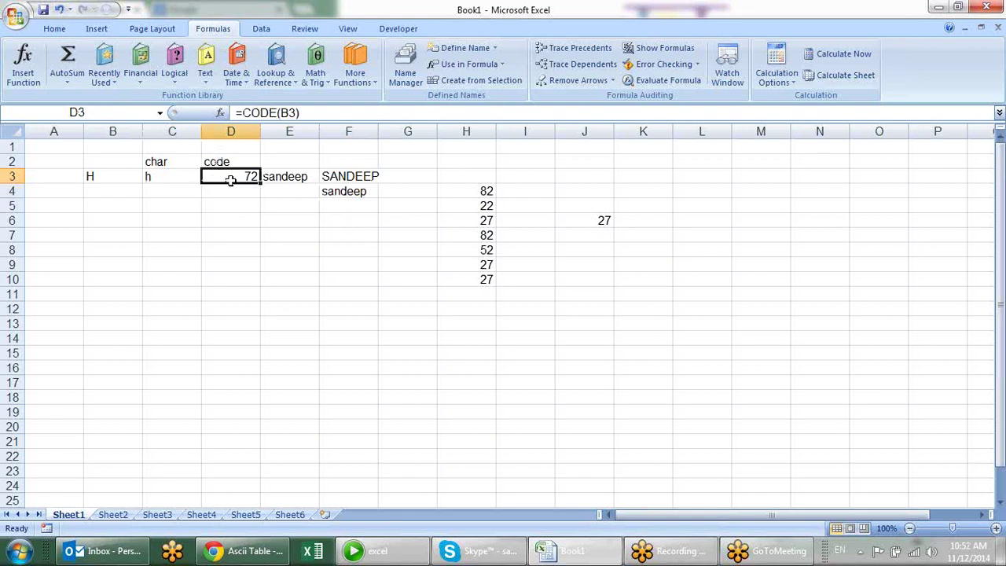
pyautogui.click(174, 178)
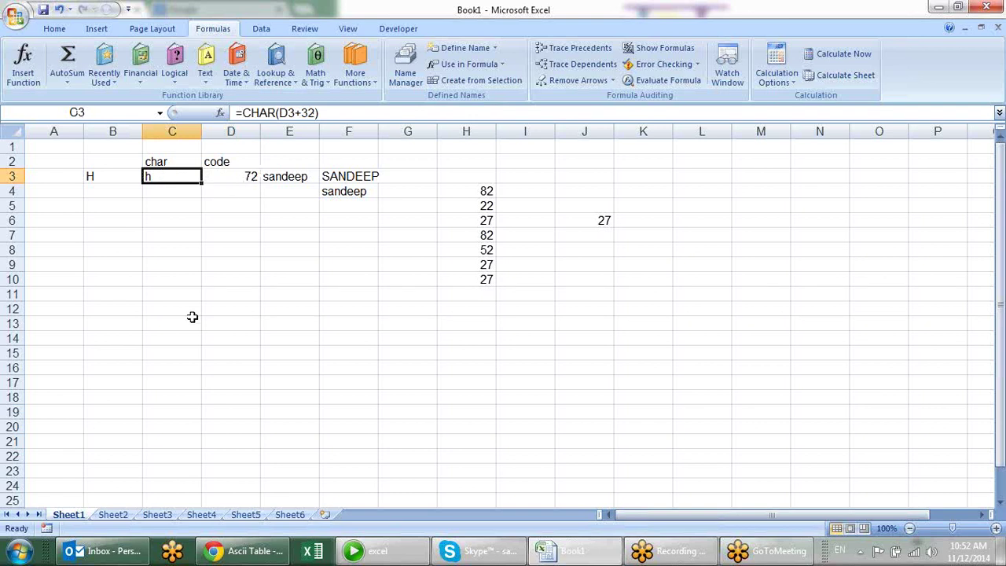
pyautogui.click(169, 235)
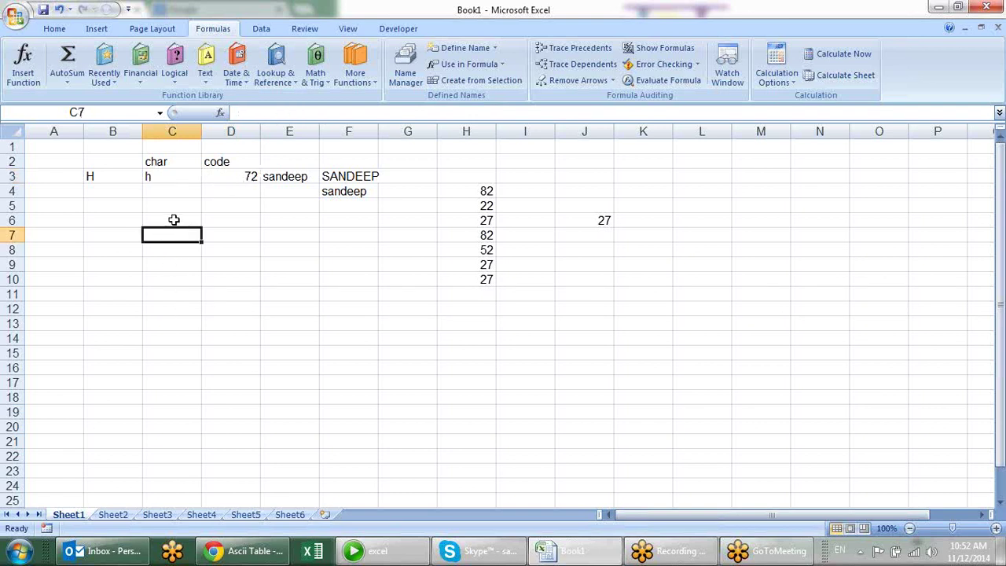
pyautogui.click(174, 220)
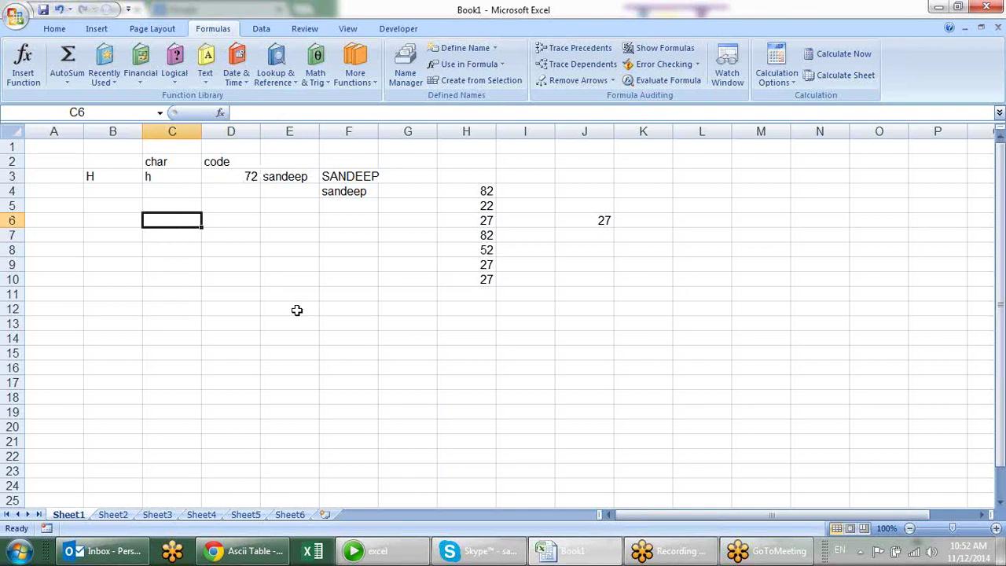
# Type an uppercase A into C6, replacing the lowercase attempts.
pyautogui.write('a')
pyautogui.press('BackSpace')
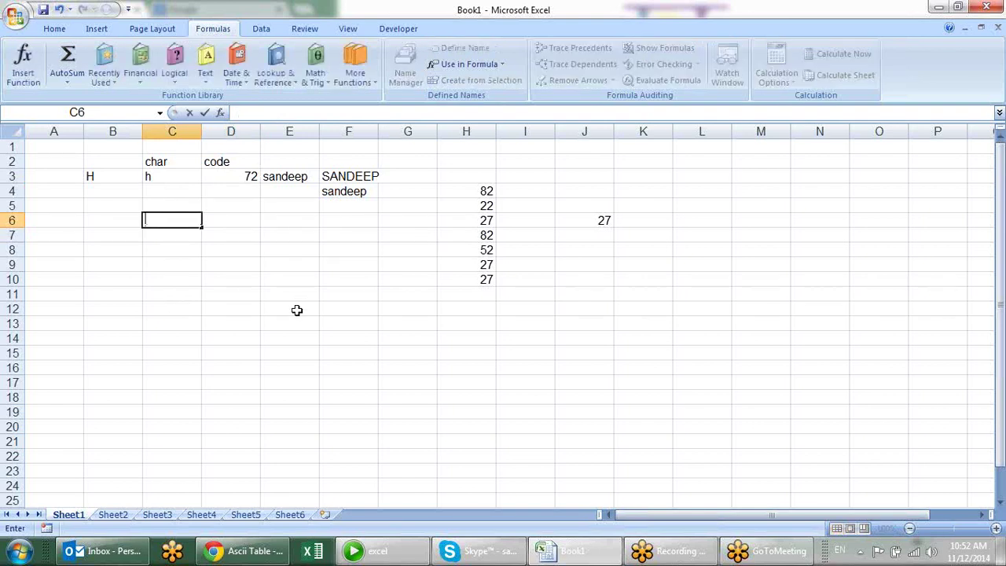
pyautogui.write('a')
pyautogui.press('BackSpace')
pyautogui.write('A')
pyautogui.press('Return')
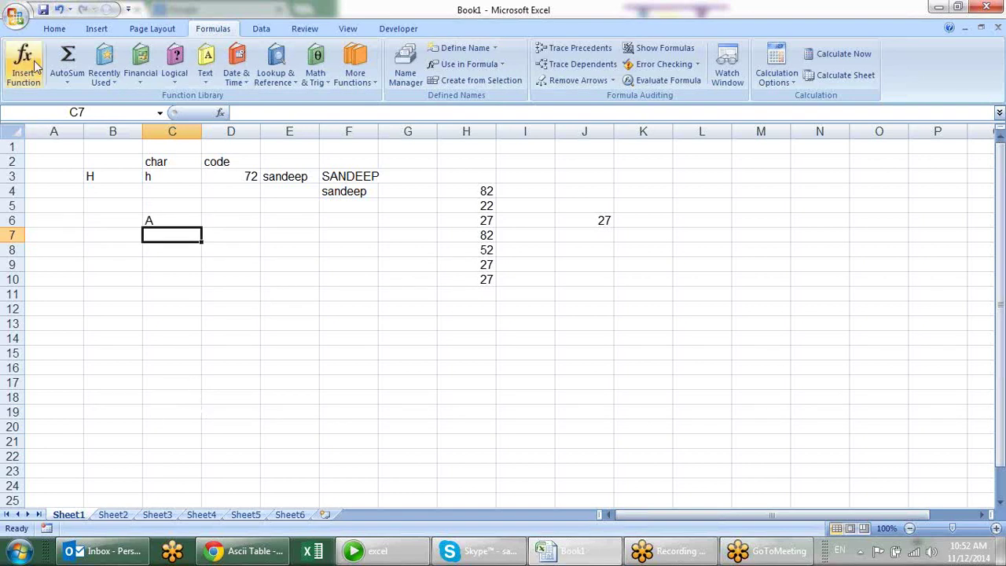
pyautogui.click(16, 16)
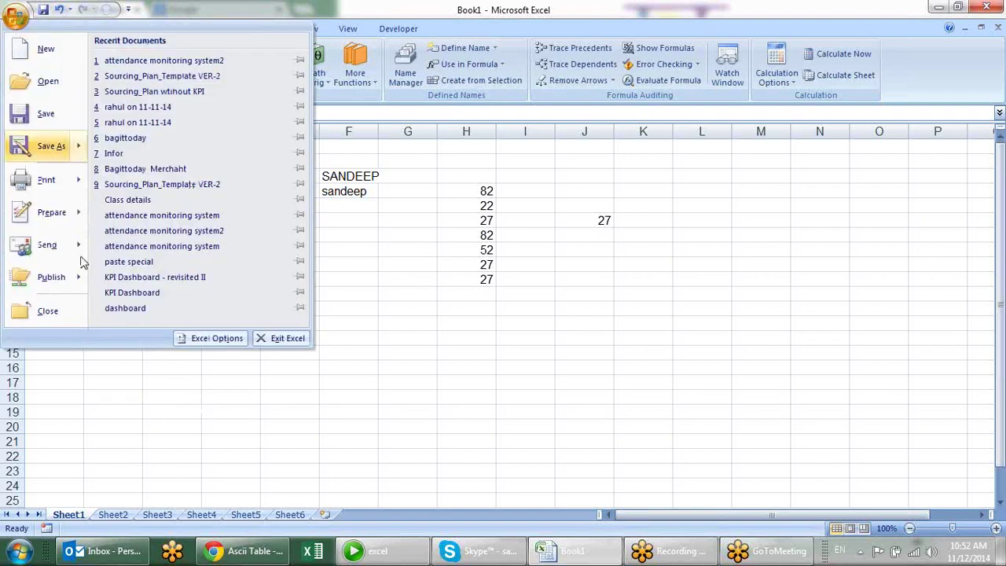
pyautogui.click(228, 346)
pyautogui.click(595, 204)
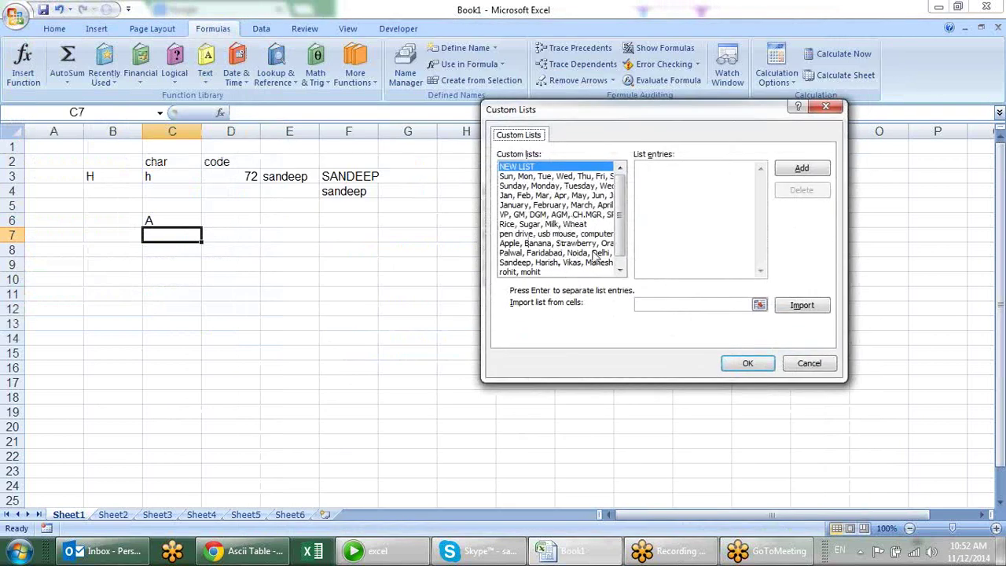
pyautogui.moveTo(619, 220)
pyautogui.mouseDown()
pyautogui.moveTo(621, 244)
pyautogui.moveTo(620, 224)
pyautogui.mouseUp()
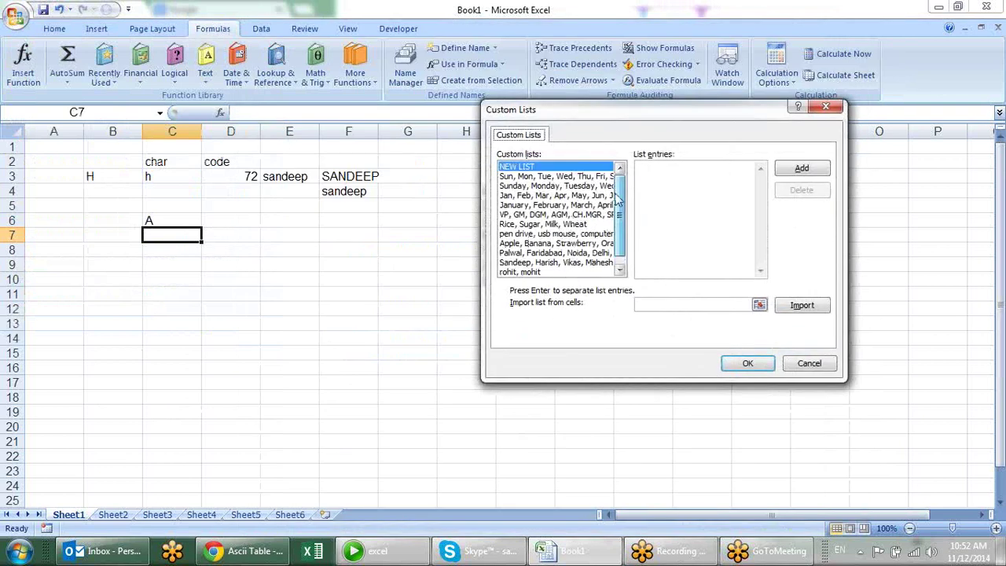
pyautogui.click(813, 363)
pyautogui.click(850, 33)
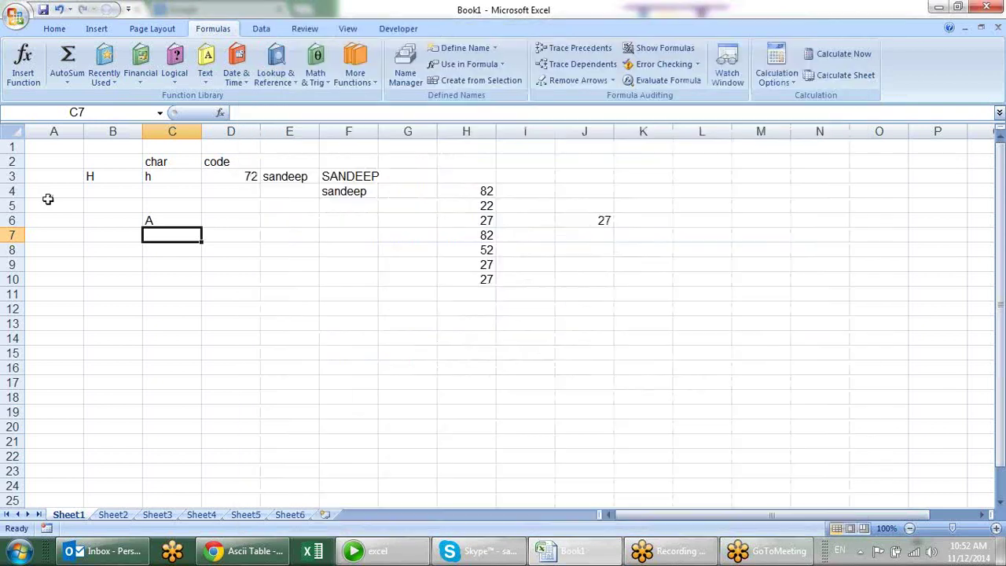
pyautogui.click(194, 219)
# Enter =CHAR(CODE(C6)+1) in C7 so it shows B.
pyautogui.click(180, 235)
pyautogui.write('=')
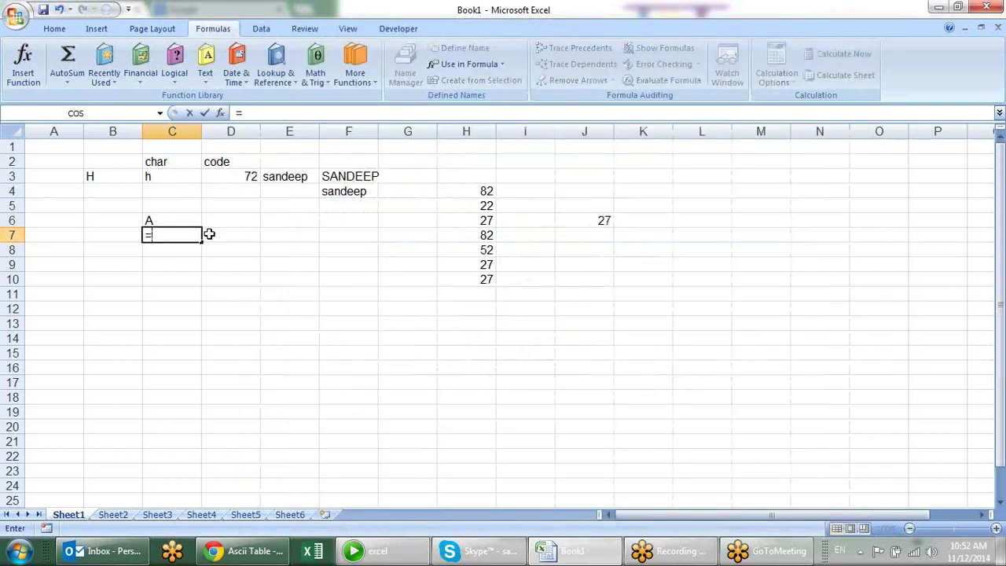
pyautogui.write('COD')
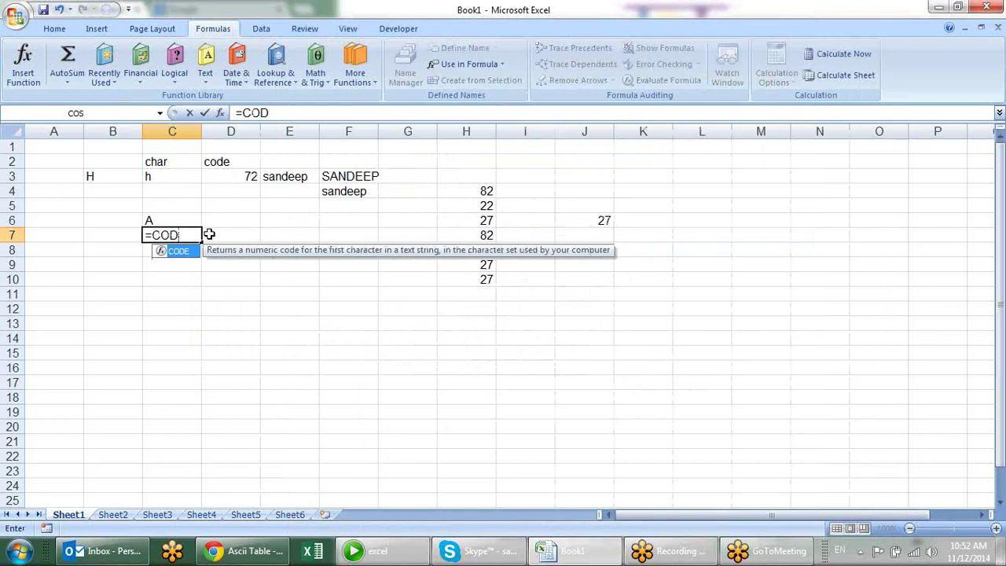
pyautogui.write('E(')
pyautogui.press('Up')
pyautogui.write(')')
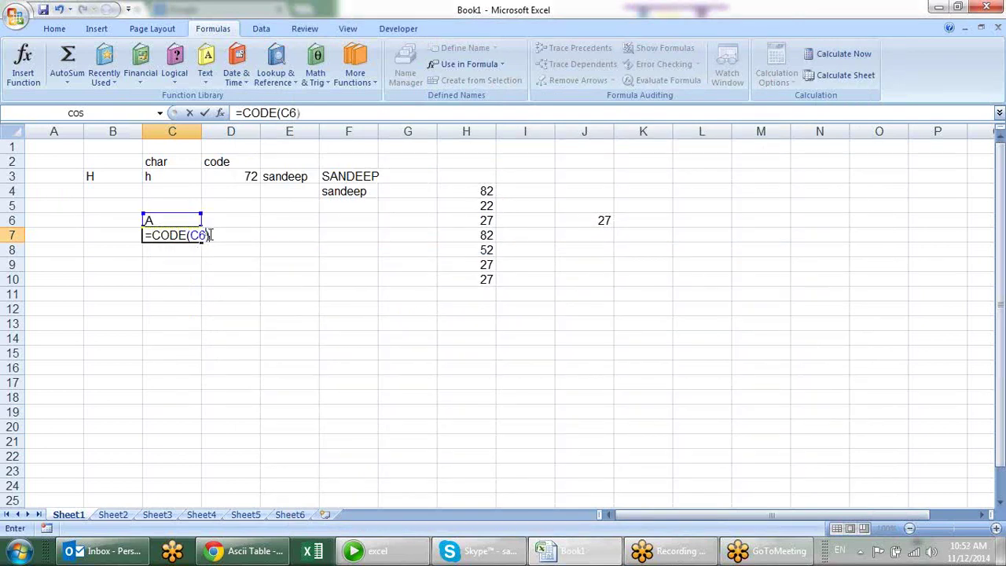
pyautogui.write('+1')
pyautogui.write(')')
pyautogui.press('F2')
pyautogui.press('Home')
pyautogui.press('Right')
pyautogui.write('CHA')
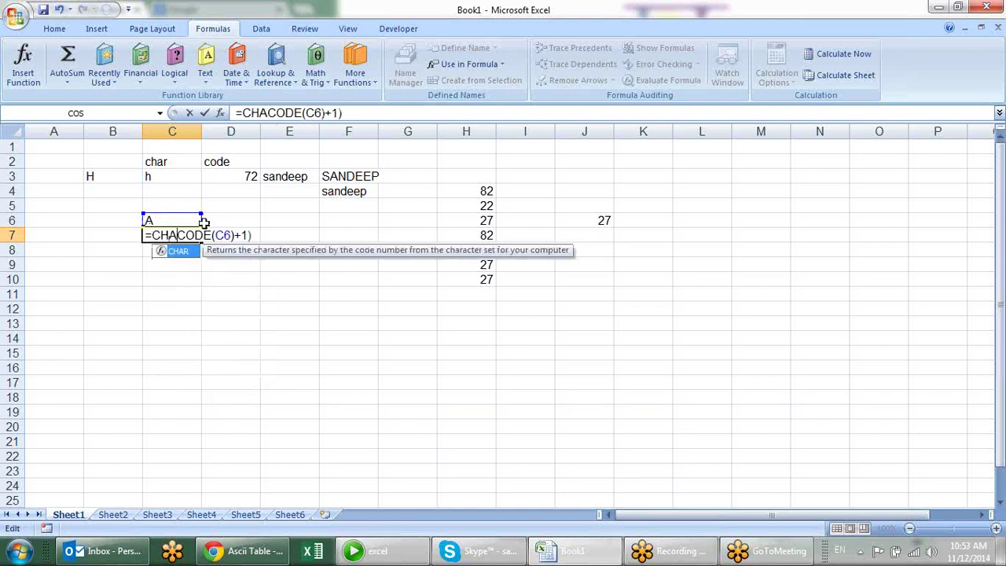
pyautogui.write('R(')
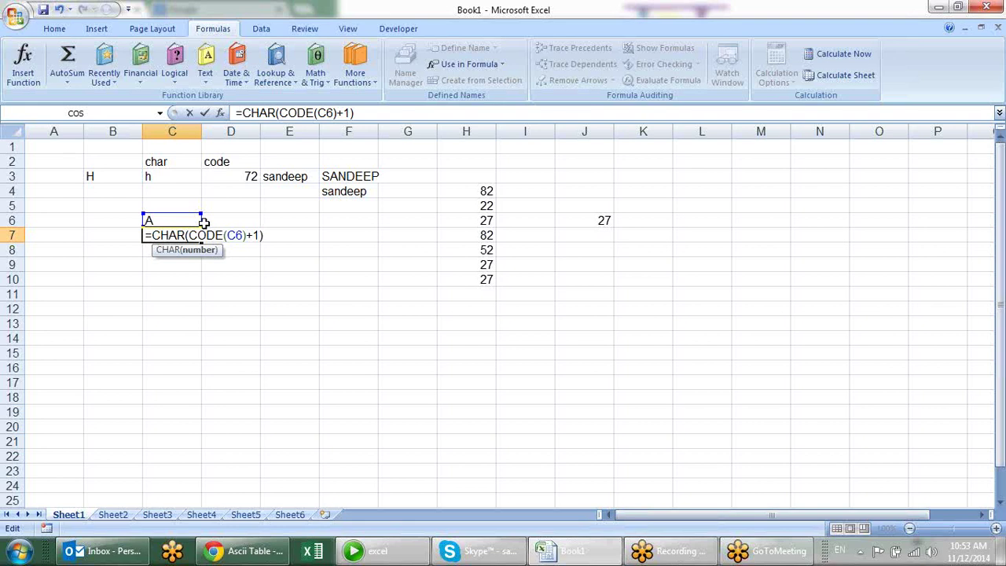
pyautogui.press('Return')
# Fill the C7 formula down to C20 and spot-check the copied formulas.
pyautogui.click(195, 234)
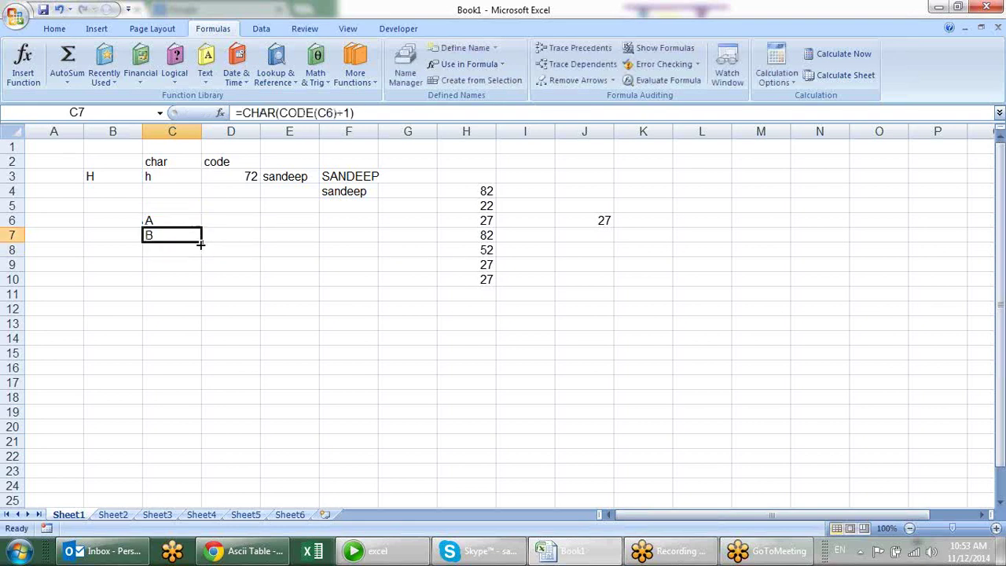
pyautogui.moveTo(200, 242); pyautogui.dragTo(198, 432)
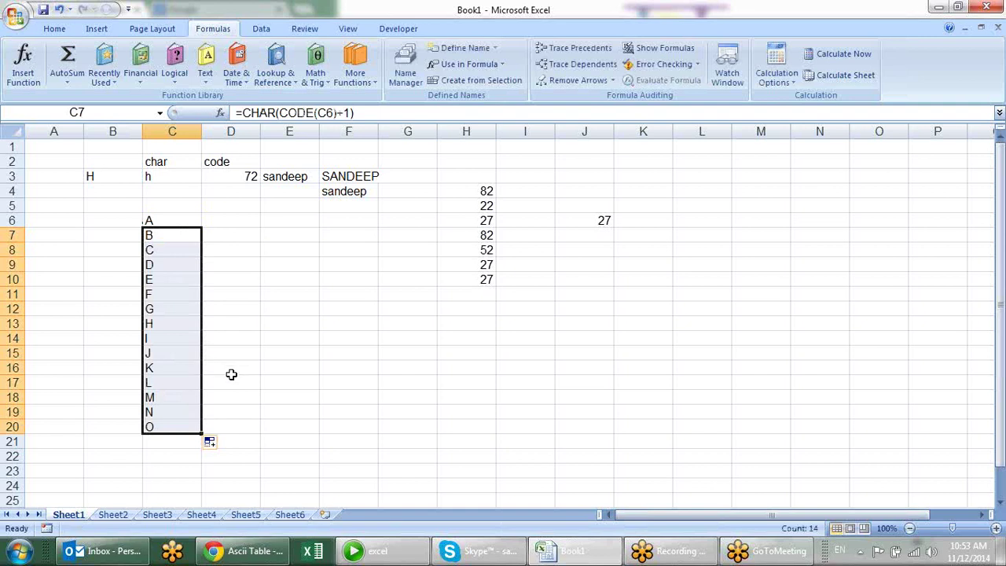
pyautogui.click(179, 264)
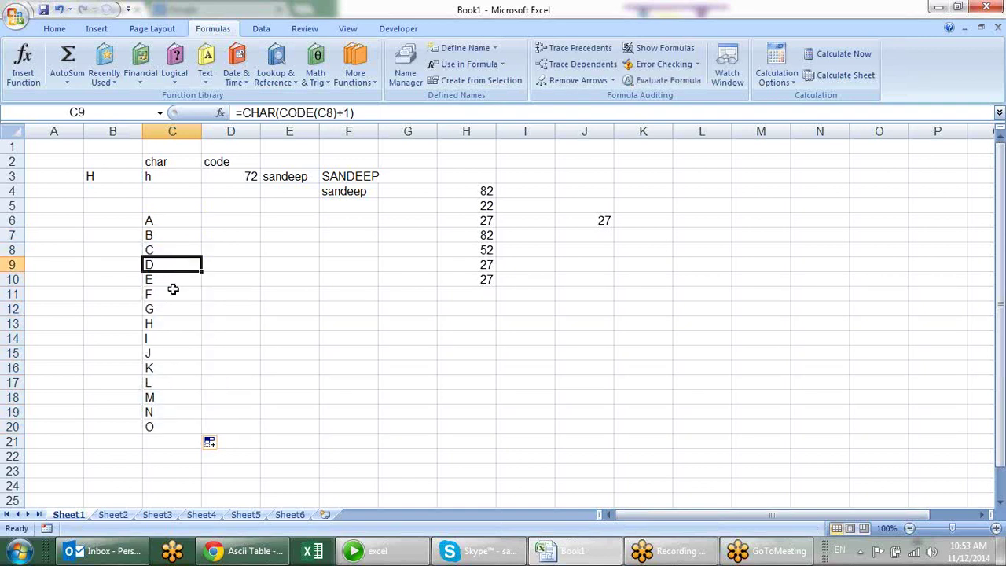
pyautogui.click(173, 323)
pyautogui.click(193, 367)
pyautogui.click(172, 398)
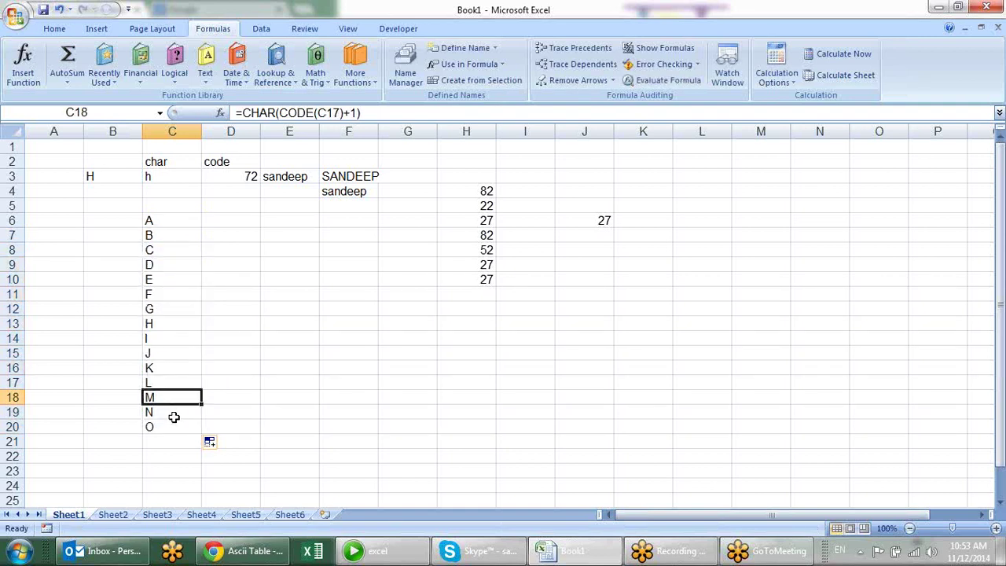
pyautogui.click(173, 416)
pyautogui.click(173, 427)
pyautogui.click(179, 221)
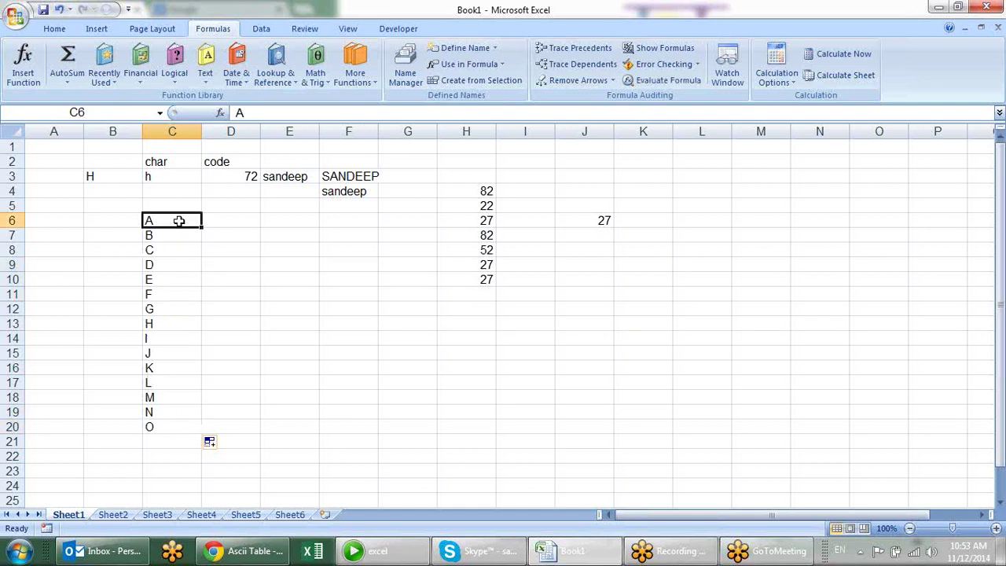
pyautogui.click(173, 264)
pyautogui.click(170, 294)
pyautogui.click(170, 338)
pyautogui.click(167, 367)
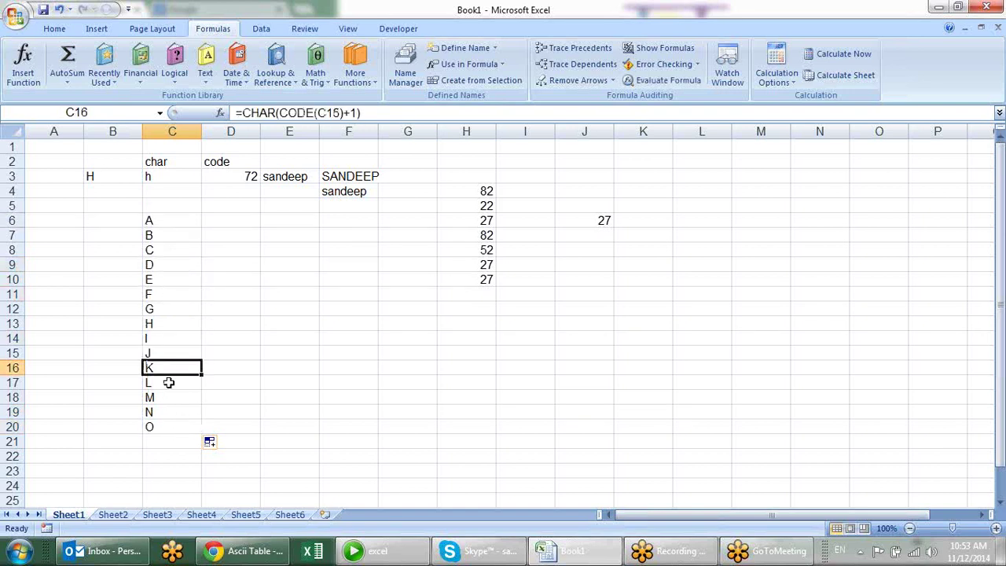
pyautogui.click(163, 399)
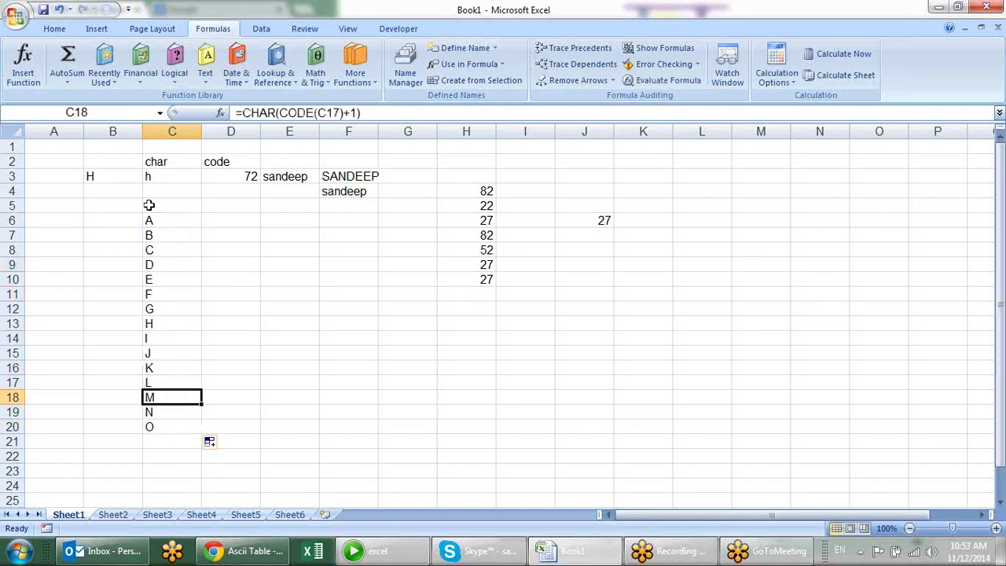
# Change B3 to Ha and back to H, then show the Text functions list from F8.
pyautogui.doubleClick(124, 176)
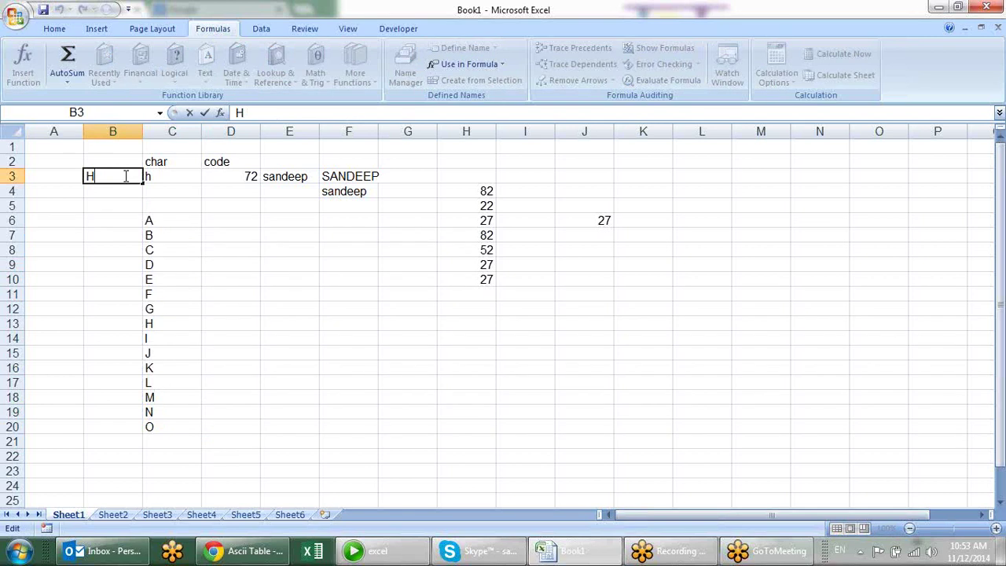
pyautogui.write('a')
pyautogui.press('Return')
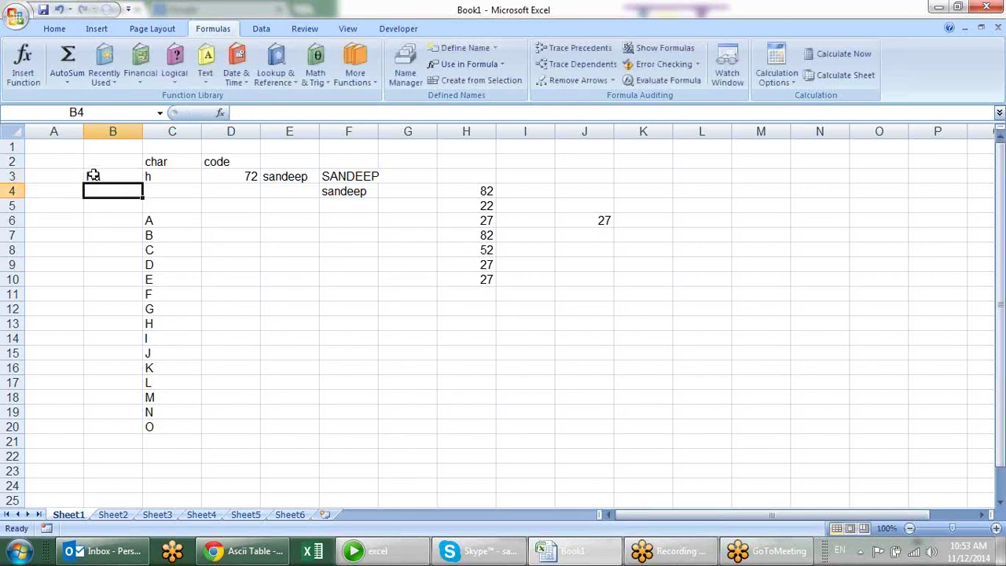
pyautogui.doubleClick(127, 176)
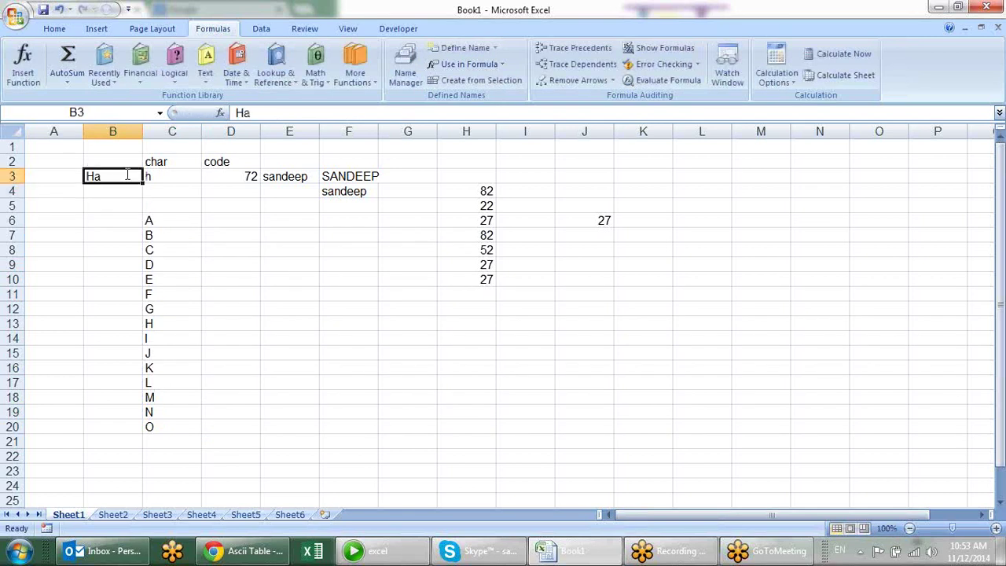
pyautogui.press('BackSpace')
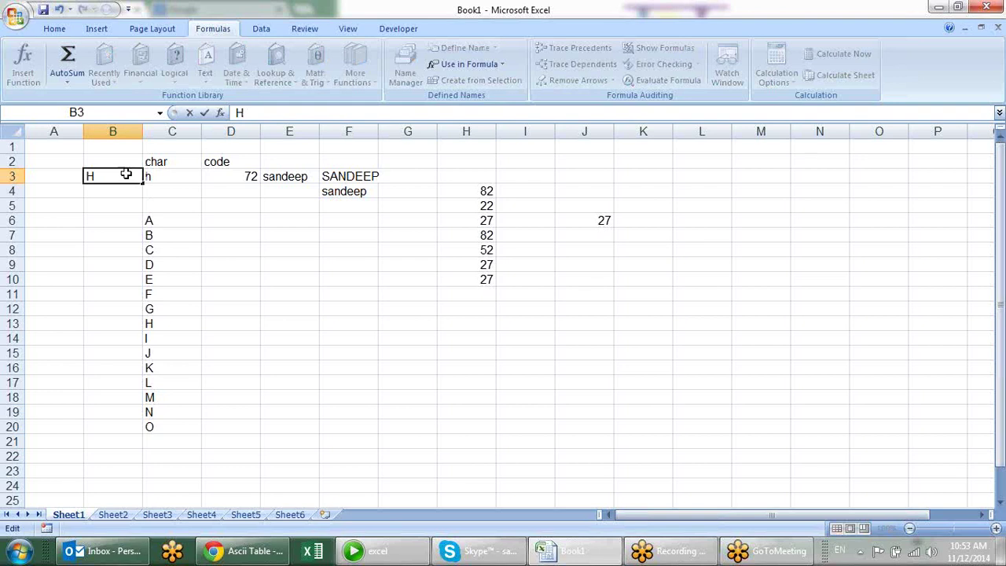
pyautogui.press('Return')
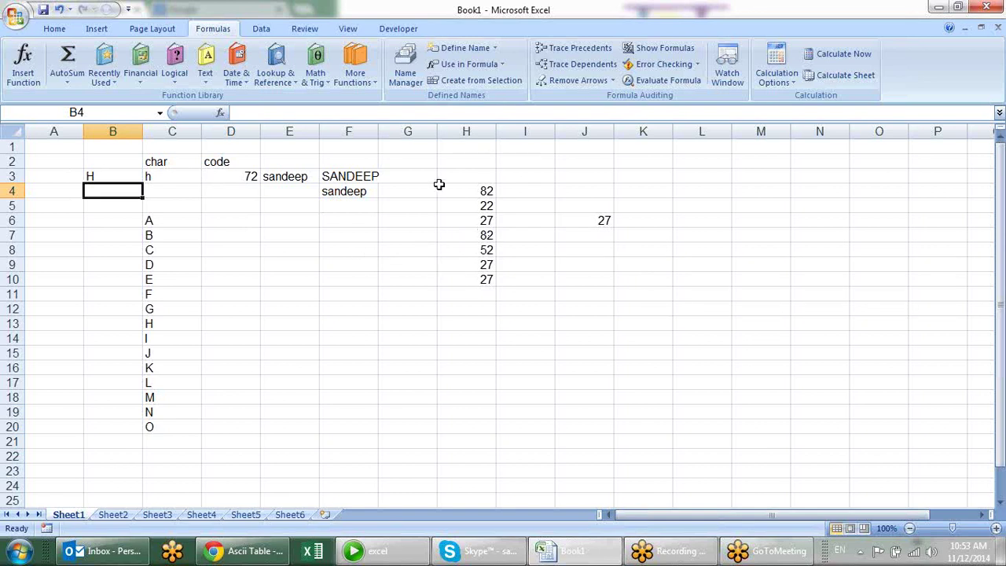
pyautogui.click(343, 253)
pyautogui.click(206, 63)
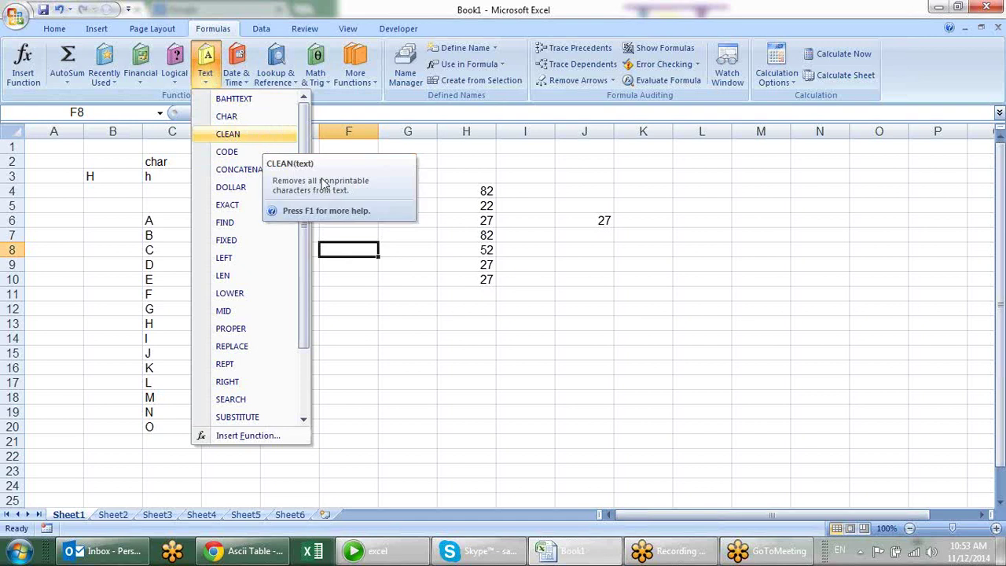
# Widen column F and enter the person's full name in F7.
pyautogui.click(352, 299)
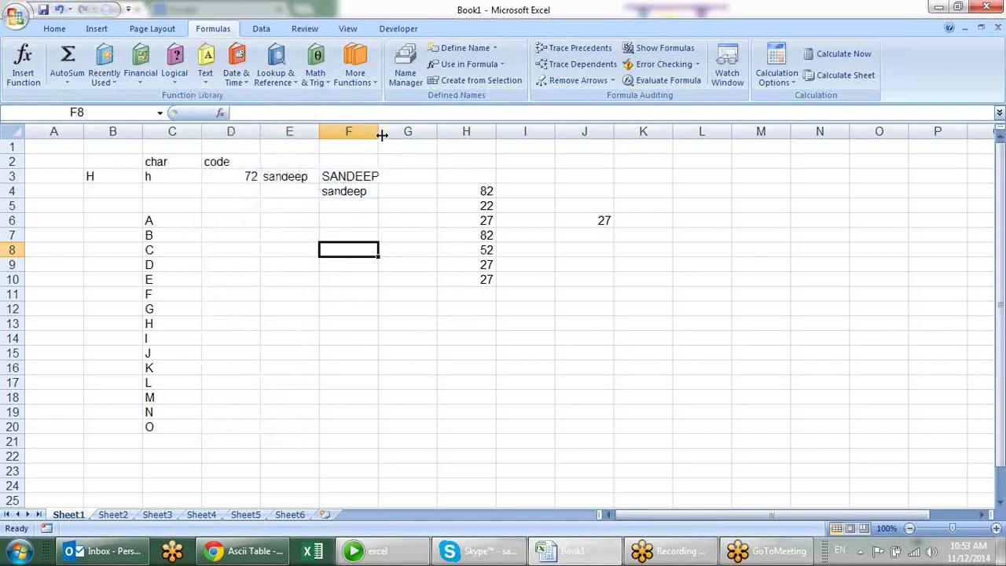
pyautogui.moveTo(382, 135); pyautogui.dragTo(415, 135)
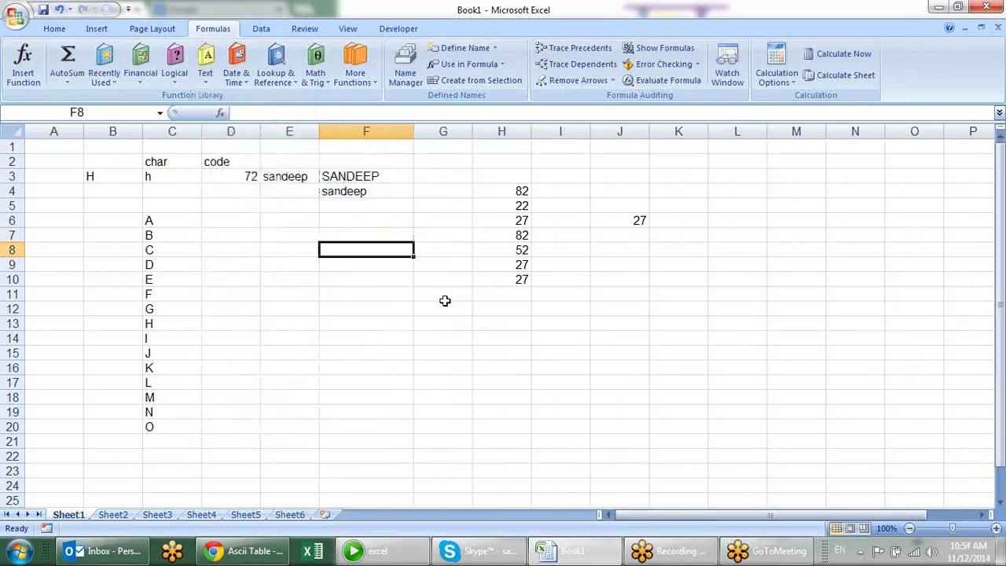
pyautogui.click(340, 231)
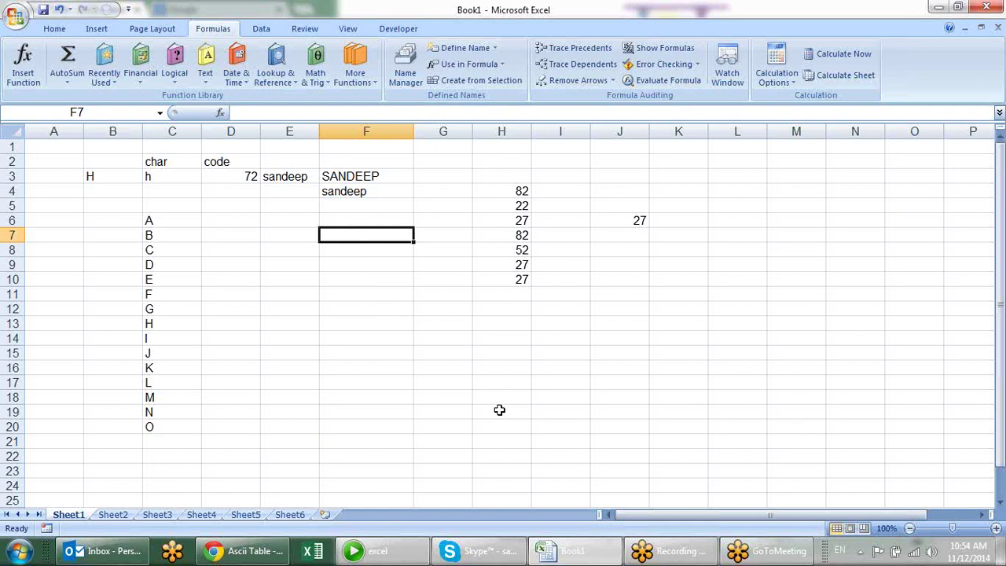
pyautogui.write('S')
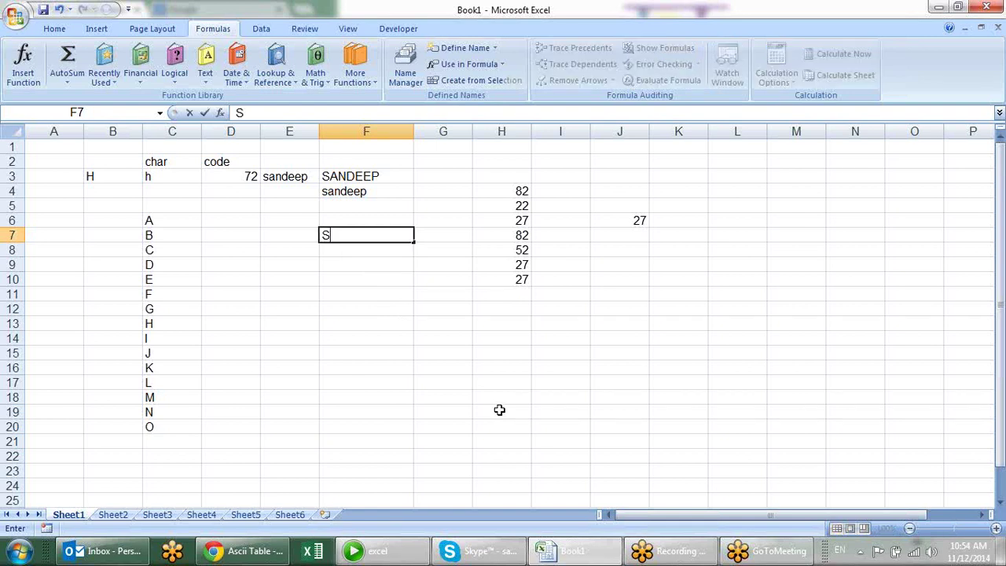
pyautogui.write('ANDE')
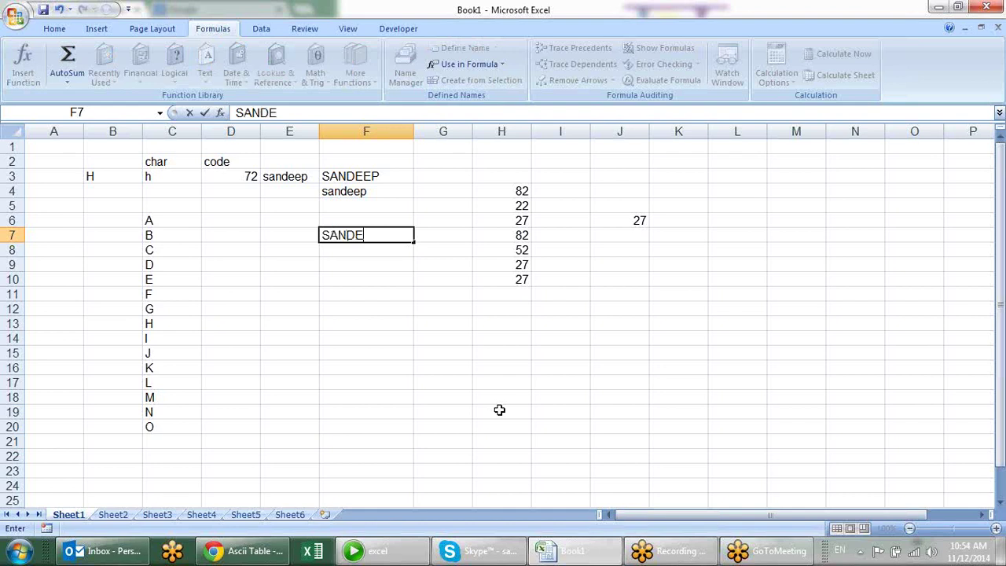
pyautogui.write('EP')
pyautogui.write(' SIN')
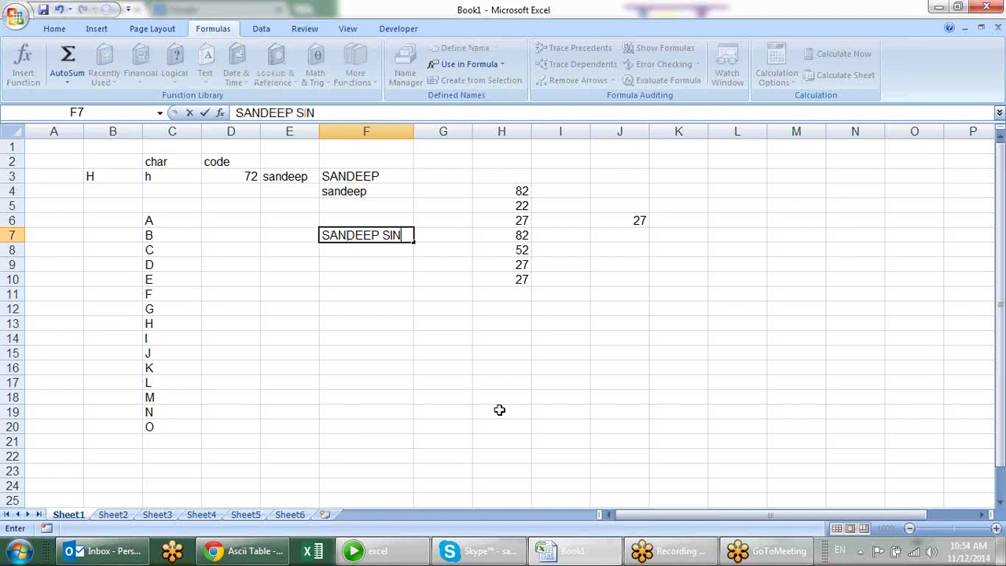
pyautogui.write('GH')
pyautogui.press('Return')
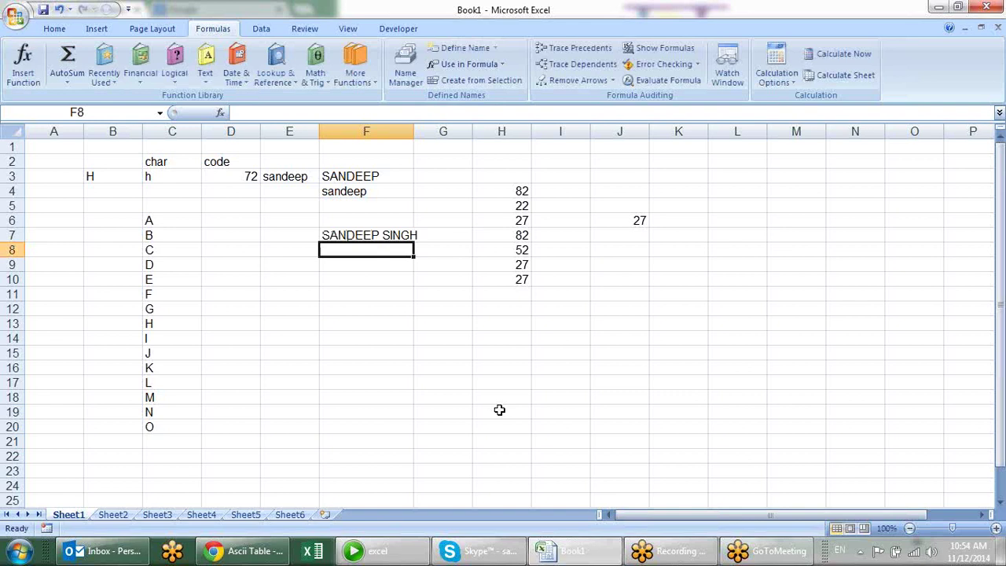
# Enter the same name in F8, split across two lines.
pyautogui.write('SANDEEP SINGH')
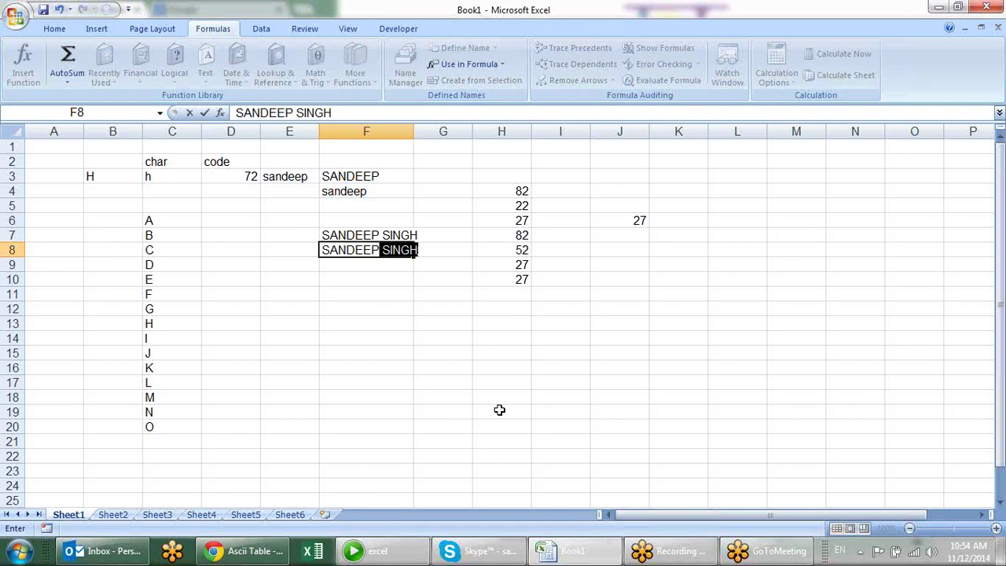
pyautogui.press('BackSpace')
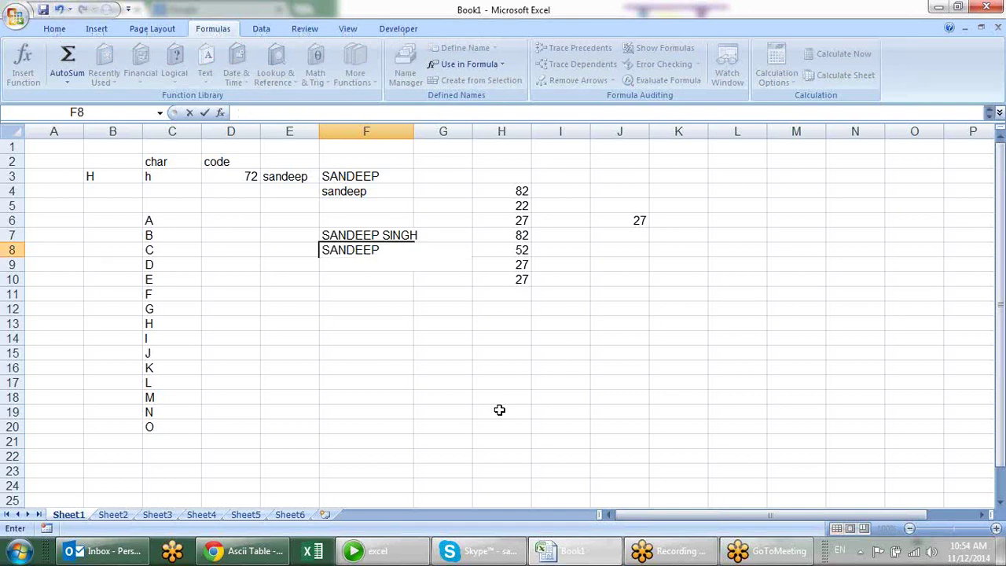
pyautogui.write('SiNG')
pyautogui.write('H')
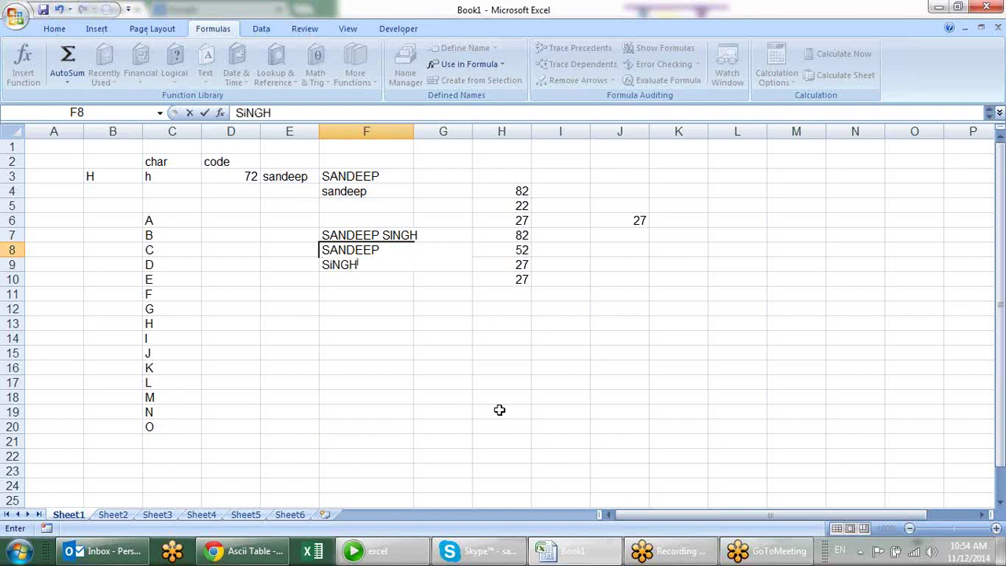
pyautogui.press('Return')
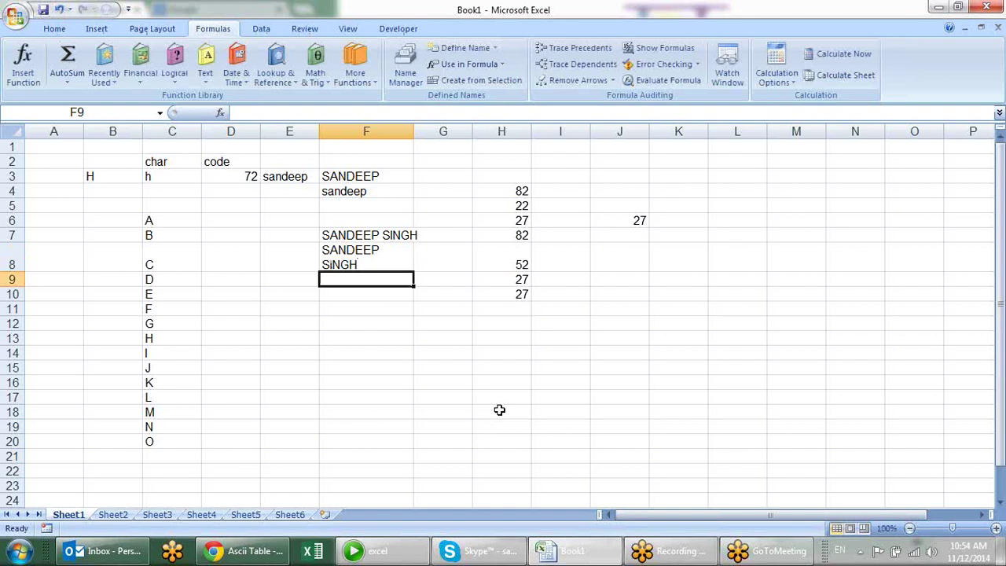
pyautogui.press('Up')
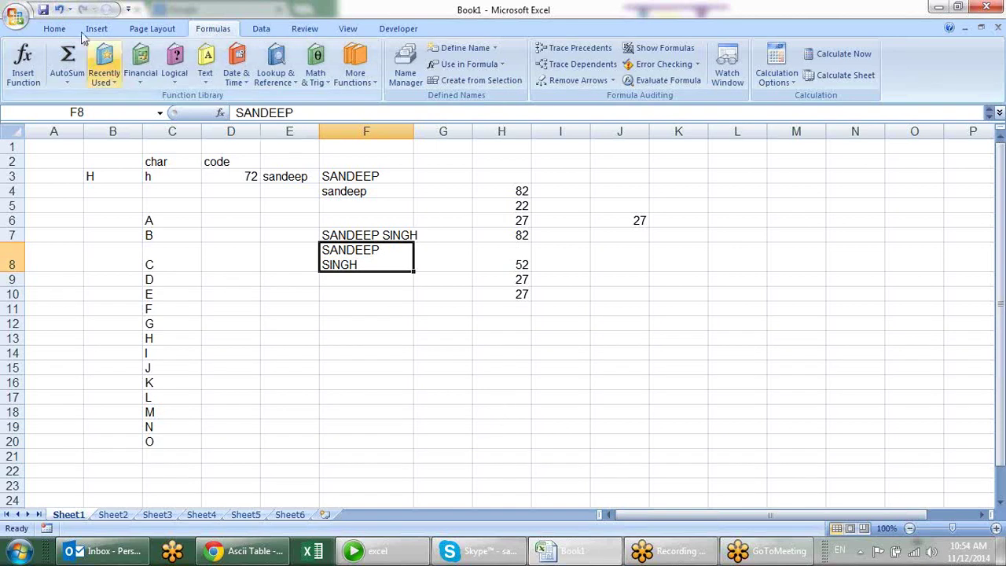
# Turn off Wrap Text so F8's name sits on one line, and widen column F.
pyautogui.click(55, 29)
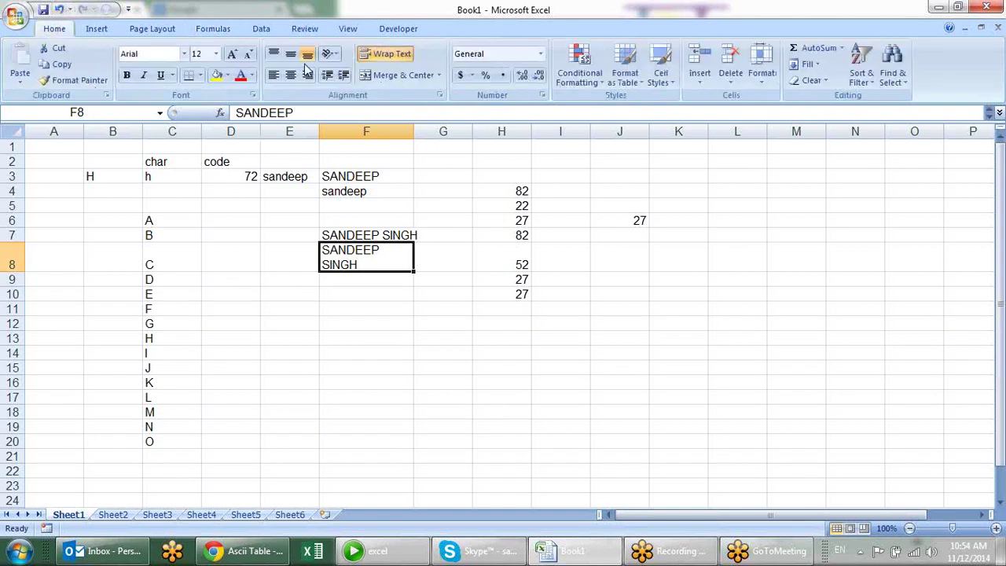
pyautogui.click(395, 56)
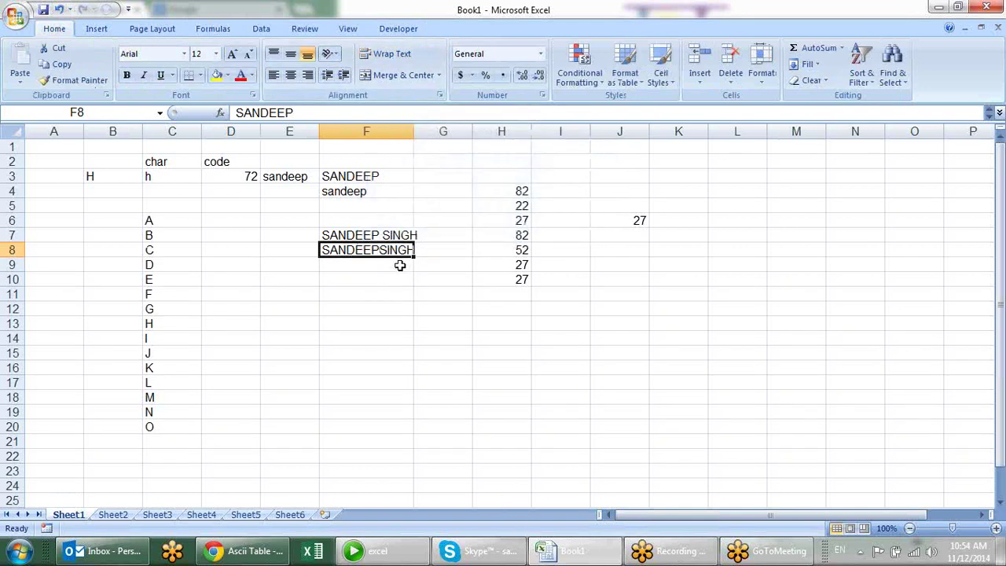
pyautogui.moveTo(416, 134); pyautogui.dragTo(429, 134)
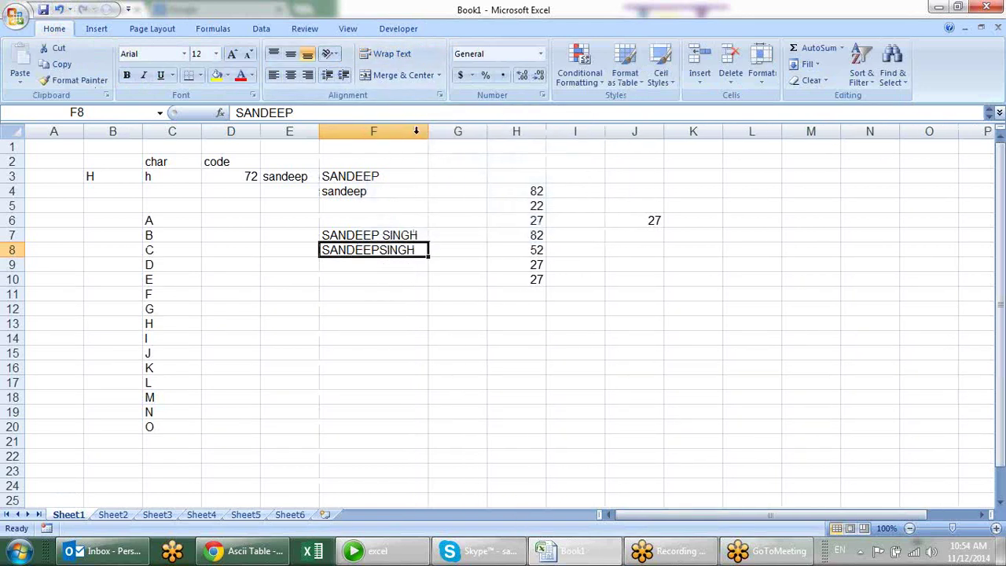
# Enter =LEN(F7) in G7 and fill it down to G8, both returning 13.
pyautogui.click(462, 254)
pyautogui.click(451, 229)
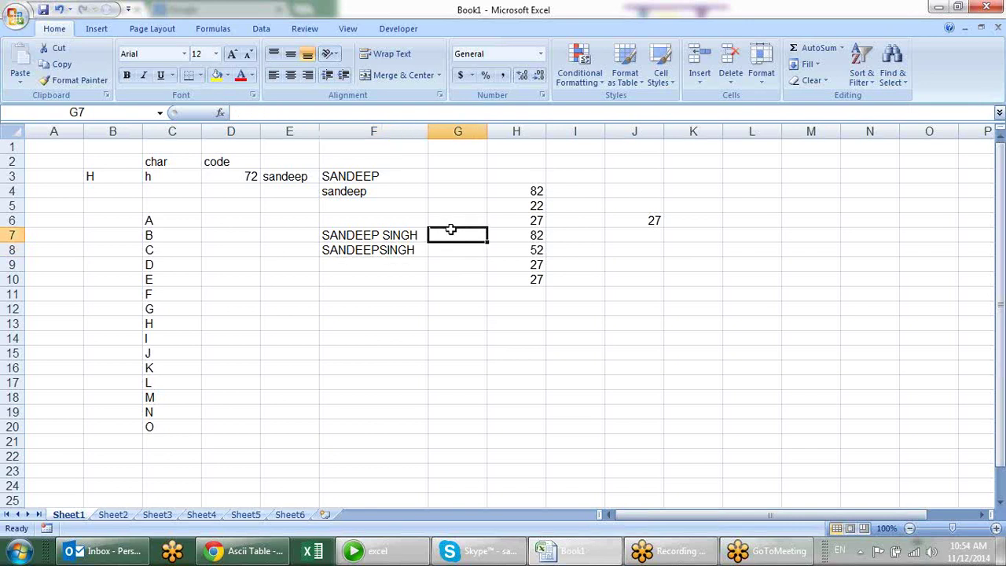
pyautogui.write('=LEN(')
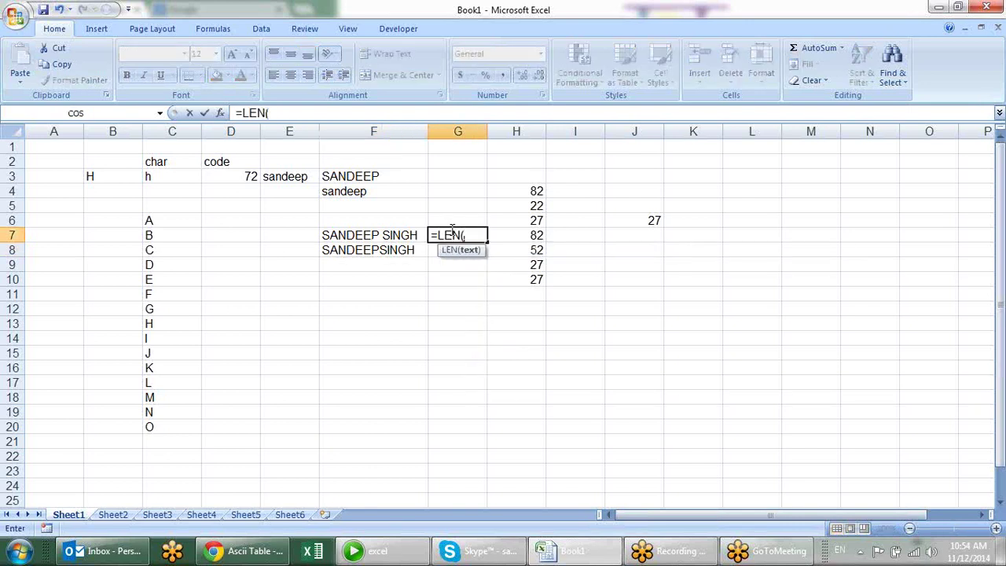
pyautogui.click(414, 236)
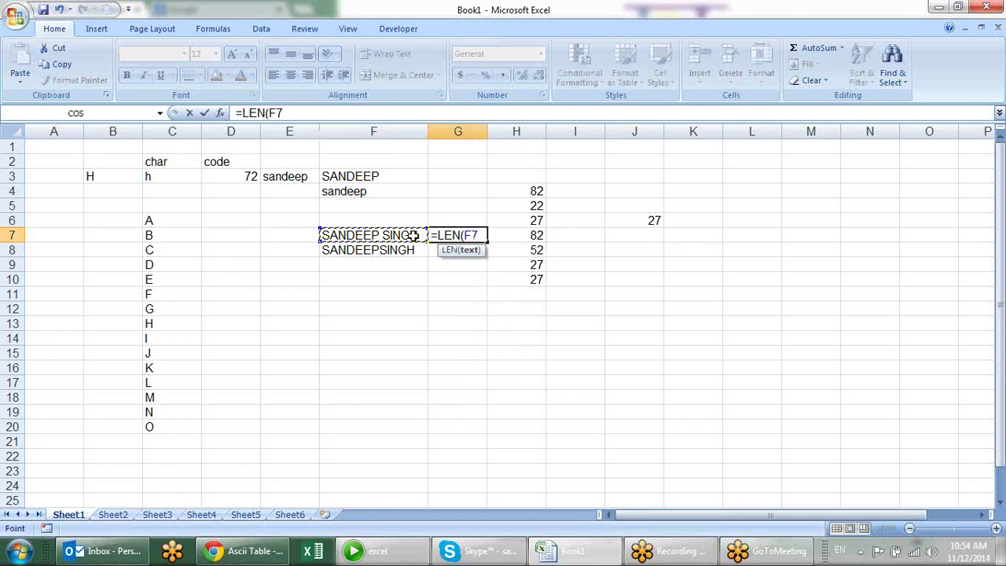
pyautogui.press('Return')
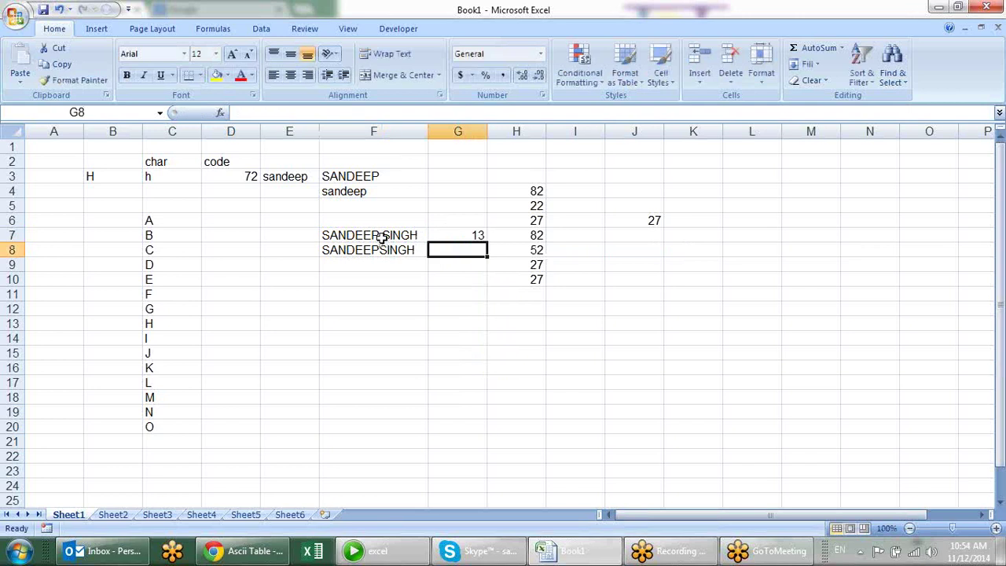
pyautogui.hotkey('ctrl', 'd')
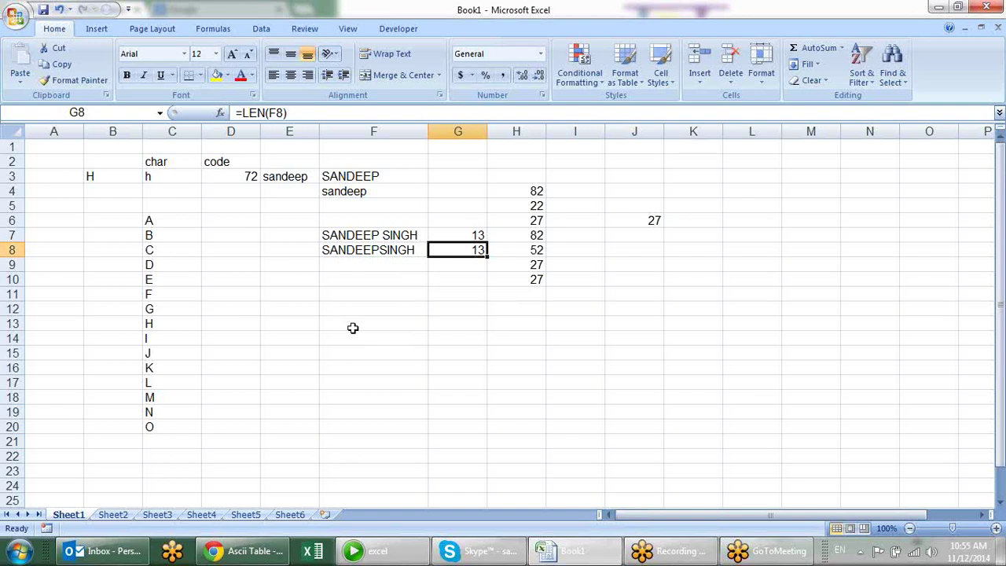
# Enter =CLEAN(F8) in F9 and extend the LEN formula into G9, giving 12.
pyautogui.click(356, 268)
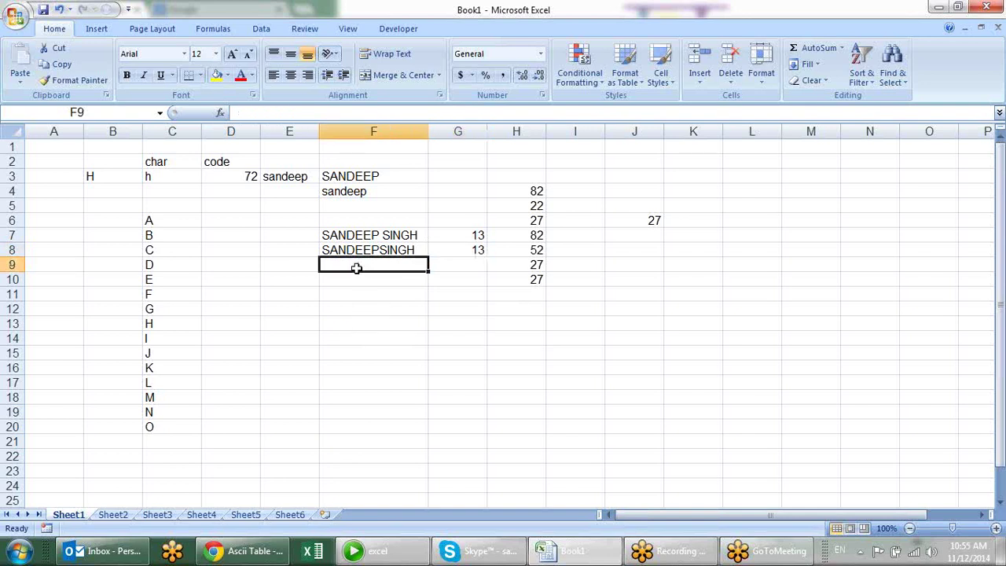
pyautogui.write('=CLEAN(')
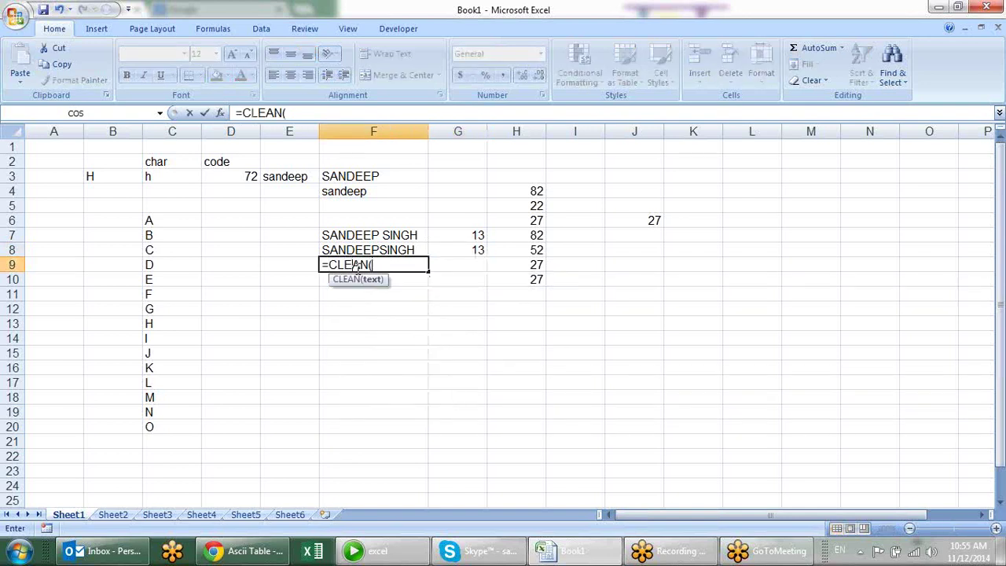
pyautogui.press('Up')
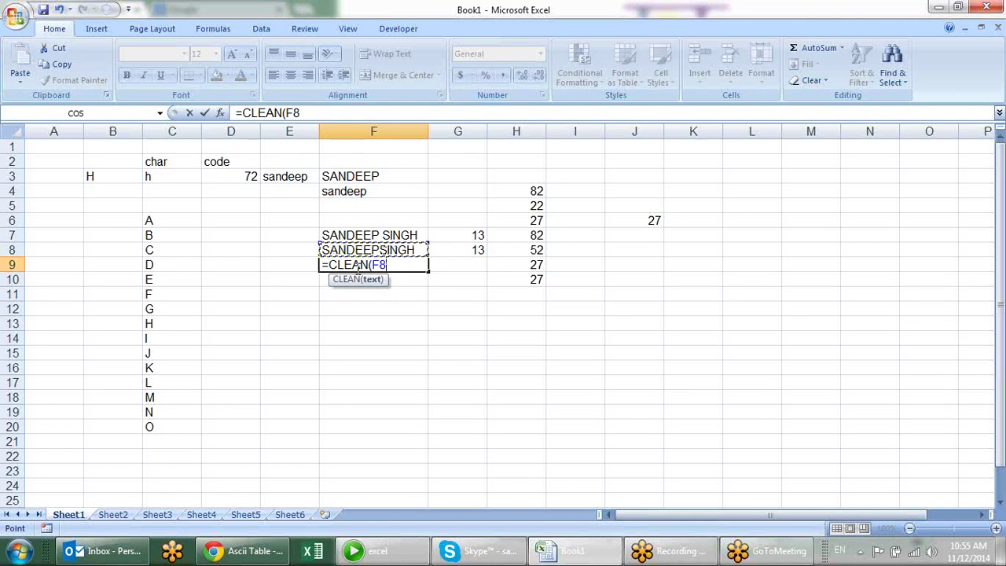
pyautogui.press('Return')
pyautogui.press('Up')
pyautogui.press('Right')
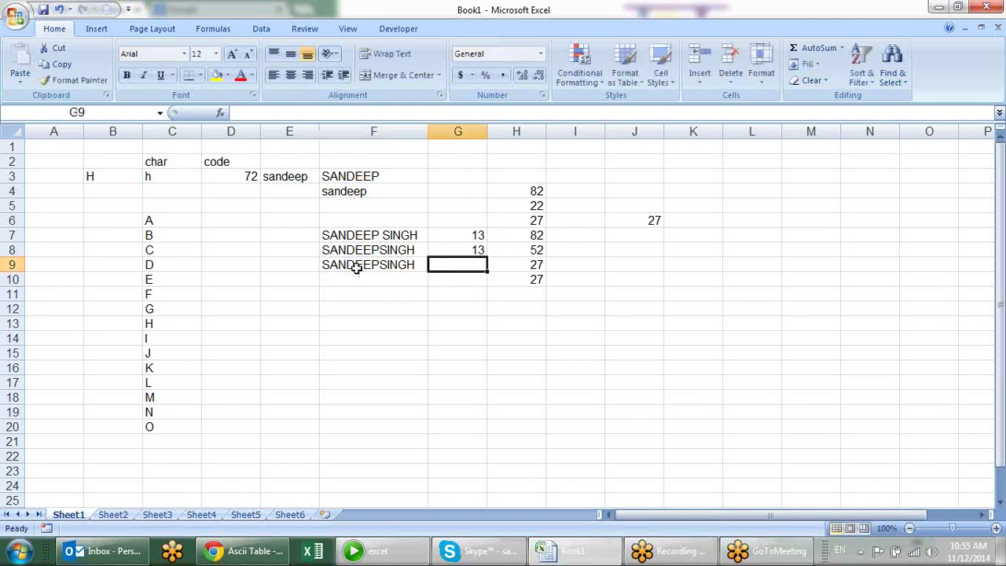
pyautogui.hotkey('ctrl', 'd')
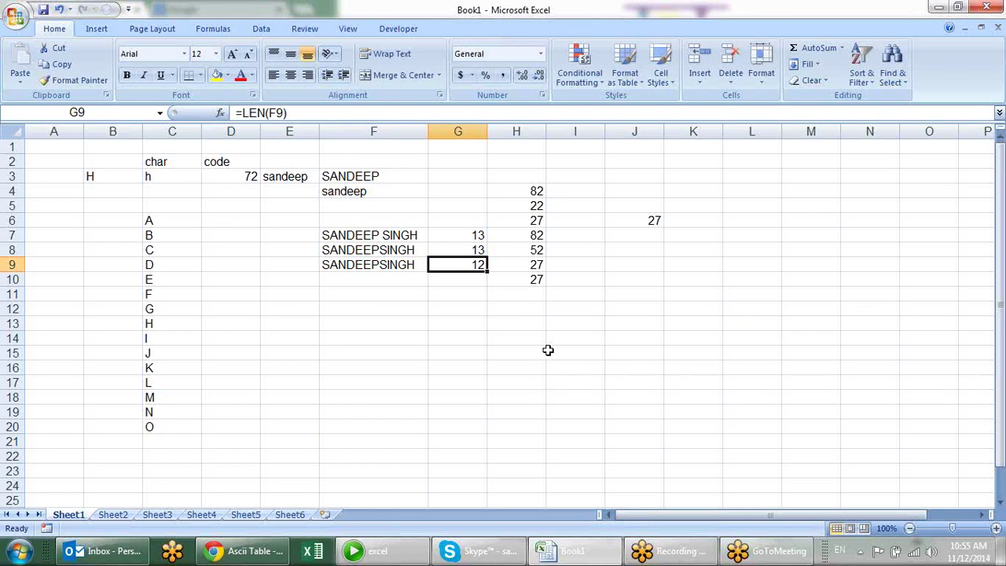
pyautogui.click(397, 307)
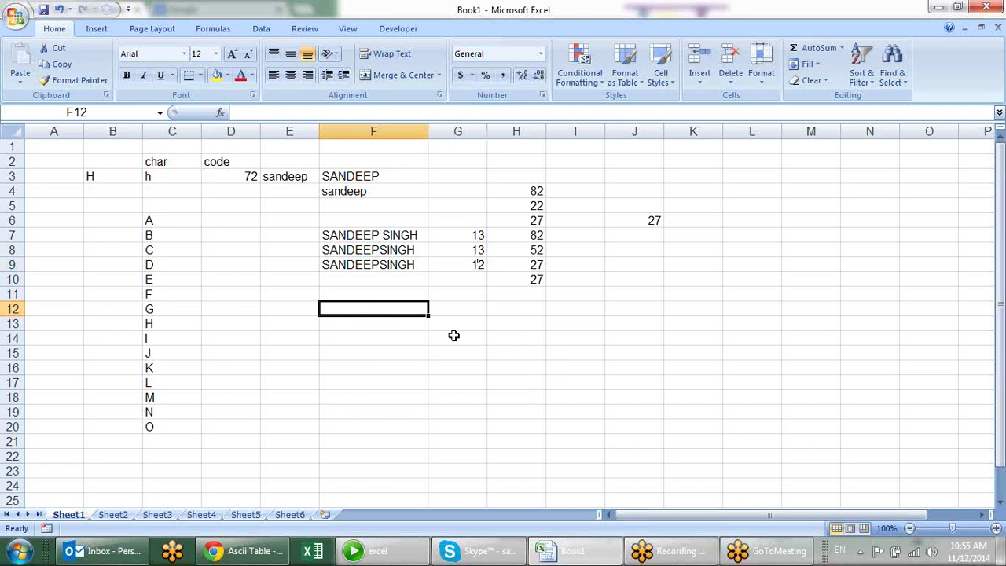
pyautogui.moveTo(770, 222); pyautogui.dragTo(913, 332)
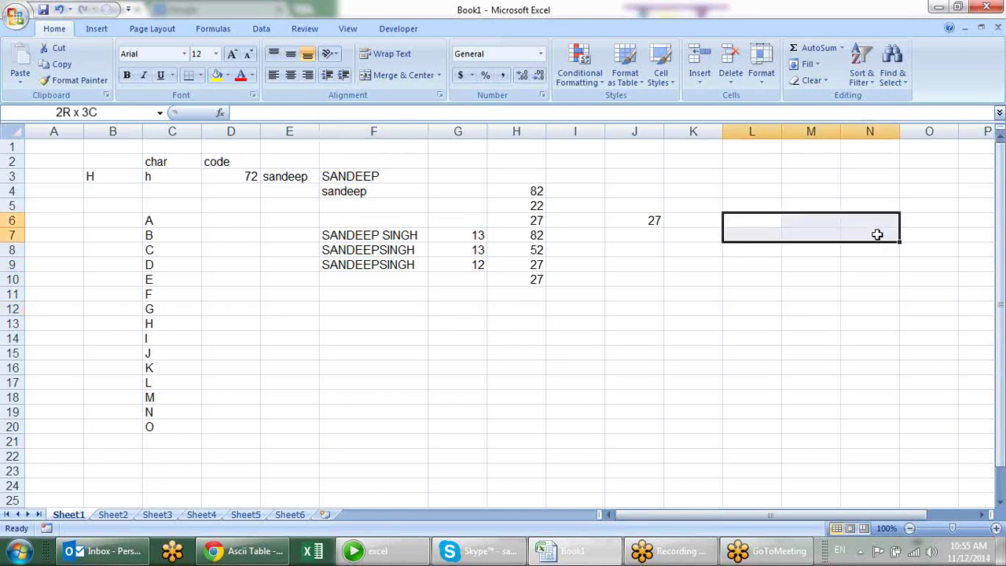
pyautogui.click(937, 253)
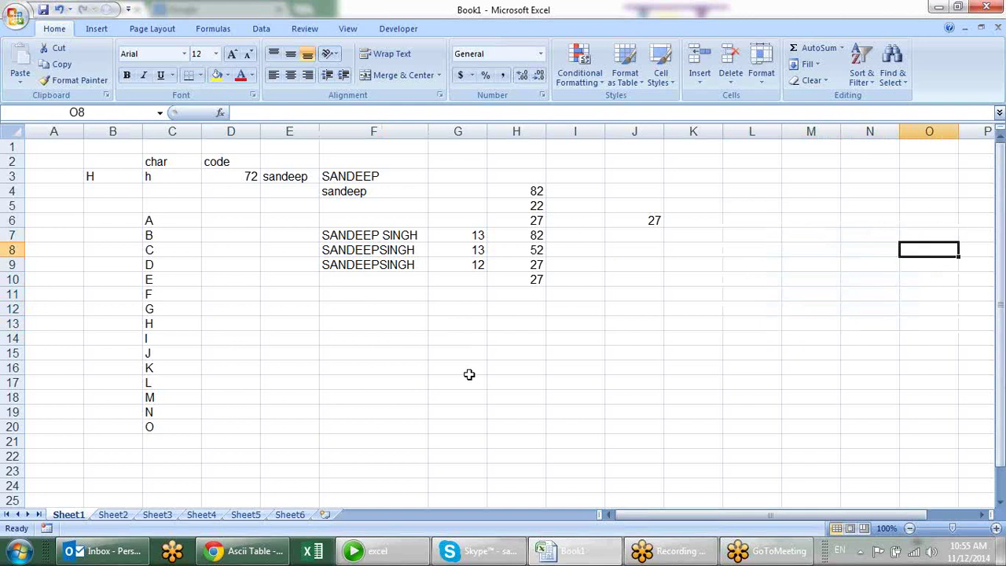
pyautogui.click(832, 253)
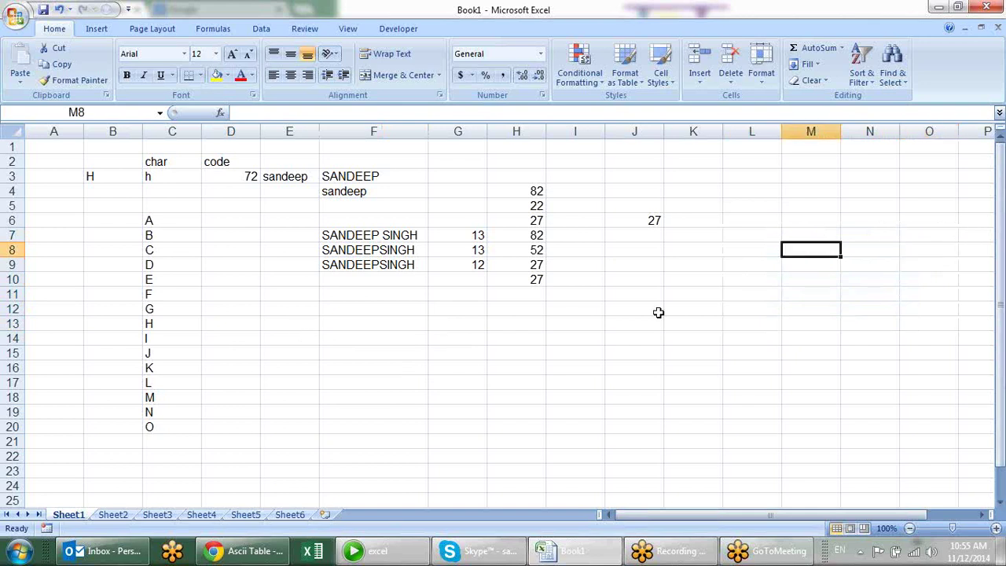
pyautogui.click(242, 333)
pyautogui.click(381, 343)
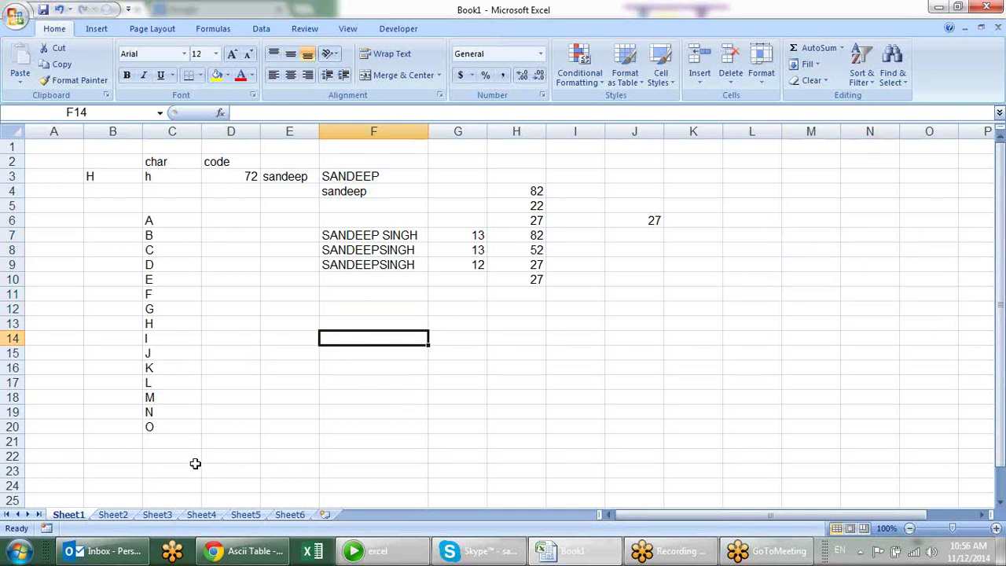
# On Sheet2, fill B2:B12 with =RANDBETWEEN(10,90).
pyautogui.click(113, 515)
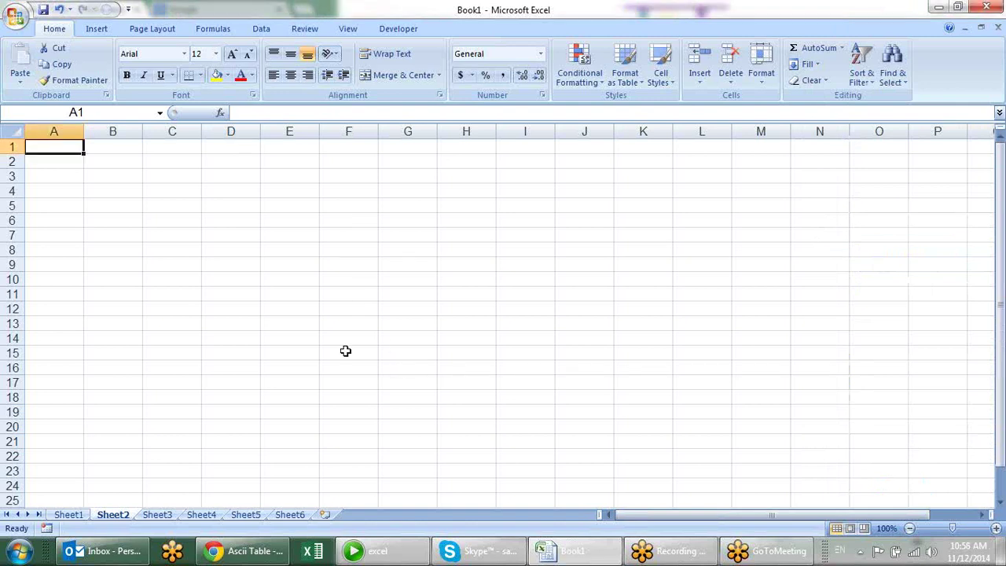
pyautogui.moveTo(119, 165)
pyautogui.mouseDown()
pyautogui.moveTo(107, 317)
pyautogui.moveTo(123, 303)
pyautogui.mouseUp()
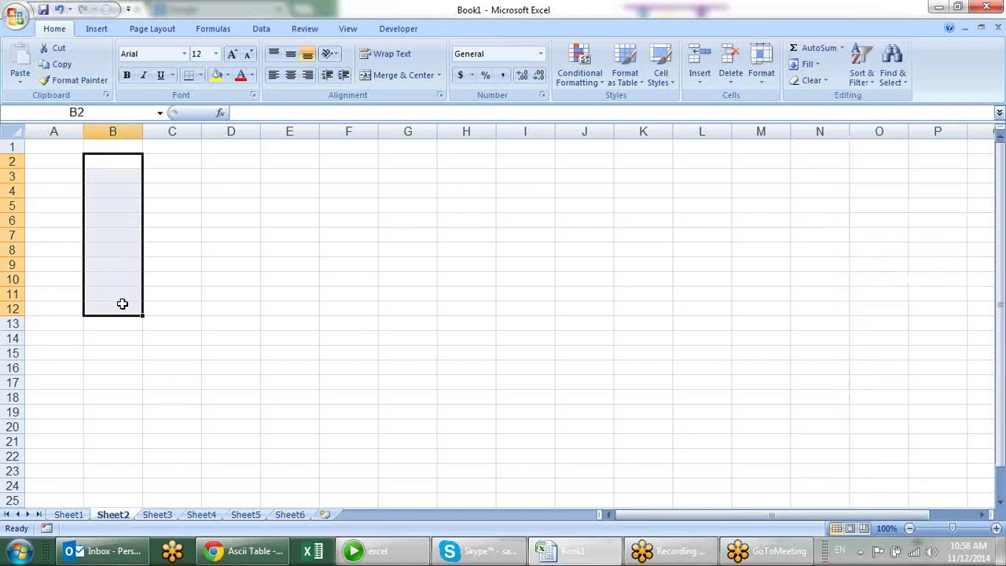
pyautogui.write('=')
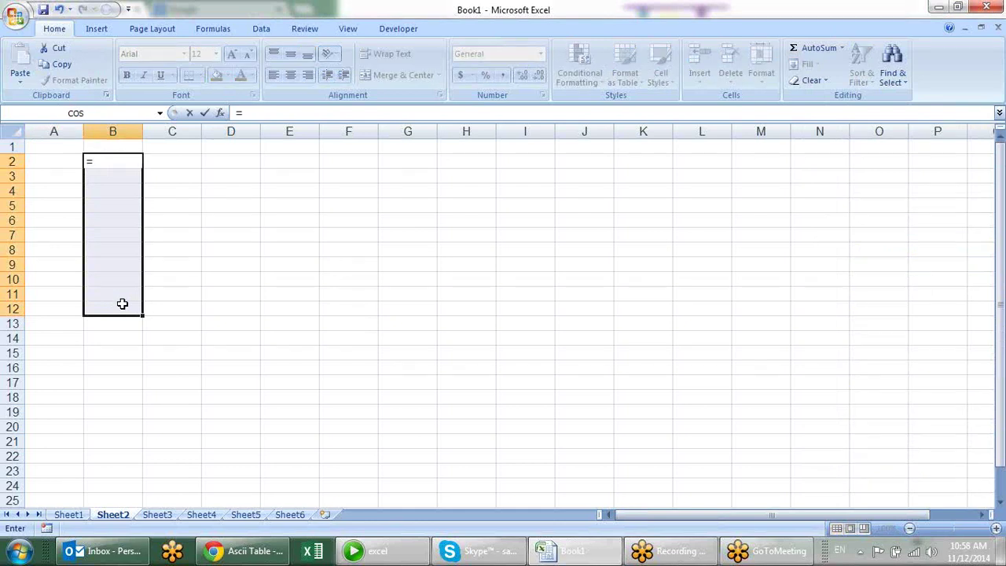
pyautogui.write('R')
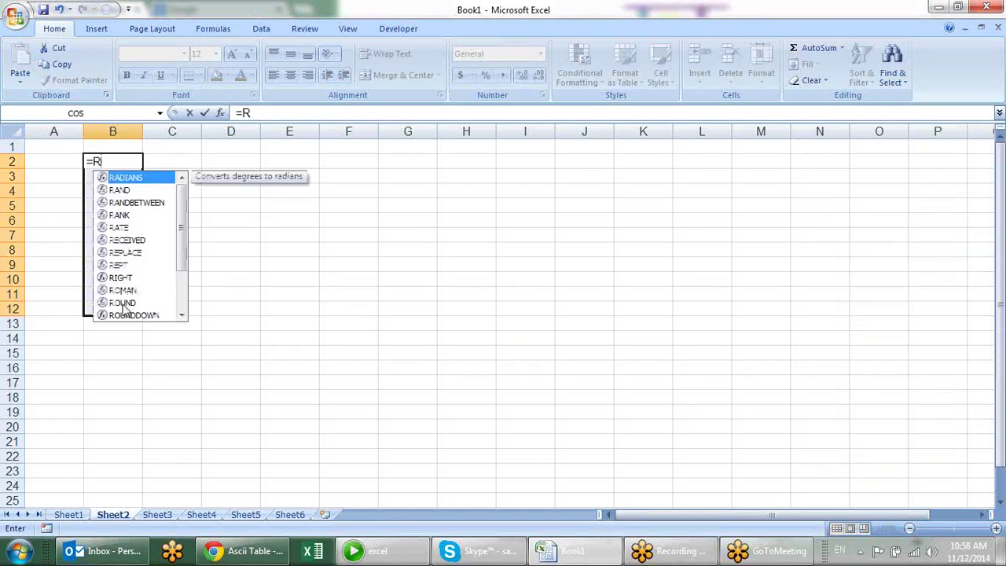
pyautogui.write('AN')
pyautogui.press('Down')
pyautogui.press('Tab')
pyautogui.moveTo(123, 303); pyautogui.dragTo(236, 486)
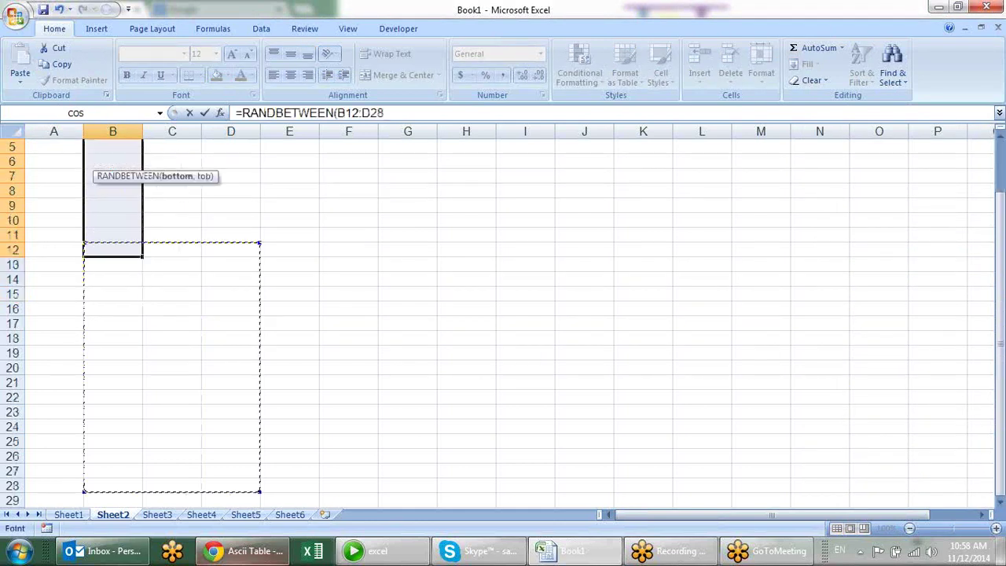
pyautogui.moveTo(244, 551)
pyautogui.scroll(2, 236, 336)
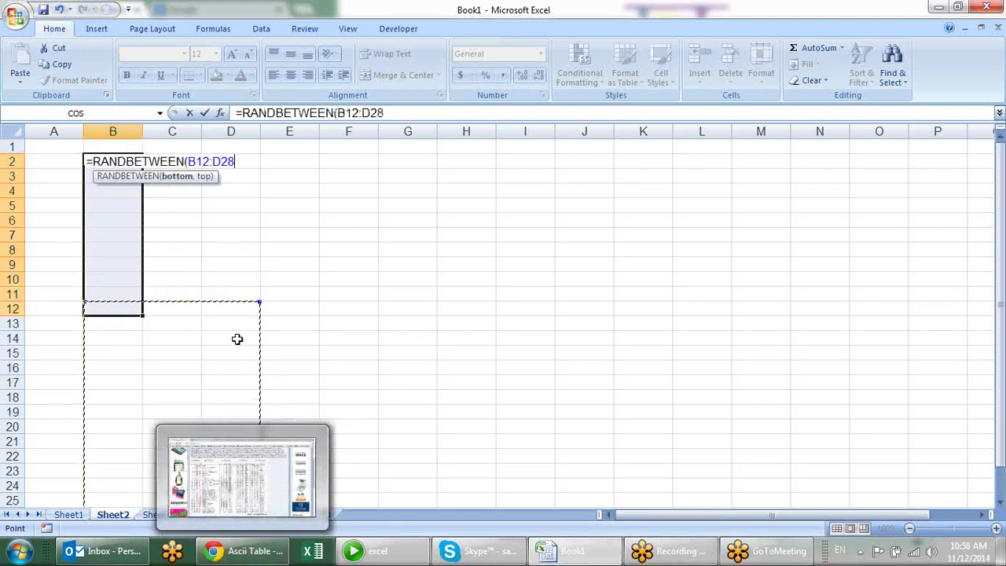
pyautogui.press('BackSpace')
pyautogui.press('BackSpace')
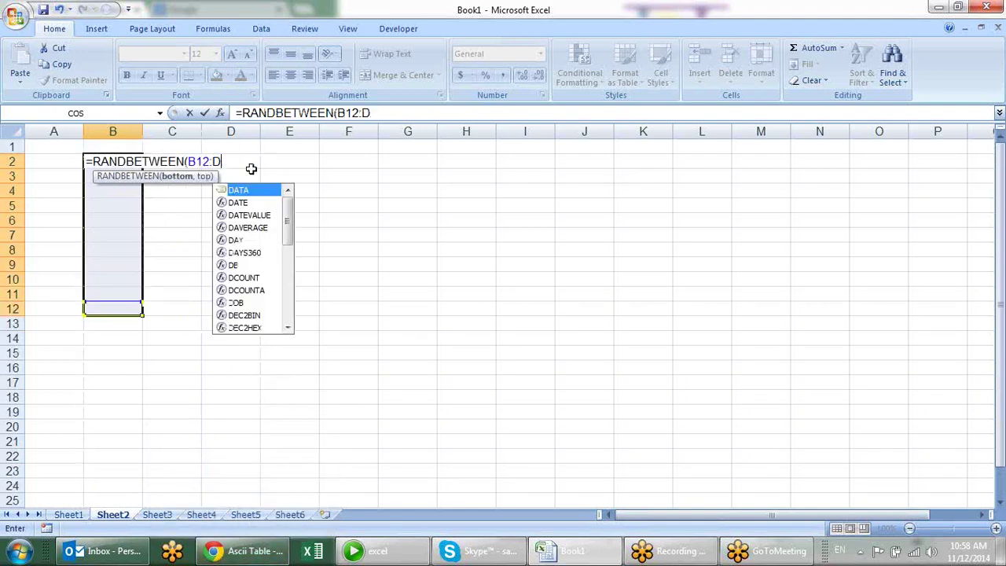
pyautogui.press('BackSpace')
pyautogui.press('BackSpace')
pyautogui.press('BackSpace')
pyautogui.press('BackSpace')
pyautogui.press('BackSpace')
pyautogui.write('10')
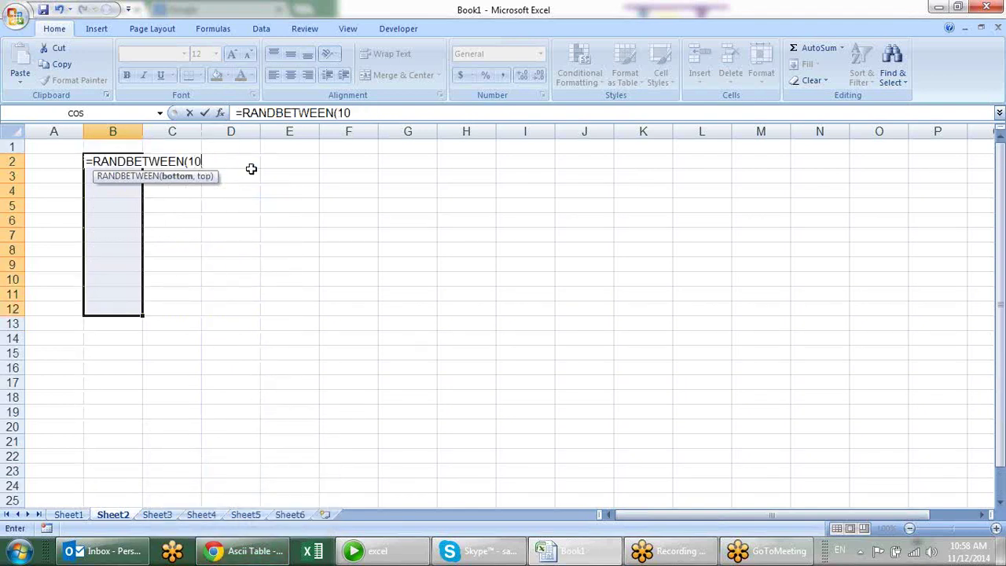
pyautogui.write(',90')
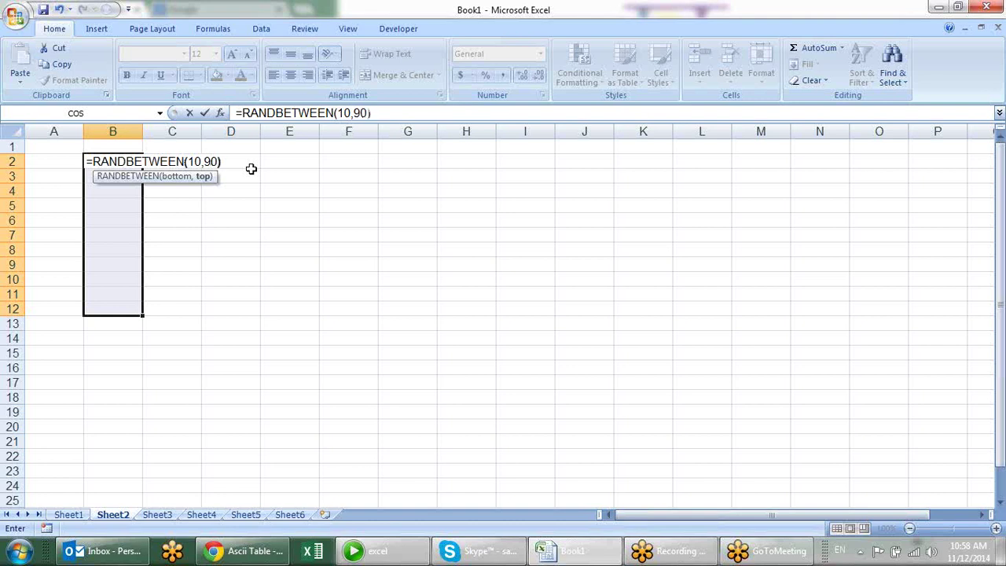
pyautogui.hotkey('ctrl', 'Return')
# Convert the random numbers in B2:B12 to fixed values with Paste Special Values.
pyautogui.hotkey('ctrl', 'c')
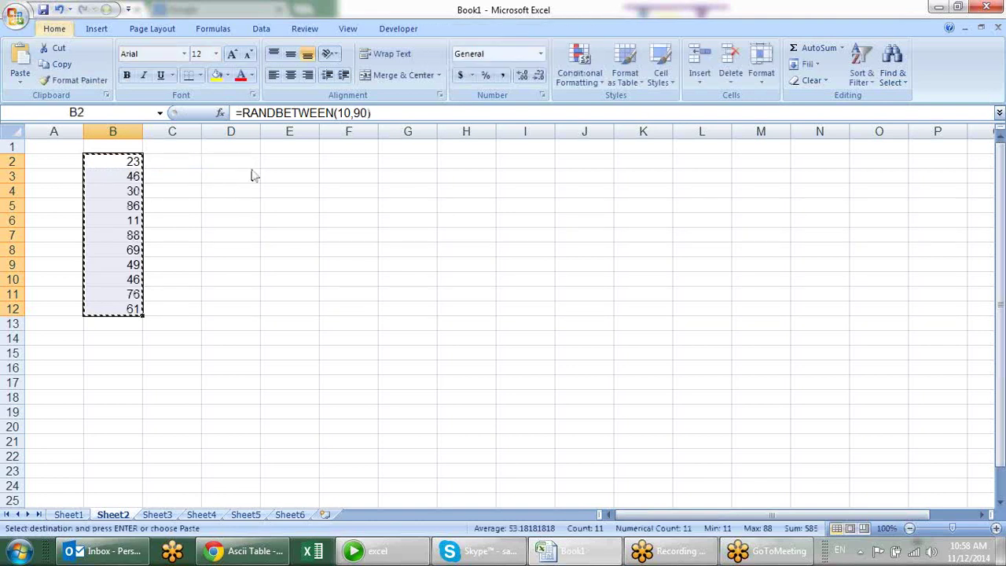
pyautogui.hotkey('ctrl', 'alt', 'v')
pyautogui.press('v')
pyautogui.press('Return')
# Widen column C for the bars and check the fixed value in B2.
pyautogui.click(196, 157)
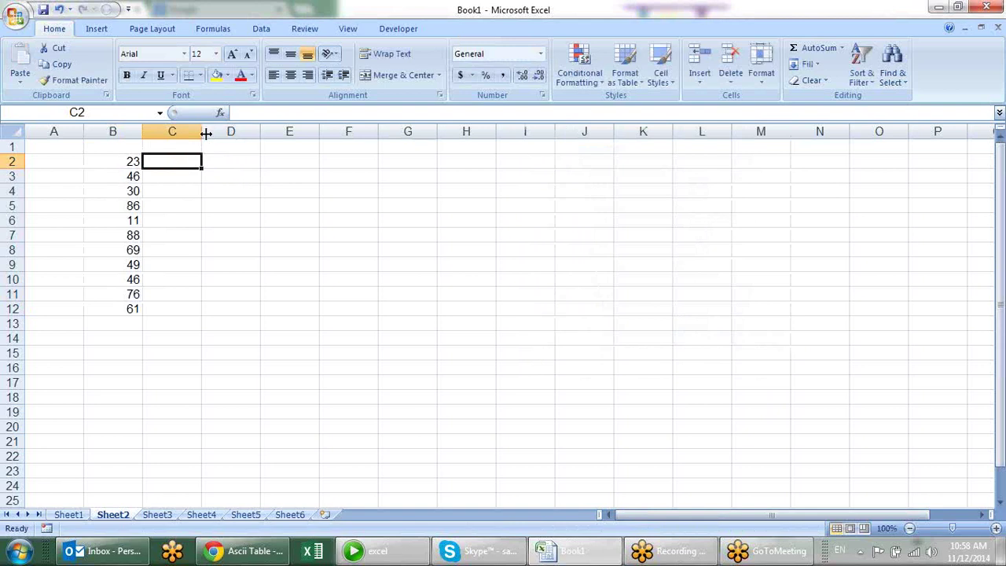
pyautogui.moveTo(202, 131); pyautogui.dragTo(248, 139)
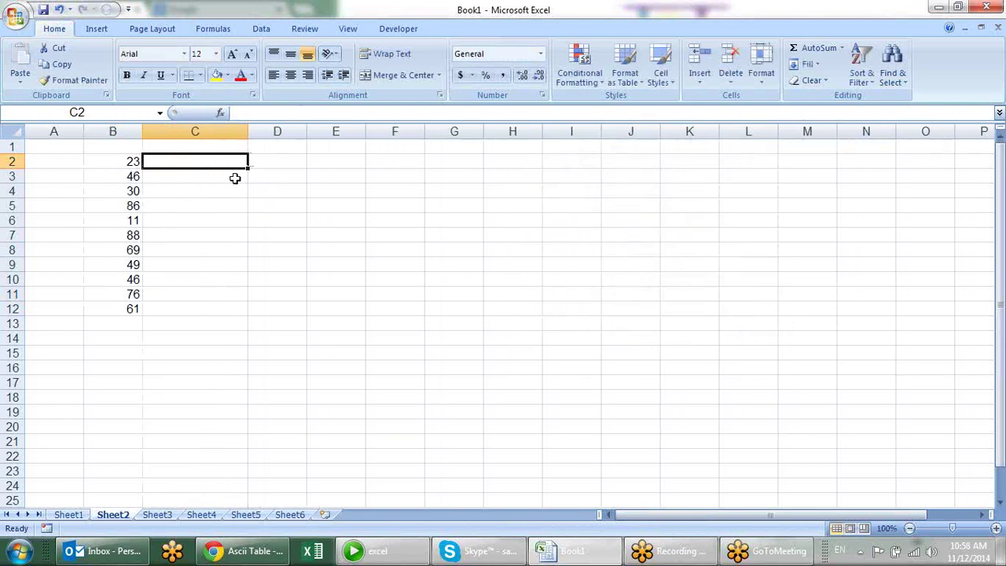
pyautogui.click(113, 157)
pyautogui.click(161, 162)
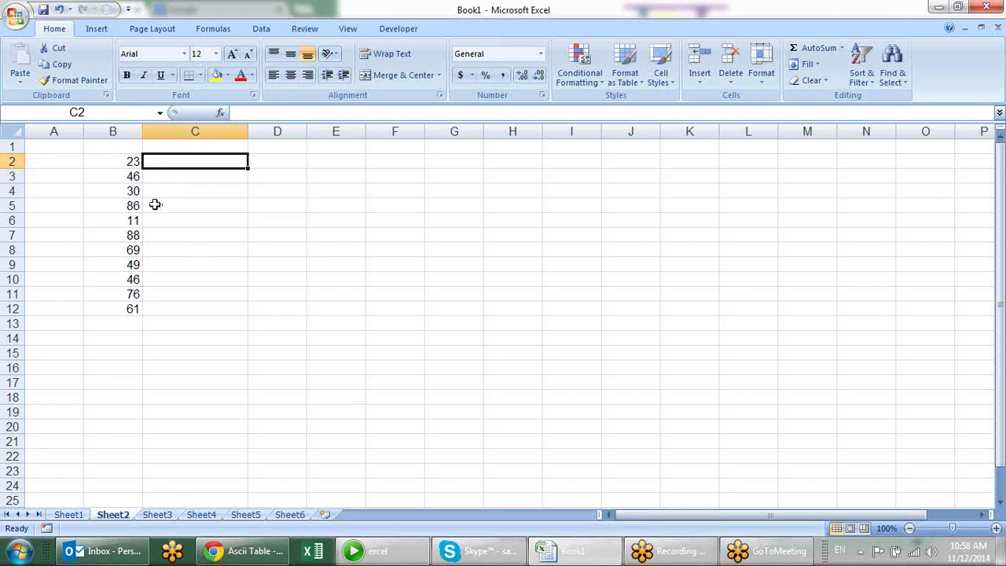
pyautogui.click(131, 163)
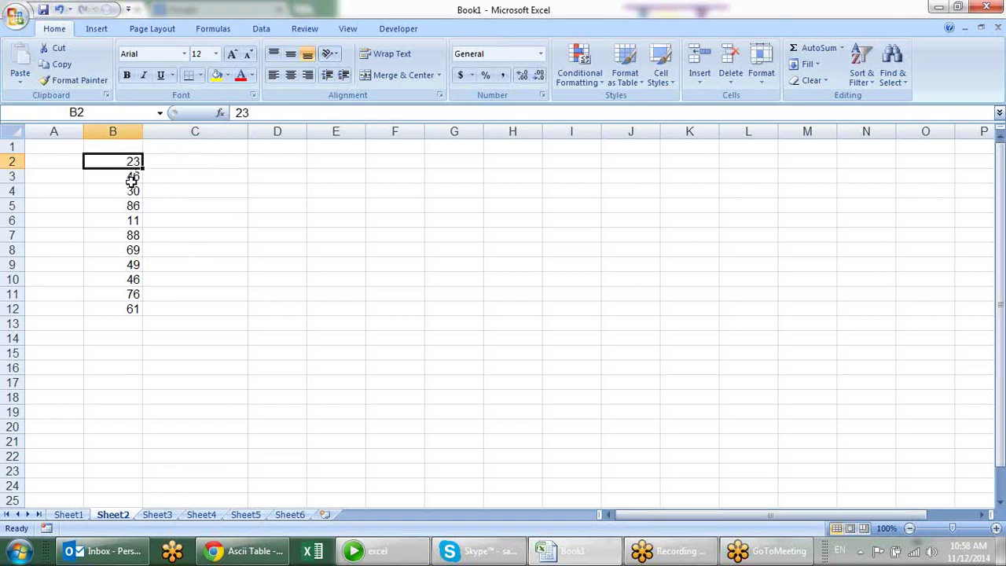
# Enter =REPT("|",B2) in C2 and fill it down to C12 as in-cell bars.
pyautogui.click(177, 161)
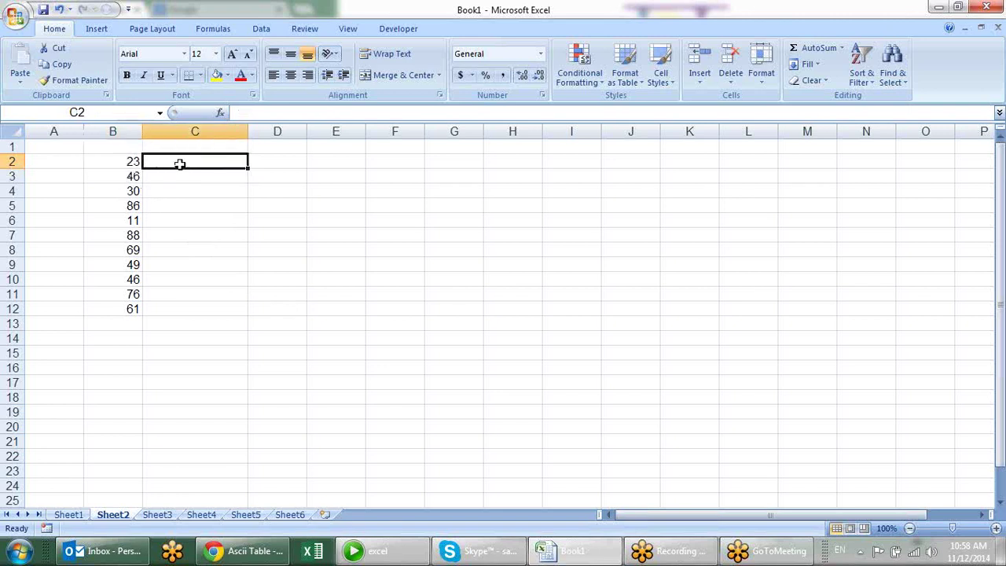
pyautogui.write('=RE')
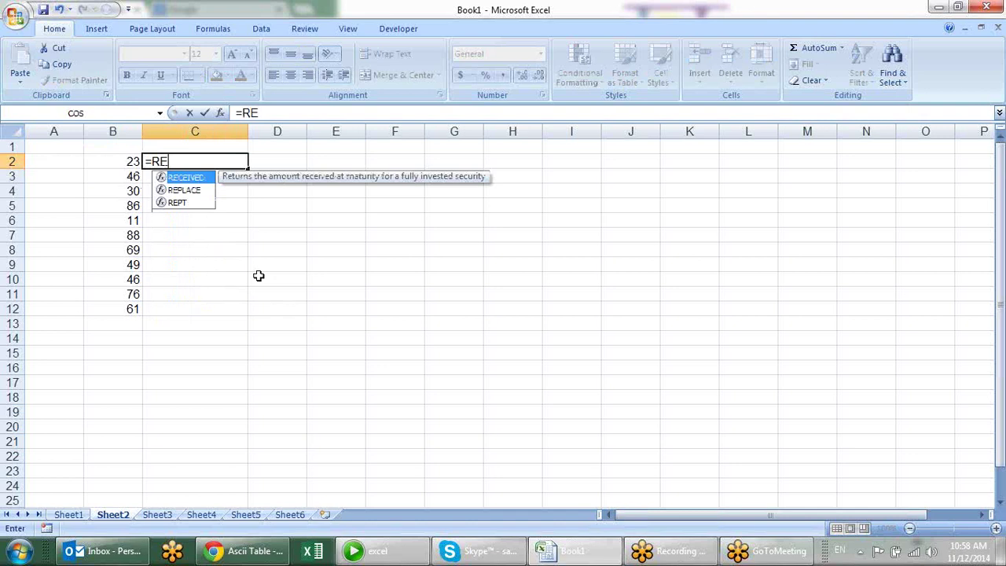
pyautogui.press('Down')
pyautogui.press('Down')
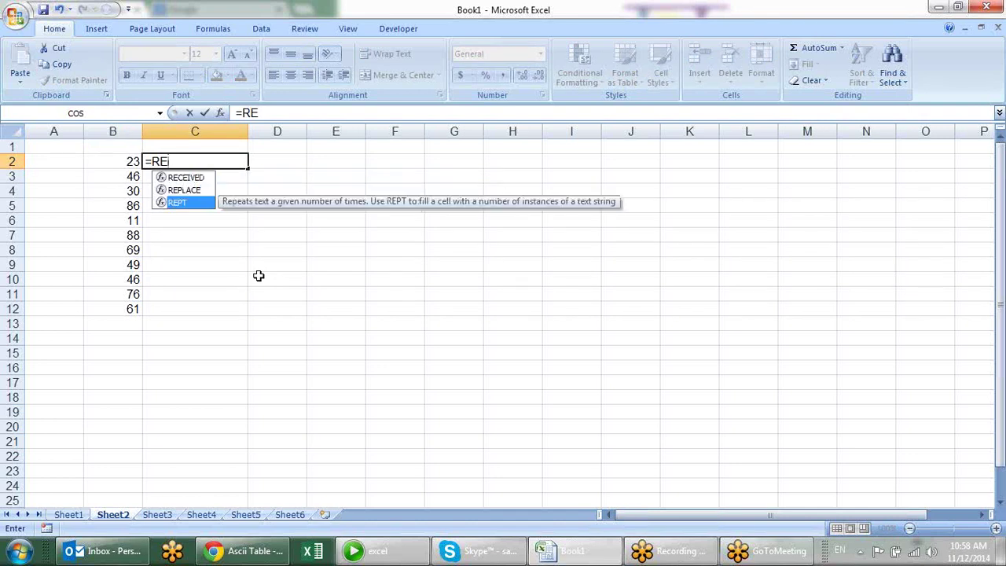
pyautogui.press('Tab')
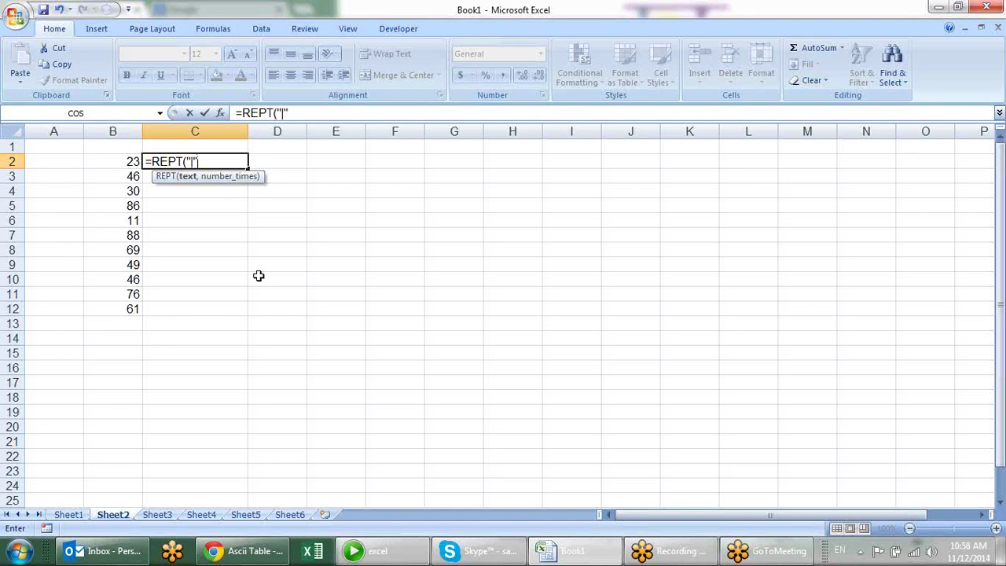
pyautogui.write(',')
pyautogui.click(126, 162)
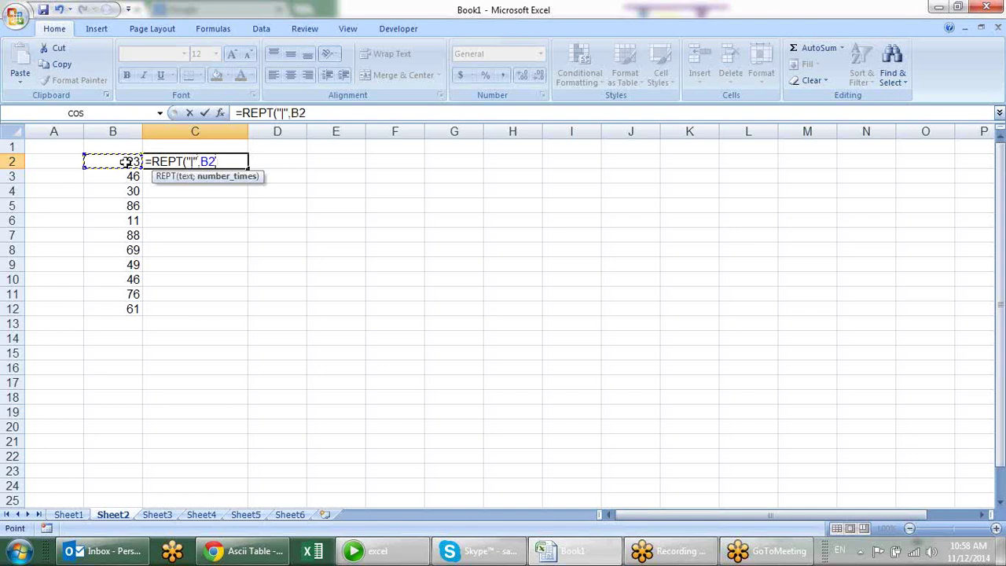
pyautogui.press('Return')
pyautogui.click(189, 162)
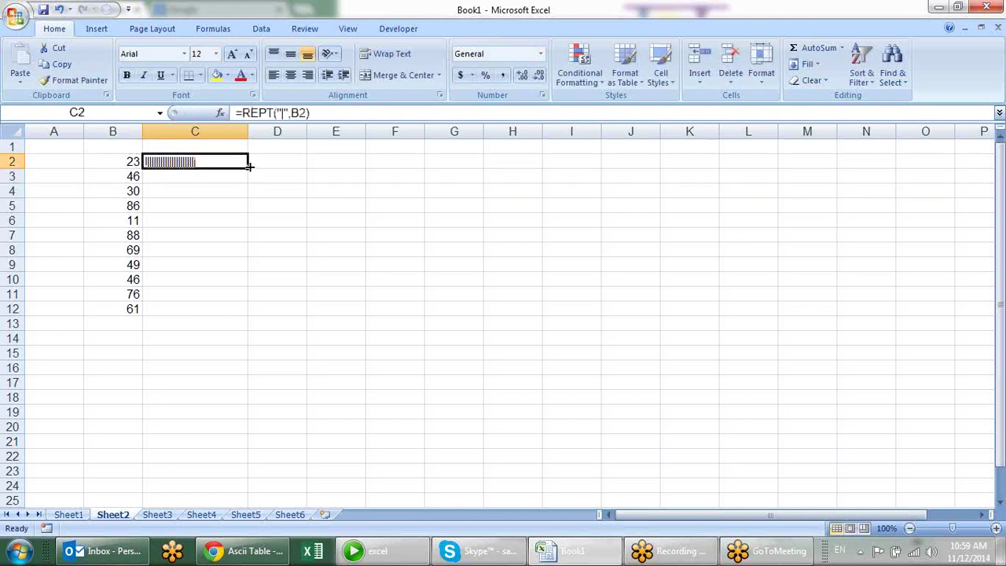
pyautogui.moveTo(248, 166); pyautogui.dragTo(232, 310)
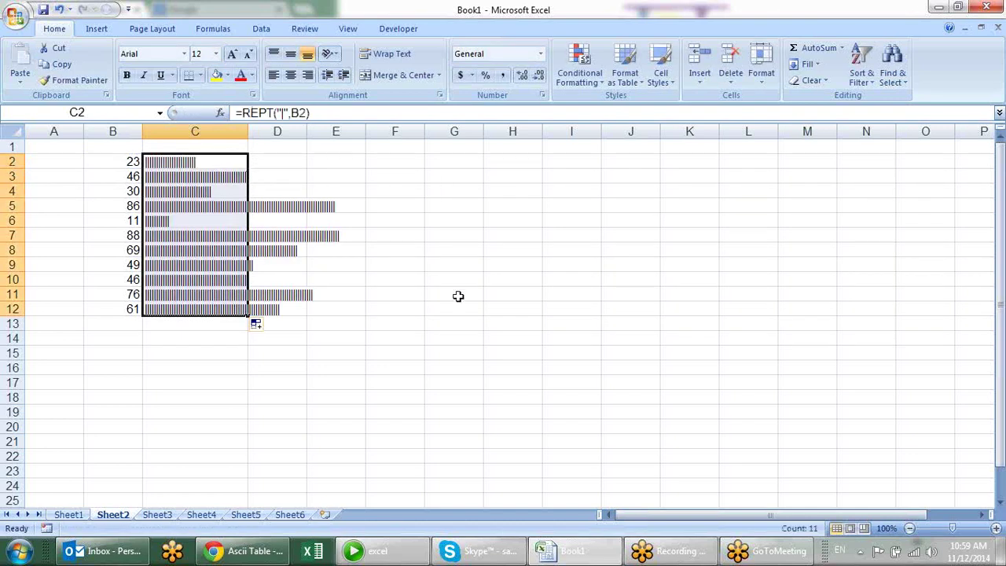
pyautogui.click(440, 312)
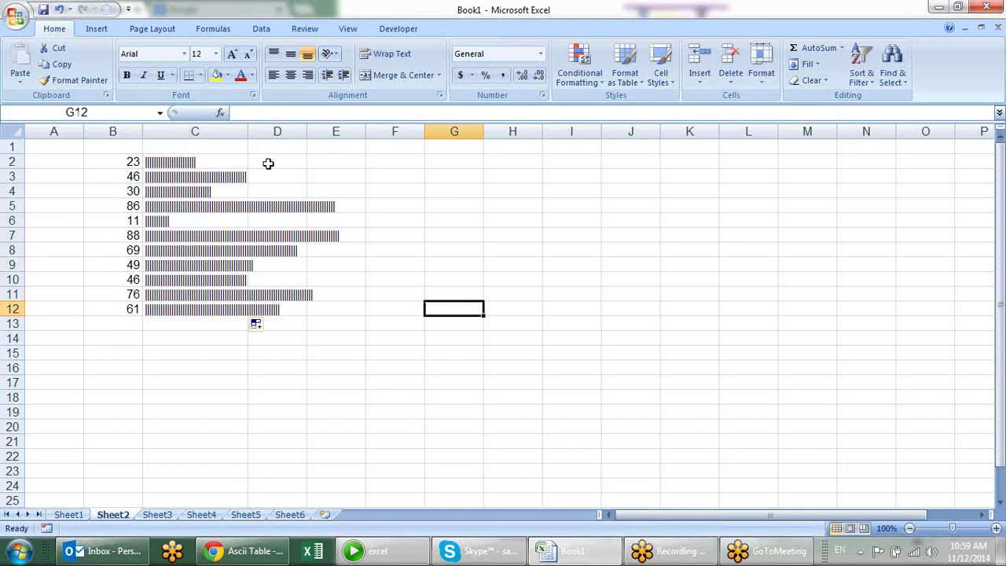
# Change C2 to =REPT("|",B2/2), refill it down to C12, and select C2:C12.
pyautogui.click(240, 161)
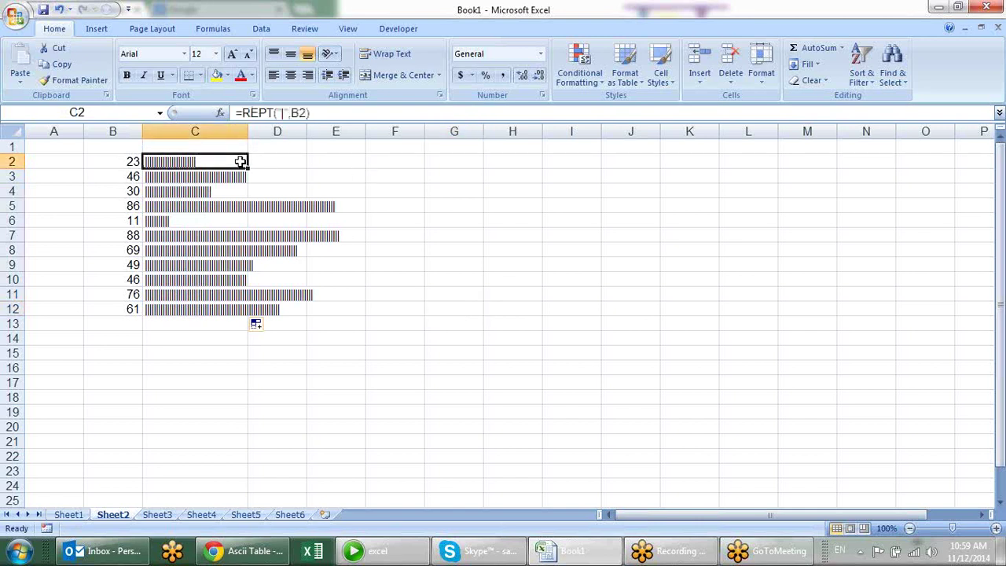
pyautogui.click(303, 113)
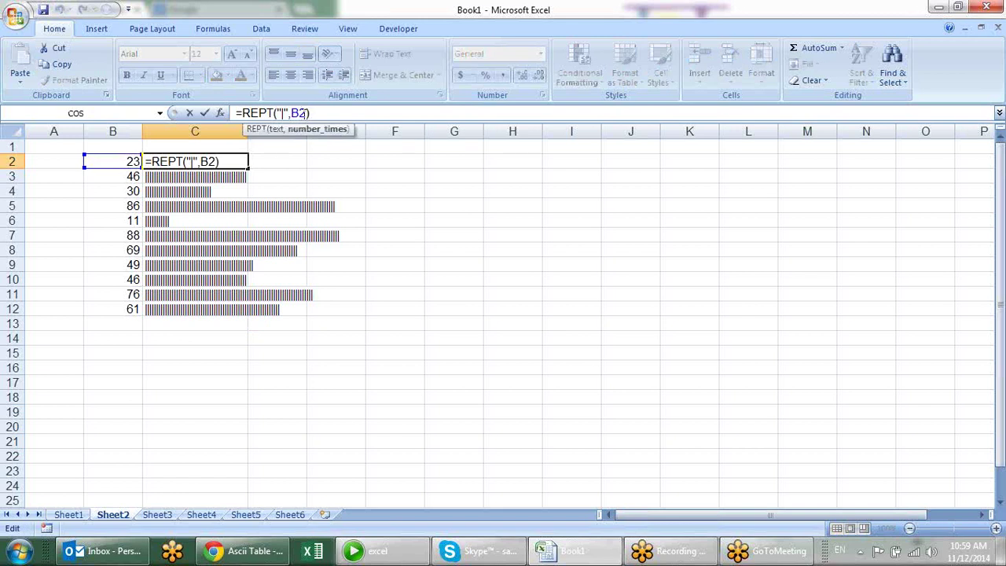
pyautogui.write('/')
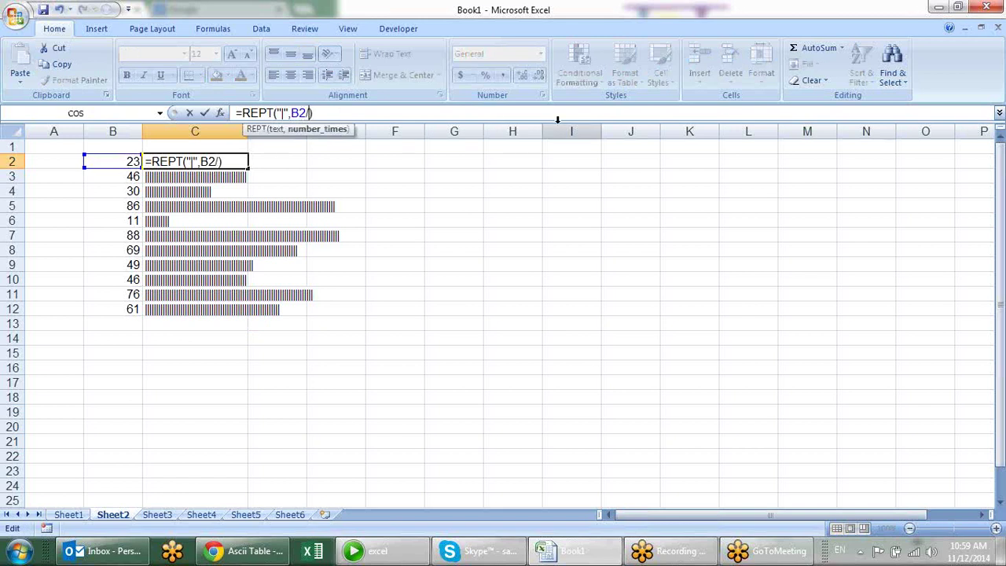
pyautogui.write('2')
pyautogui.press('Return')
pyautogui.click(236, 149)
pyautogui.click(238, 162)
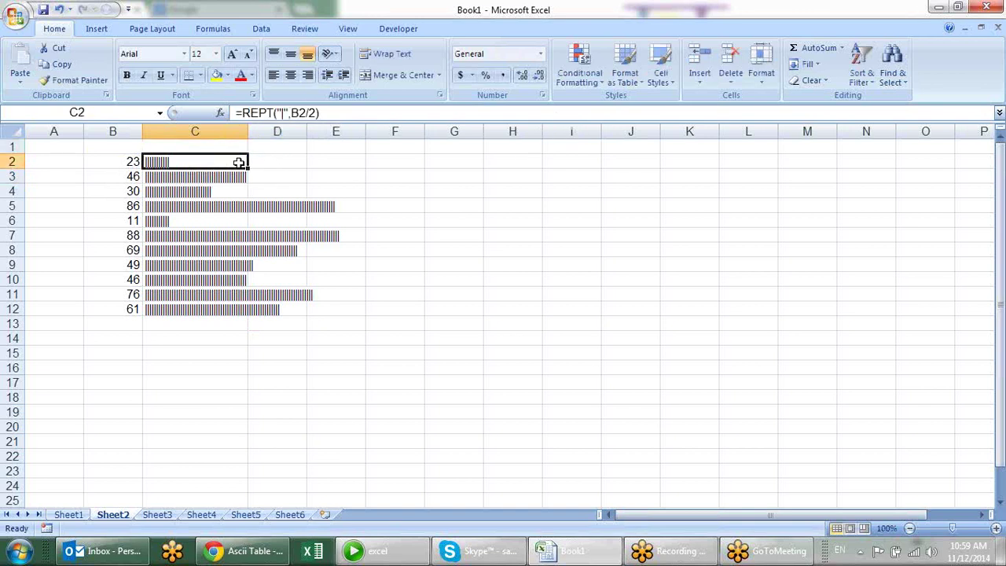
pyautogui.doubleClick(249, 167)
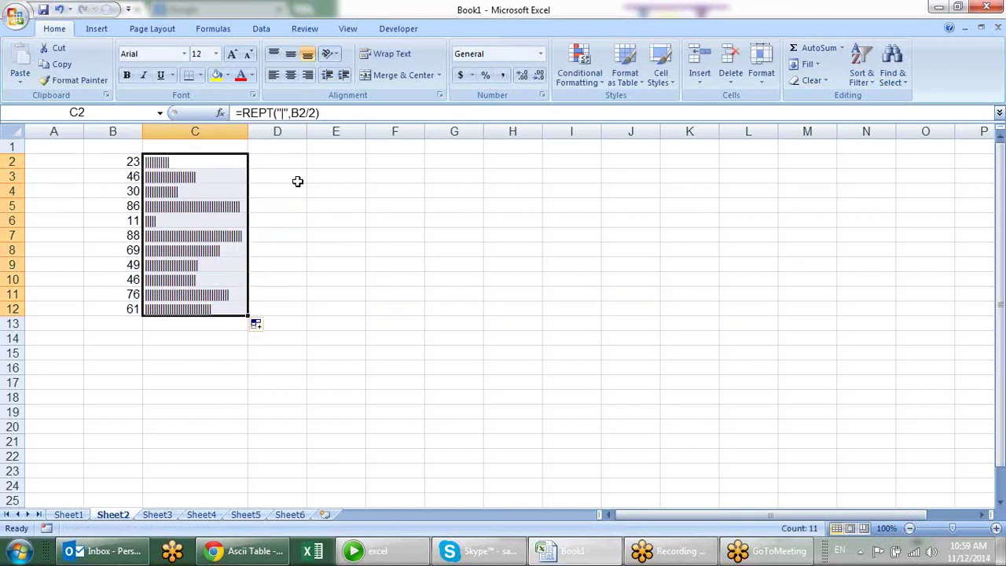
pyautogui.click(301, 307)
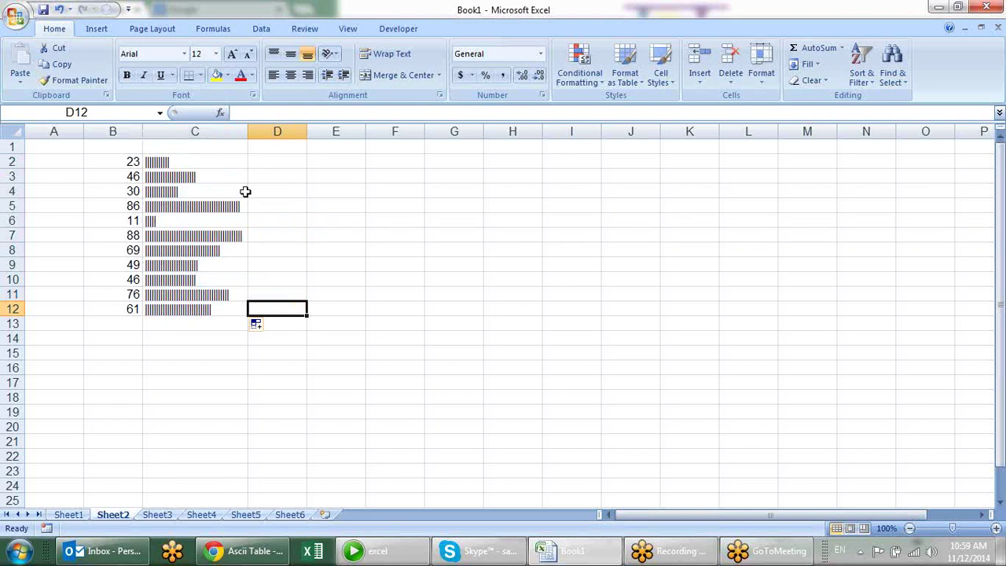
pyautogui.moveTo(221, 156); pyautogui.dragTo(209, 308)
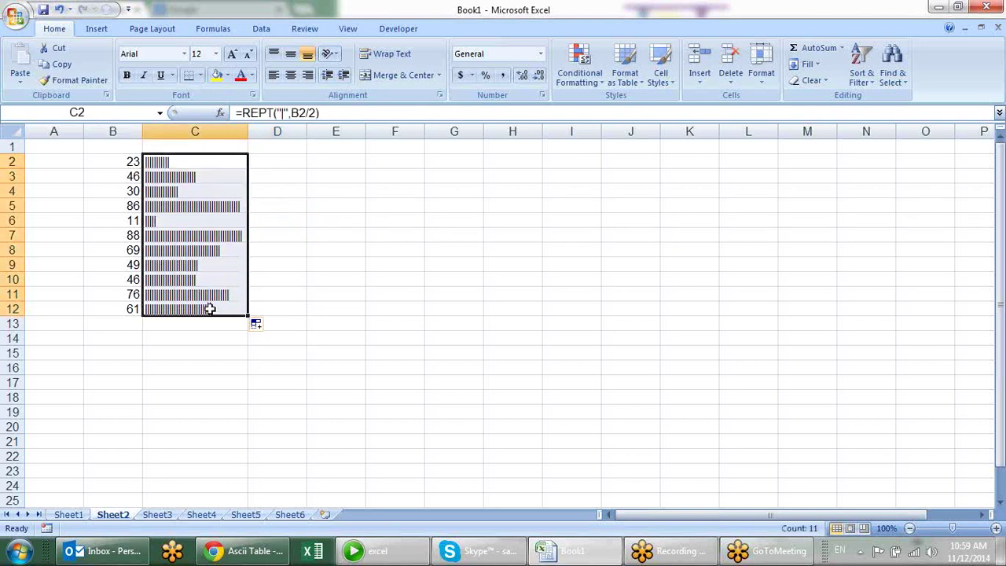
# Format the C2:C12 bars in Britannic Bold with a green font colour.
pyautogui.click(186, 56)
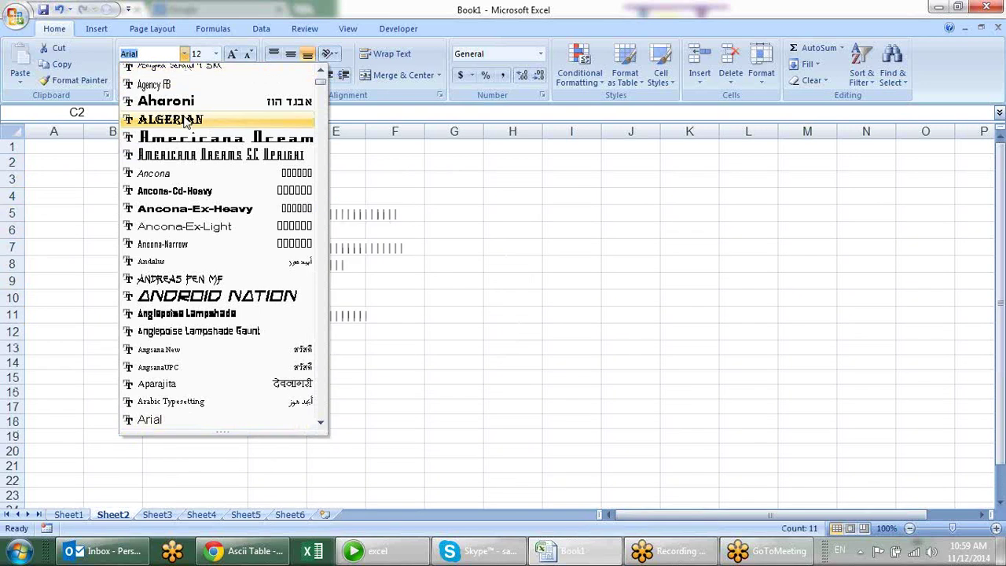
pyautogui.press('pagedown')
pyautogui.press('pagedown')
pyautogui.press('pagedown')
pyautogui.press('pagedown')
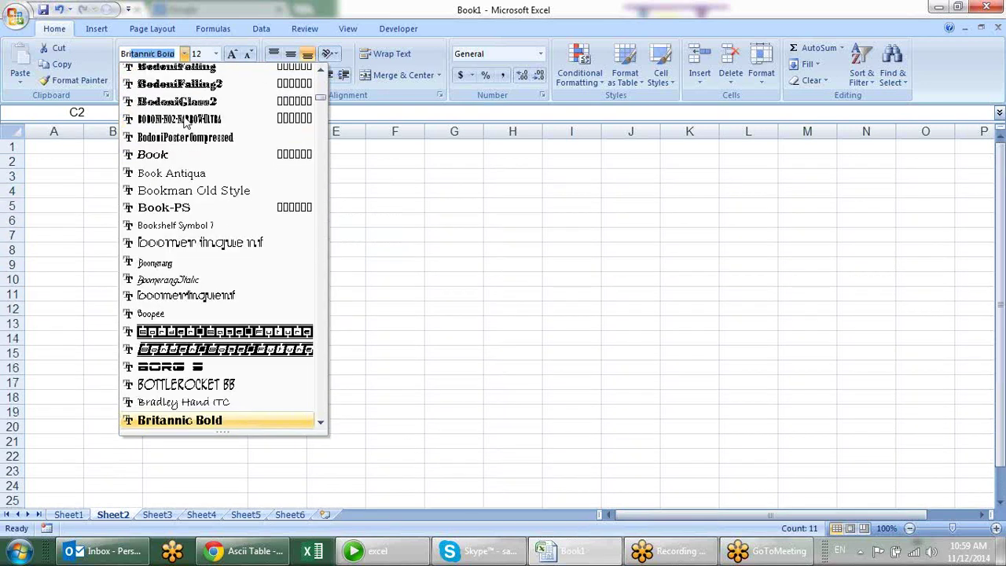
pyautogui.press('Return')
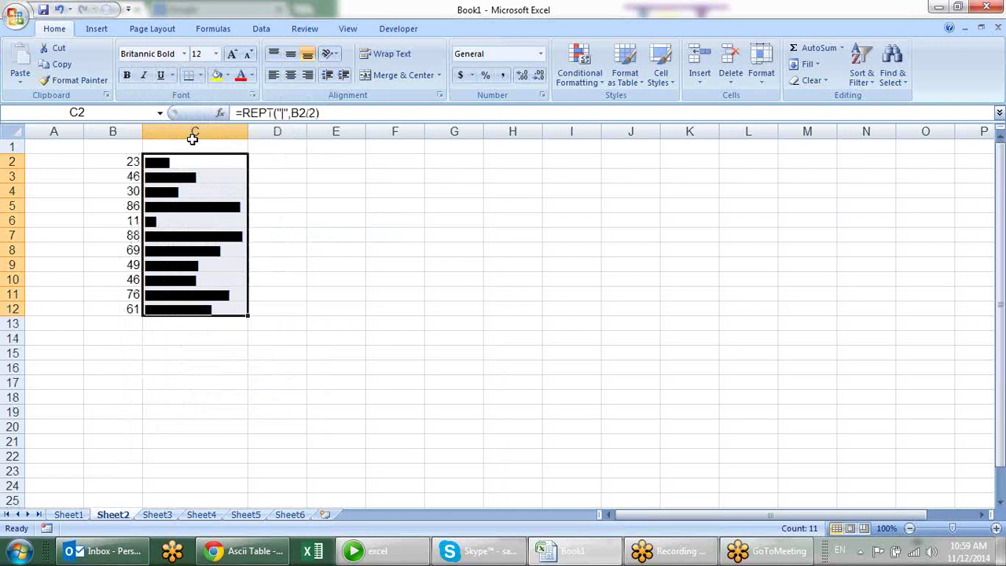
pyautogui.click(252, 80)
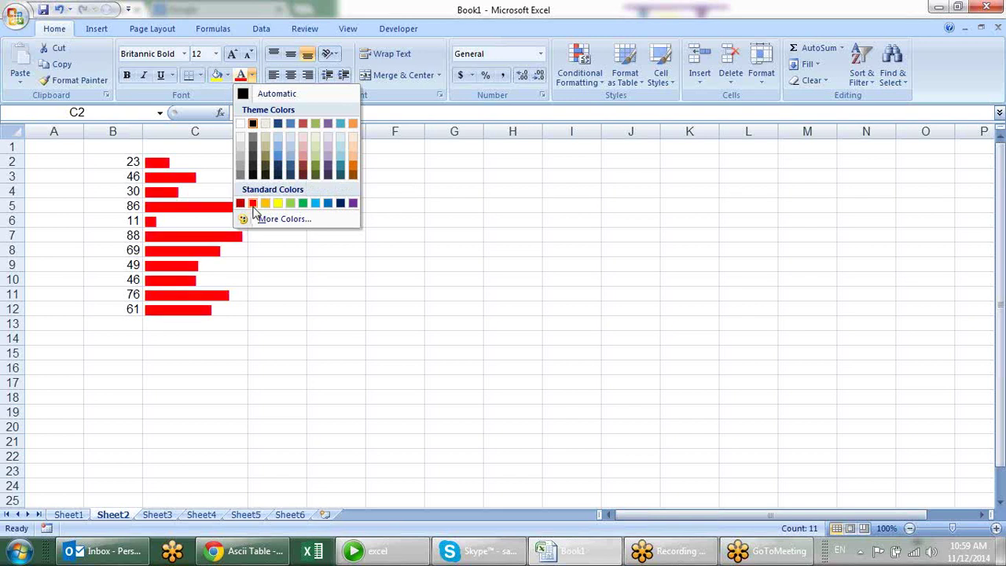
pyautogui.click(302, 204)
pyautogui.click(358, 294)
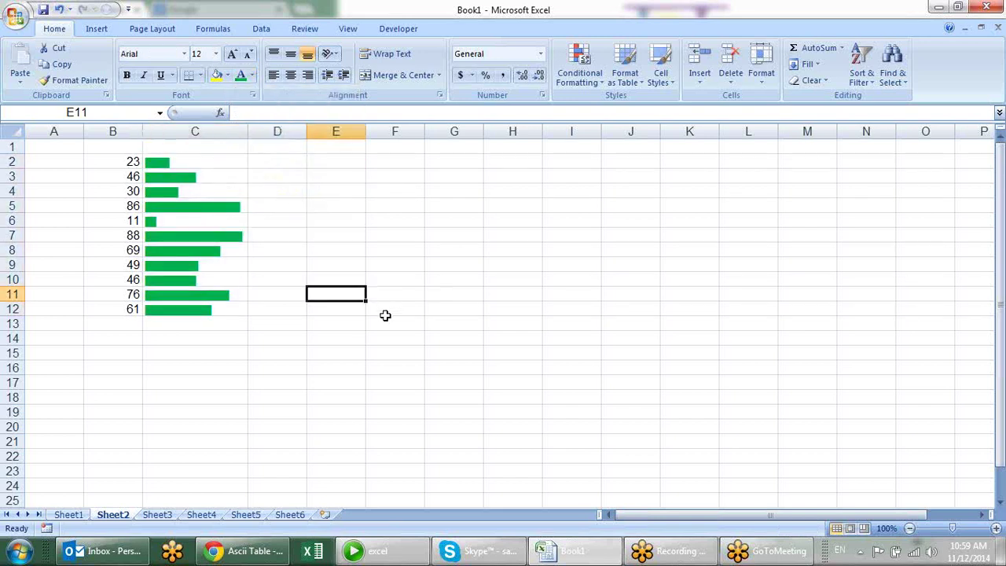
# Enter 90, then 10, then 50 in B2 to watch its bar resize.
pyautogui.click(135, 161)
pyautogui.write('90')
pyautogui.press('Return')
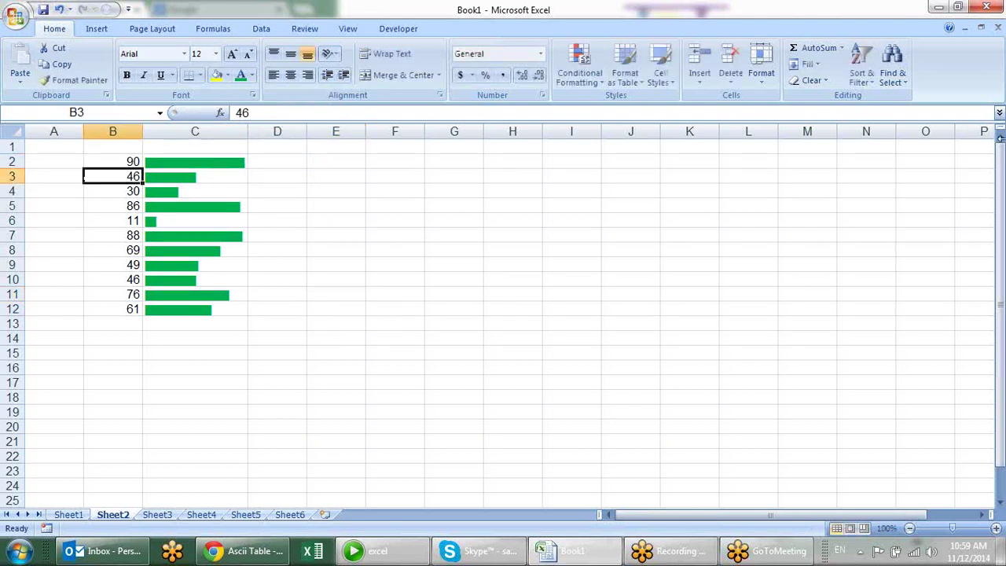
pyautogui.click(135, 161)
pyautogui.write('1')
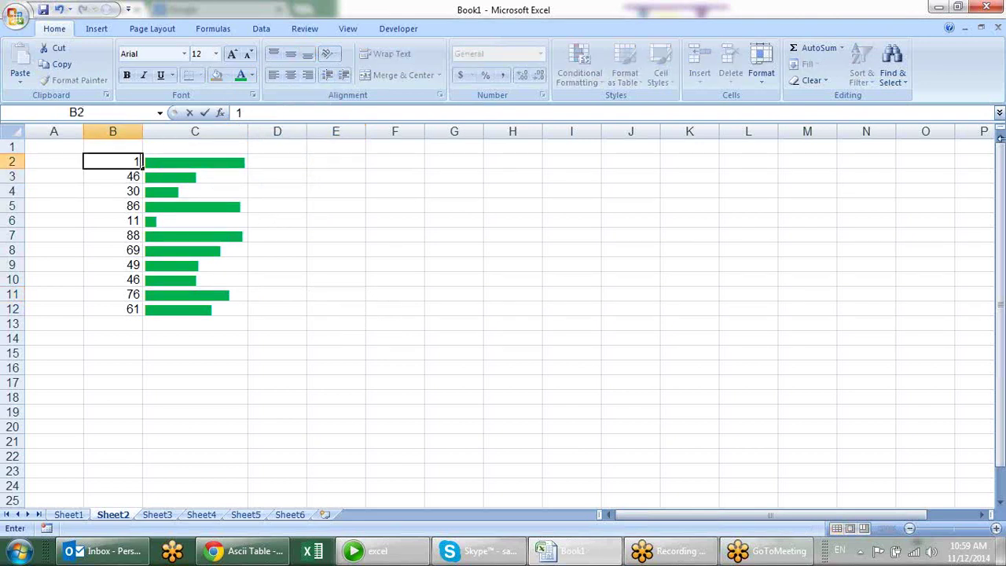
pyautogui.write('0')
pyautogui.press('Return')
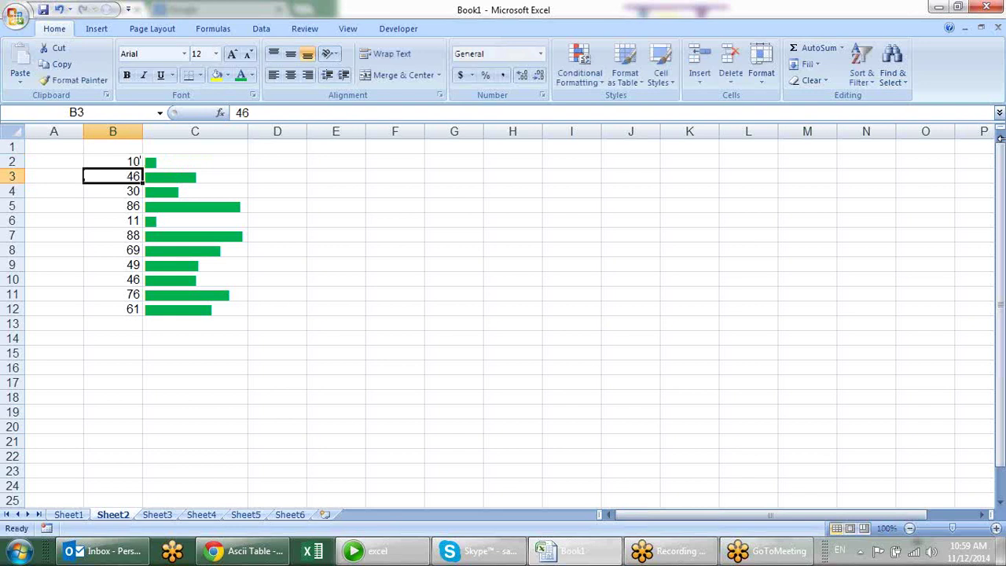
pyautogui.click(138, 161)
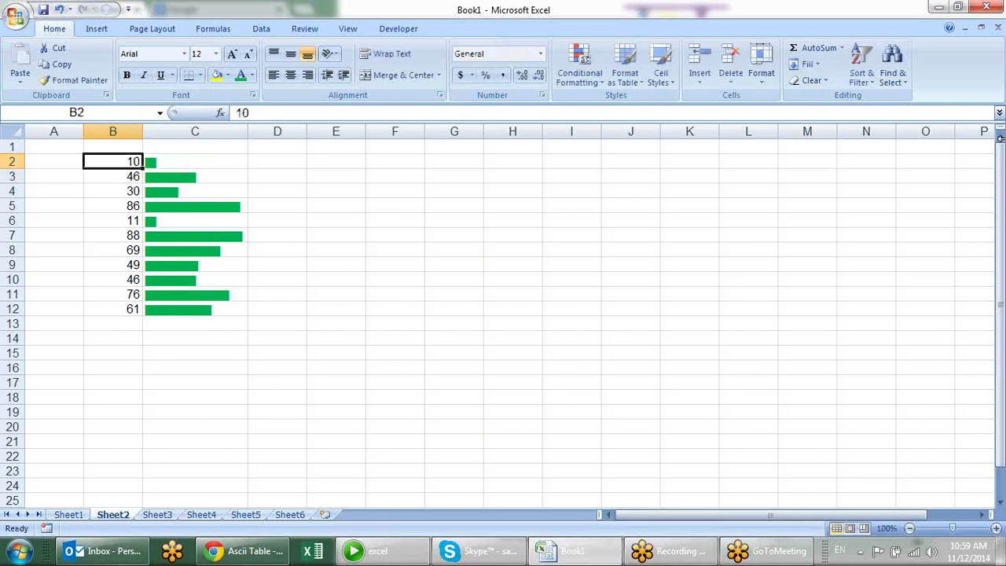
pyautogui.write('50')
pyautogui.press('Return')
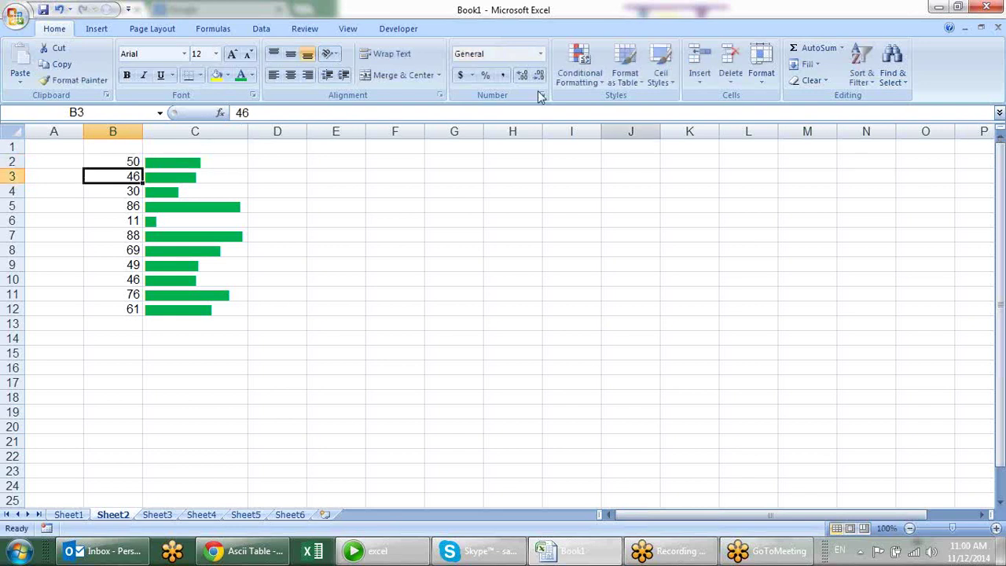
# Change C2's bar formula to =REPT("|",B2/5).
pyautogui.click(245, 163)
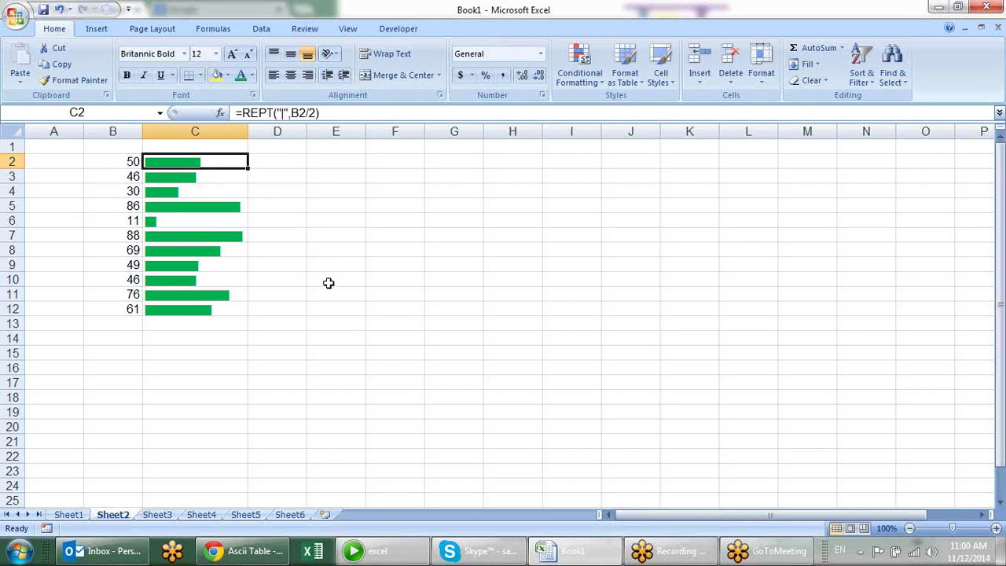
pyautogui.click(316, 114)
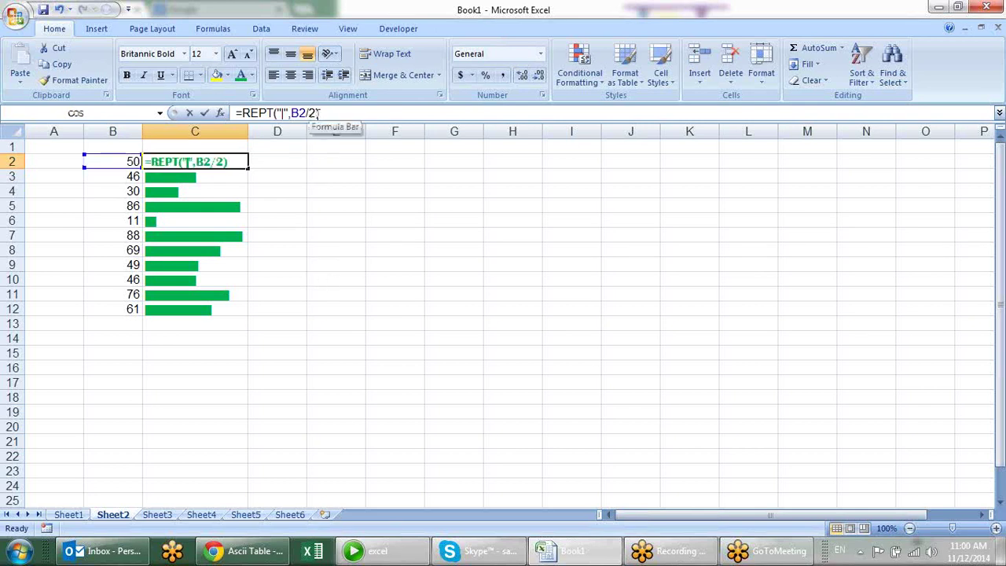
pyautogui.press('BackSpace')
pyautogui.write('5')
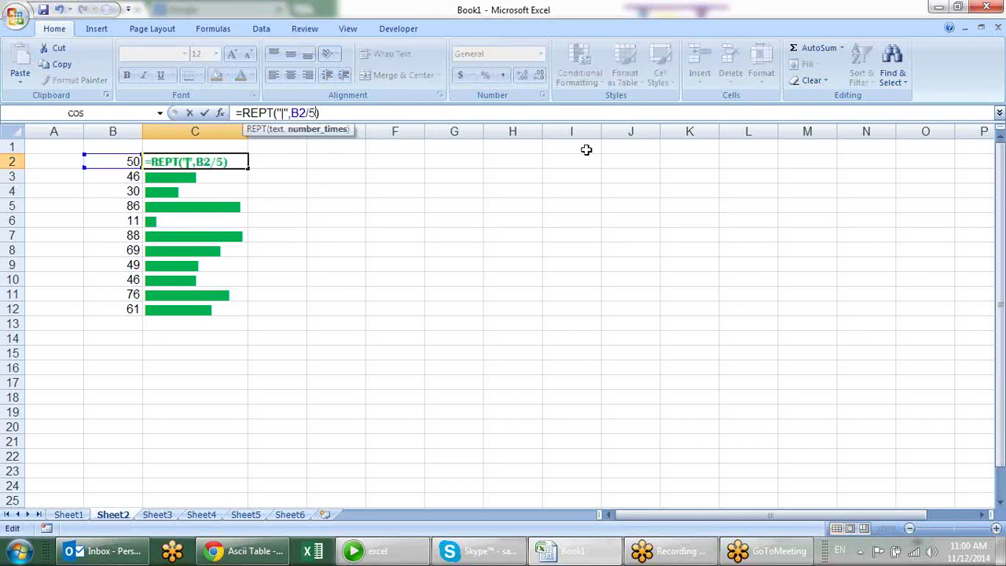
pyautogui.press('Return')
# Fill the shorter B/5 REPT bar formula in C2 down to C12.
pyautogui.click(190, 161)
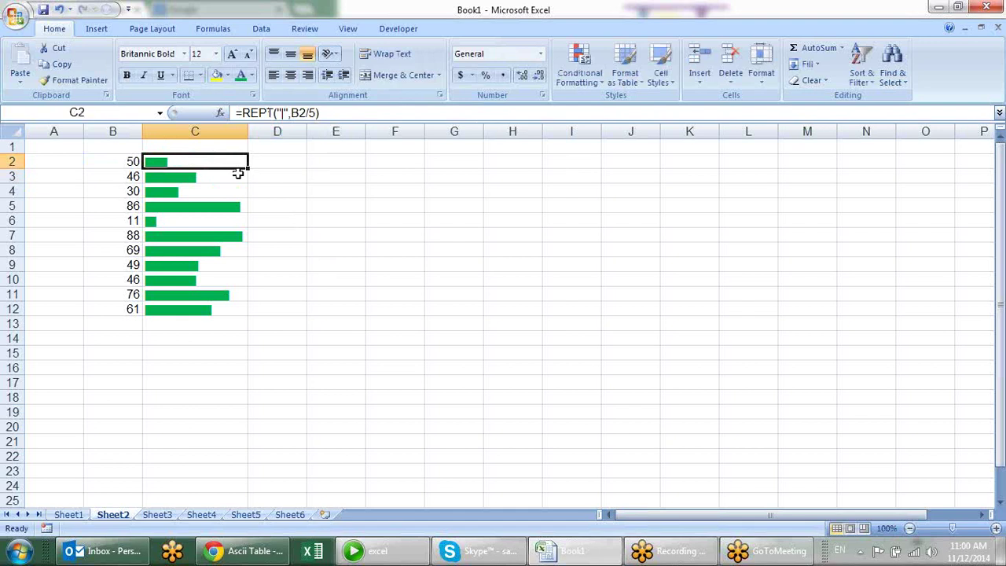
pyautogui.doubleClick(248, 168)
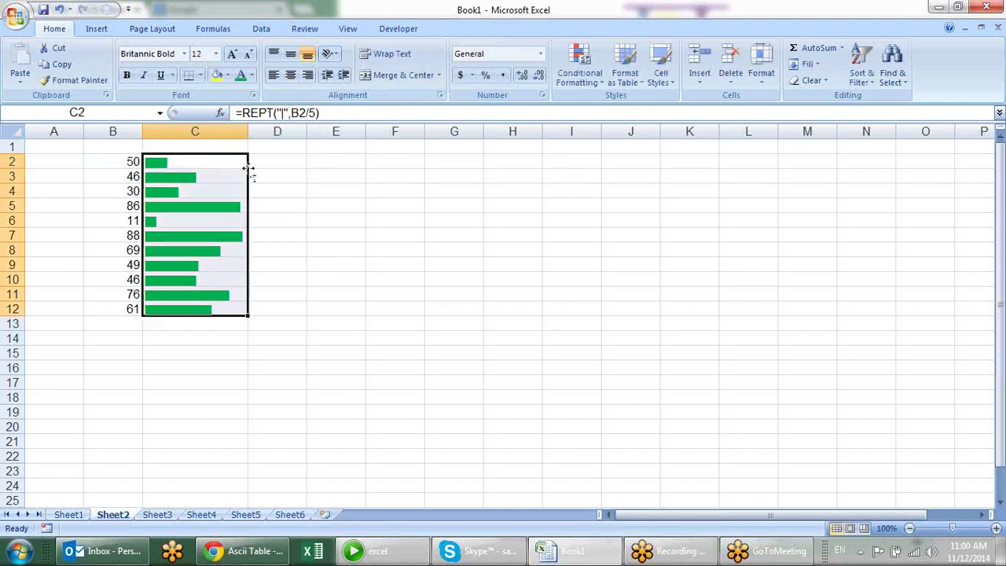
pyautogui.click(312, 323)
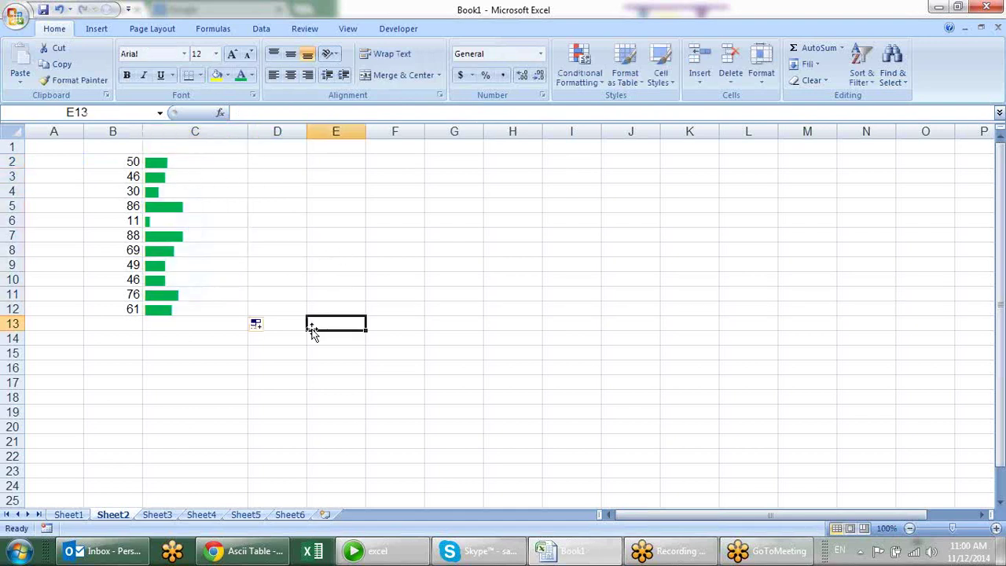
pyautogui.click(206, 226)
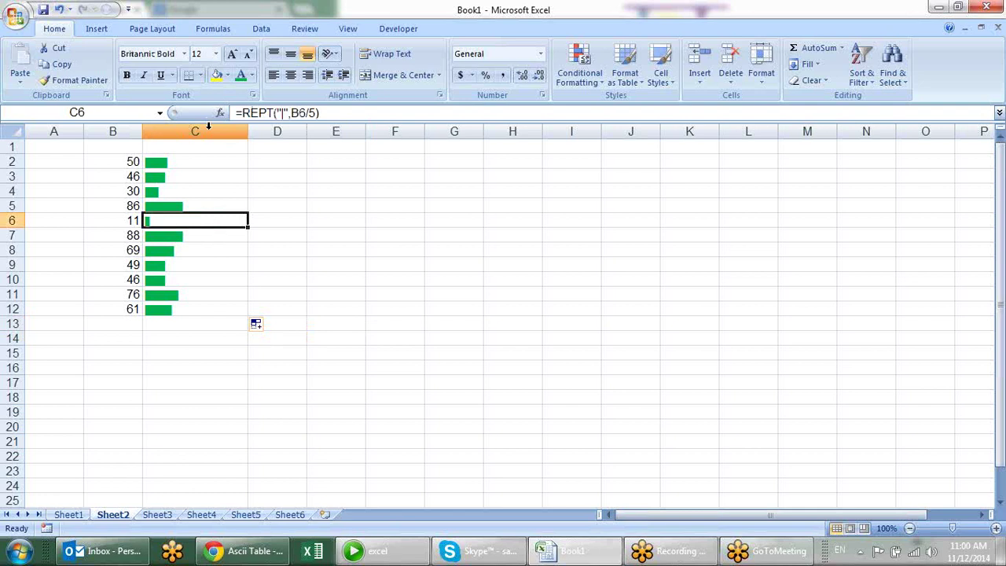
# Insert a blank column at C so the bars move to column D.
pyautogui.rightClick(209, 125)
pyautogui.click(256, 206)
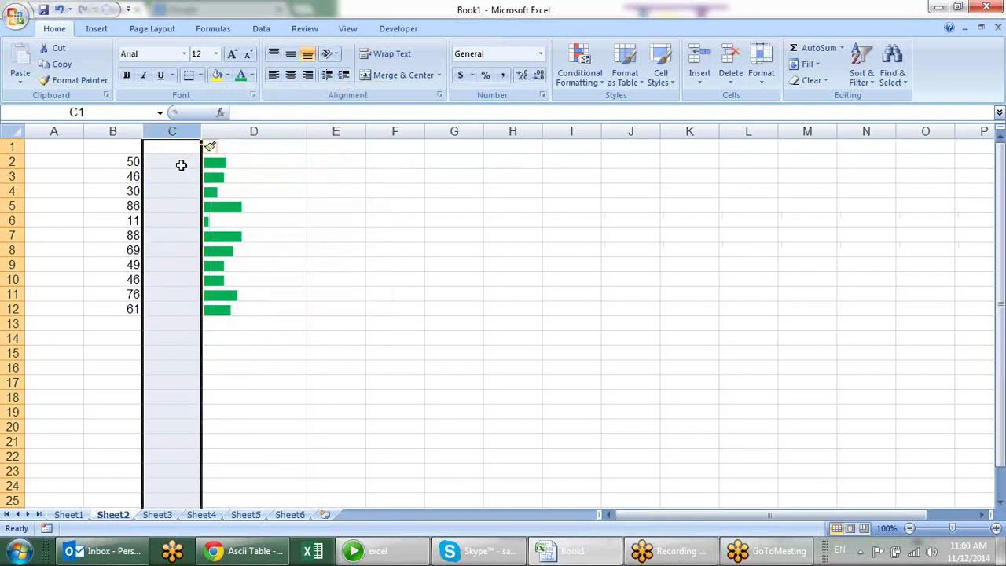
pyautogui.click(181, 165)
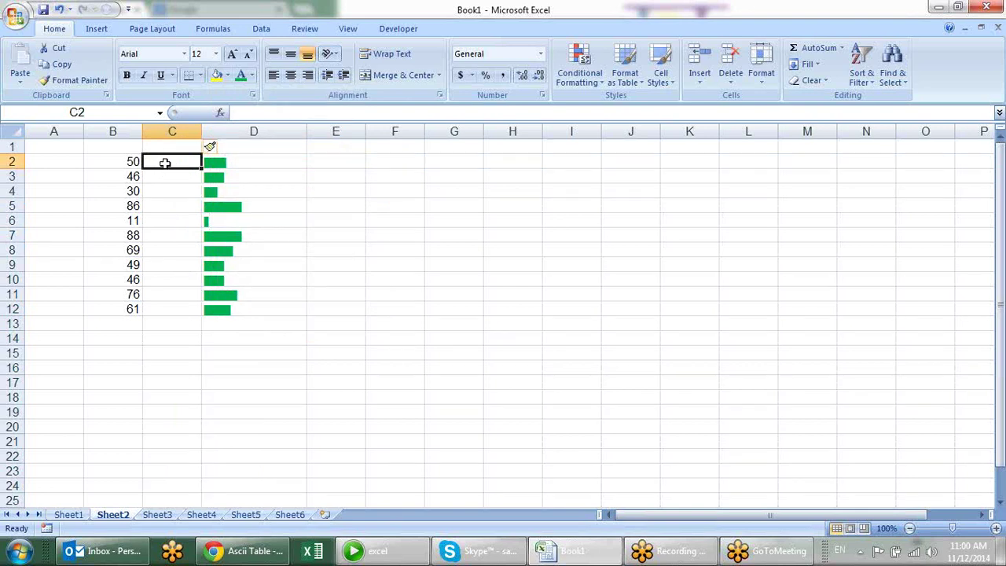
pyautogui.click(226, 162)
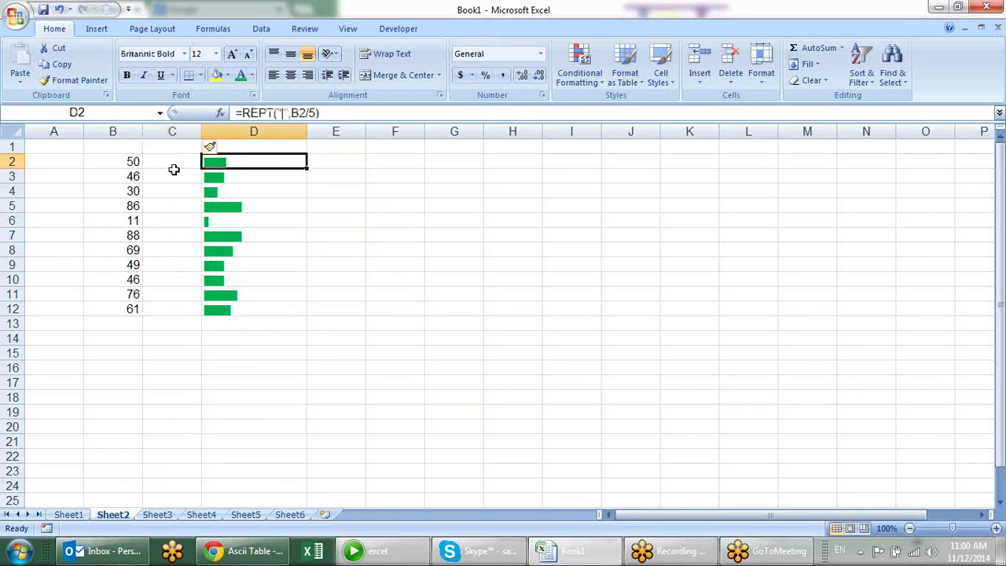
# Enter =RANDBETWEEN(10,90) into all of C2:C12 at once.
pyautogui.moveTo(175, 162); pyautogui.dragTo(183, 306)
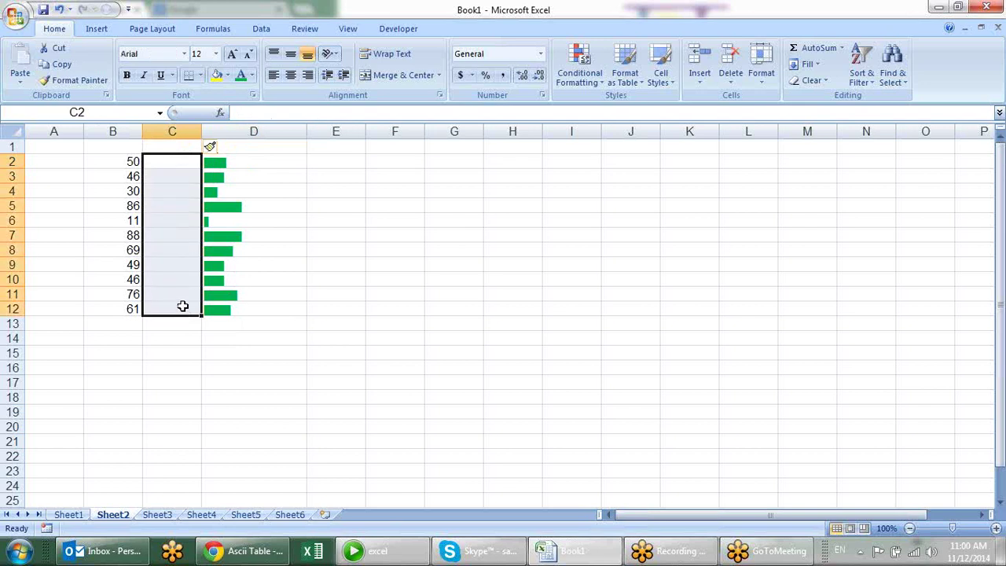
pyautogui.write('=RA')
pyautogui.press('Down')
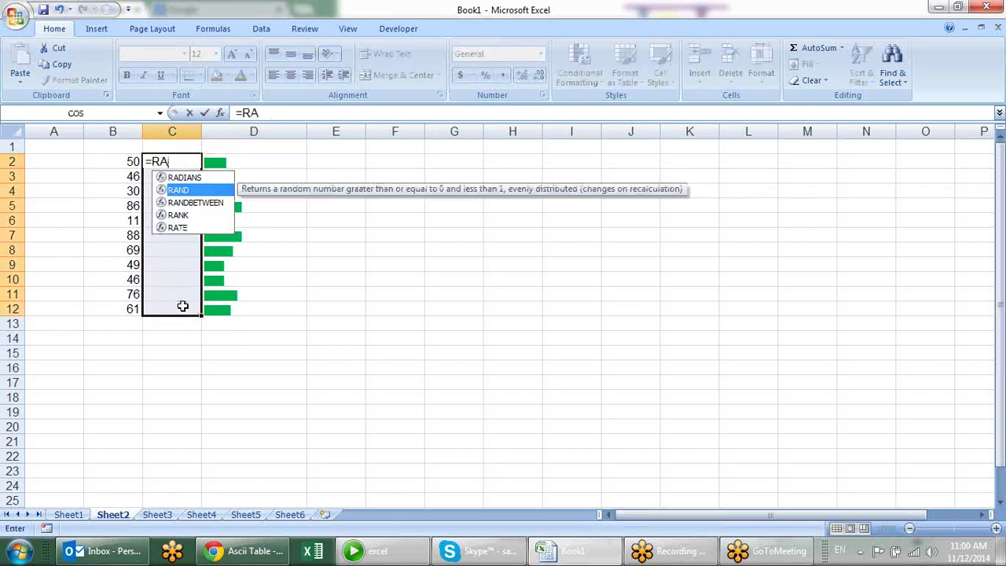
pyautogui.press('Down')
pyautogui.press('Tab')
pyautogui.write('10,90')
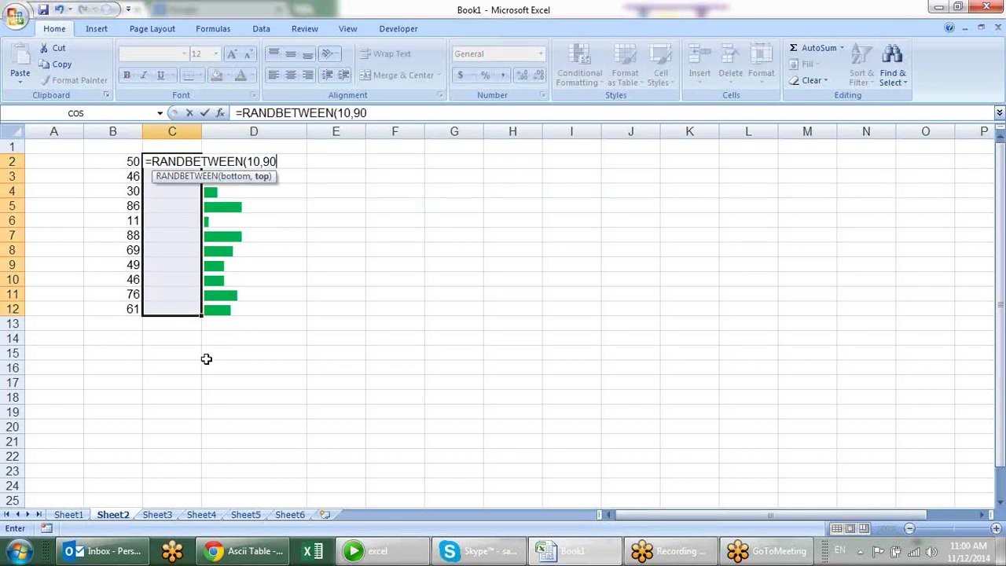
pyautogui.hotkey('ctrl', 'Return')
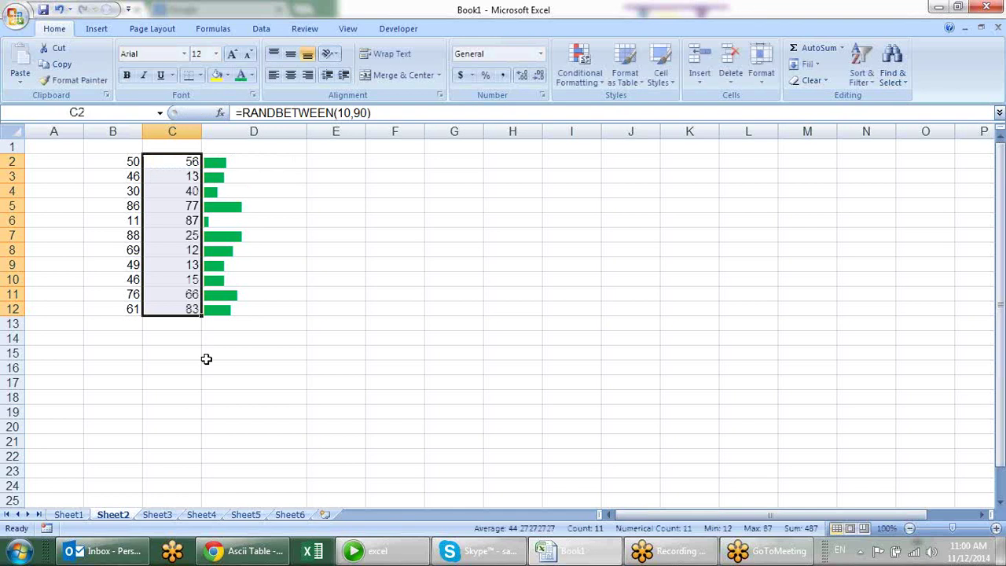
# Convert C2:C12's random formulas to fixed values with Paste Special > Values.
pyautogui.hotkey('ctrl', 'c')
pyautogui.hotkey('alt', 'e')
pyautogui.press('s')
pyautogui.press('v')
pyautogui.press('Return')
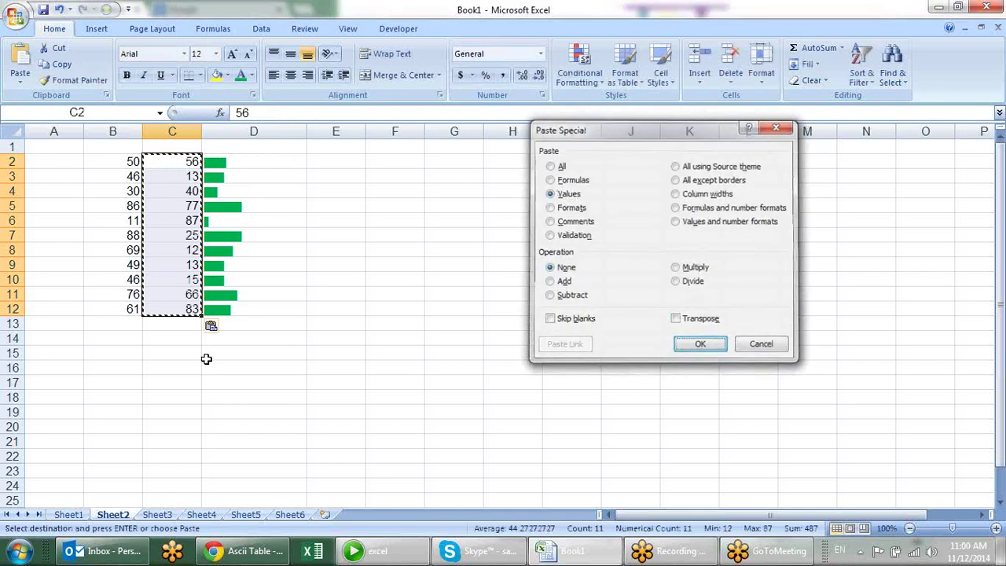
pyautogui.press('Escape')
# Change D2 to =REPT("|",B2/5)&REPT("|",C2/5).
pyautogui.click(265, 162)
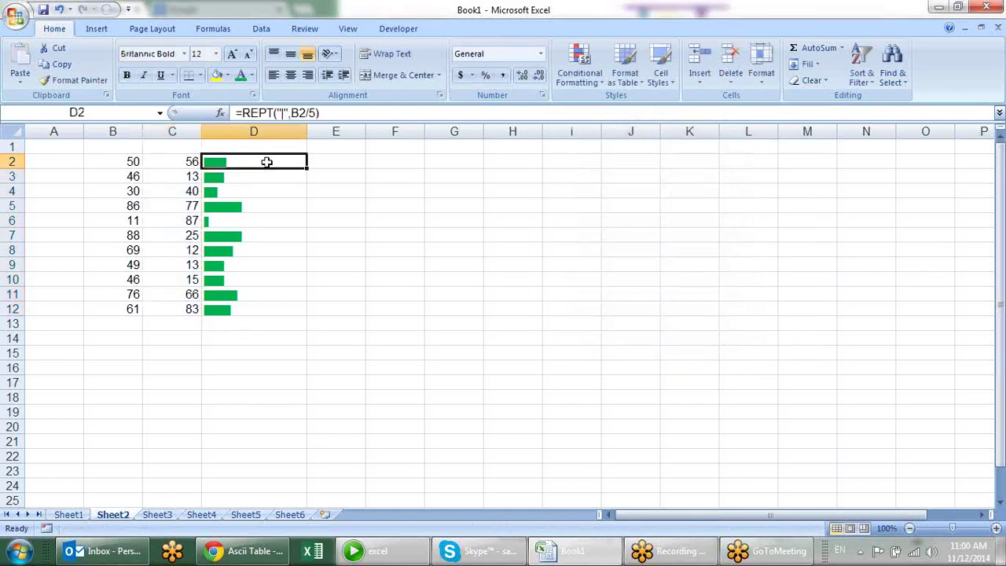
pyautogui.press('F2')
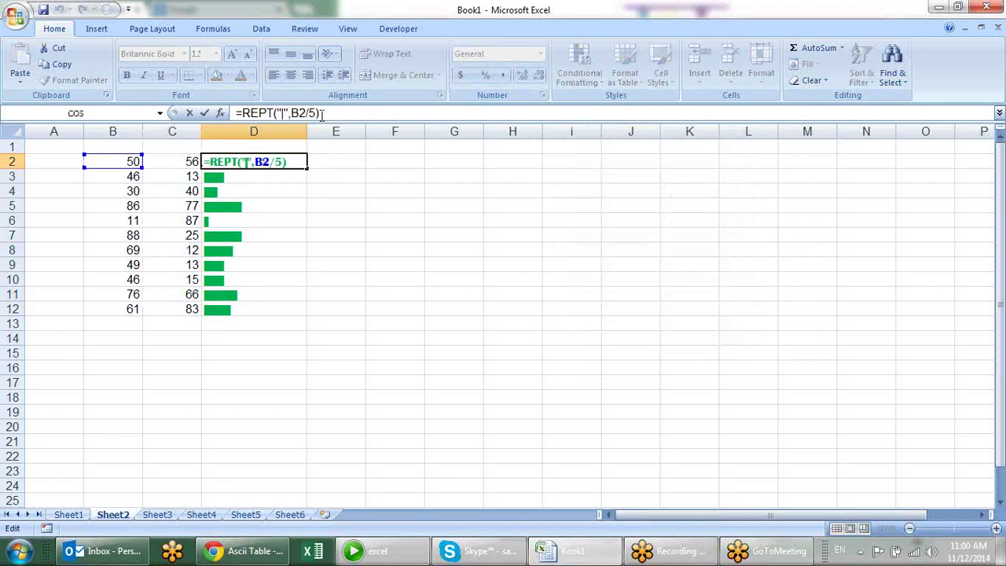
pyautogui.moveTo(319, 112); pyautogui.dragTo(240, 113)
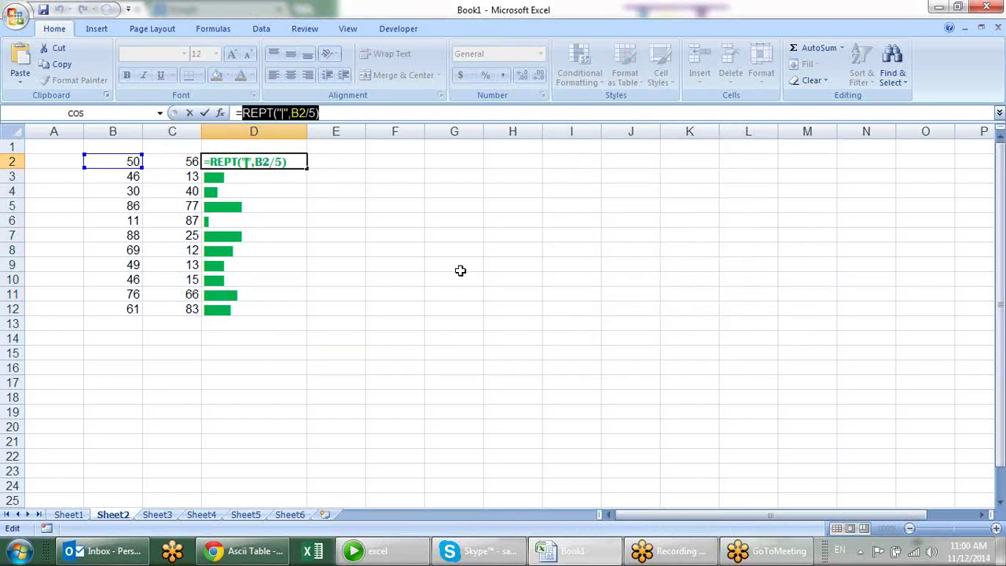
pyautogui.click(357, 114)
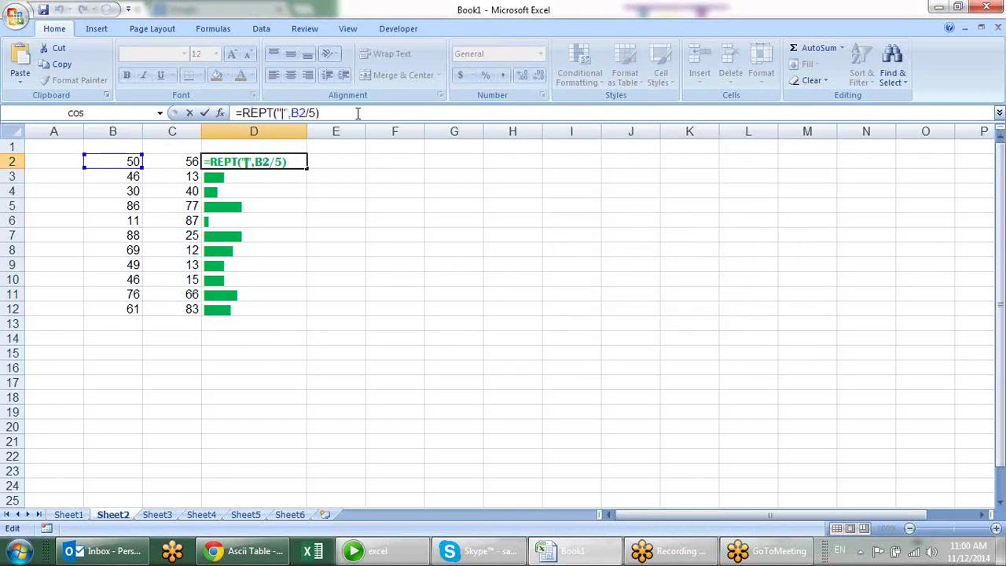
pyautogui.write('&')
pyautogui.hotkey('ctrl', 'v')
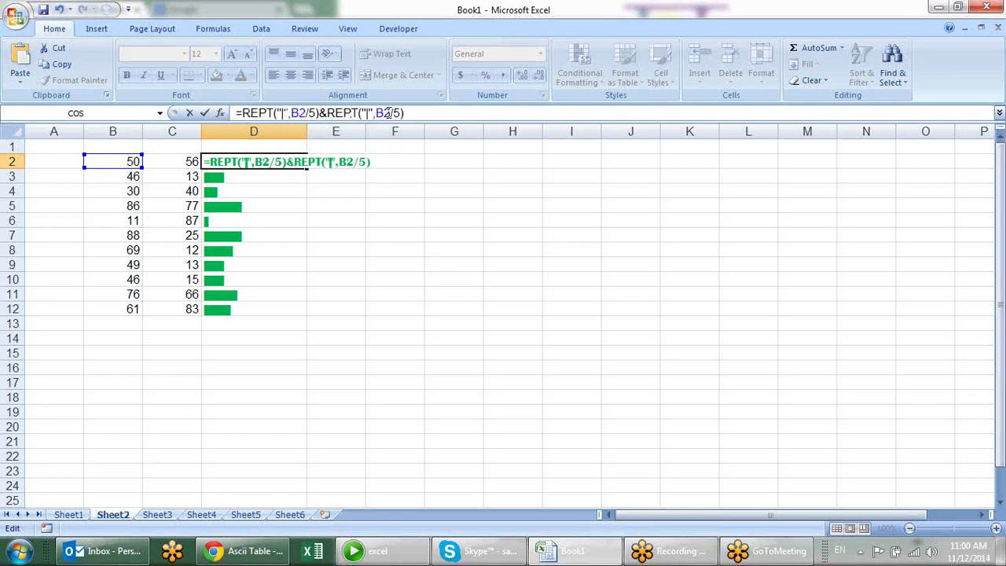
pyautogui.click(389, 112)
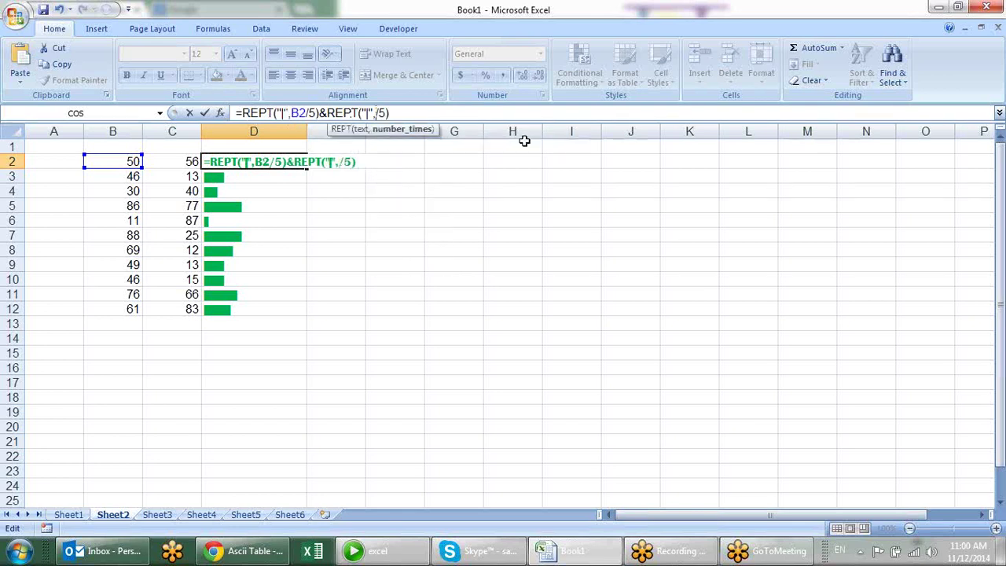
pyautogui.click(190, 161)
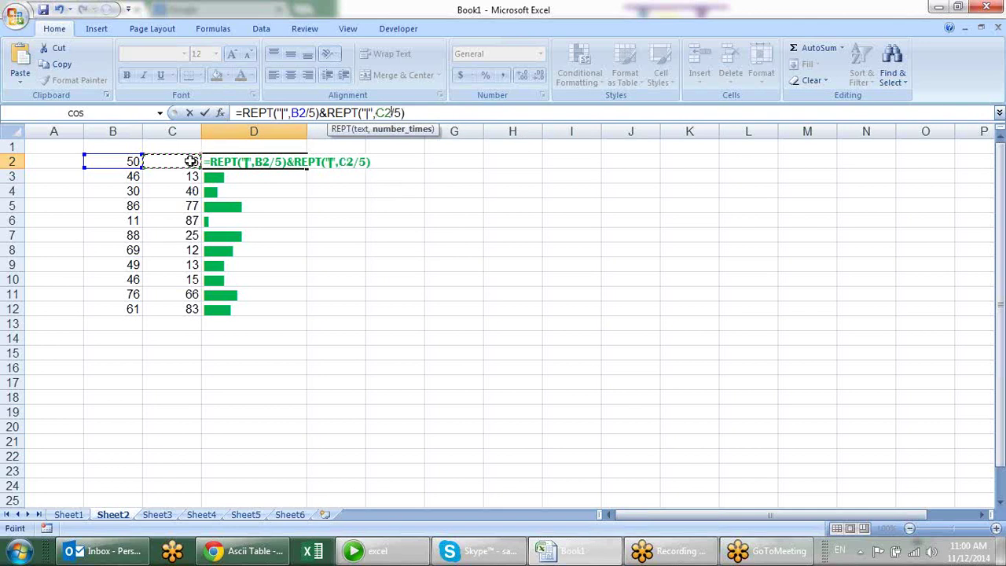
pyautogui.press('Return')
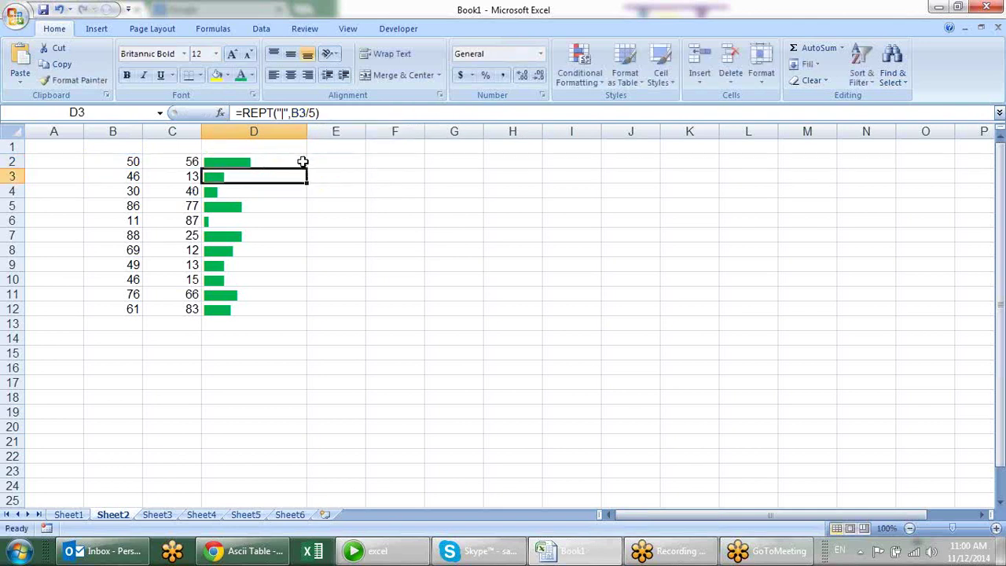
# Fill the combined bar formula from D2 down to D12.
pyautogui.click(302, 161)
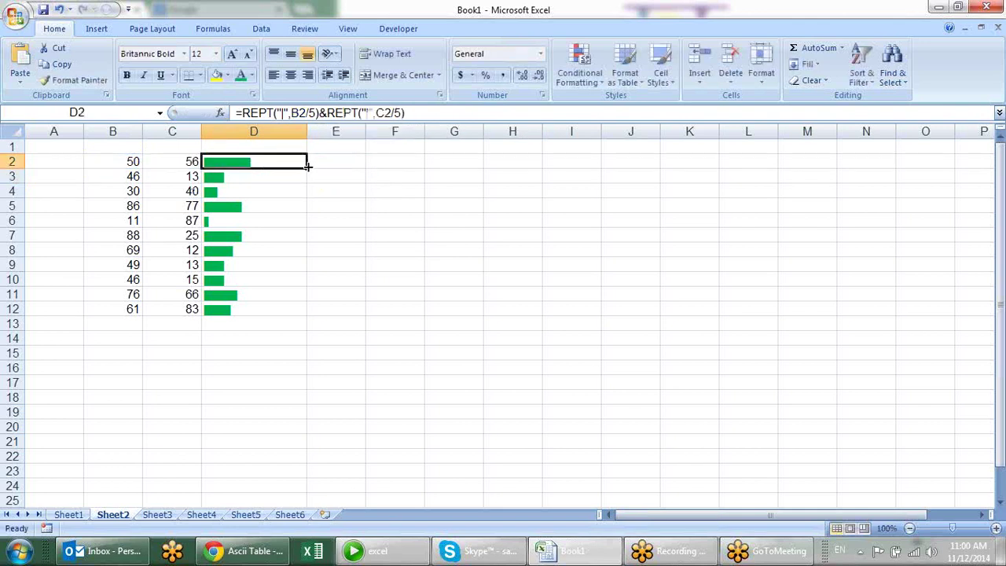
pyautogui.doubleClick(309, 167)
pyautogui.click(409, 268)
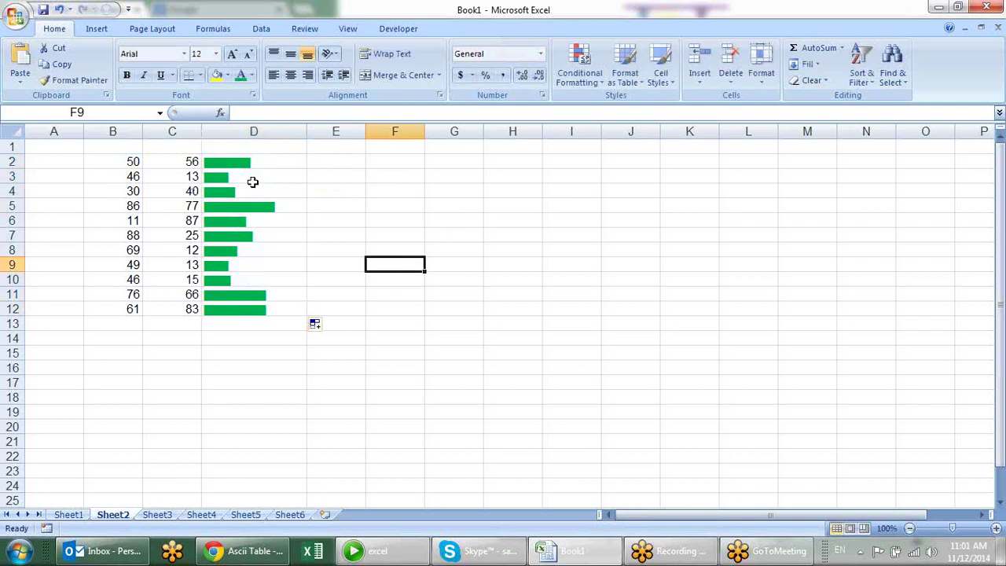
pyautogui.click(140, 161)
# Enter a person's name and their initials on two lines in F2.
pyautogui.click(184, 162)
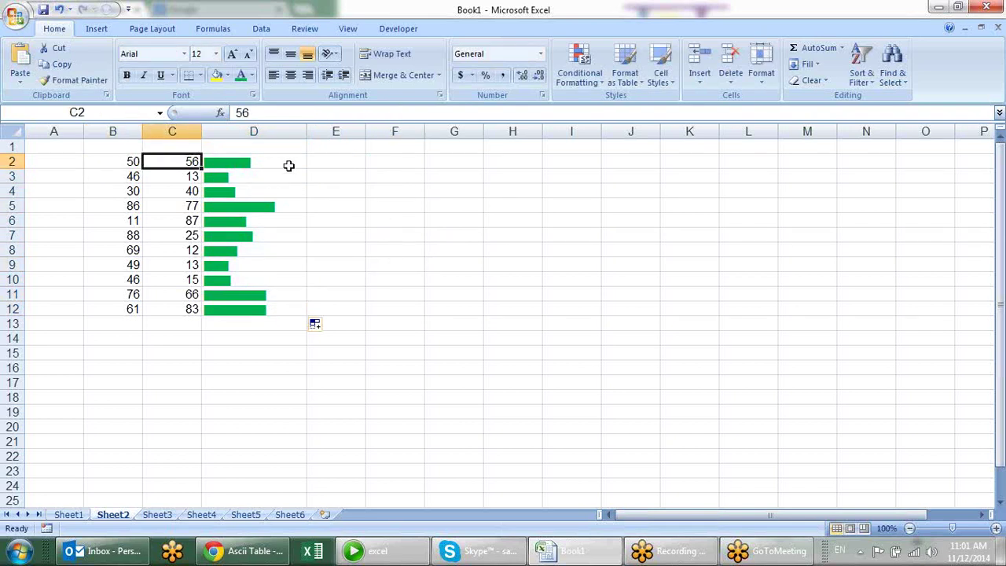
pyautogui.click(384, 165)
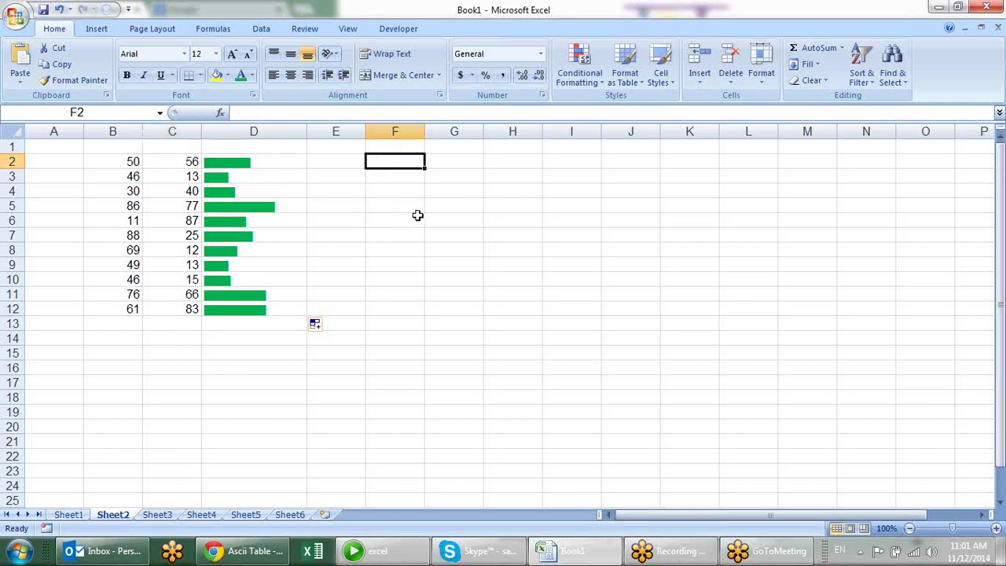
pyautogui.write('SANDEEP')
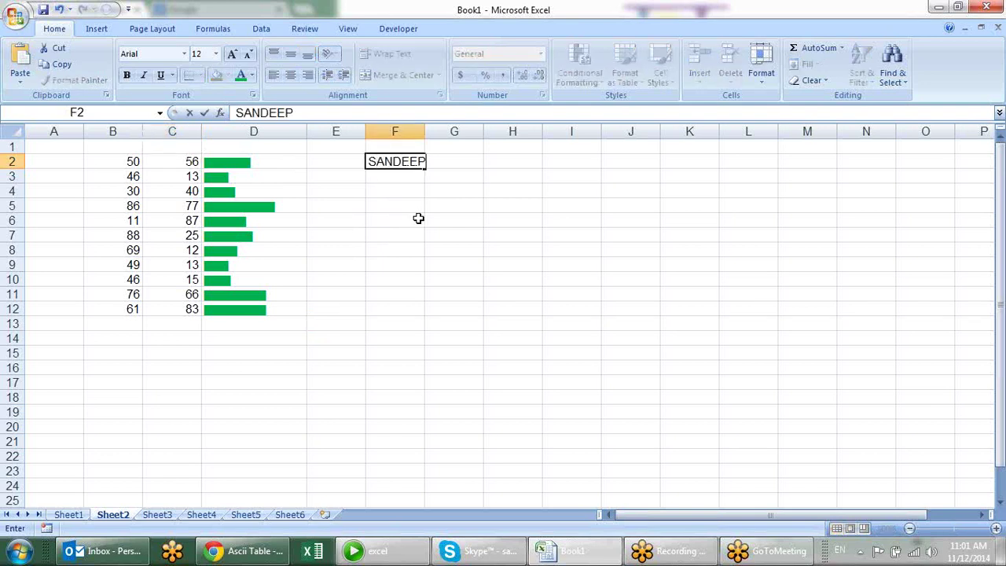
pyautogui.hotkey('alt', 'Return')
pyautogui.write('SD')
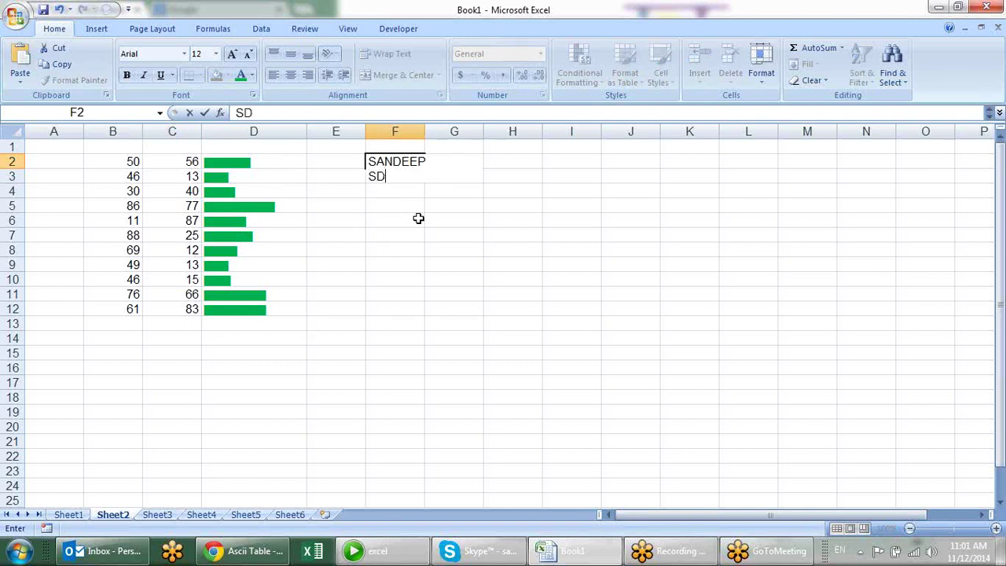
pyautogui.press('Return')
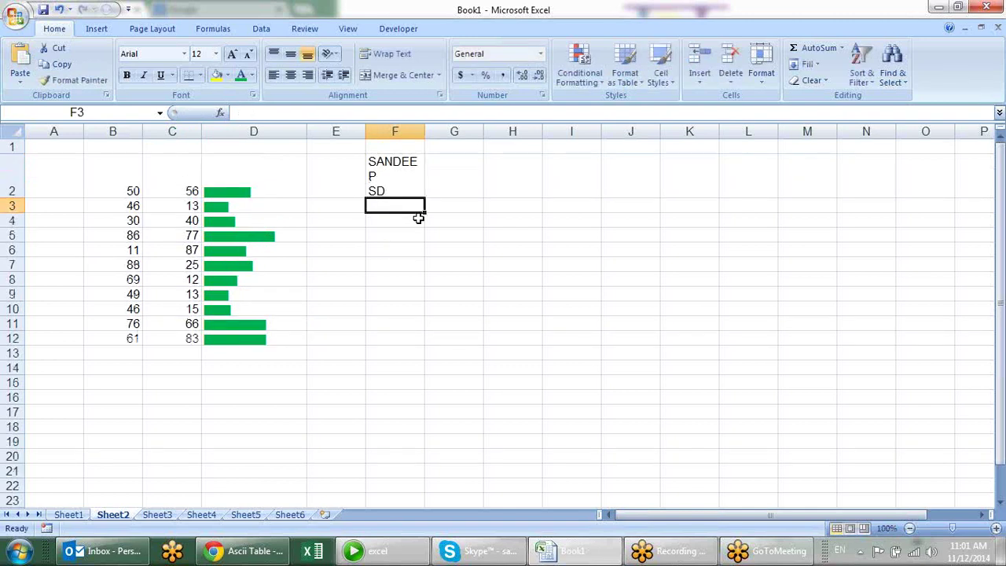
pyautogui.click(294, 163)
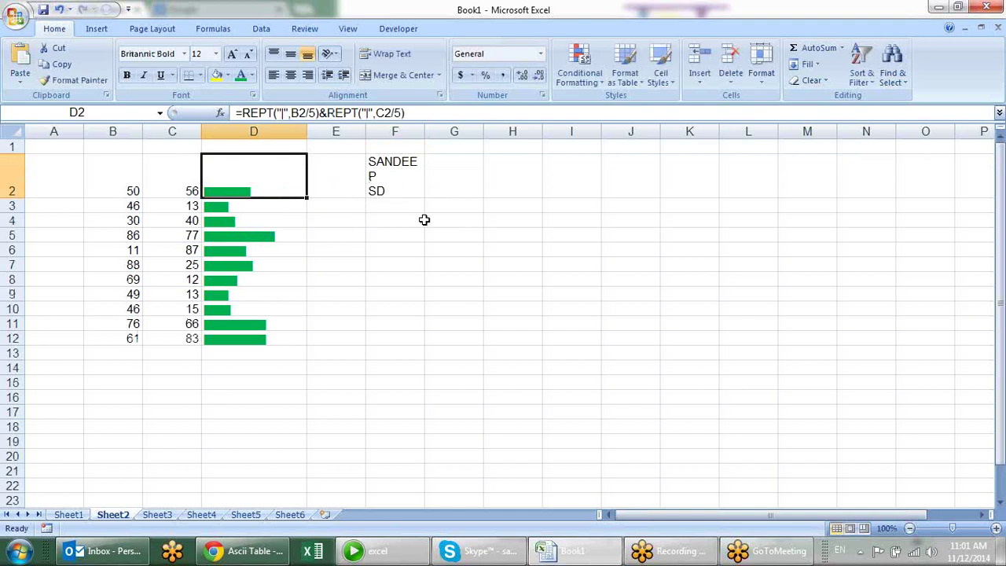
# Insert CHAR(10)& between the two REPT parts of D2's formula.
pyautogui.press('F2')
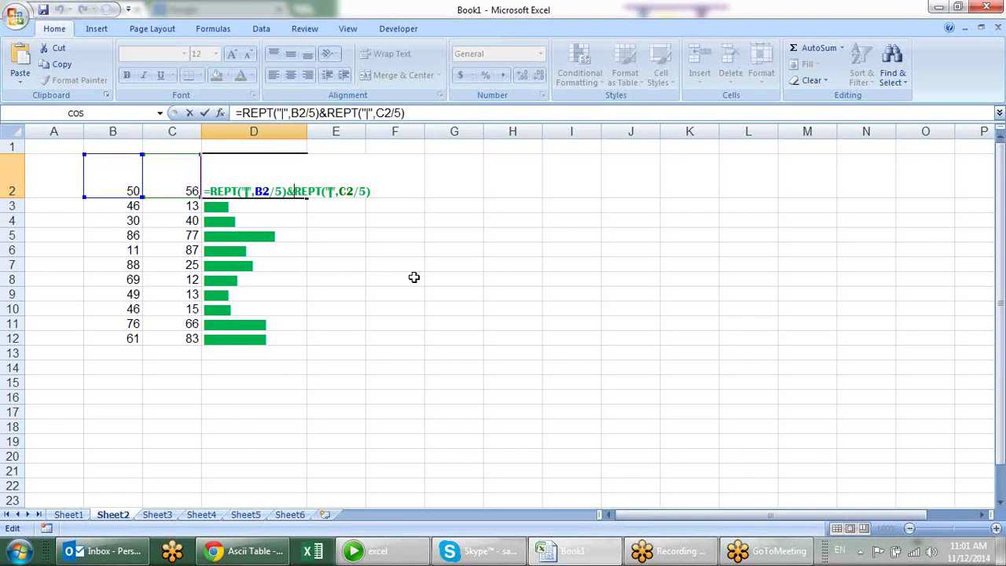
pyautogui.write('cod')
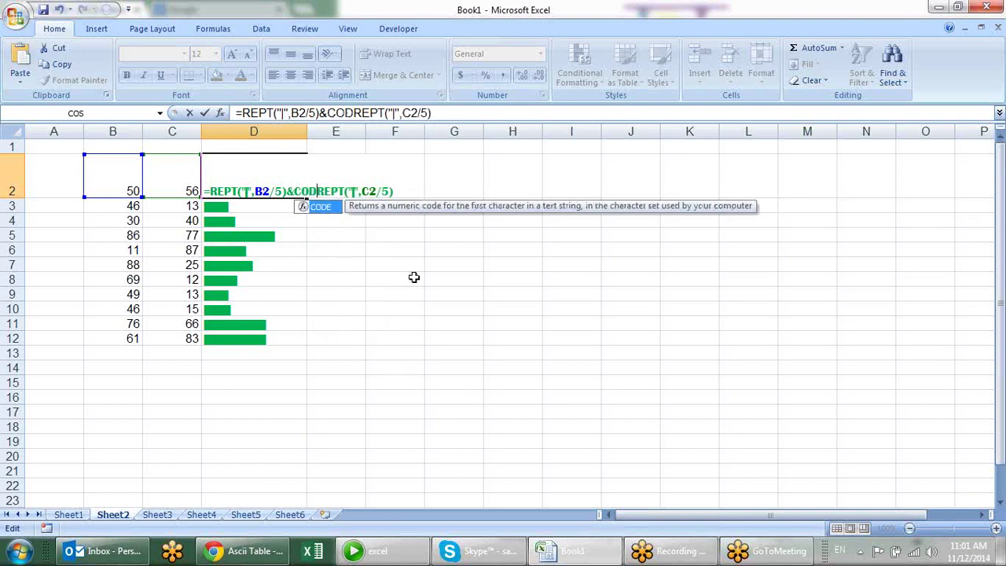
pyautogui.press('BackSpace')
pyautogui.press('BackSpace')
pyautogui.press('BackSpace')
pyautogui.write('CHAR')
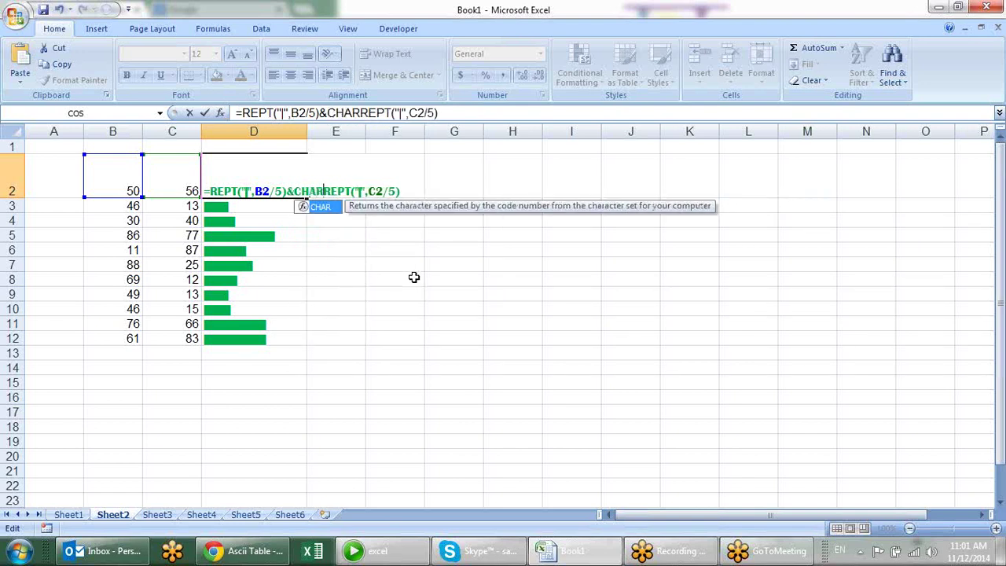
pyautogui.write('(')
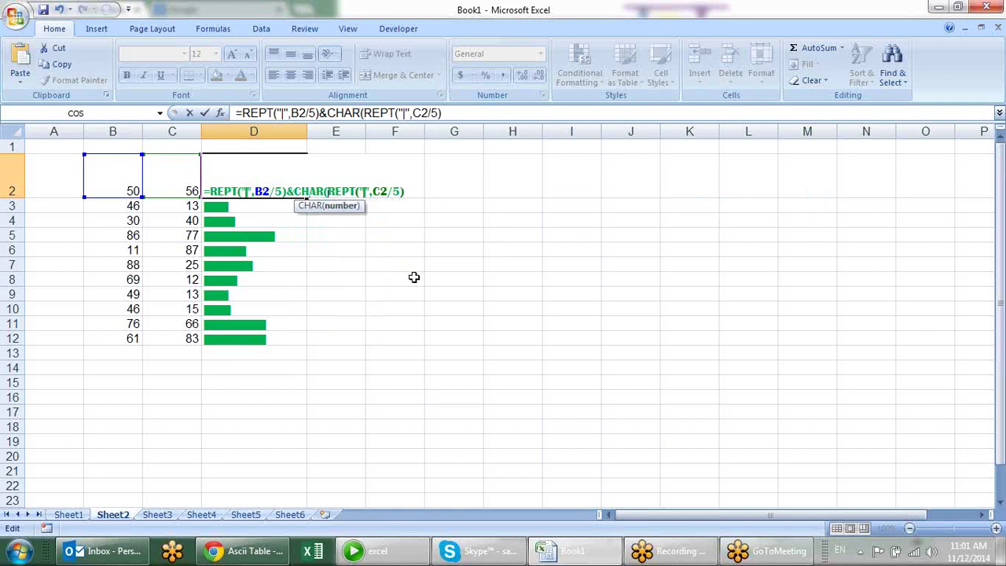
pyautogui.write('10)')
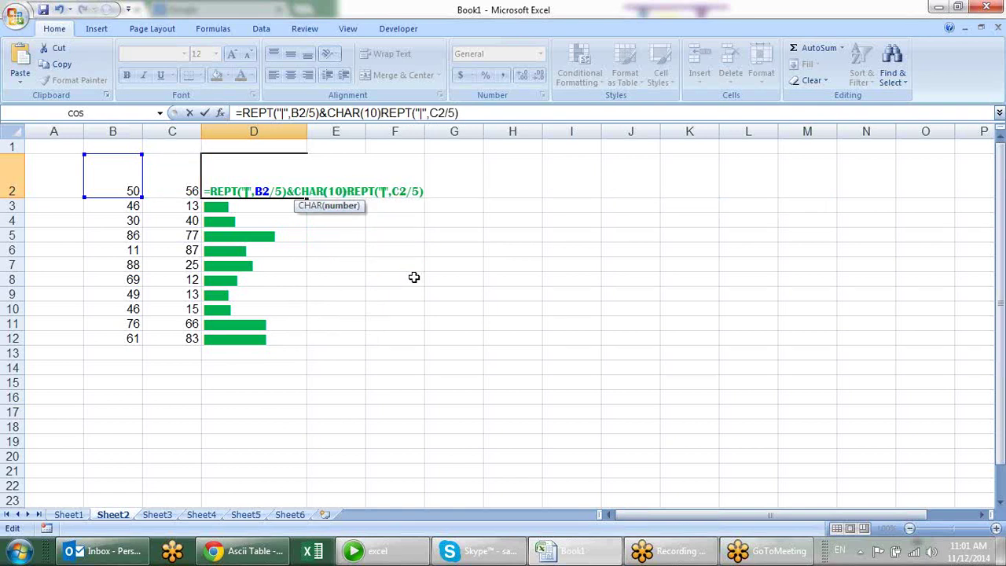
pyautogui.write('&')
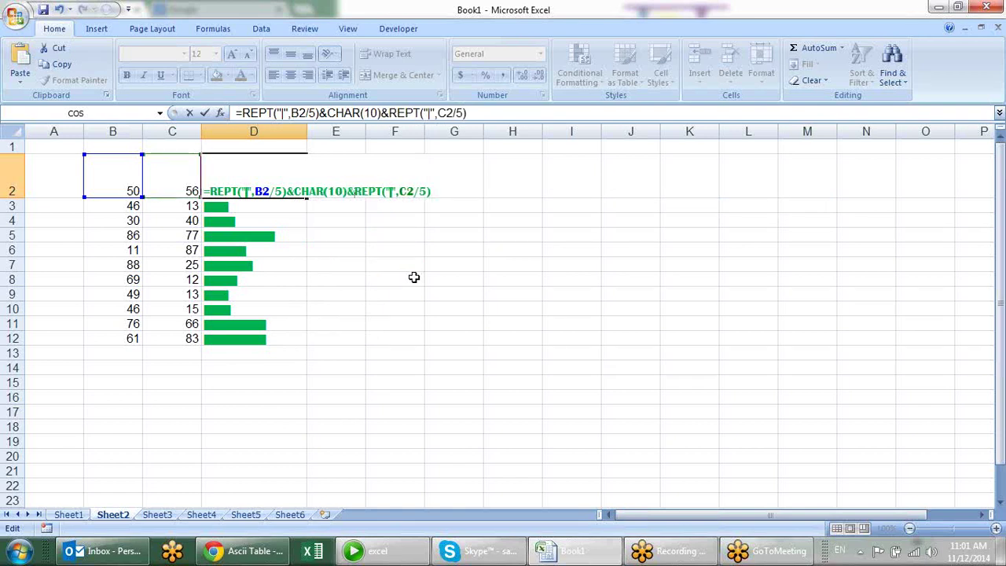
pyautogui.press('Return')
# Fill D2's formula down to D12, turn on Wrap Text, and widen column D.
pyautogui.click(276, 175)
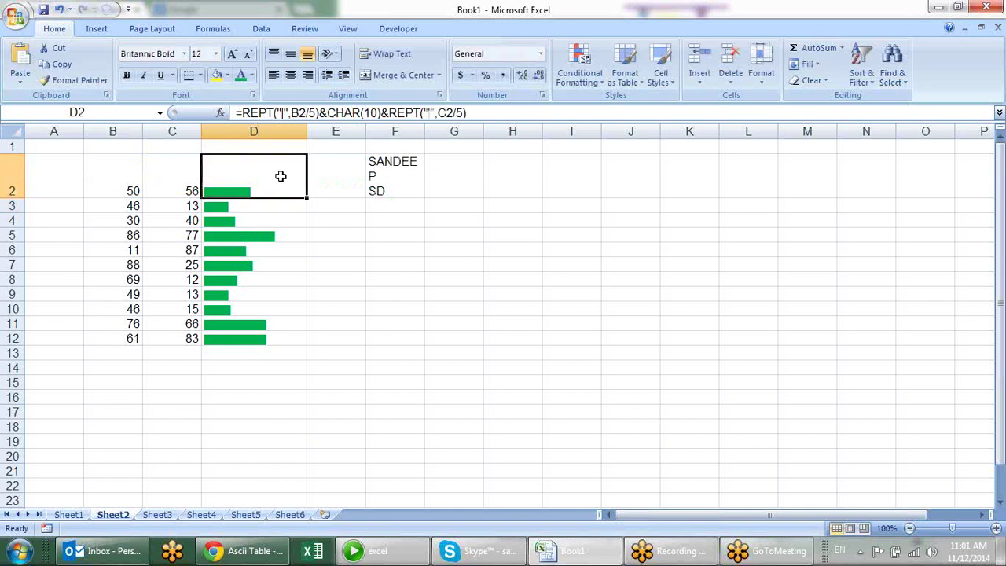
pyautogui.doubleClick(306, 197)
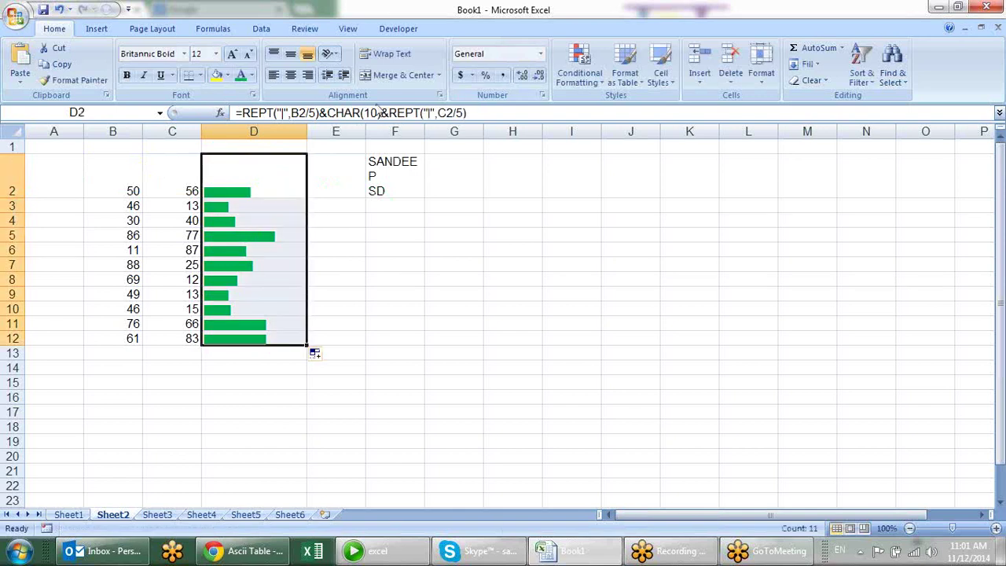
pyautogui.click(391, 57)
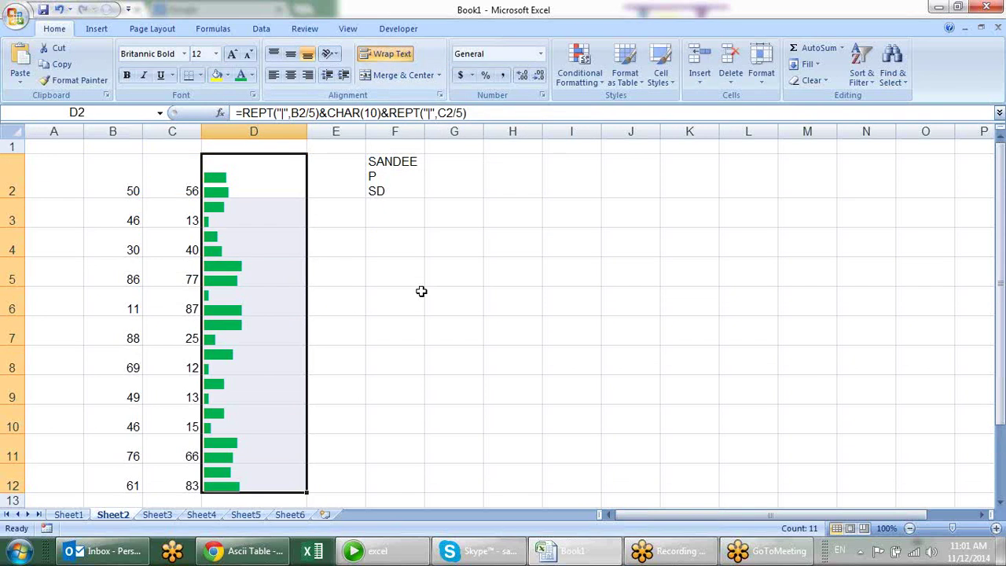
pyautogui.click(412, 264)
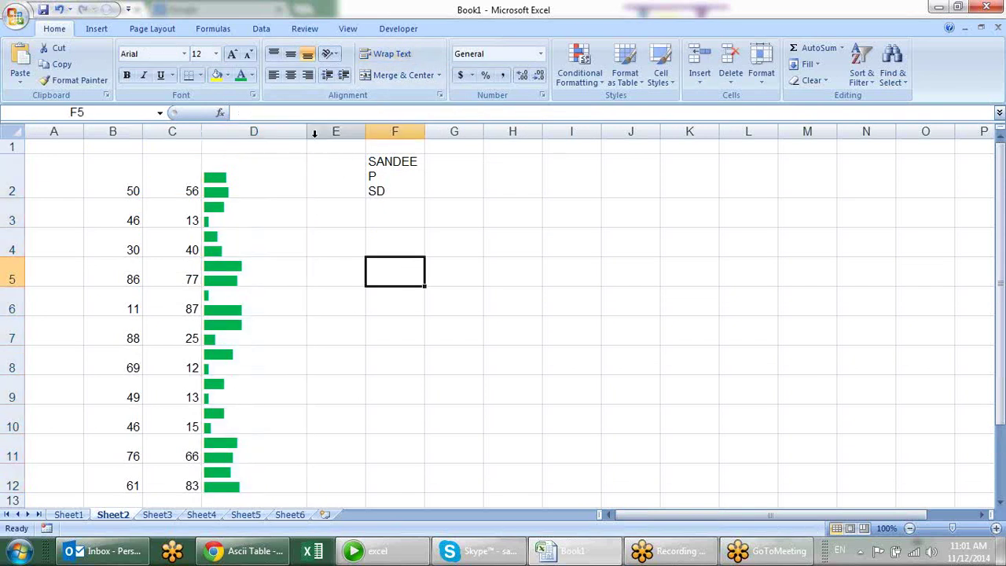
pyautogui.moveTo(307, 132); pyautogui.dragTo(321, 138)
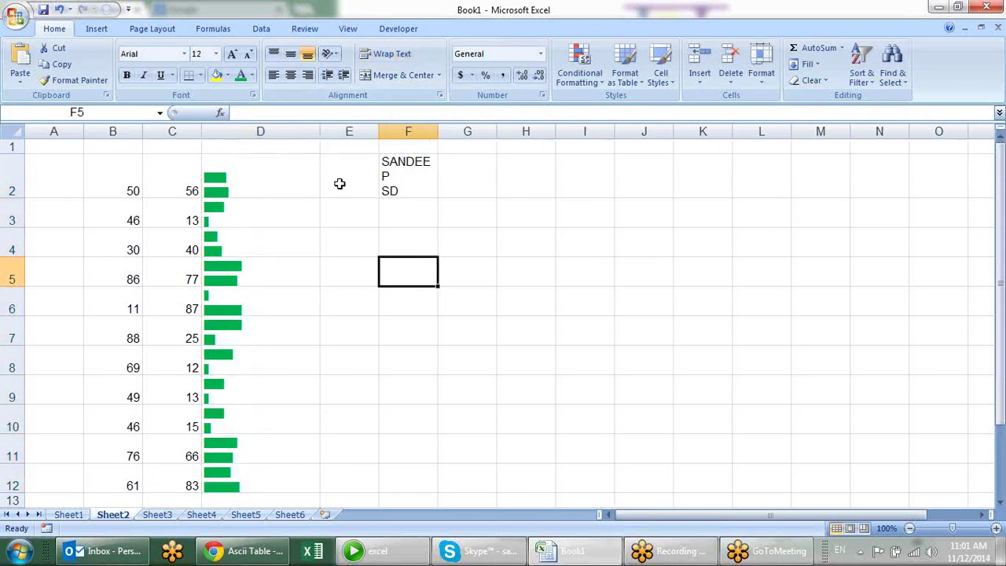
pyautogui.scroll(-1, 339, 184)
pyautogui.scroll(1, 326, 293)
pyautogui.moveTo(296, 171); pyautogui.dragTo(289, 485)
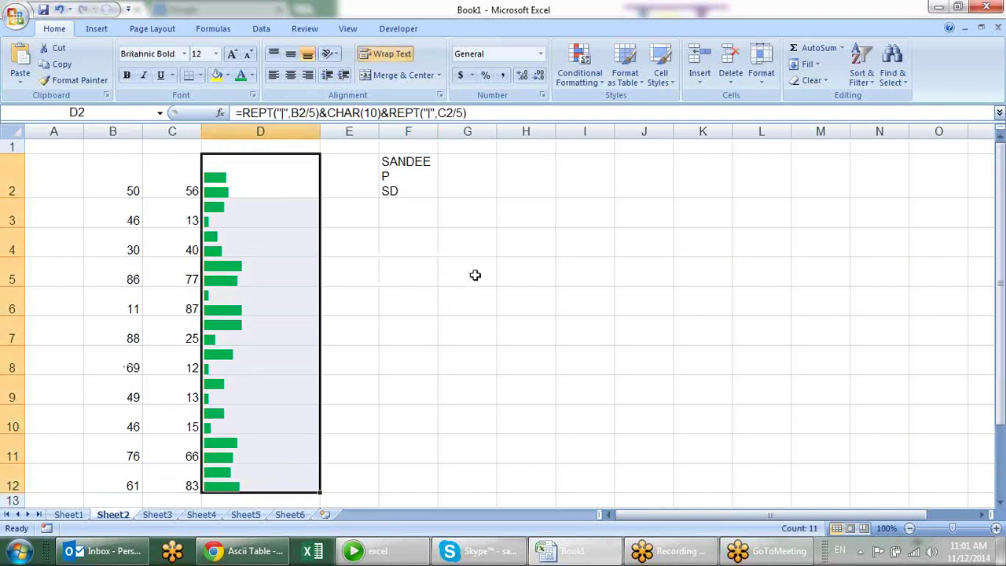
# Rotate the D2:D12 bar text to 90-degree orientation in Format Cells.
pyautogui.hotkey('ctrl', '1')
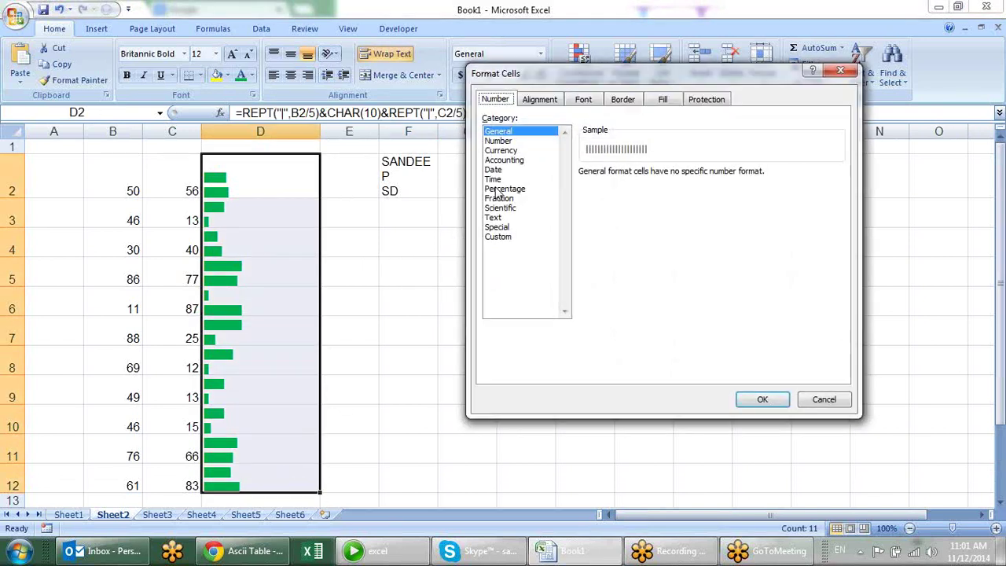
pyautogui.click(541, 100)
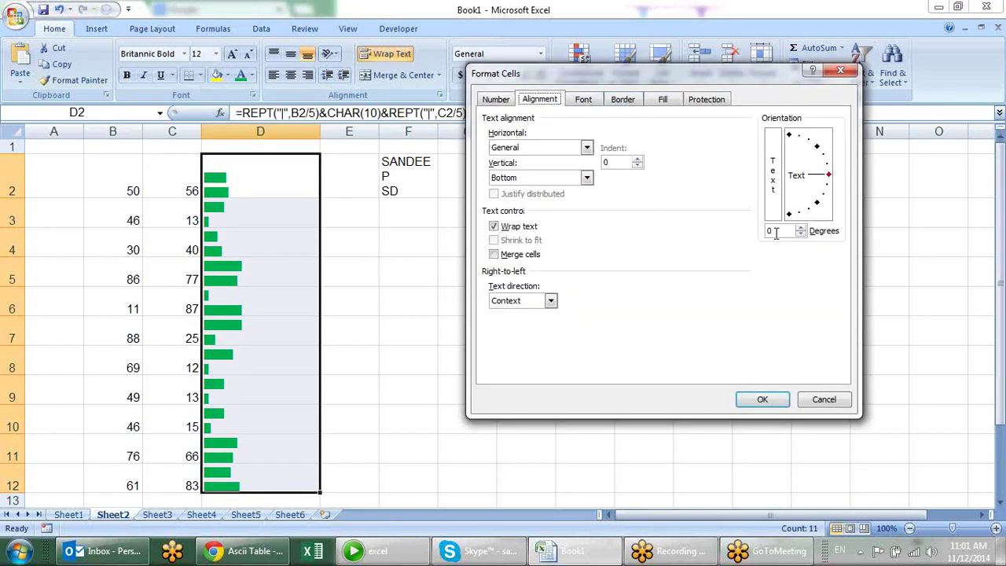
pyautogui.moveTo(747, 74); pyautogui.dragTo(685, 81)
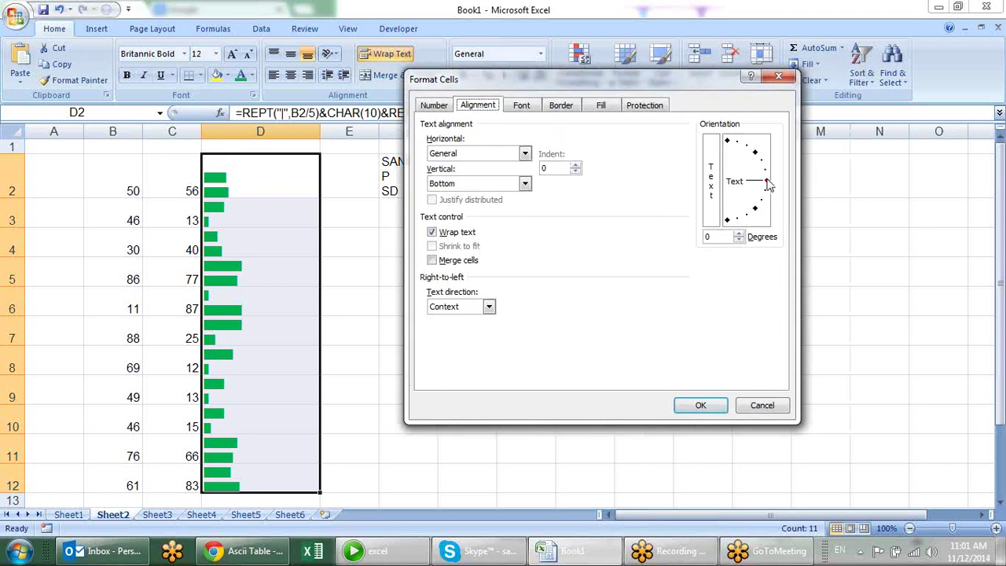
pyautogui.moveTo(769, 183); pyautogui.dragTo(723, 132)
pyautogui.click(704, 404)
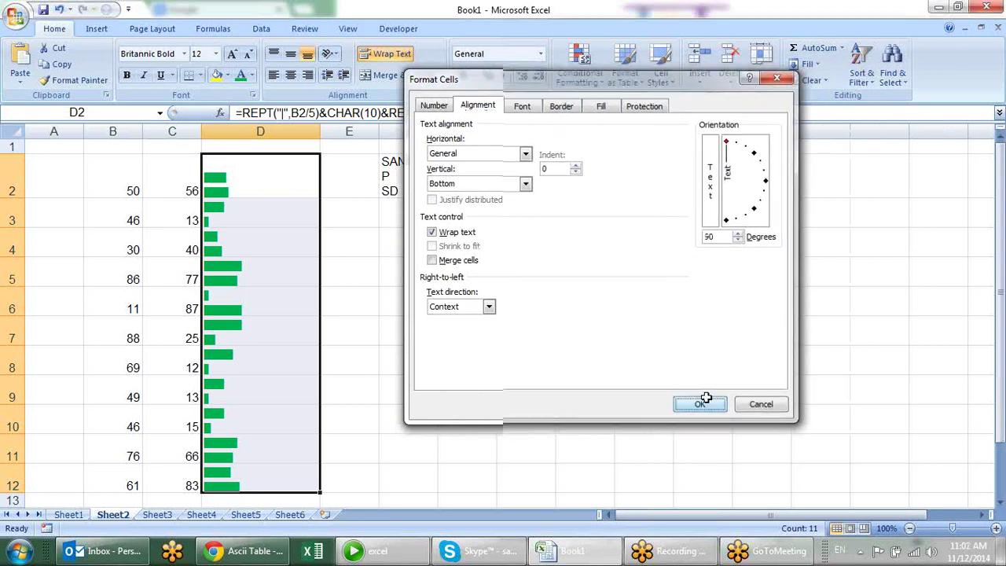
pyautogui.click(437, 292)
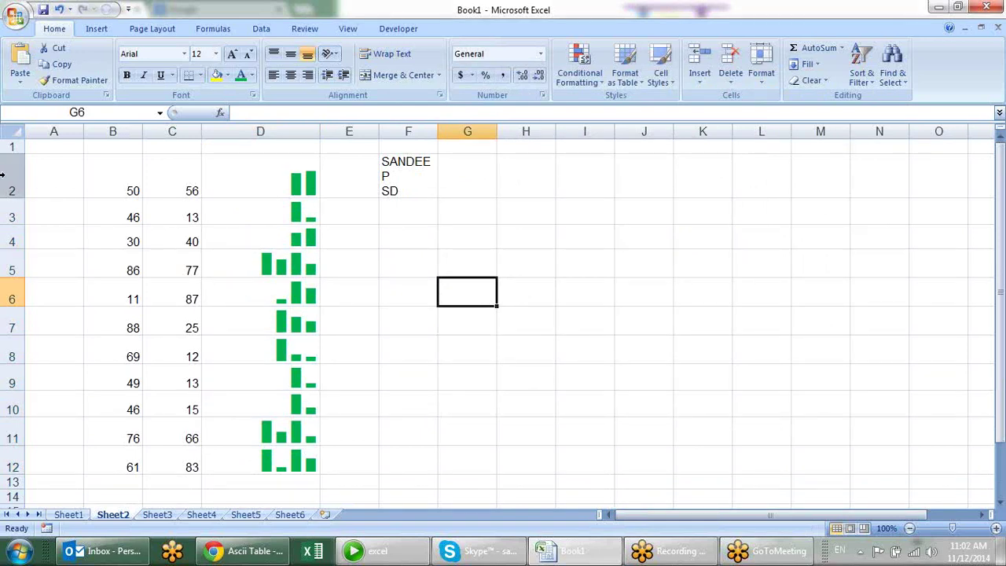
pyautogui.moveTo(6, 176); pyautogui.dragTo(9, 463)
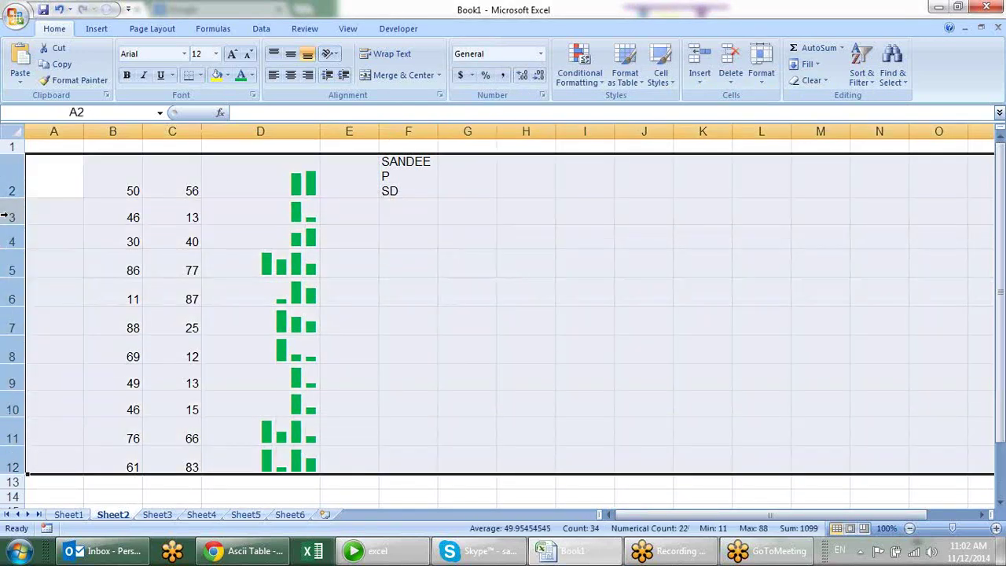
# Make rows 2 through 12 taller.
pyautogui.moveTo(17, 196); pyautogui.dragTo(18, 221)
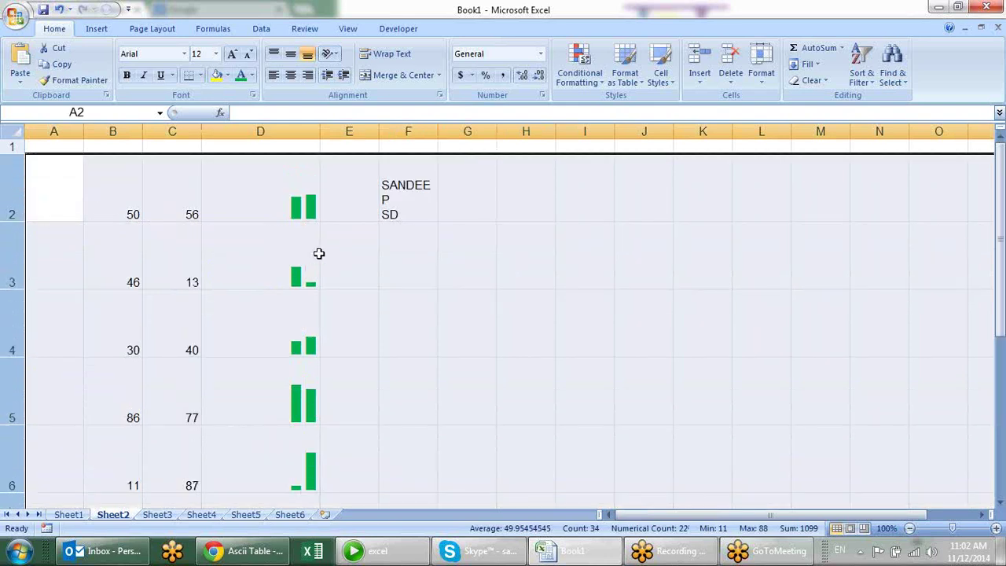
pyautogui.click(315, 253)
pyautogui.scroll(-2, 292, 281)
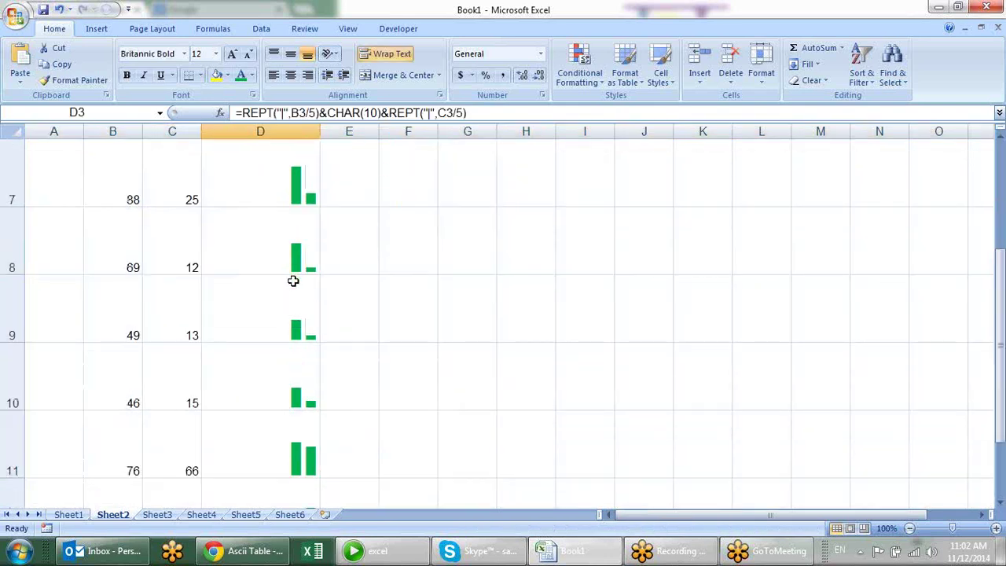
pyautogui.scroll(-1, 292, 280)
pyautogui.scroll(1, 305, 309)
pyautogui.scroll(2, 305, 309)
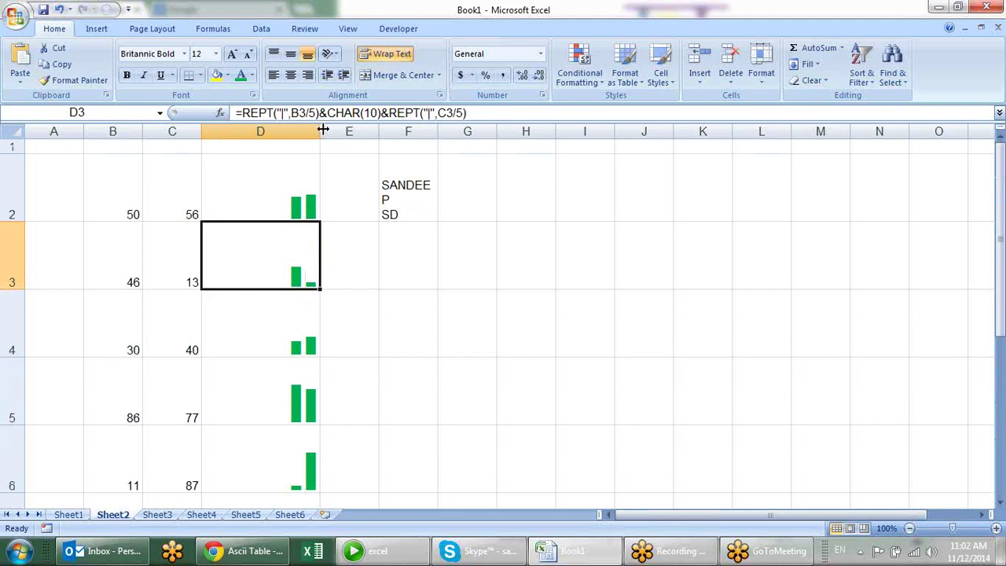
# AutoFit column D to the vertical bars and delete the name from F2.
pyautogui.doubleClick(323, 129)
pyautogui.click(305, 268)
pyautogui.scroll(-2, 244, 262)
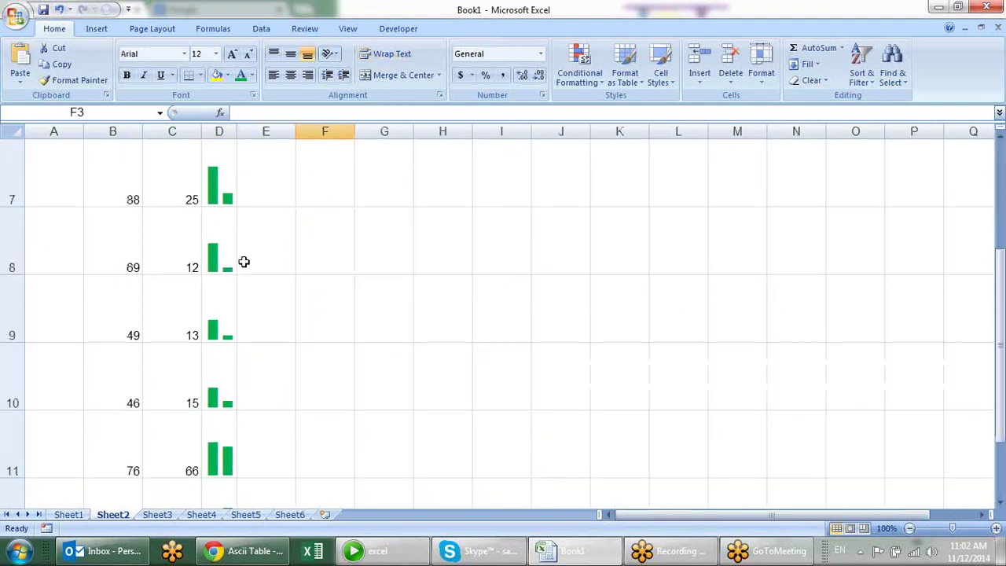
pyautogui.scroll(-2, 244, 262)
pyautogui.scroll(2, 243, 262)
pyautogui.scroll(2, 243, 262)
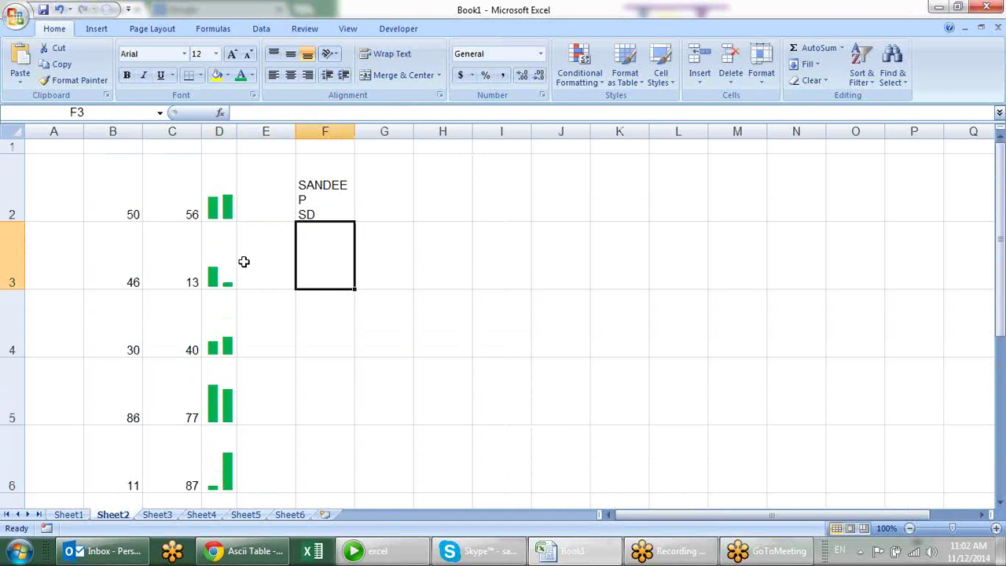
pyautogui.click(312, 210)
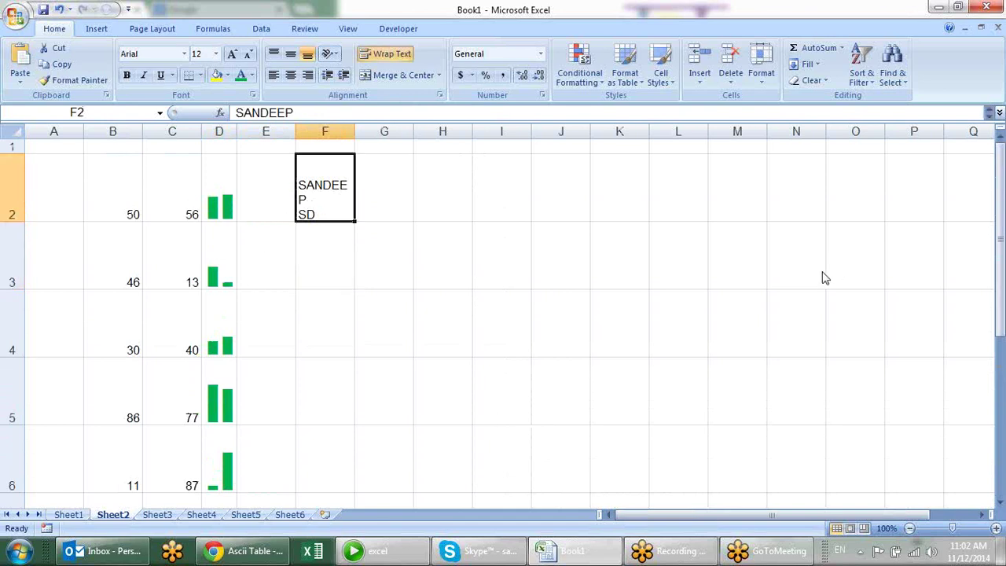
pyautogui.press('Delete')
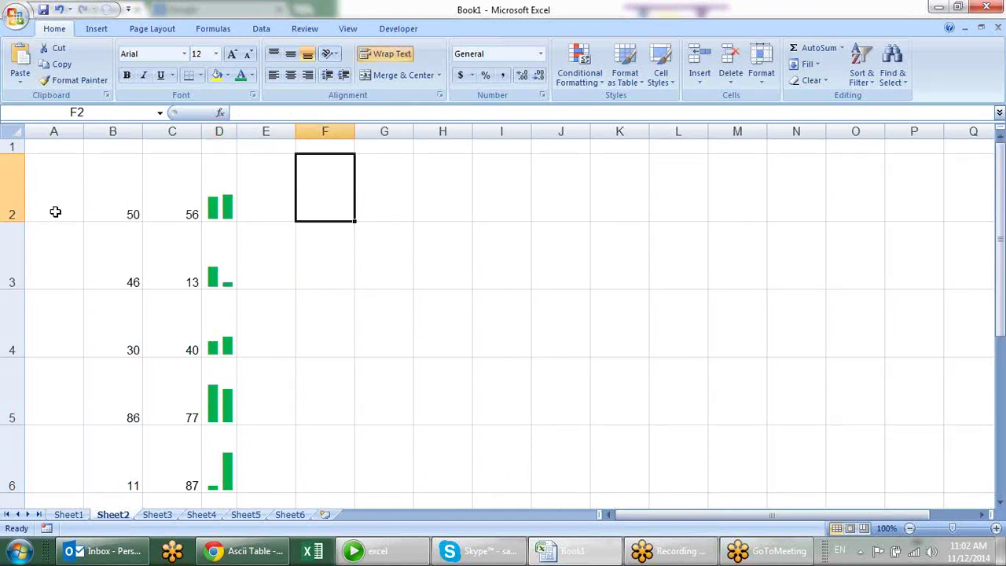
# Enter E001 in A2, fill IDs through E005 down column A, and widen column I.
pyautogui.click(60, 222)
pyautogui.write('e')
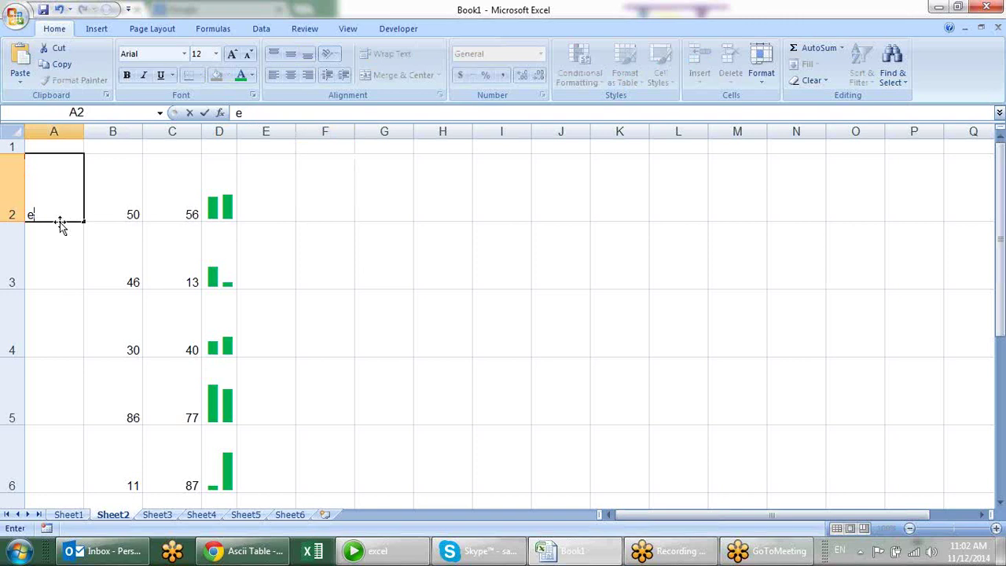
pyautogui.write('01')
pyautogui.press('Return')
pyautogui.click(60, 222)
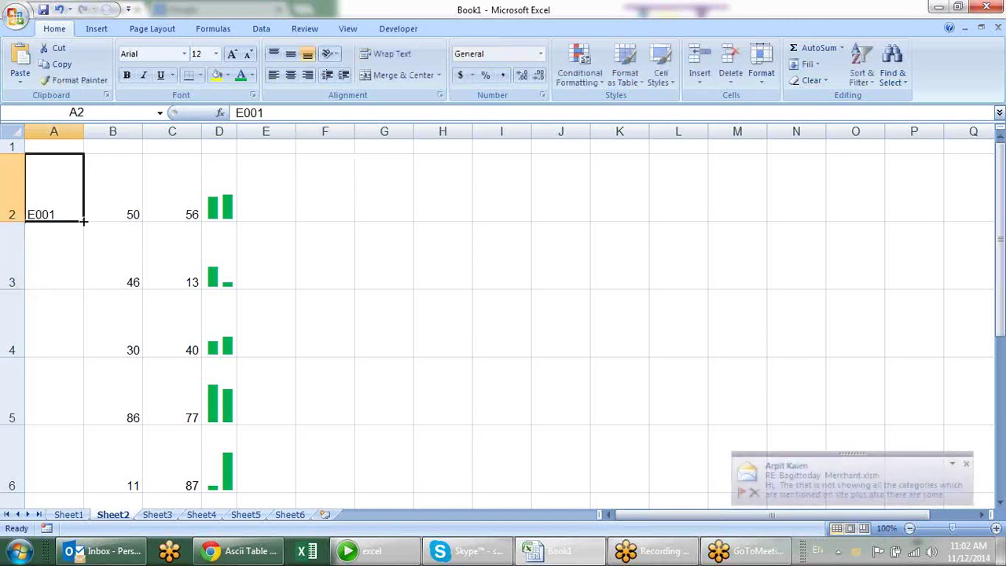
pyautogui.moveTo(83, 223); pyautogui.dragTo(78, 495)
pyautogui.click(376, 280)
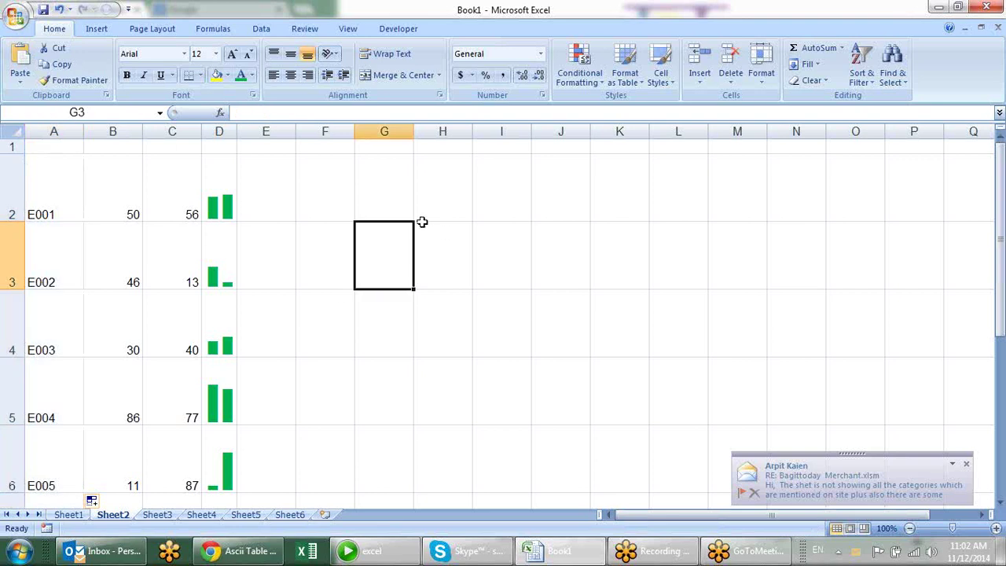
pyautogui.click(40, 202)
pyautogui.click(432, 199)
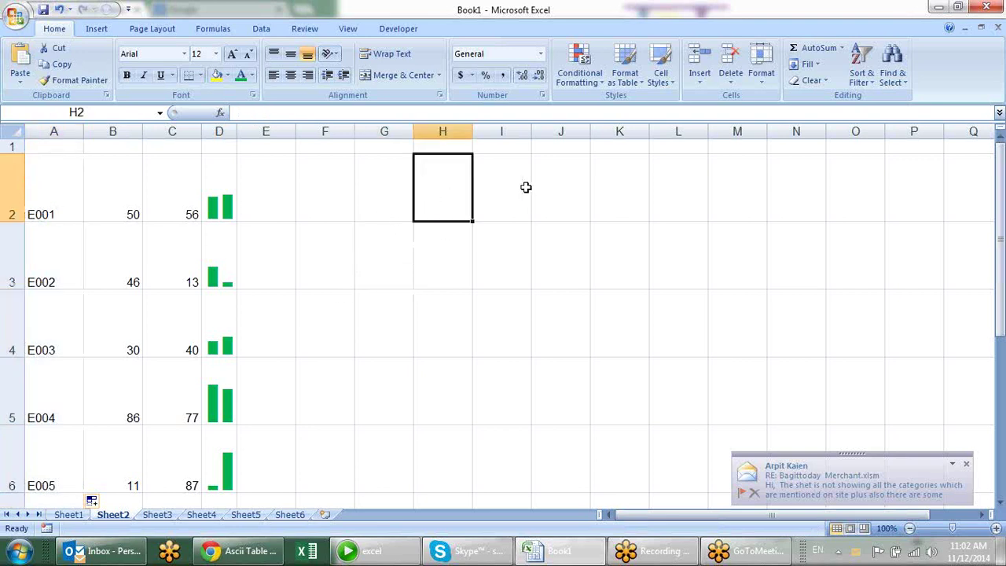
pyautogui.moveTo(532, 131); pyautogui.dragTo(580, 132)
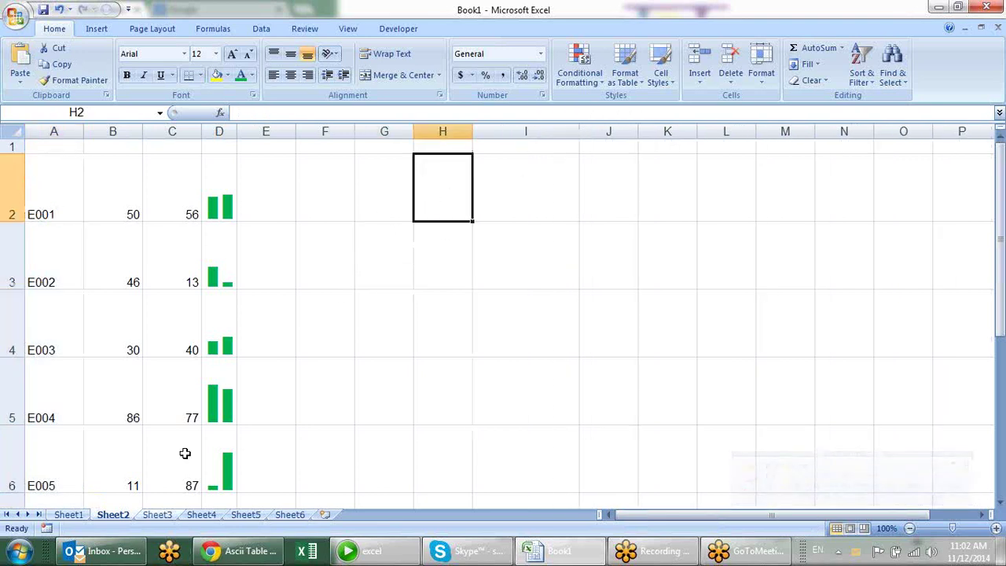
# Give H2 List data validation with source $A$2:$A$12.
pyautogui.click(261, 28)
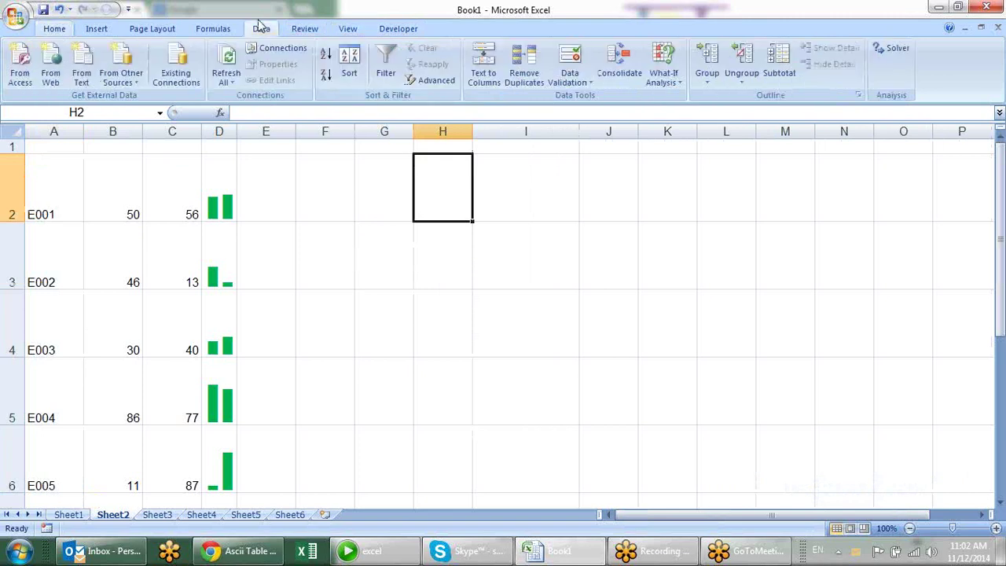
pyautogui.click(569, 59)
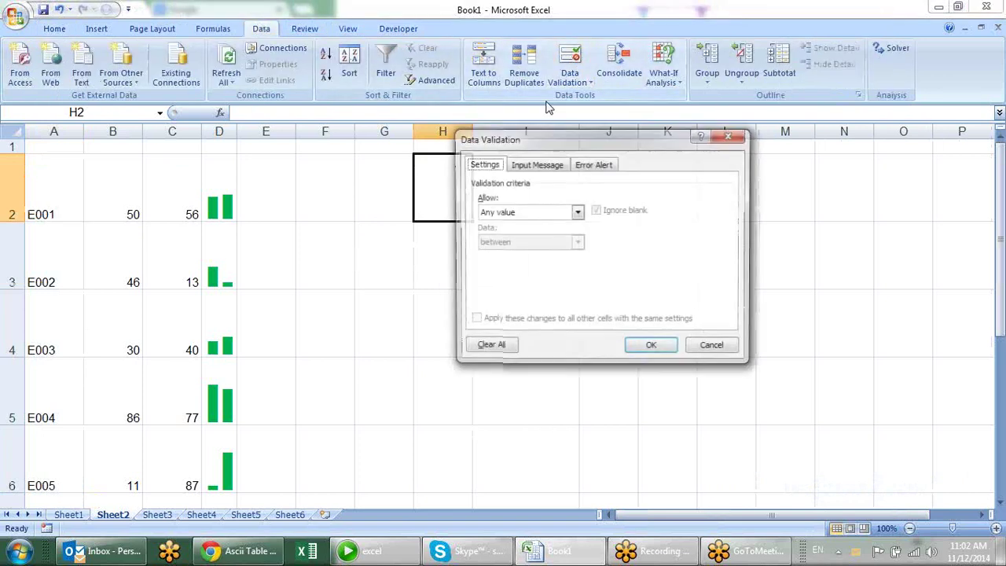
pyautogui.click(575, 211)
pyautogui.click(547, 253)
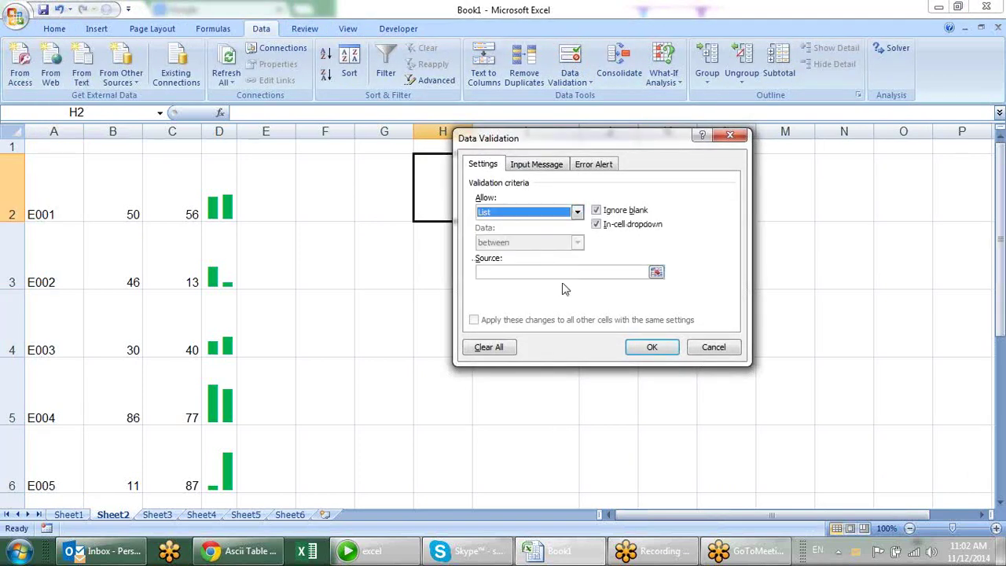
pyautogui.click(657, 273)
pyautogui.moveTo(51, 193); pyautogui.dragTo(75, 534)
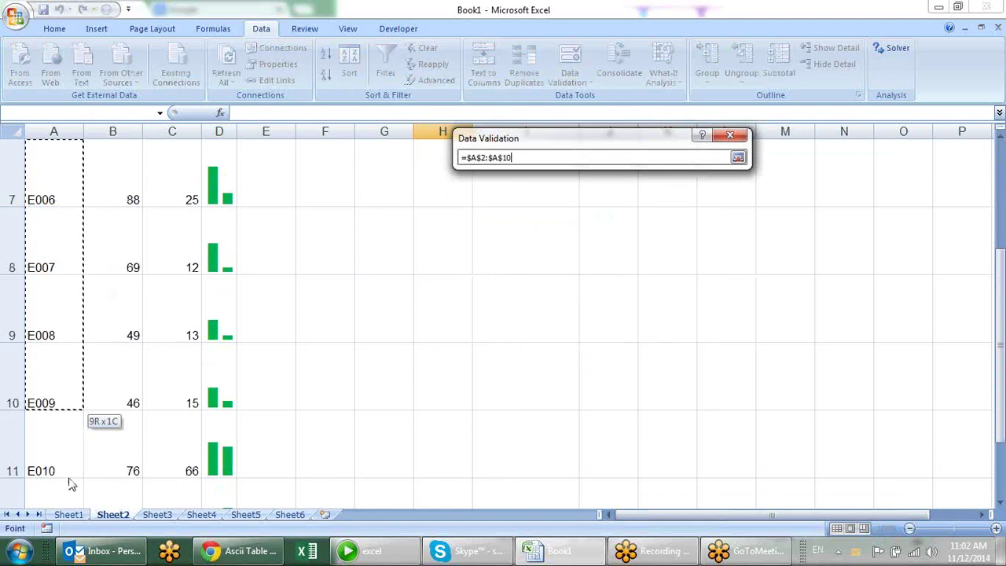
pyautogui.moveTo(67, 458); pyautogui.dragTo(102, 443)
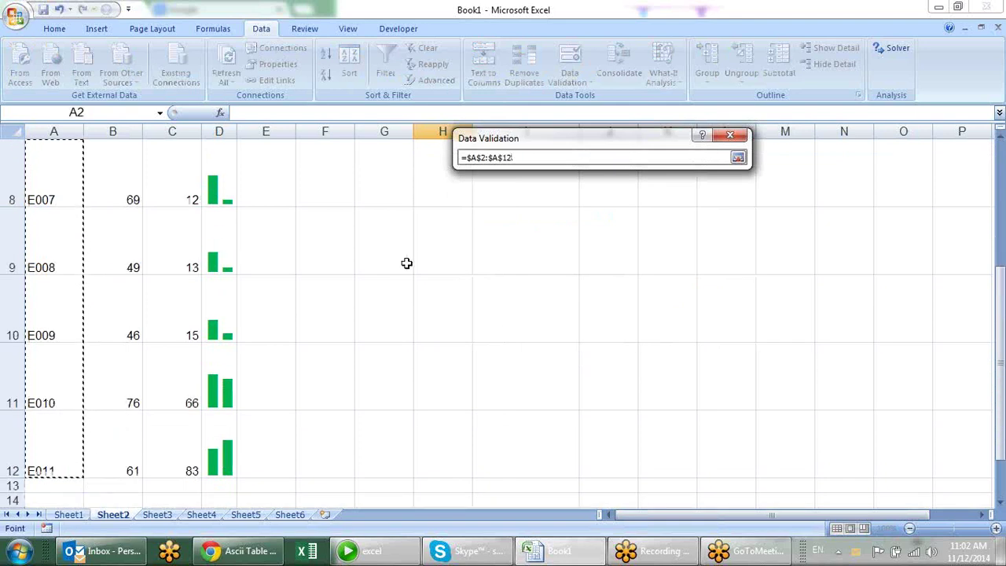
pyautogui.press('Return')
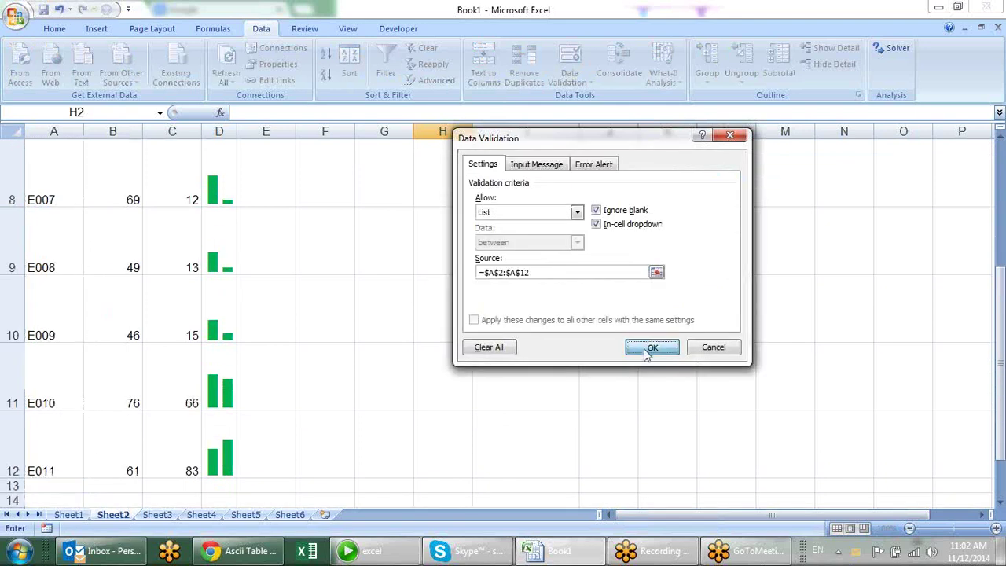
pyautogui.click(652, 348)
pyautogui.scroll(2, 645, 354)
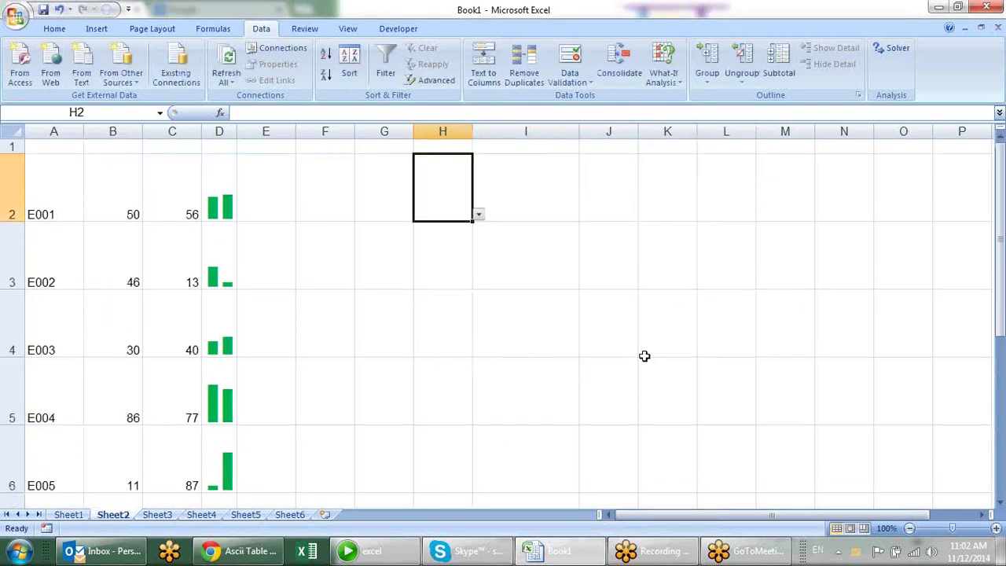
pyautogui.click(478, 215)
# Choose E004 in H2 and enter =VLOOKUP(H2,A2:D12,4,0) in I2.
pyautogui.click(464, 256)
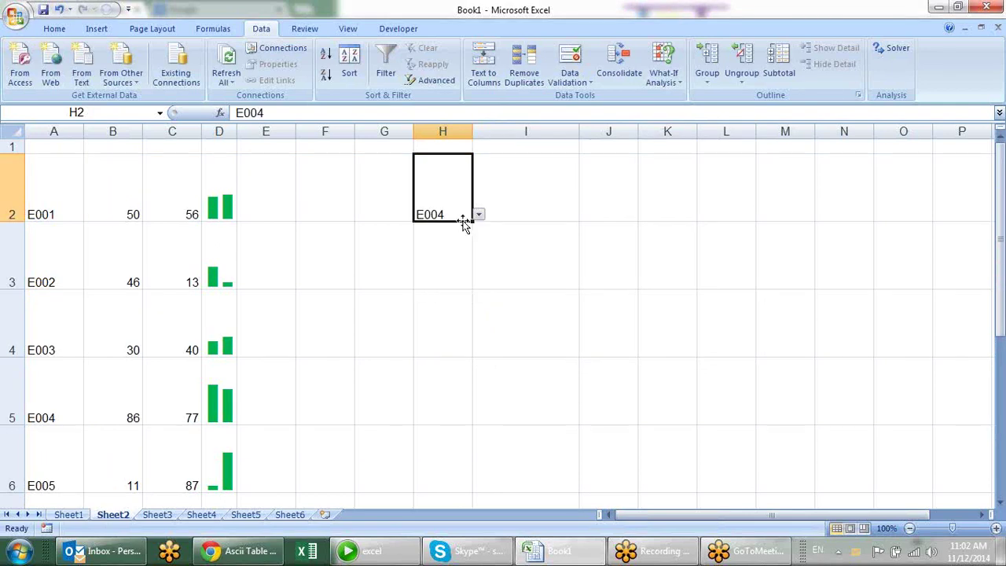
pyautogui.click(518, 196)
pyautogui.write('=V')
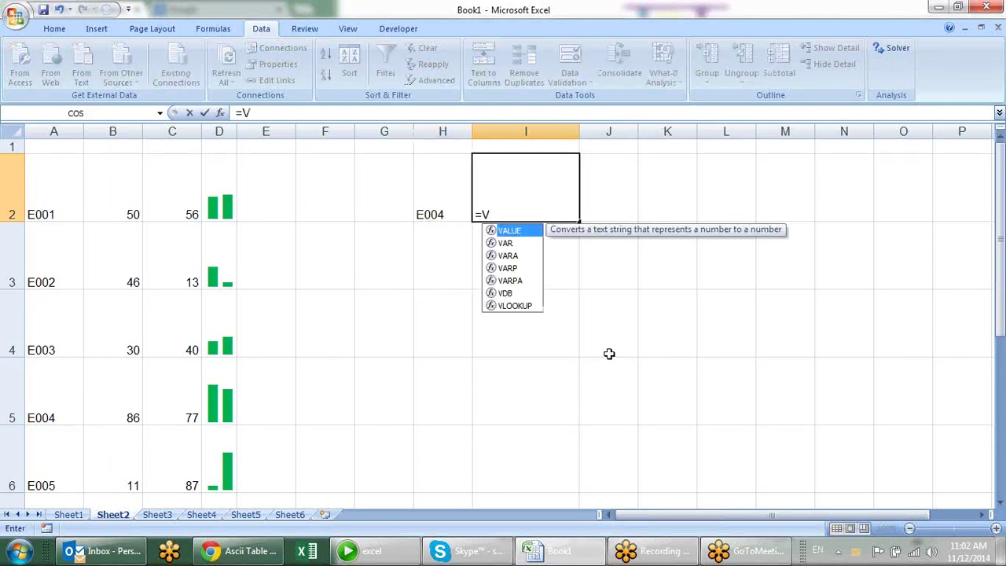
pyautogui.write('L')
pyautogui.press('Tab')
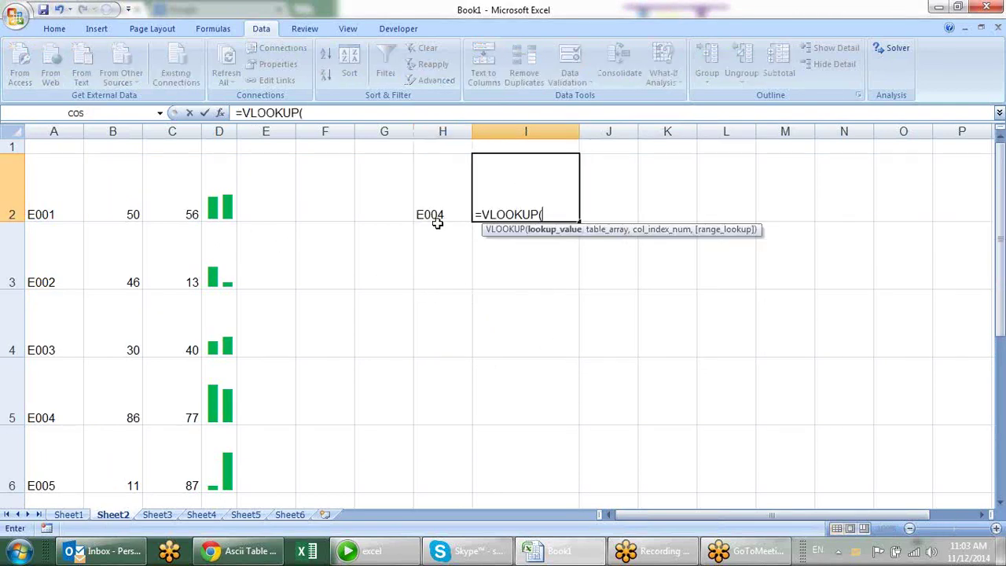
pyautogui.click(445, 192)
pyautogui.write(',')
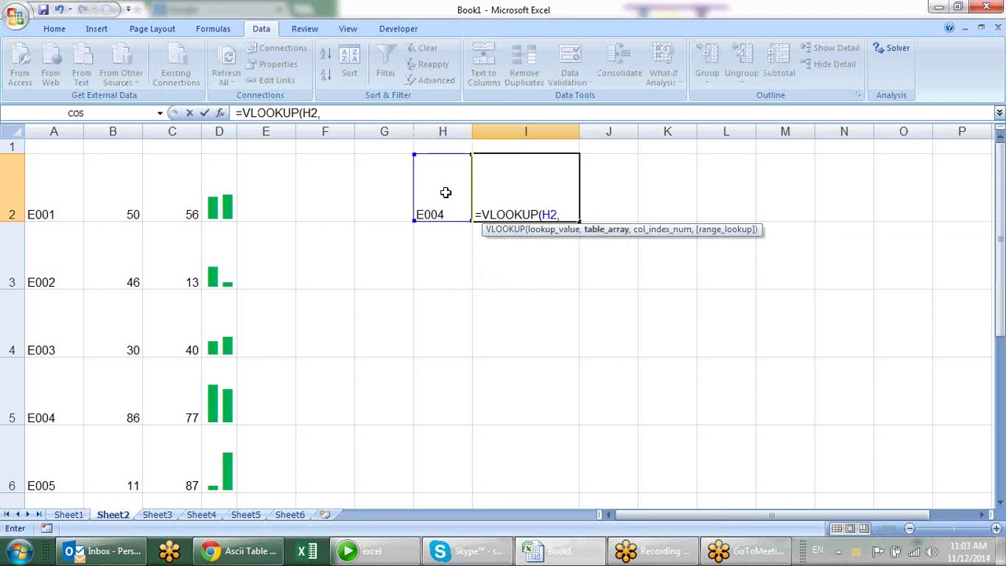
pyautogui.moveTo(47, 168); pyautogui.dragTo(232, 202)
pyautogui.write(',4')
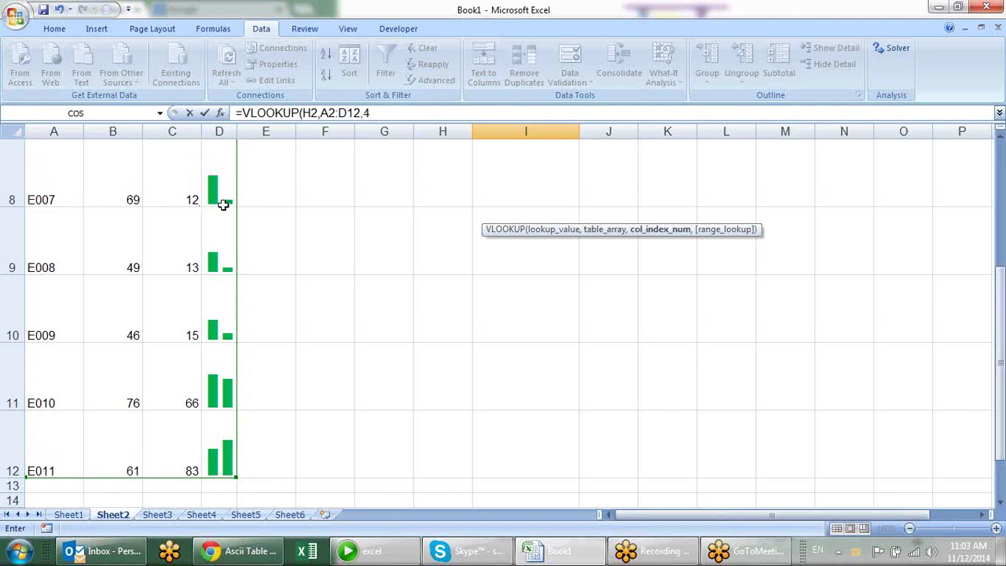
pyautogui.write(',0)')
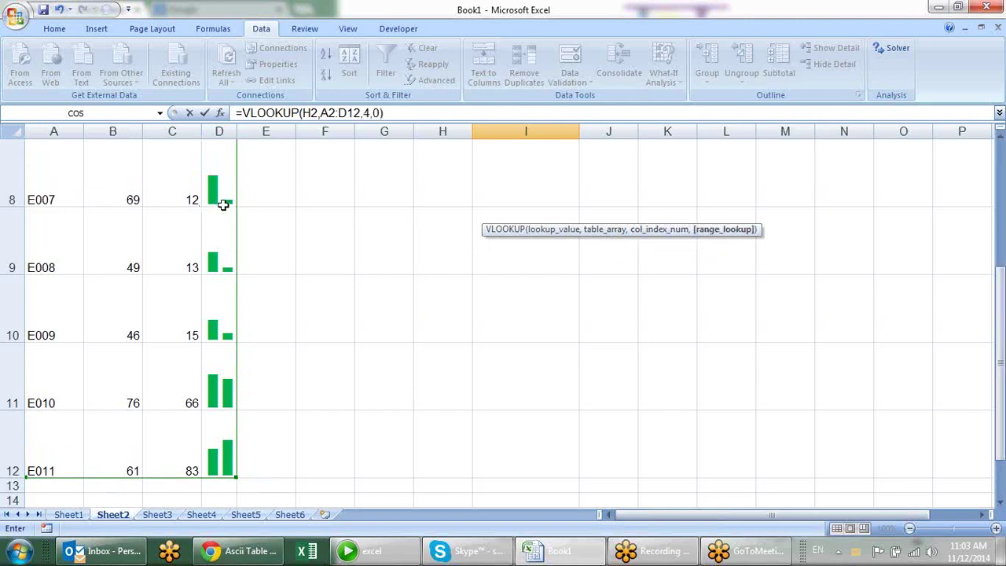
pyautogui.press('Return')
pyautogui.scroll(1, 651, 247)
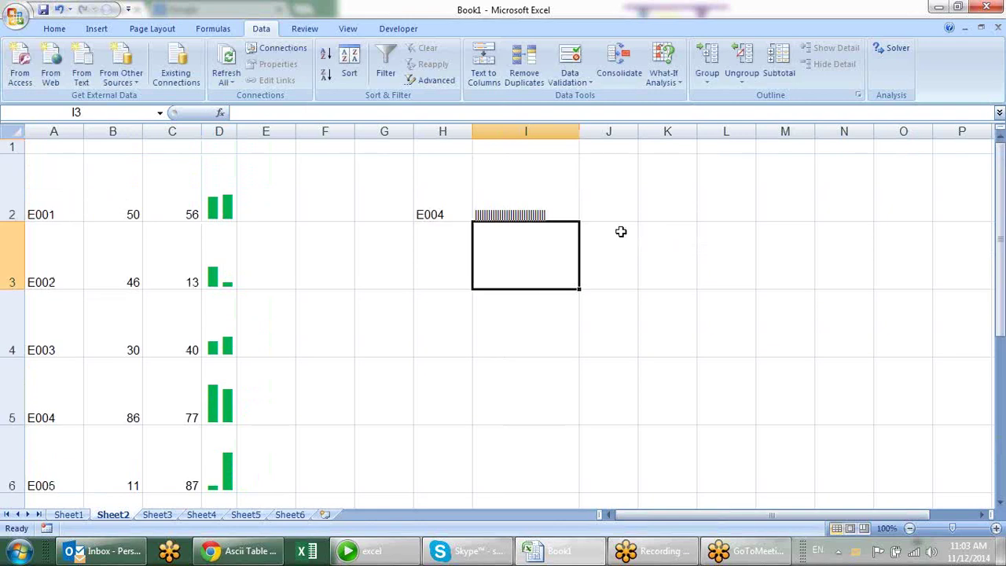
pyautogui.click(561, 191)
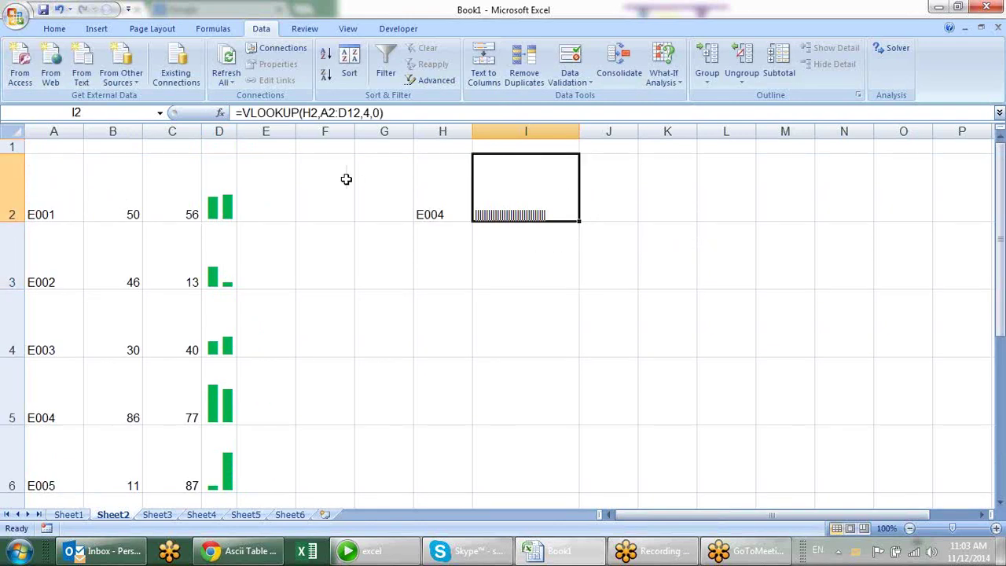
# Copy D2's green bar formatting onto I2 with Format Painter.
pyautogui.click(230, 177)
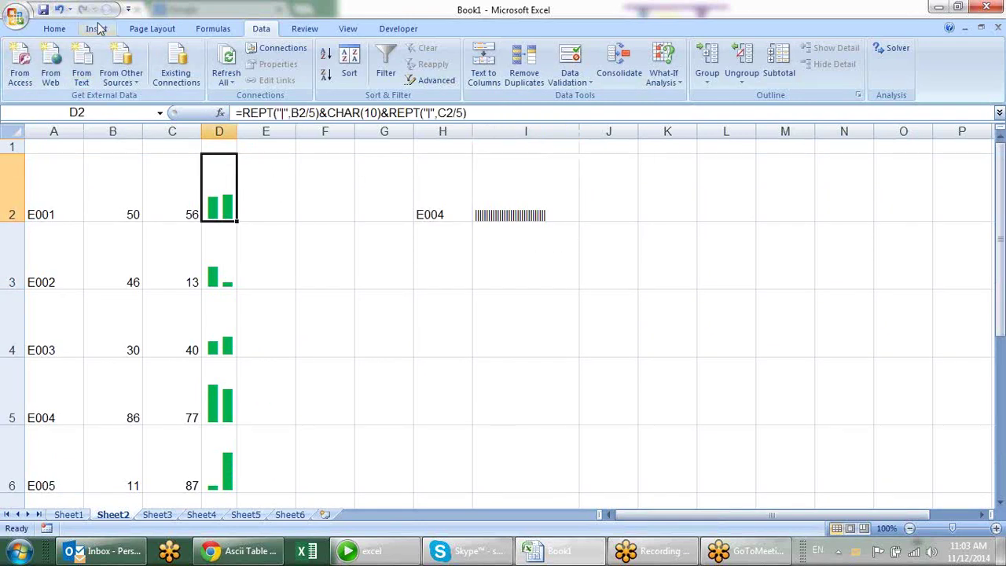
pyautogui.click(17, 17)
pyautogui.click(279, 7)
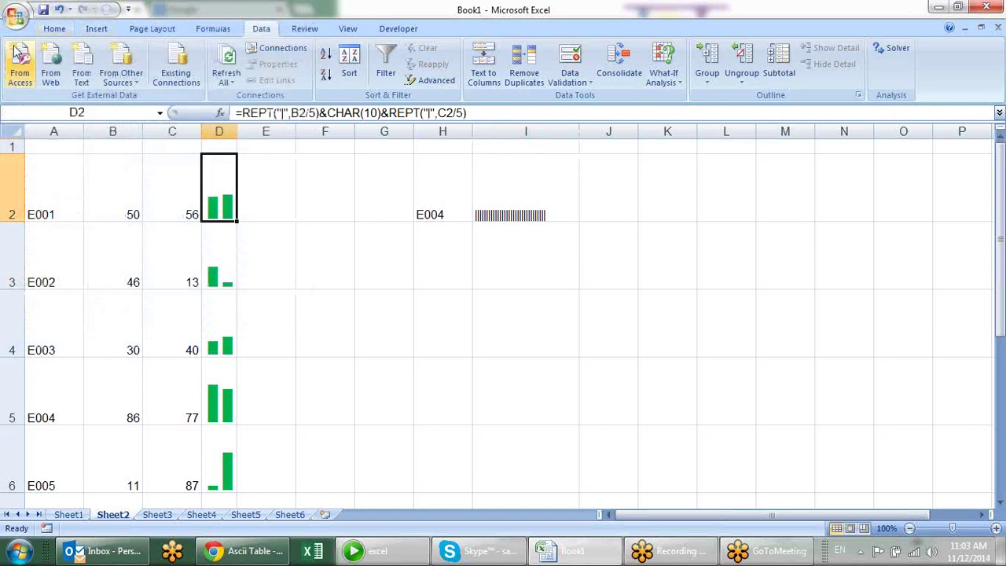
pyautogui.click(52, 30)
pyautogui.click(84, 85)
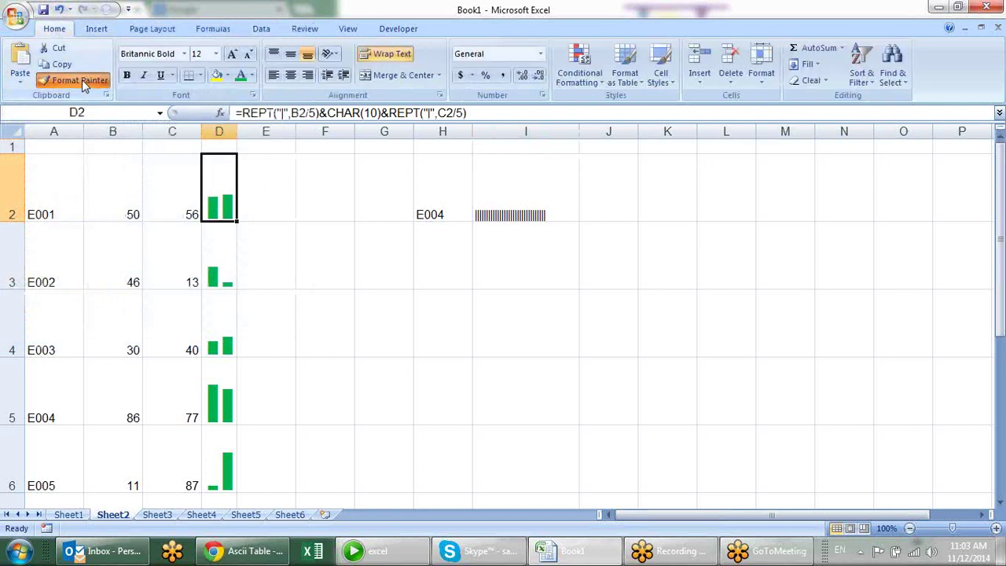
pyautogui.click(497, 220)
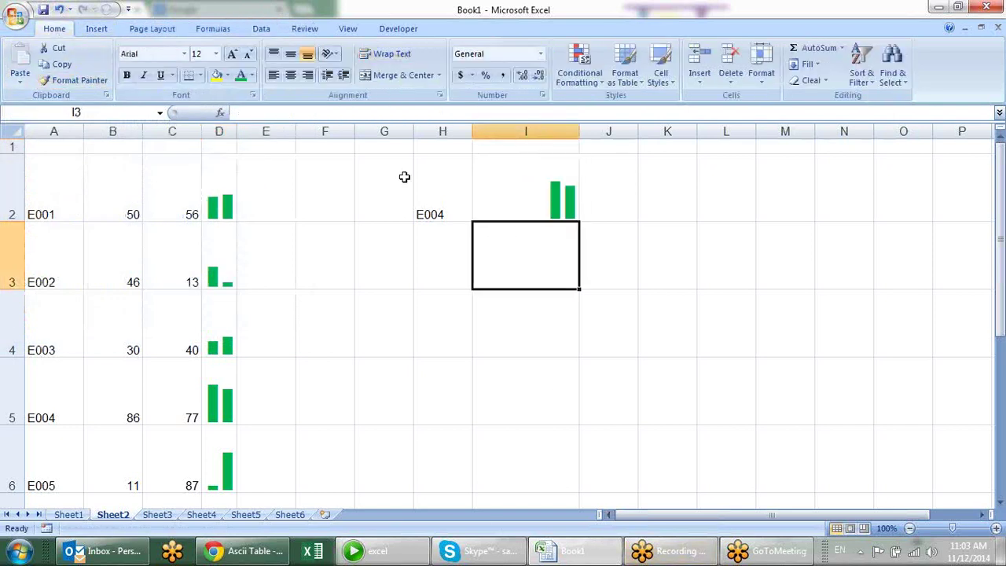
# Try IDs E007, E009 and E010 from H2's dropdown.
pyautogui.click(452, 201)
pyautogui.click(479, 216)
pyautogui.click(460, 255)
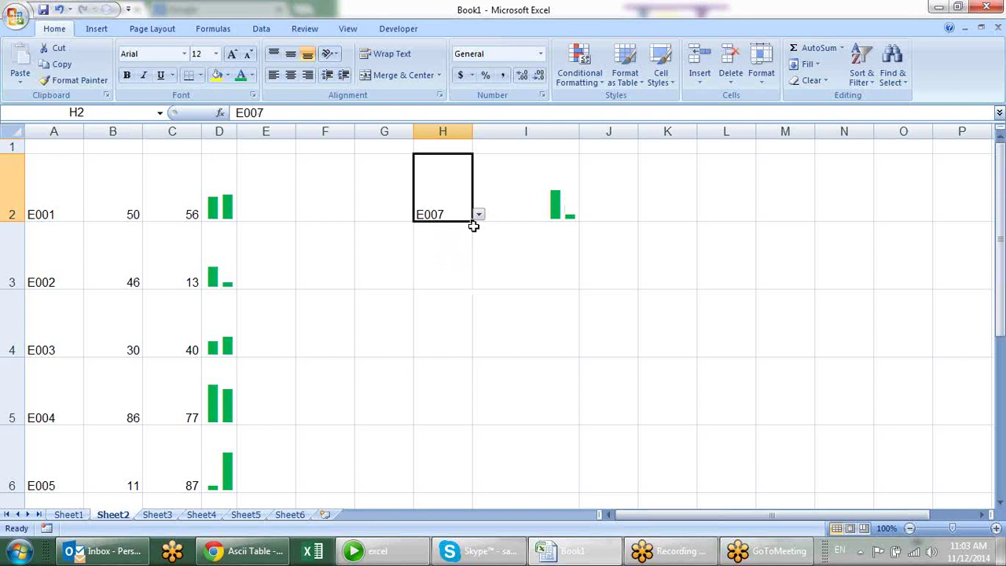
pyautogui.click(478, 215)
pyautogui.click(462, 277)
pyautogui.click(478, 216)
pyautogui.click(429, 285)
pyautogui.click(479, 214)
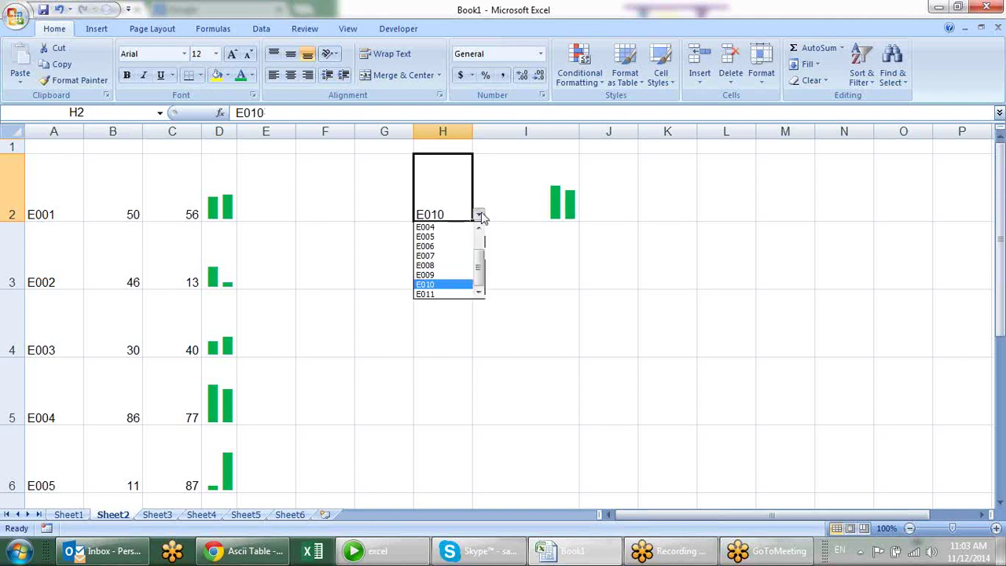
pyautogui.click(430, 288)
# Test E006, E010 and E008 in H2, finishing on E009.
pyautogui.click(479, 215)
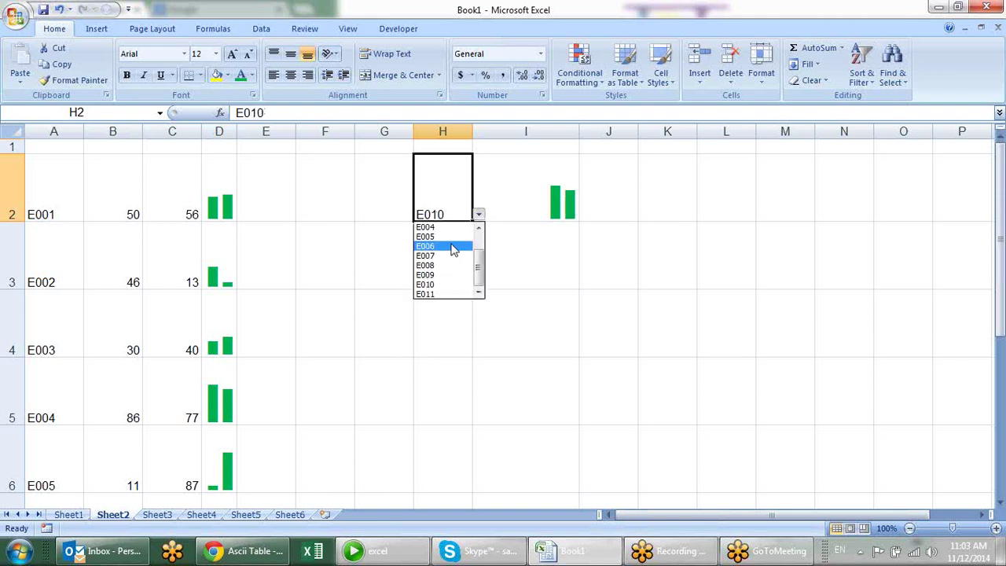
pyautogui.click(444, 246)
pyautogui.click(479, 216)
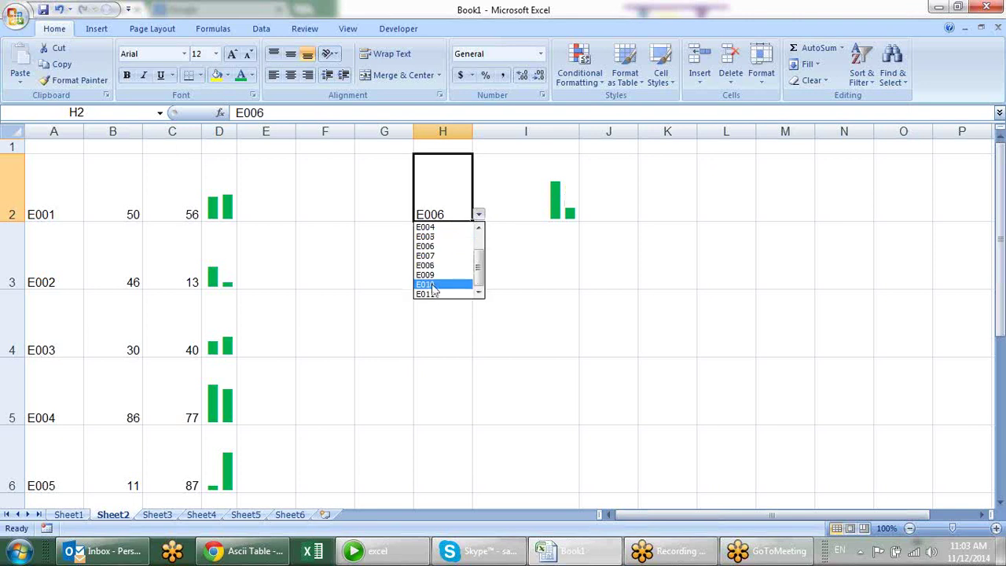
pyautogui.click(452, 275)
pyautogui.click(478, 215)
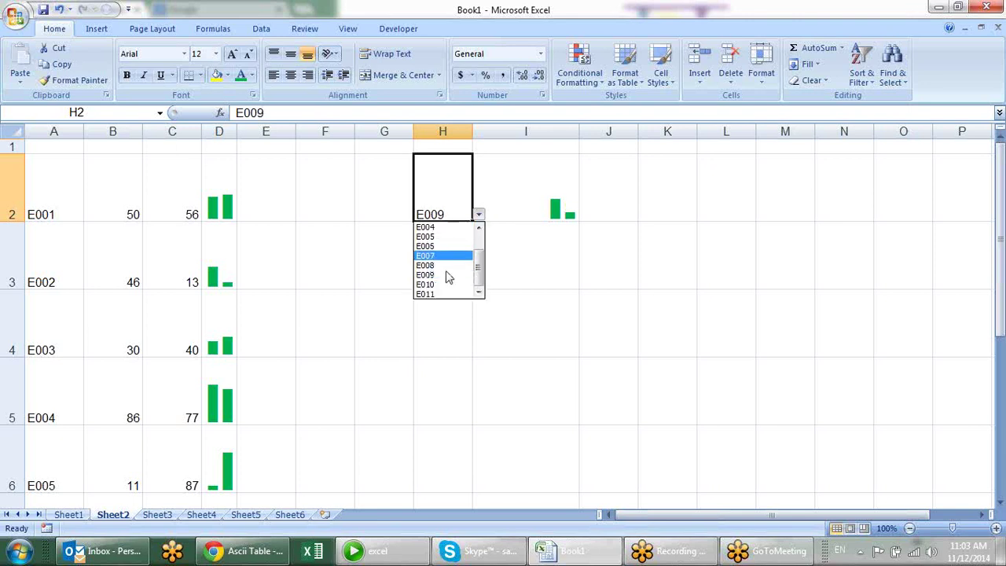
pyautogui.click(440, 283)
pyautogui.click(480, 215)
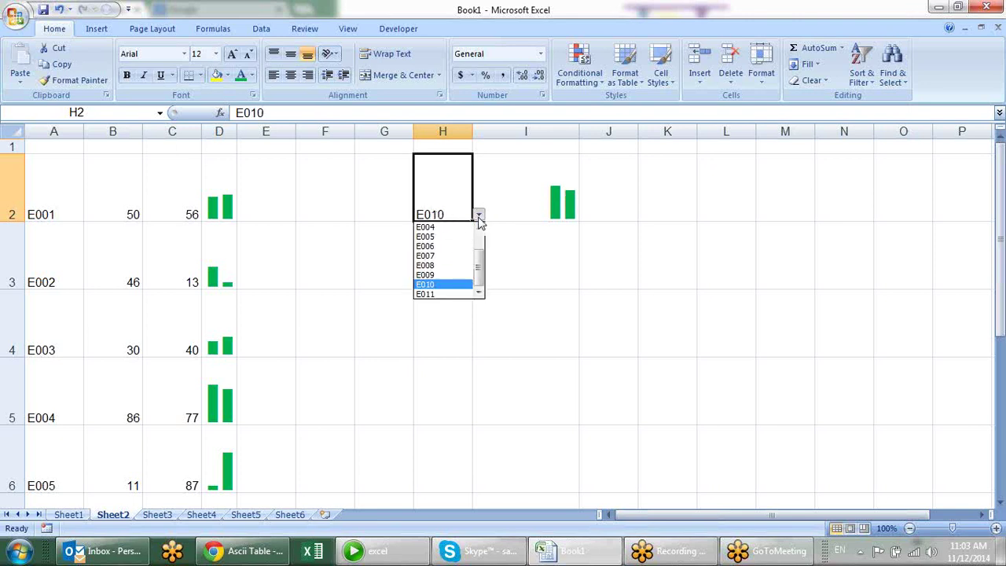
pyautogui.click(441, 274)
pyautogui.click(479, 215)
pyautogui.click(448, 265)
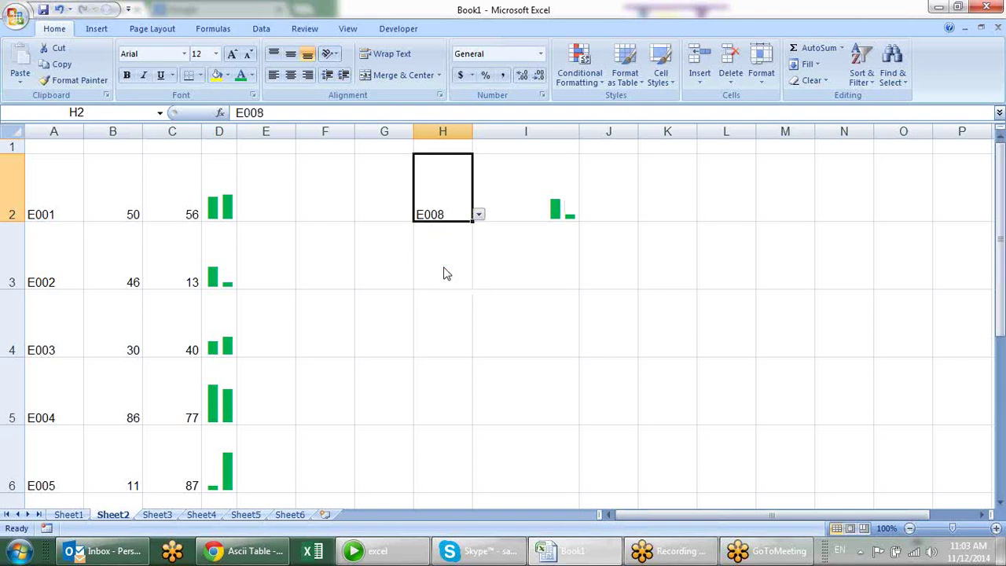
pyautogui.click(476, 216)
pyautogui.click(459, 275)
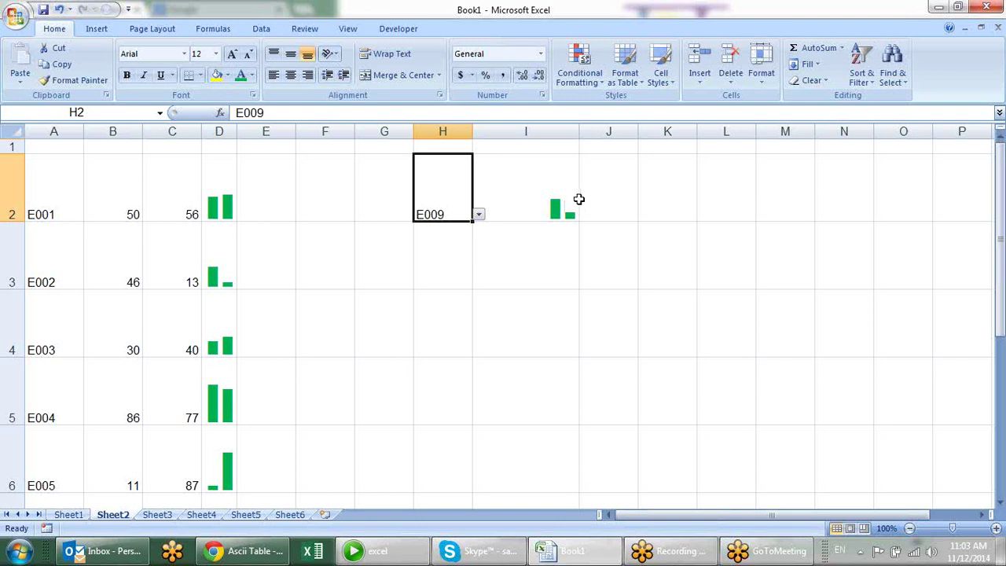
# Add &B2 after the first REPT in D2's formula so the bar shows 50.
pyautogui.click(576, 198)
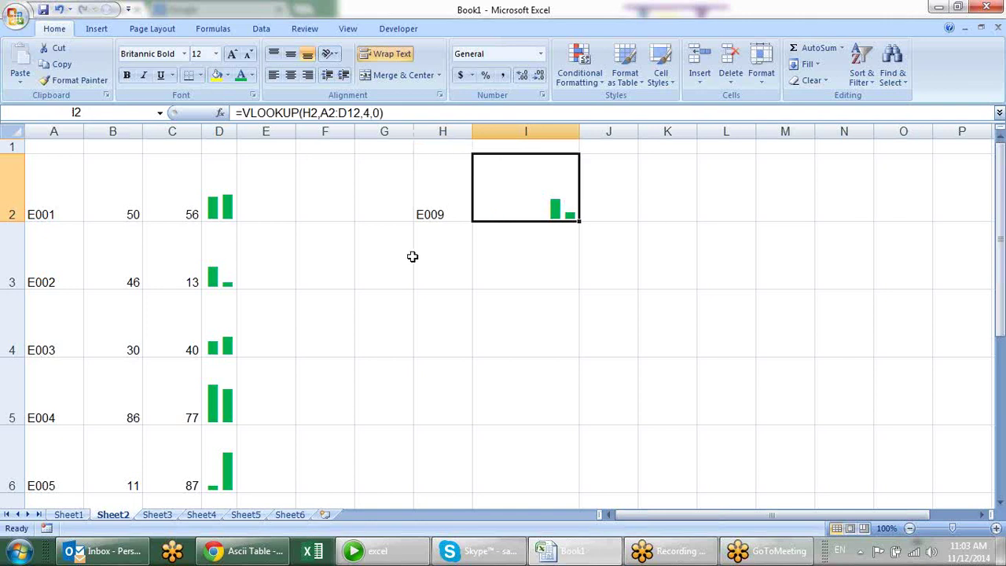
pyautogui.click(233, 213)
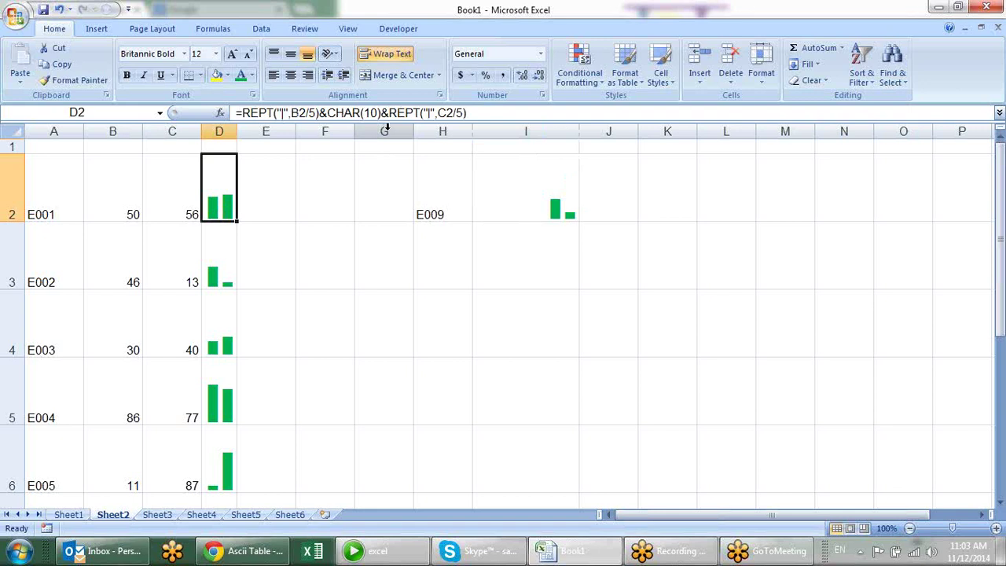
pyautogui.click(324, 112)
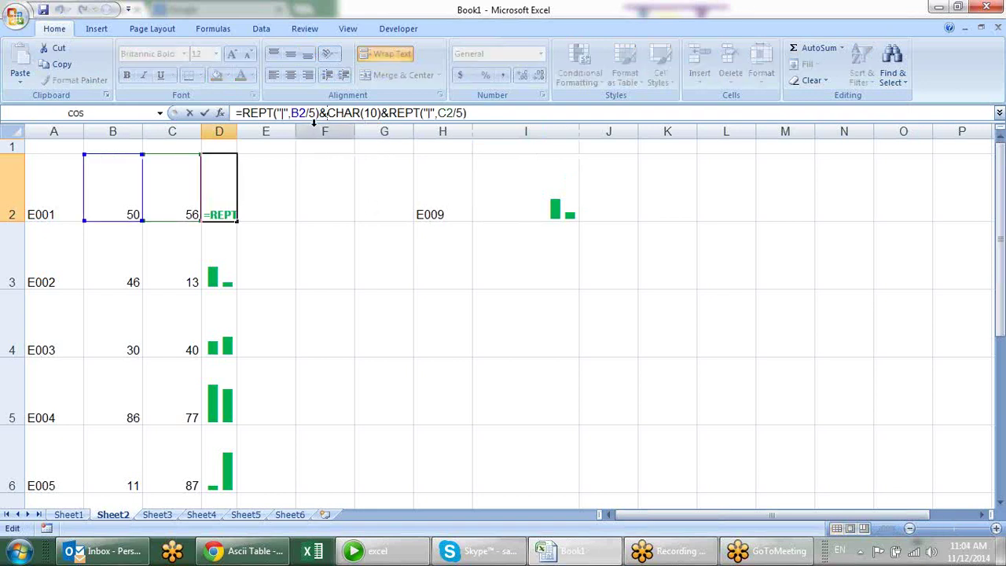
pyautogui.click(128, 180)
pyautogui.write('&')
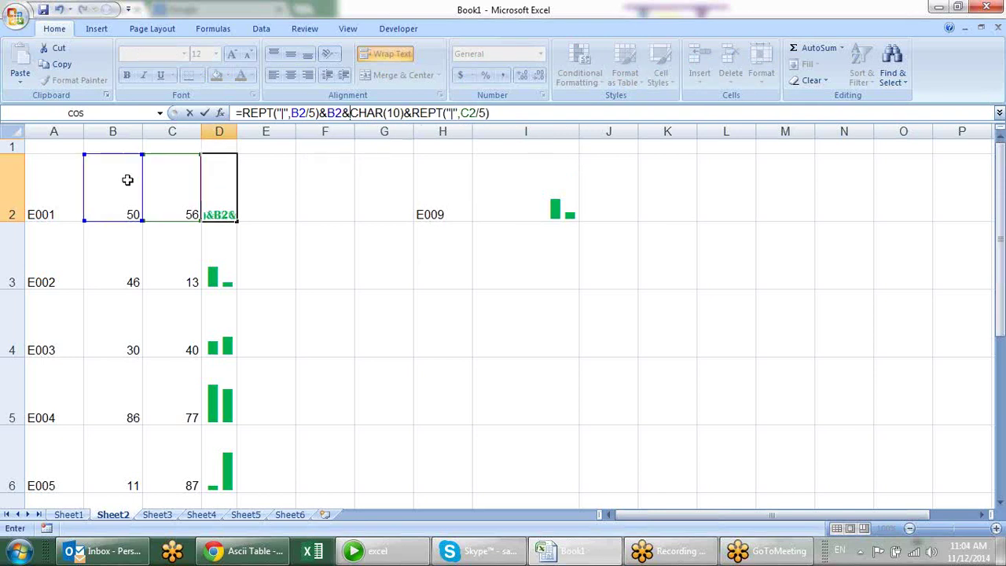
pyautogui.press('Return')
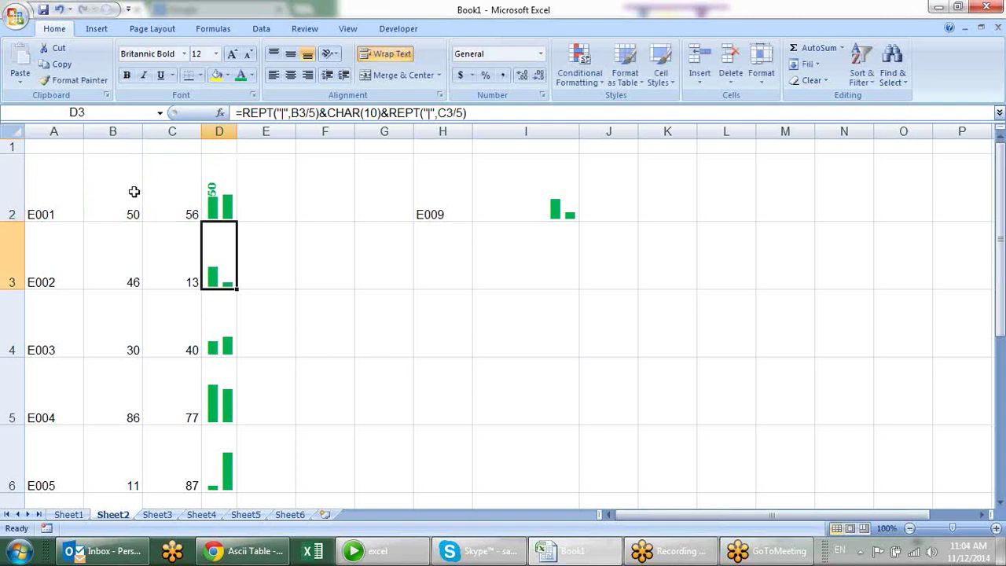
# Append &C2 to D2's formula so it shows 56, then fill it down column D.
pyautogui.click(223, 174)
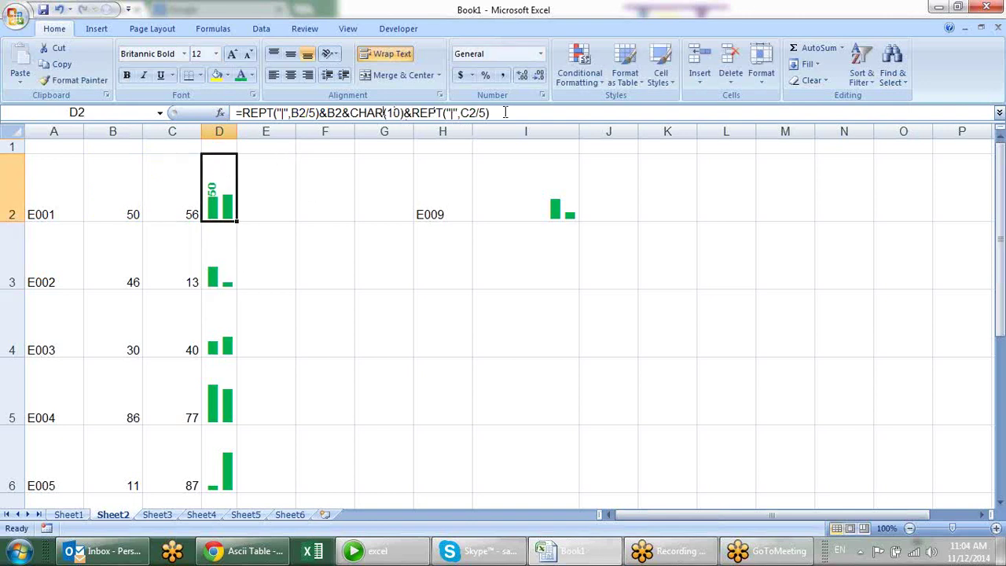
pyautogui.click(506, 113)
pyautogui.write('&')
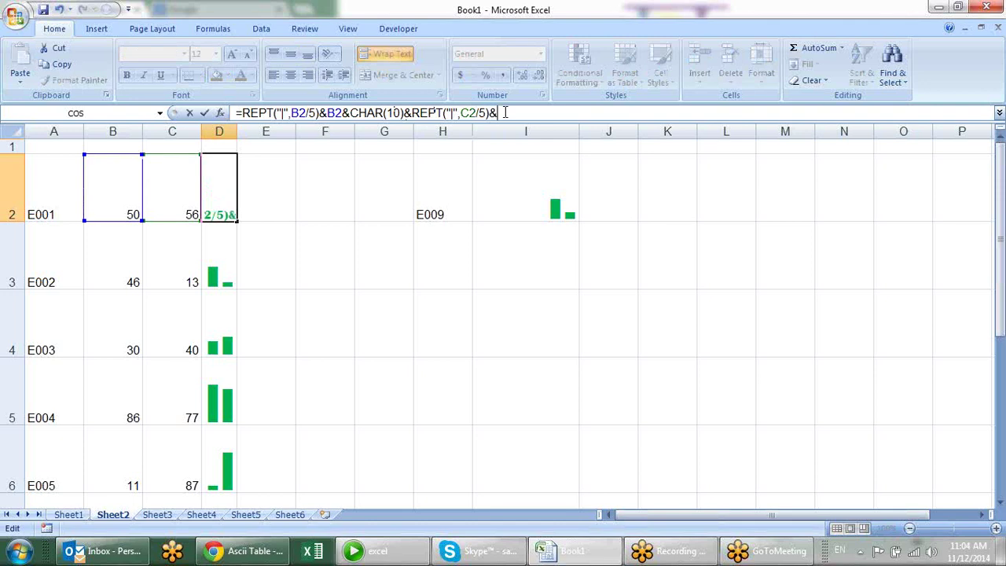
pyautogui.click(197, 187)
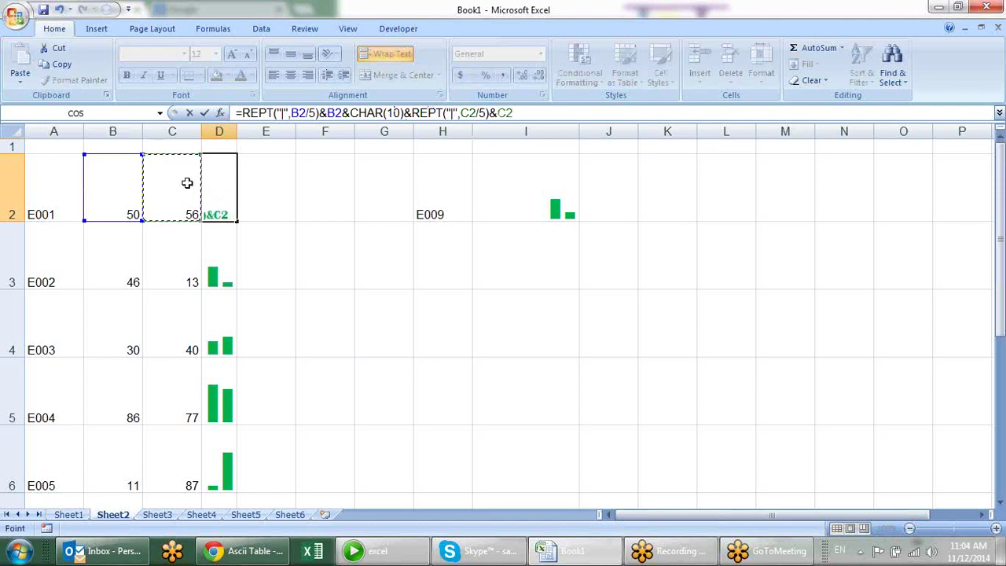
pyautogui.press('Return')
pyautogui.click(226, 205)
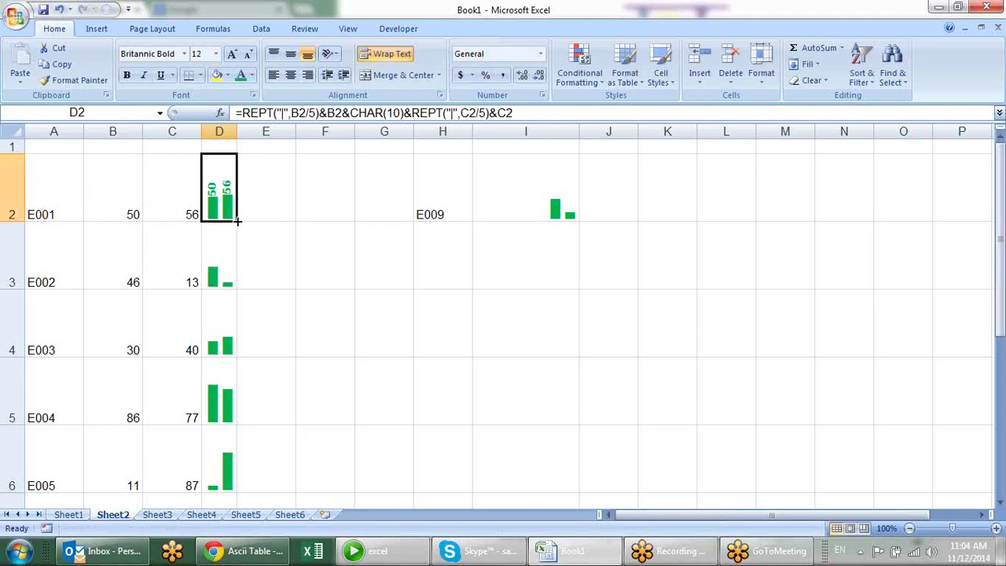
pyautogui.doubleClick(236, 221)
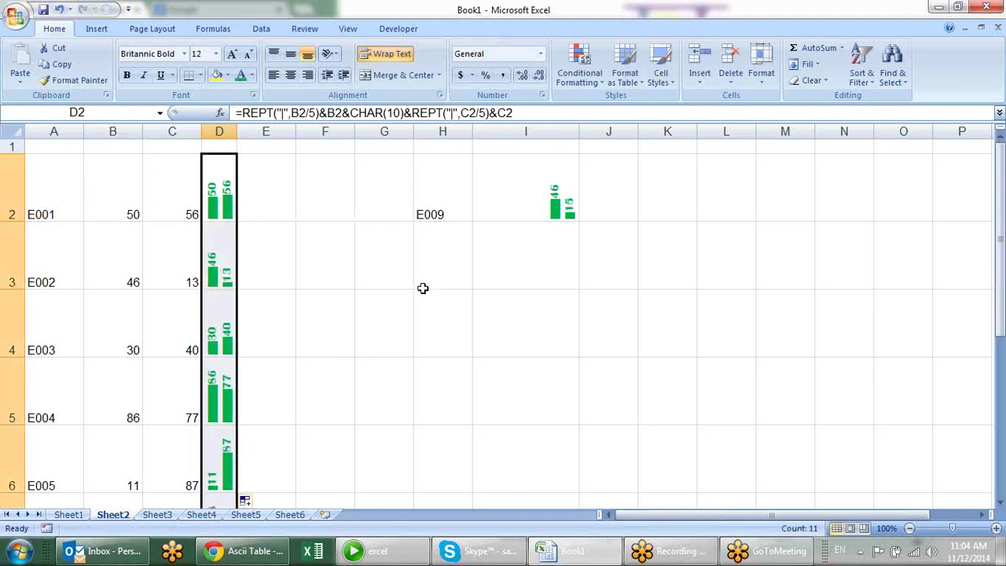
# Try employee codes E008, E009, E007 and E006 in H2's dropdown.
pyautogui.click(539, 279)
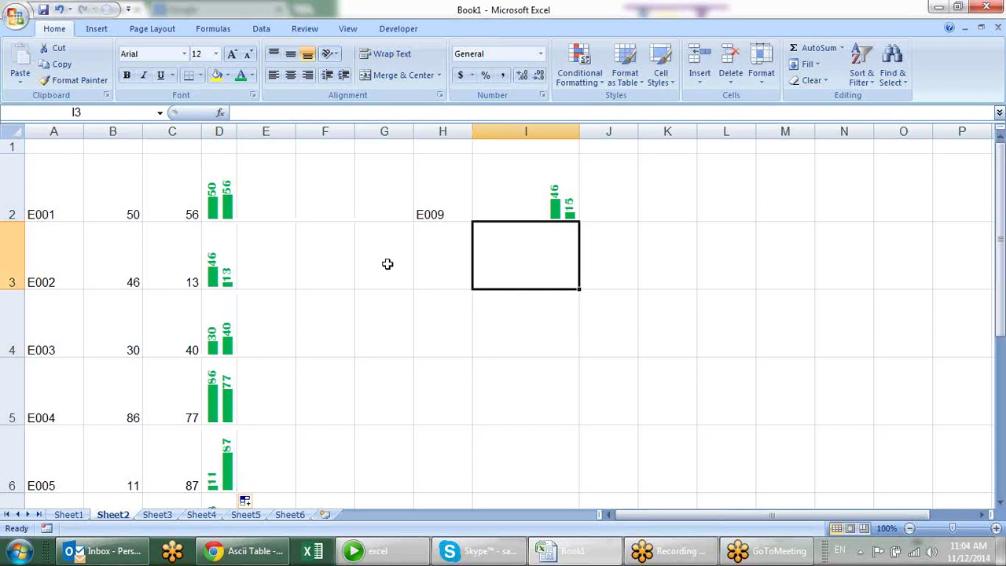
pyautogui.scroll(-3, 388, 264)
pyautogui.scroll(2, 387, 264)
pyautogui.scroll(1, 388, 264)
pyautogui.click(420, 216)
pyautogui.click(479, 215)
pyautogui.click(456, 261)
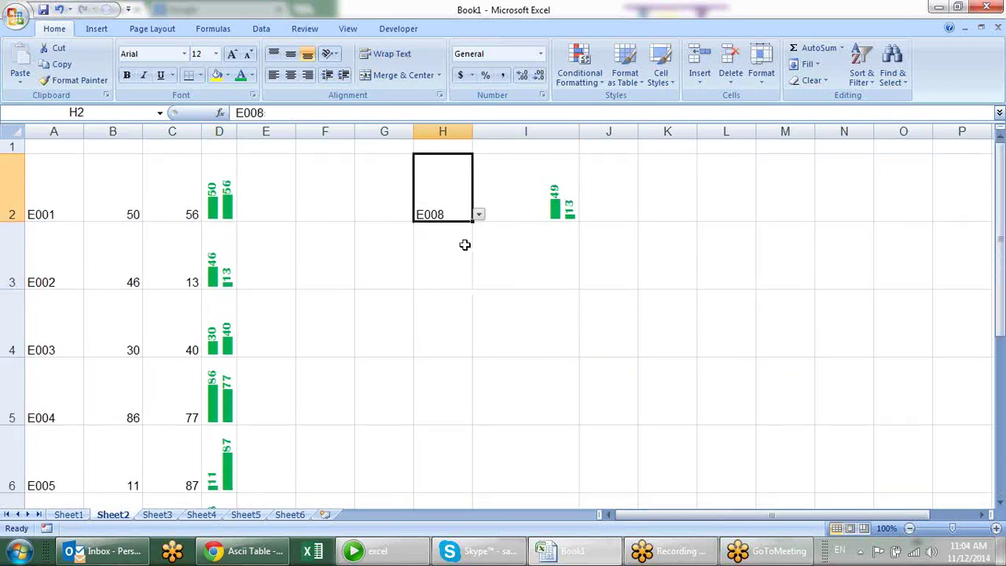
pyautogui.click(478, 214)
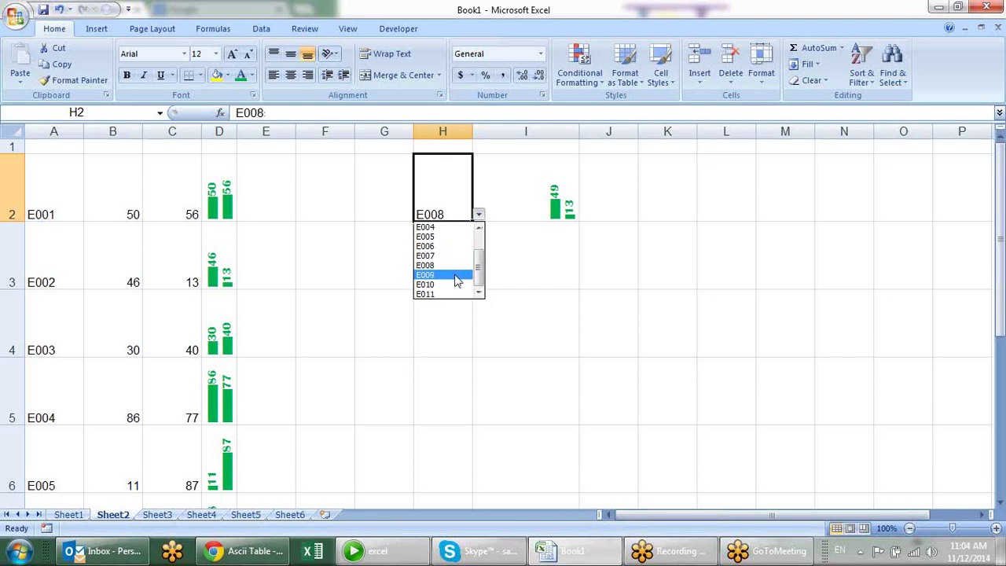
pyautogui.click(457, 272)
pyautogui.click(478, 214)
pyautogui.click(455, 249)
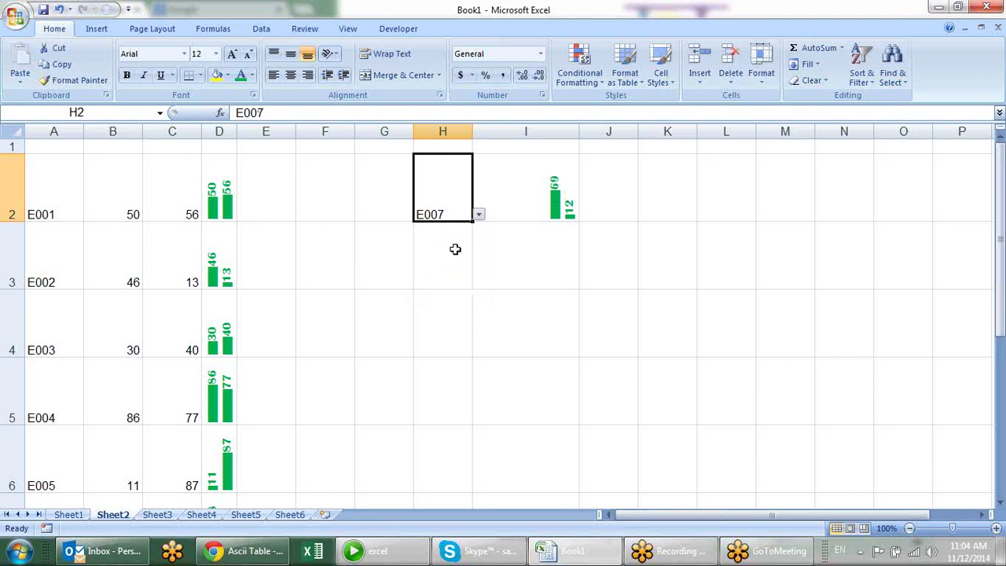
pyautogui.click(479, 215)
pyautogui.click(457, 237)
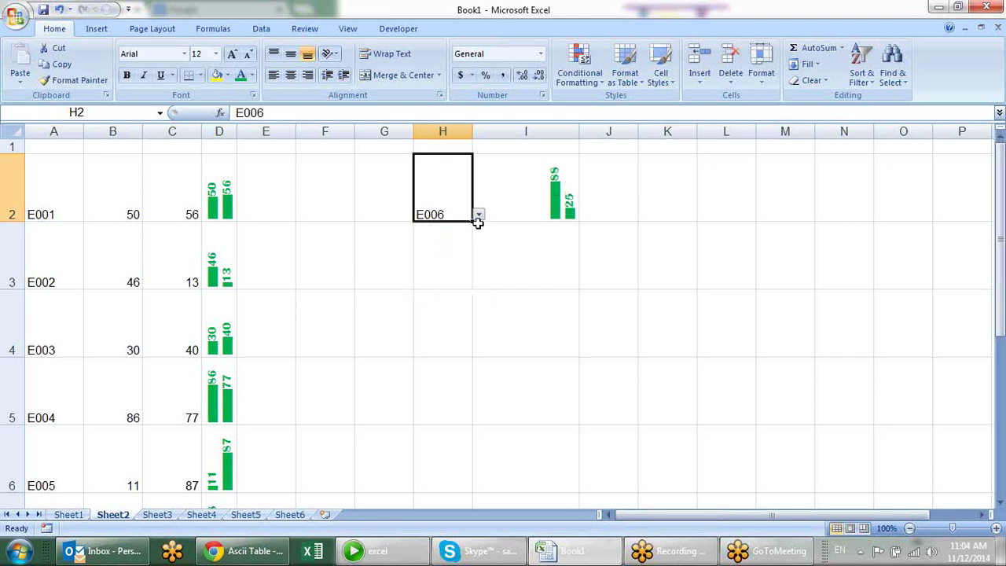
# Pick E008, then E009, finally E004 in H2 so I2 shows bars 86 and 77.
pyautogui.click(478, 215)
pyautogui.click(459, 263)
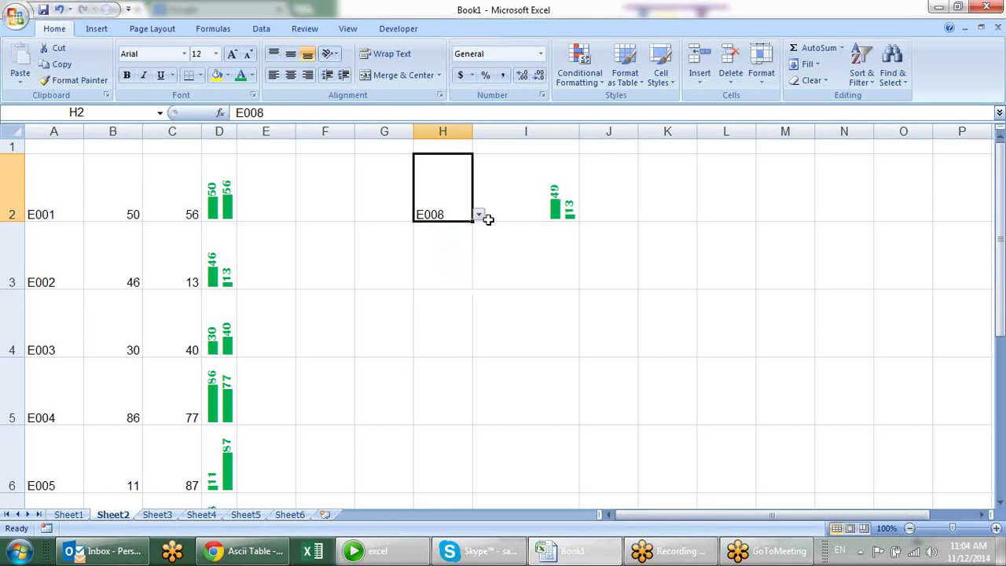
pyautogui.click(478, 214)
pyautogui.click(447, 275)
pyautogui.click(481, 216)
pyautogui.scroll(3, 448, 251)
pyautogui.click(444, 255)
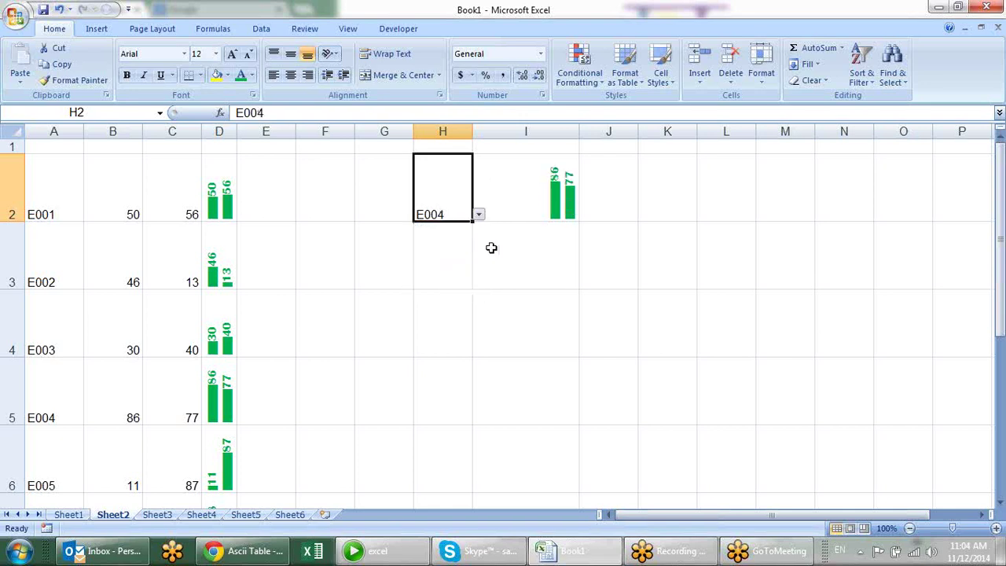
pyautogui.click(568, 272)
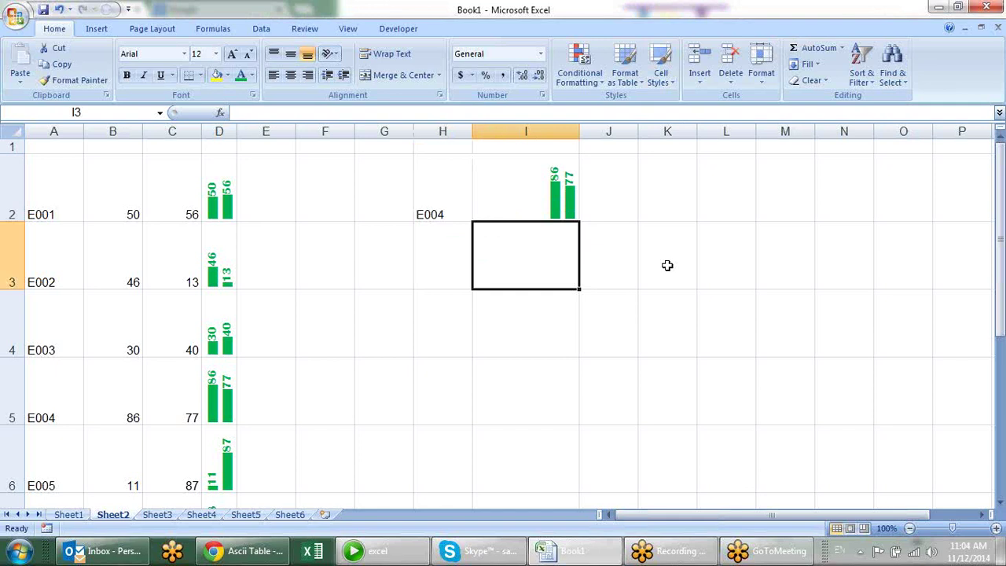
pyautogui.click(65, 514)
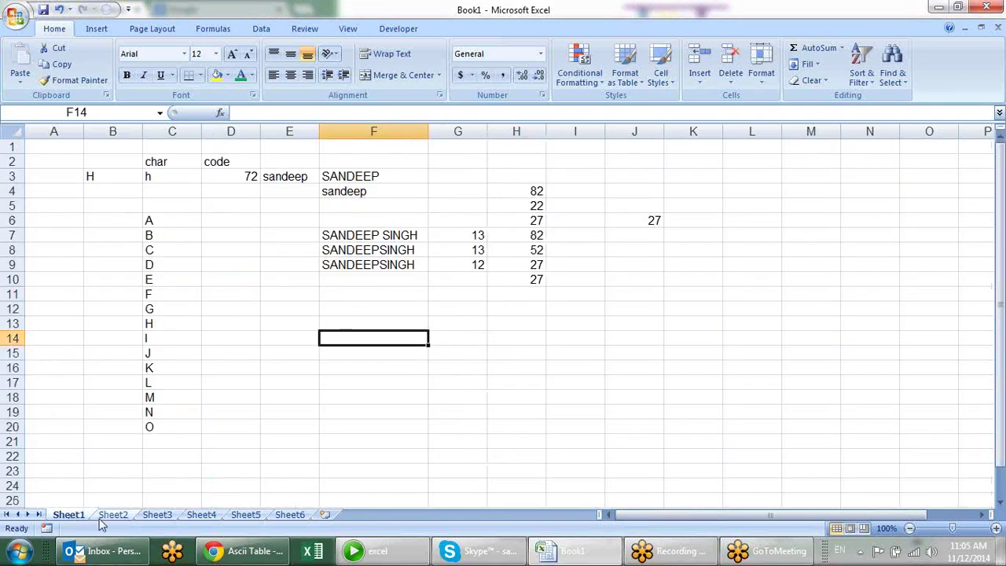
pyautogui.click(110, 515)
pyautogui.click(570, 411)
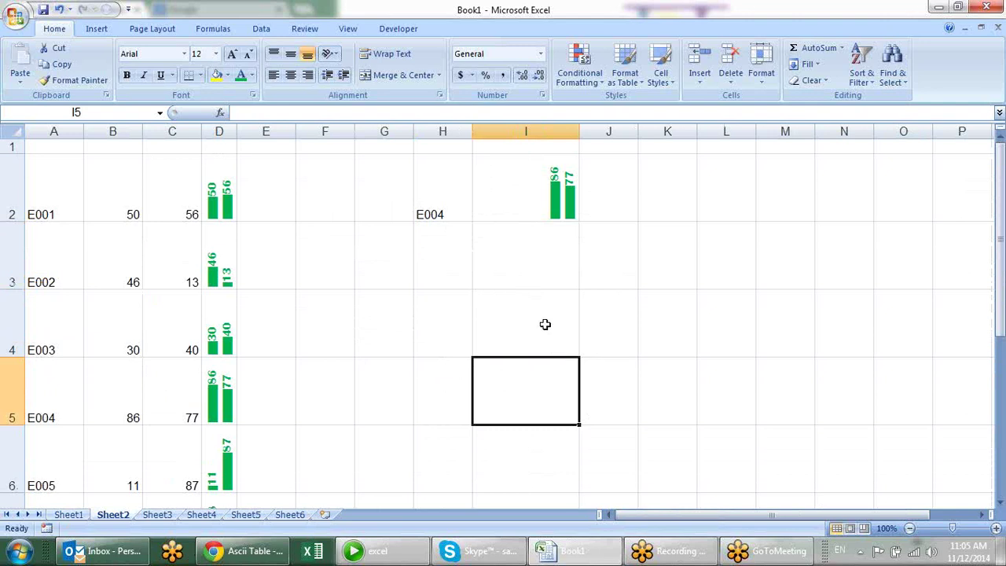
# Switch the ribbon to Formulas and view the Text functions list.
pyautogui.click(225, 30)
pyautogui.click(207, 66)
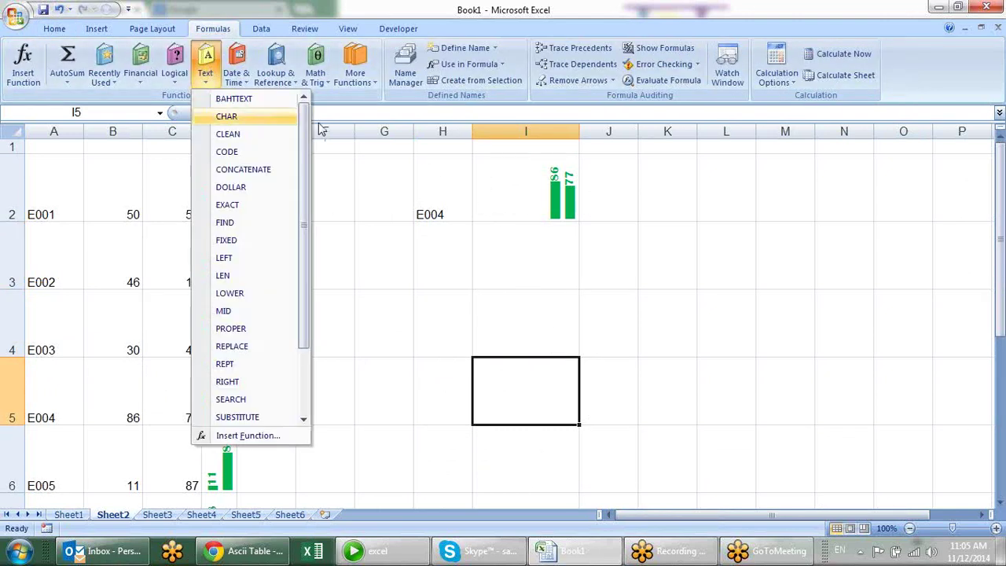
pyautogui.click(554, 297)
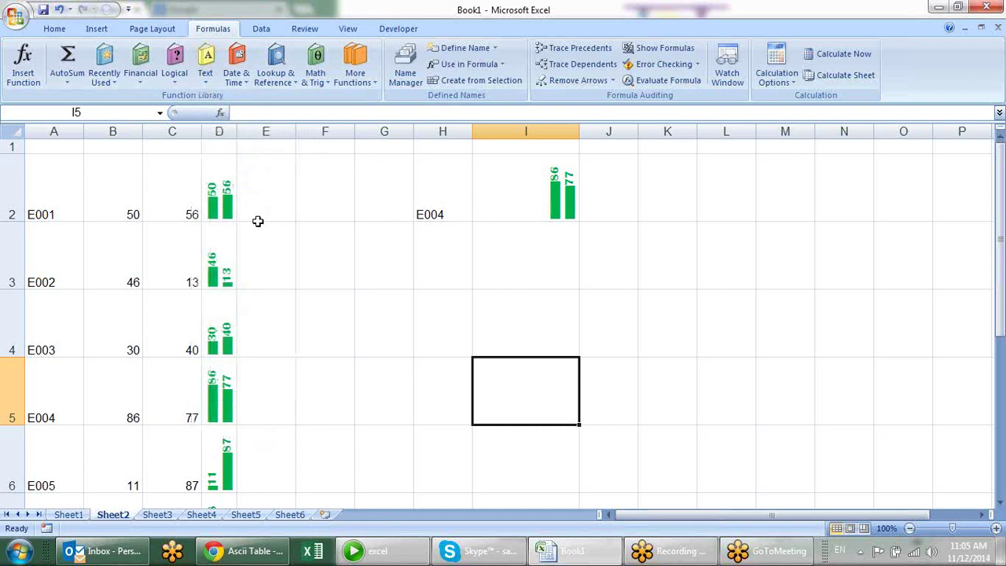
# Review the labelled REPT formulas in D2–D5 and the VLOOKUP formula in I2.
pyautogui.click(623, 248)
pyautogui.click(523, 254)
pyautogui.click(435, 241)
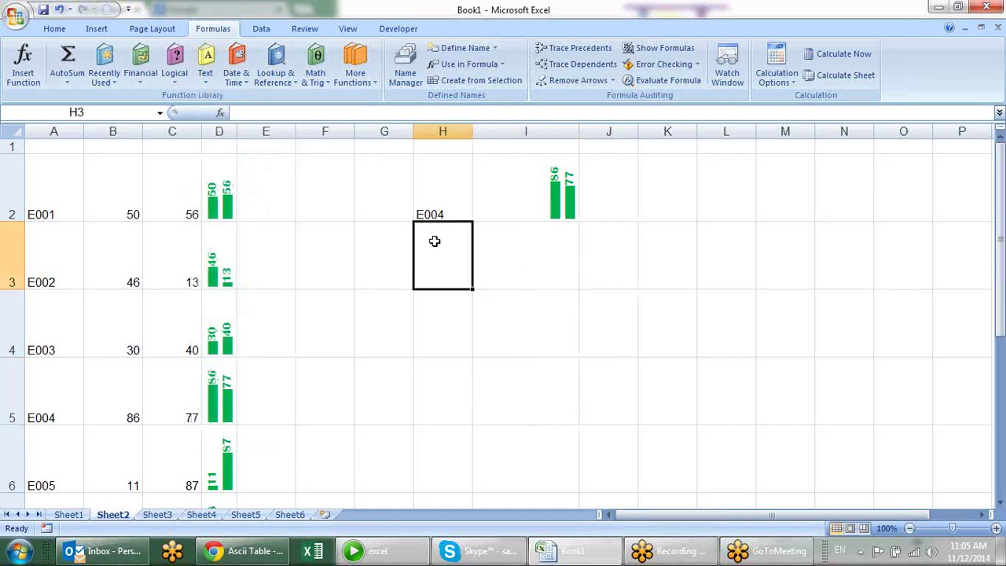
pyautogui.click(259, 203)
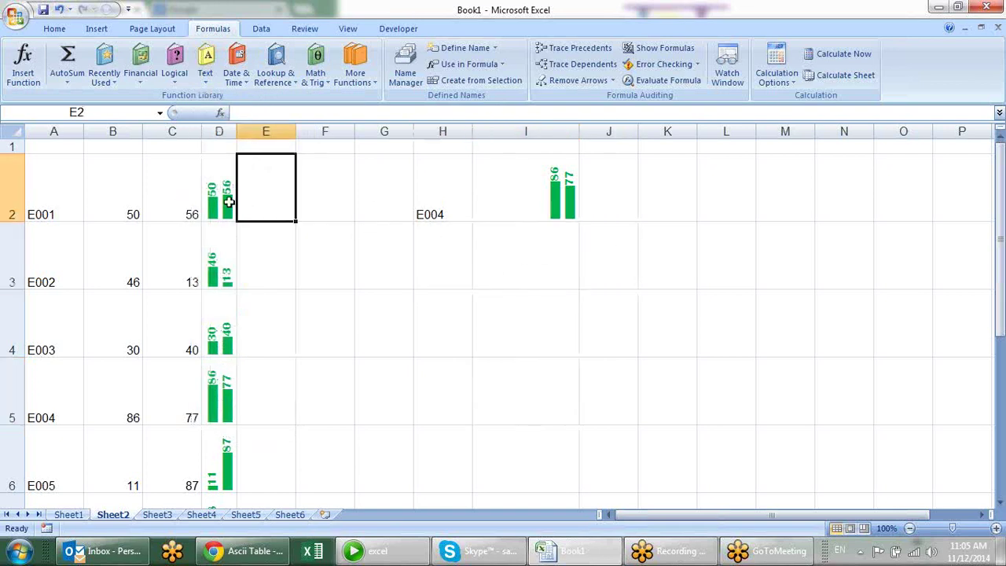
pyautogui.click(228, 202)
pyautogui.click(544, 195)
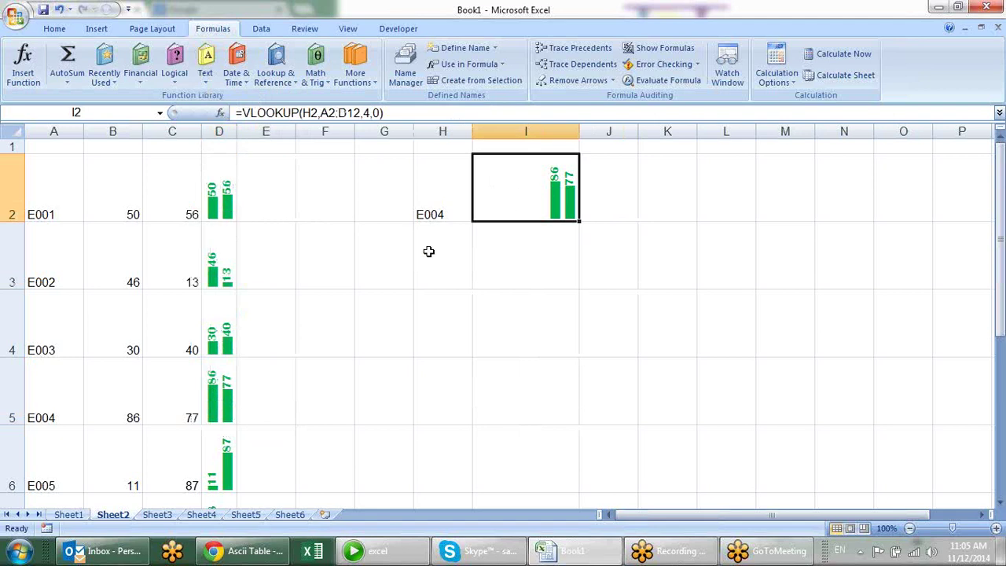
pyautogui.click(231, 276)
pyautogui.click(221, 298)
pyautogui.click(212, 363)
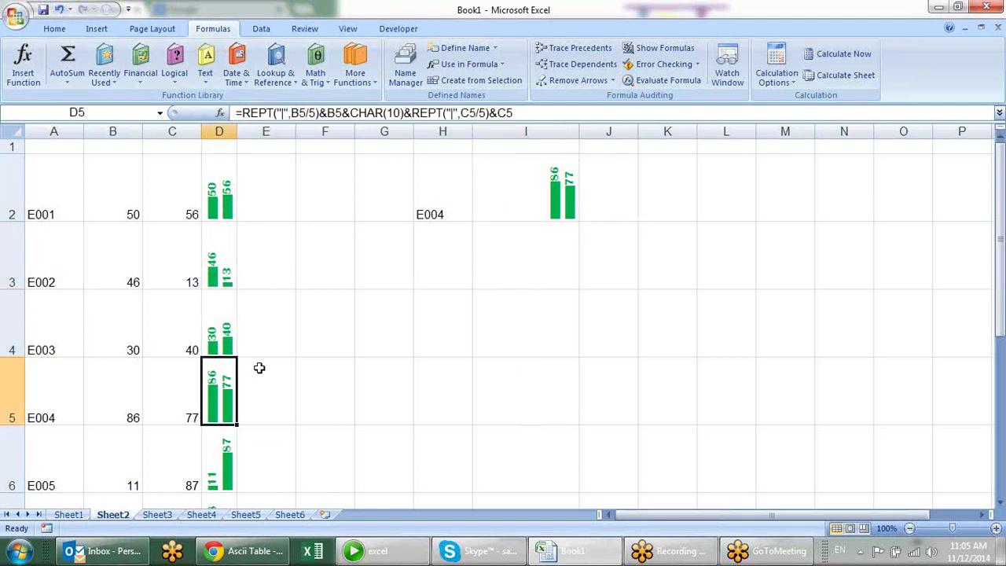
pyautogui.click(490, 256)
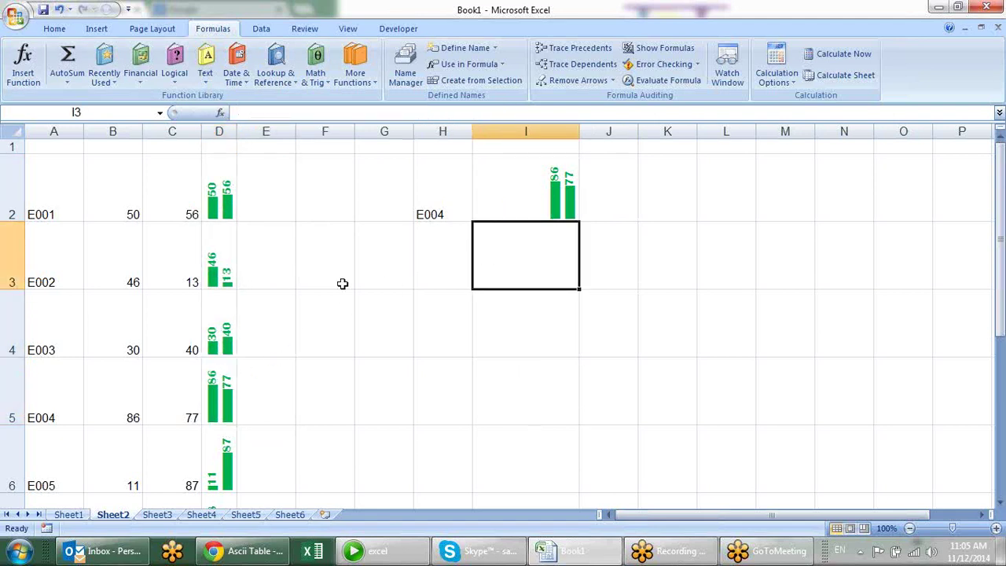